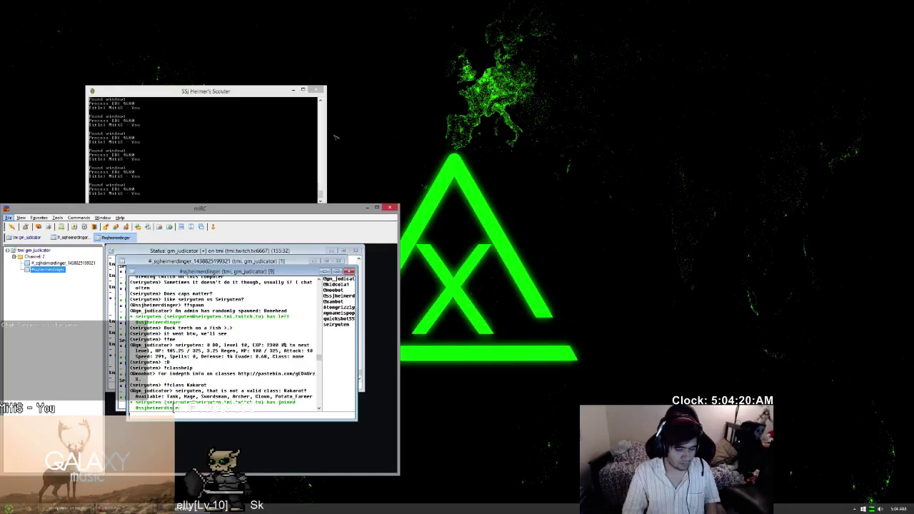
- Bring up the Open Broadcaster Software window and open the desktop's screen resolution settings
{"action": "right_click", "coordinate": [500, 202]}
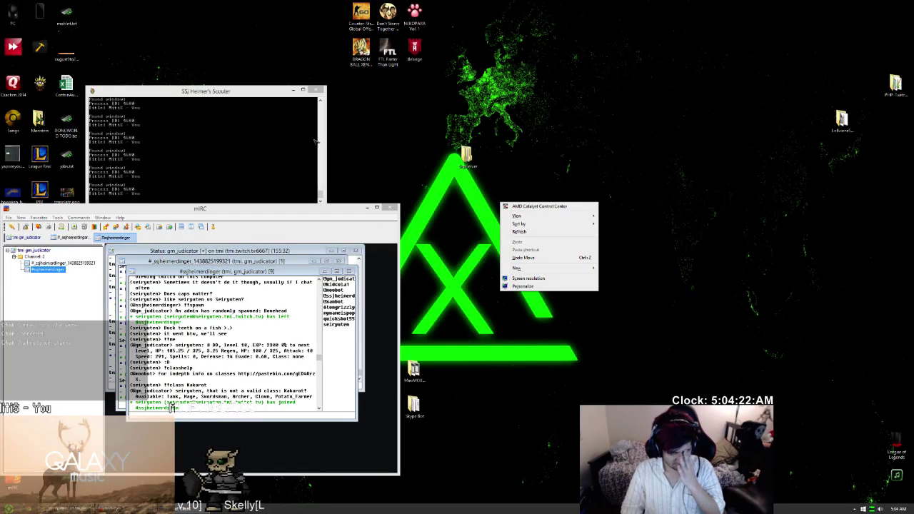
{"action": "left_click", "coordinate": [339, 247]}
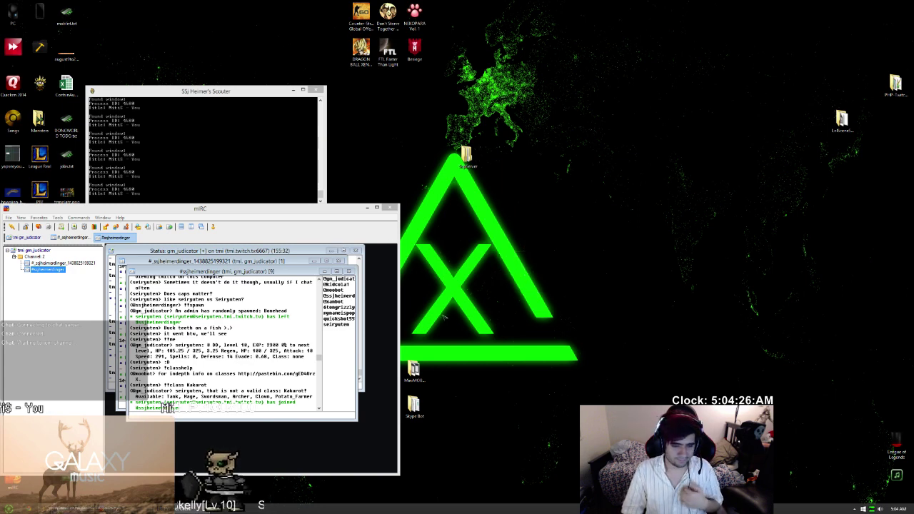
{"action": "left_click", "coordinate": [854, 509]}
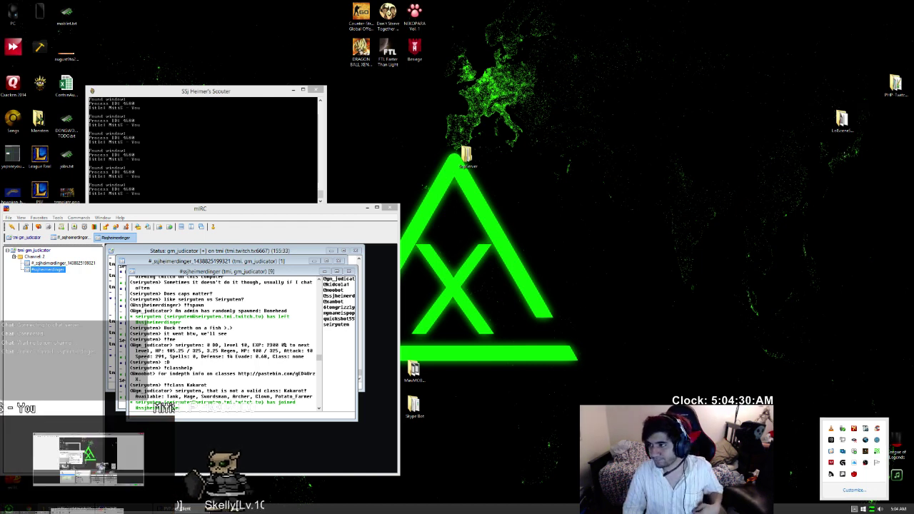
{"action": "left_click", "coordinate": [865, 462]}
{"action": "left_click", "coordinate": [799, 295]}
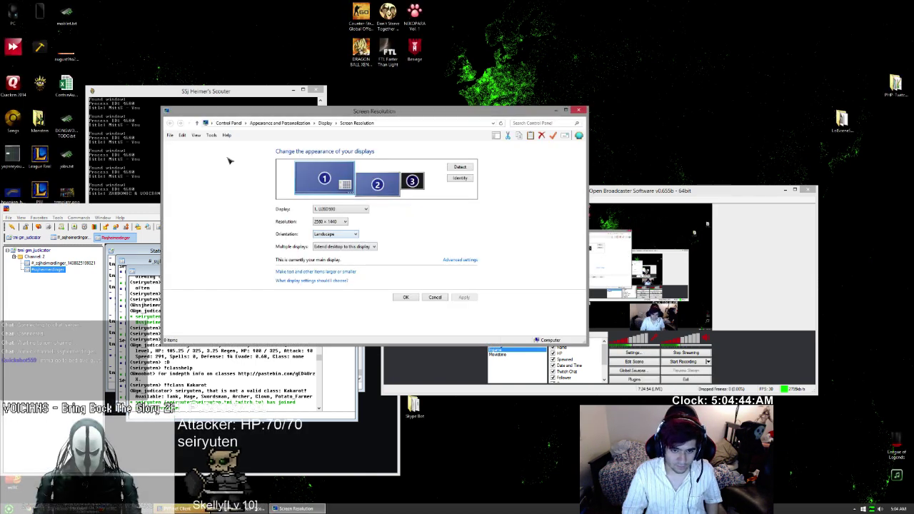
- Set the main display's resolution to the recommended 3840 × 2160, keep the changes and close the resolution settings
{"action": "left_click", "coordinate": [330, 221]}
{"action": "left_click", "coordinate": [363, 240]}
{"action": "left_click", "coordinate": [464, 297]}
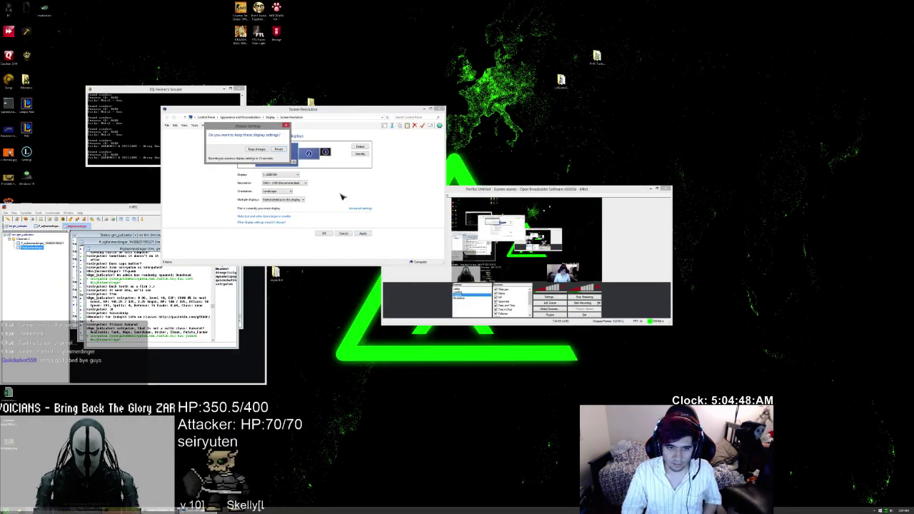
{"action": "left_click", "coordinate": [258, 150]}
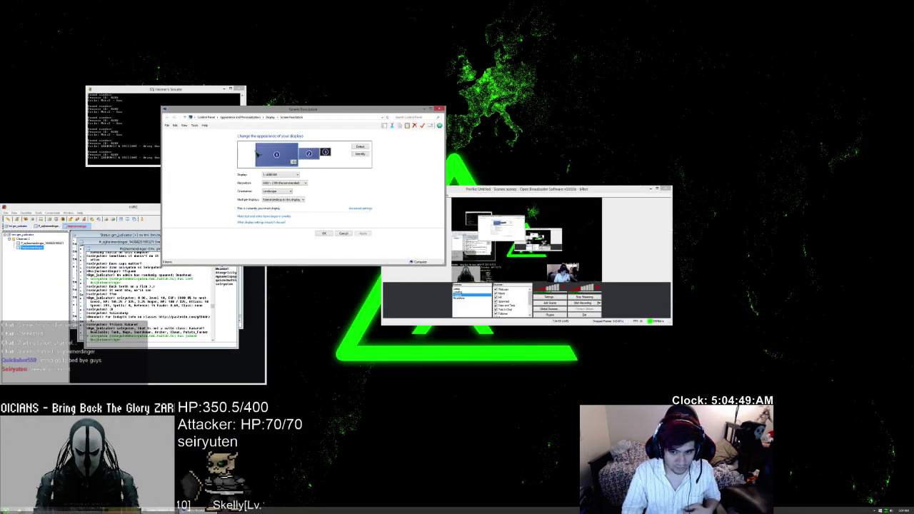
{"action": "left_click", "coordinate": [327, 233]}
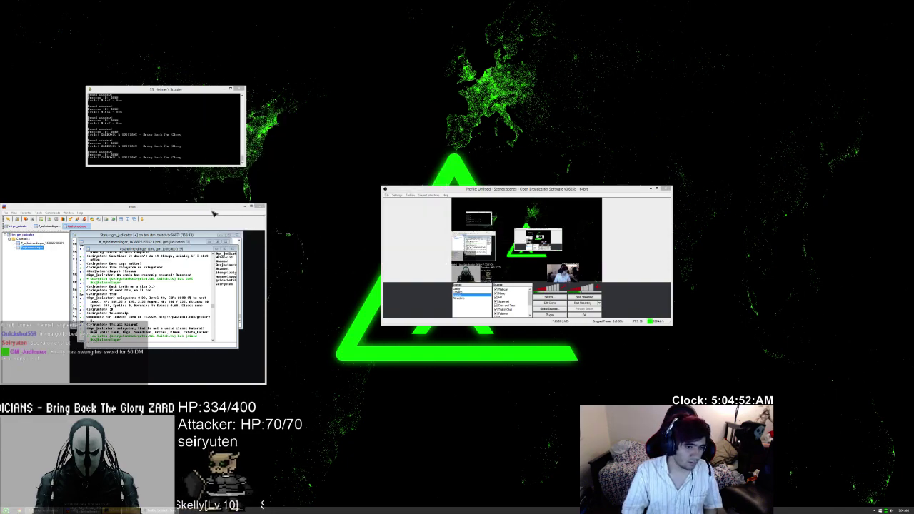
- Move the mIRC window away from the desktop icons and open the LOLViewer folder on the storage drive
{"action": "left_click_drag", "start_coordinate": [211, 213], "coordinate": [692, 340]}
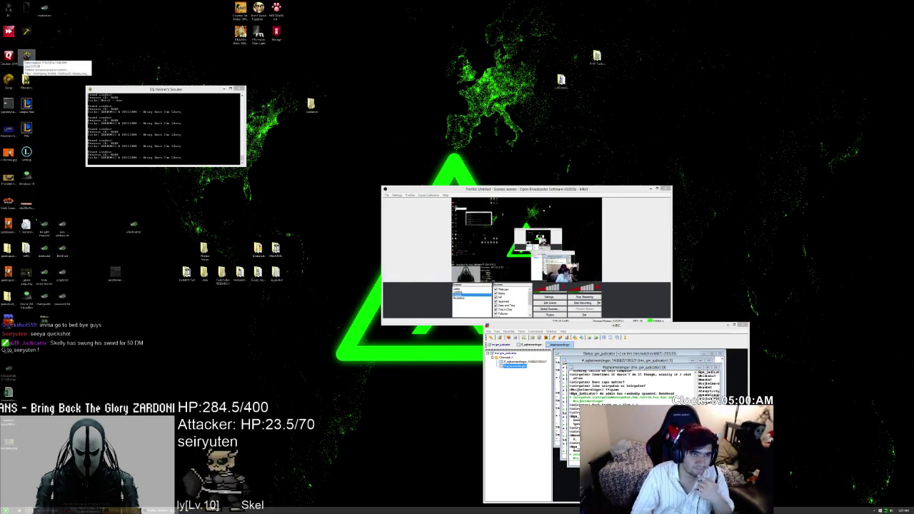
{"action": "double_click", "coordinate": [27, 56]}
{"action": "scroll", "coordinate": [417, 268], "scroll_direction": "down", "scroll_amount": 2}
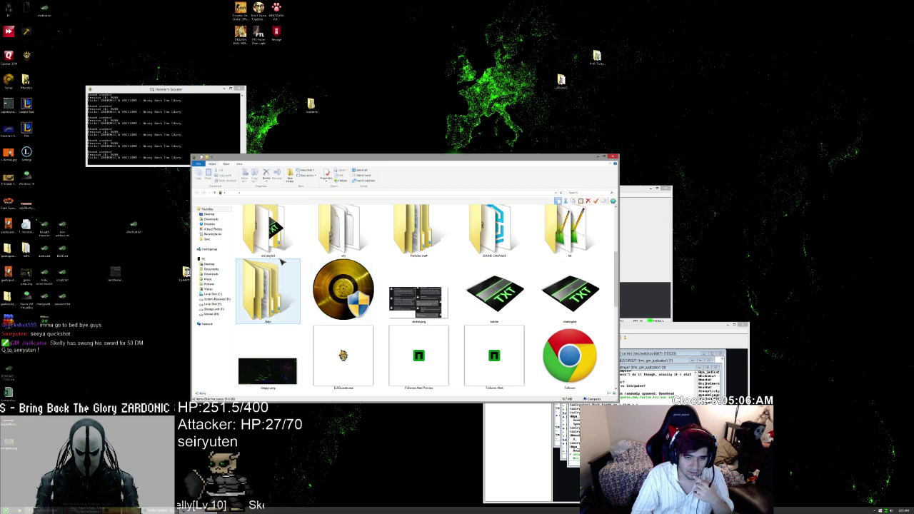
{"action": "scroll", "coordinate": [337, 261], "scroll_direction": "down", "scroll_amount": 5}
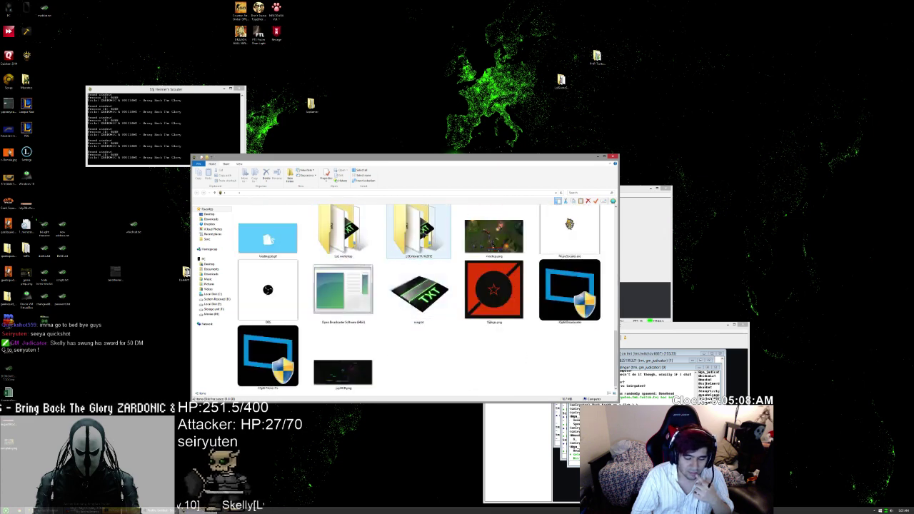
{"action": "double_click", "coordinate": [428, 232]}
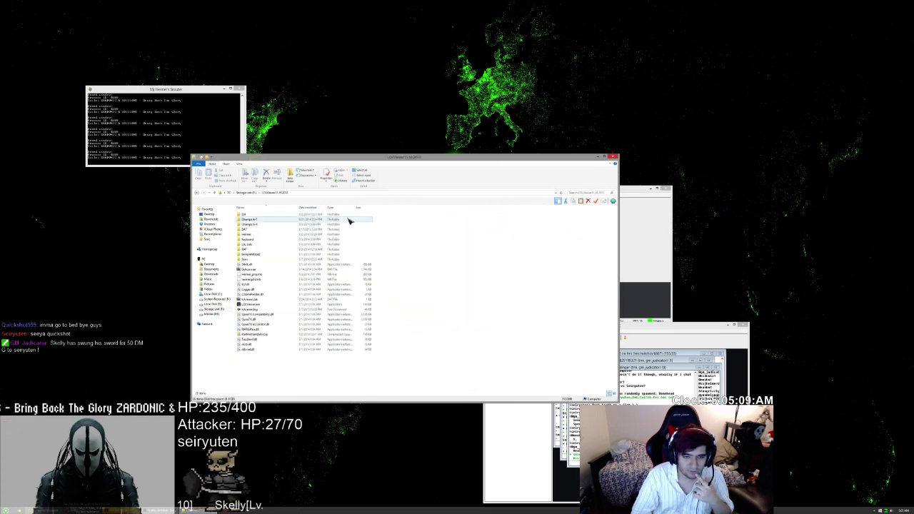
- Open the SIU folder under Skins, DATA, Characters and launch Skin Installer Ultimate
{"action": "double_click", "coordinate": [265, 259]}
{"action": "double_click", "coordinate": [246, 214]}
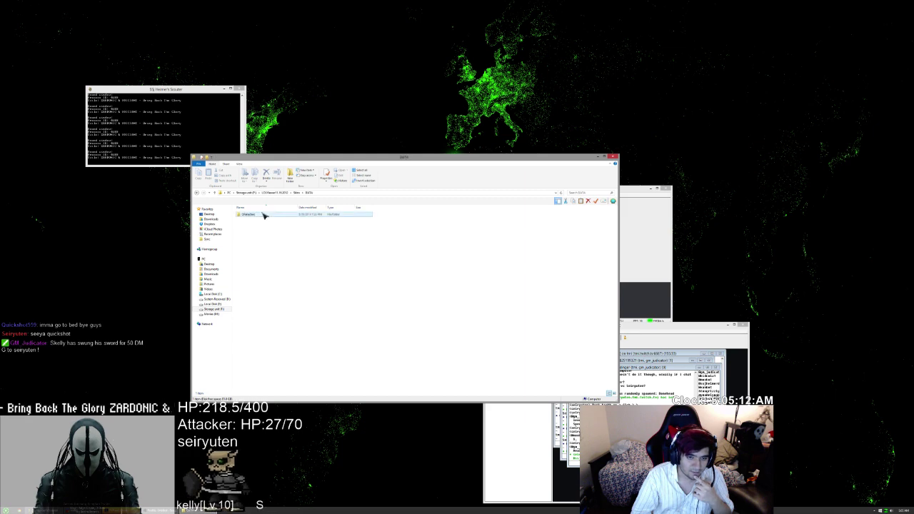
{"action": "double_click", "coordinate": [262, 215]}
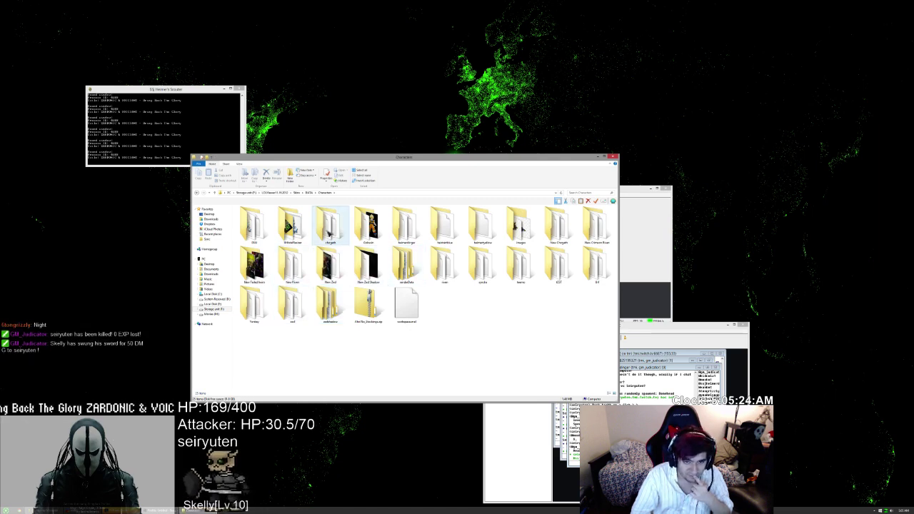
{"action": "double_click", "coordinate": [257, 227]}
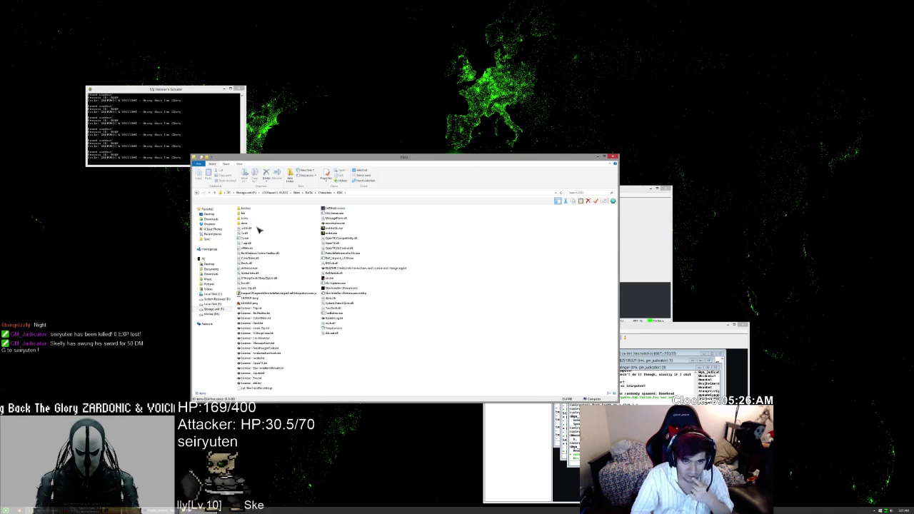
{"action": "left_click", "coordinate": [341, 288]}
{"action": "double_click", "coordinate": [340, 288]}
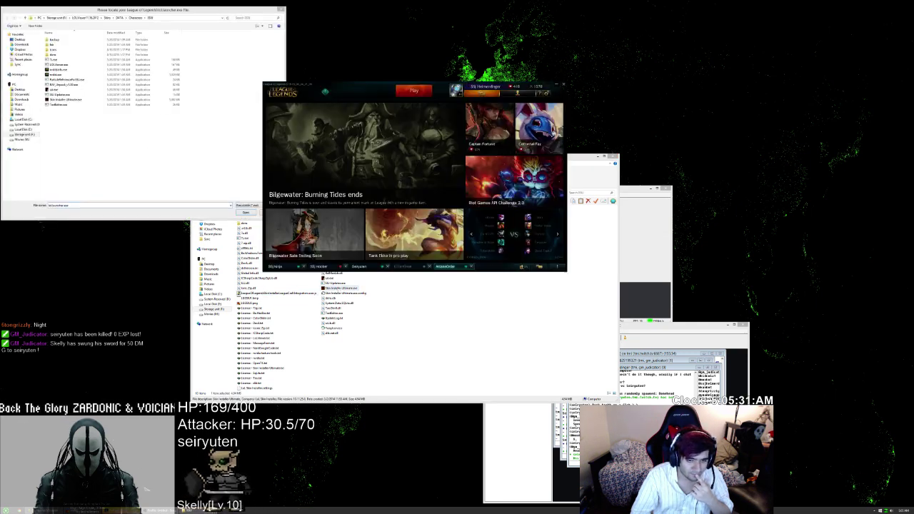
- In the League of Legends client, examine the most recent match in the profile's match history and open Heimerdinger's champion page
{"action": "left_click", "coordinate": [442, 266]}
{"action": "left_click", "coordinate": [441, 268]}
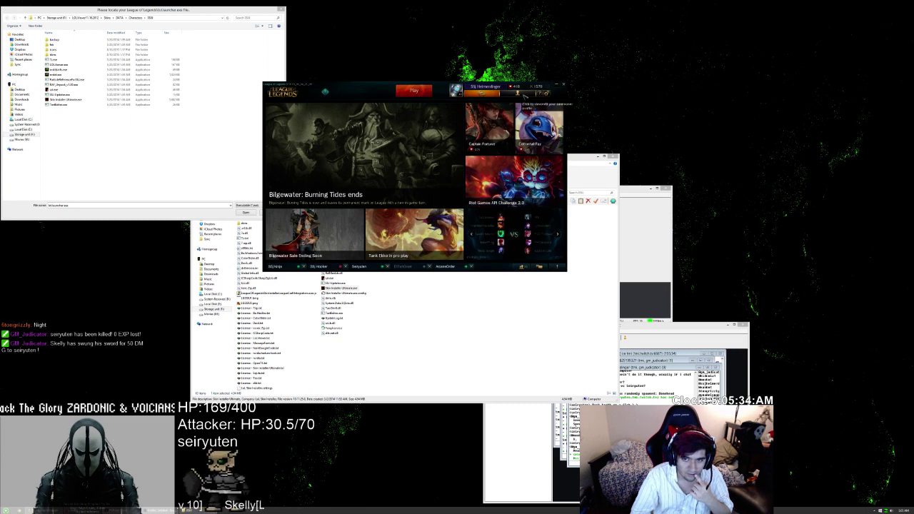
{"action": "left_click", "coordinate": [486, 86]}
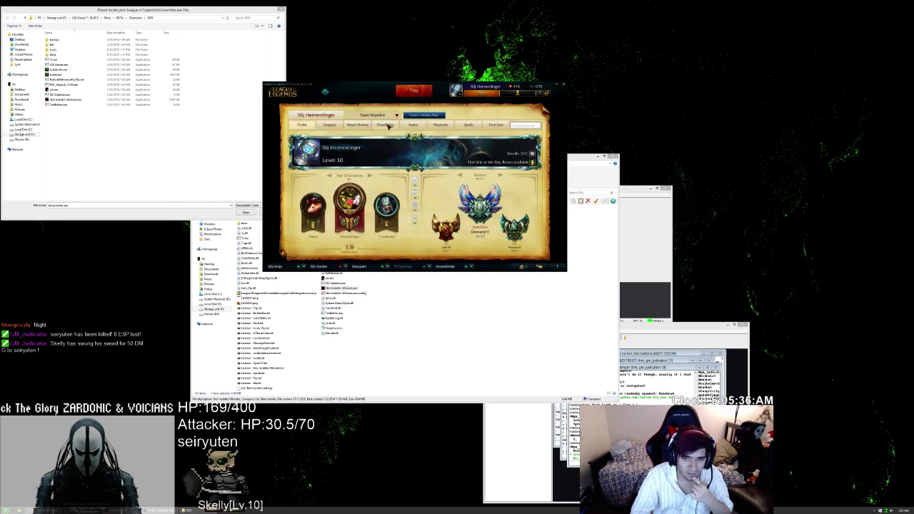
{"action": "left_click", "coordinate": [363, 127]}
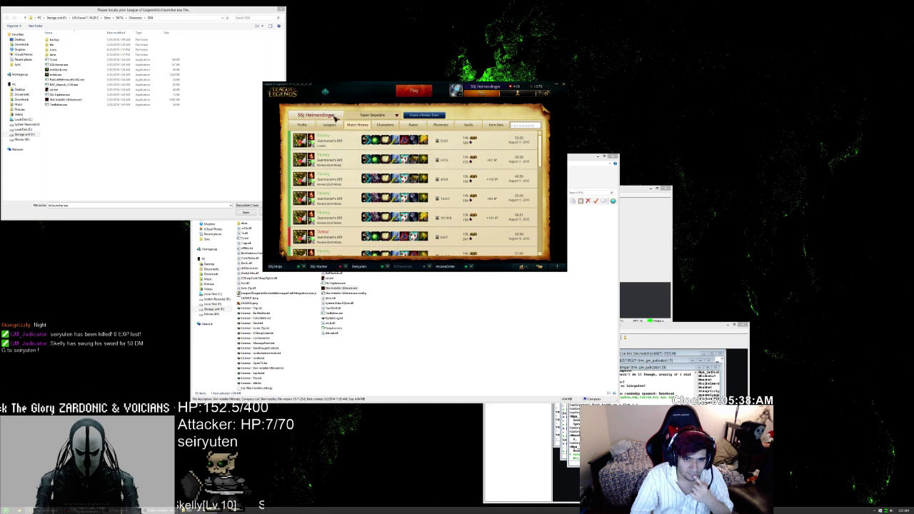
{"action": "left_click", "coordinate": [301, 142]}
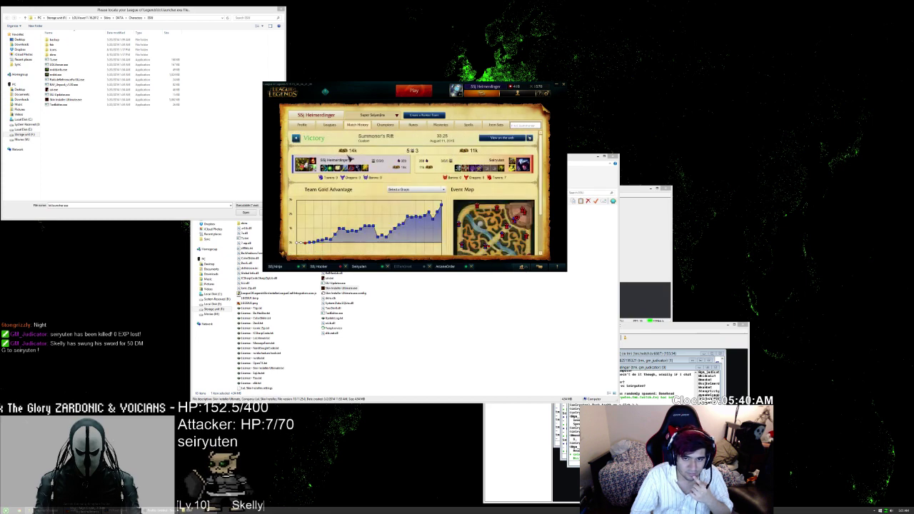
{"action": "left_click", "coordinate": [296, 139]}
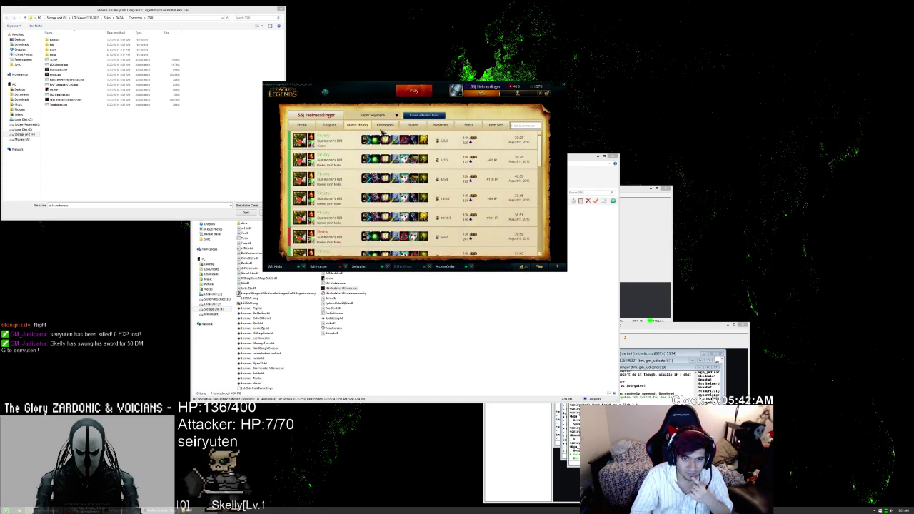
{"action": "left_click", "coordinate": [380, 126]}
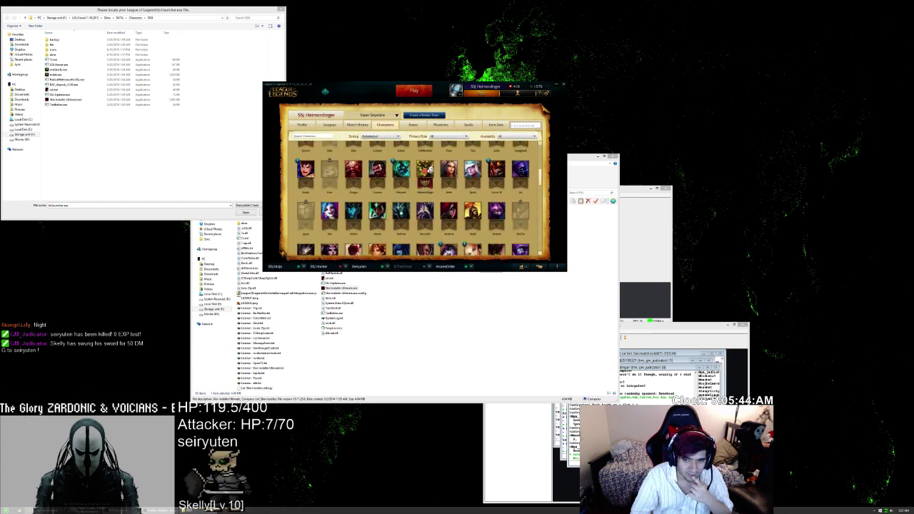
{"action": "left_click", "coordinate": [424, 159]}
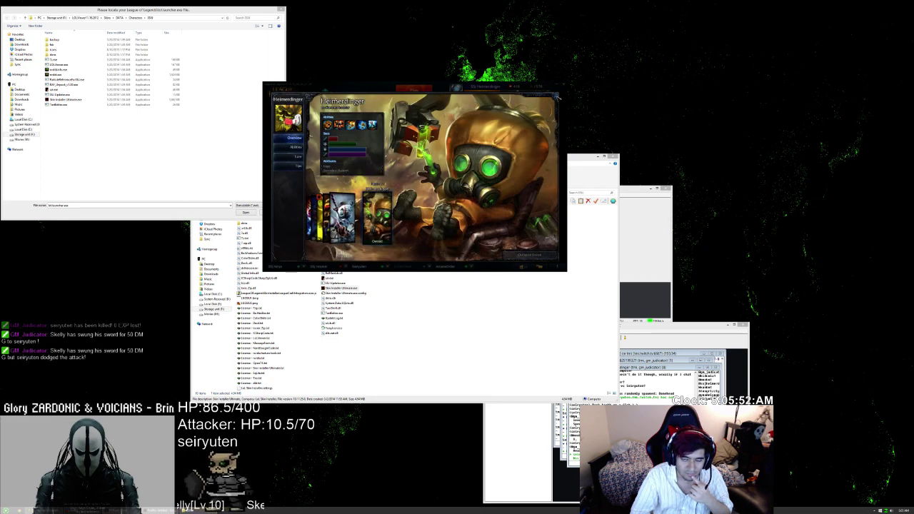
- Cancel locating the League of Legends launcher file, decline to try again and quit Skin Installer Ultimate
{"action": "left_click", "coordinate": [185, 120]}
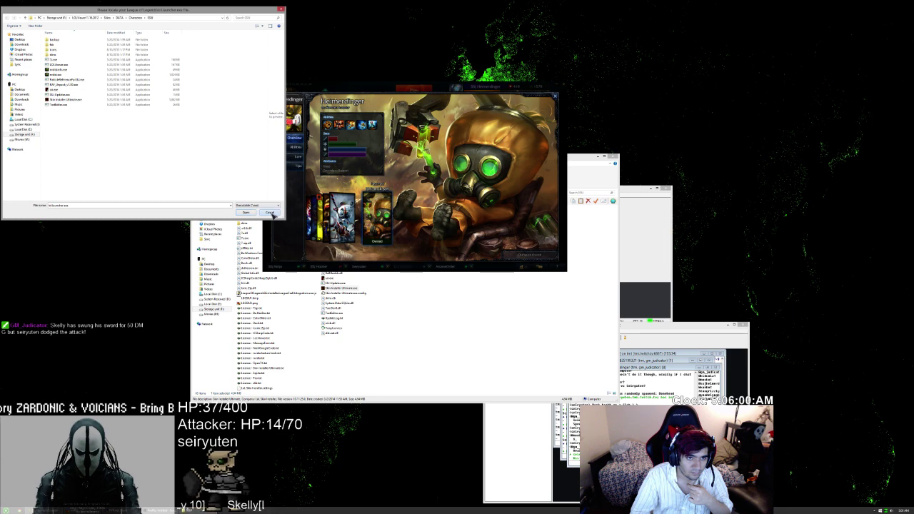
{"action": "left_click", "coordinate": [270, 213]}
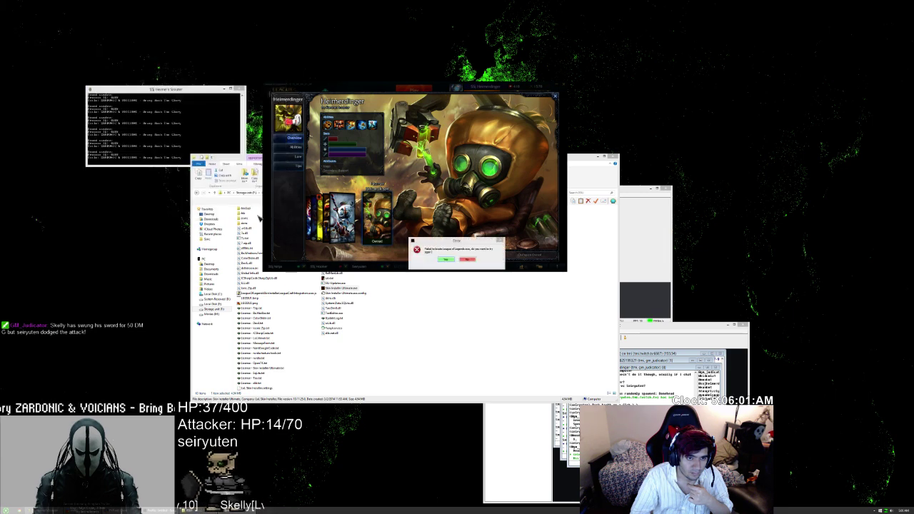
{"action": "left_click", "coordinate": [466, 261]}
{"action": "left_click", "coordinate": [458, 317]}
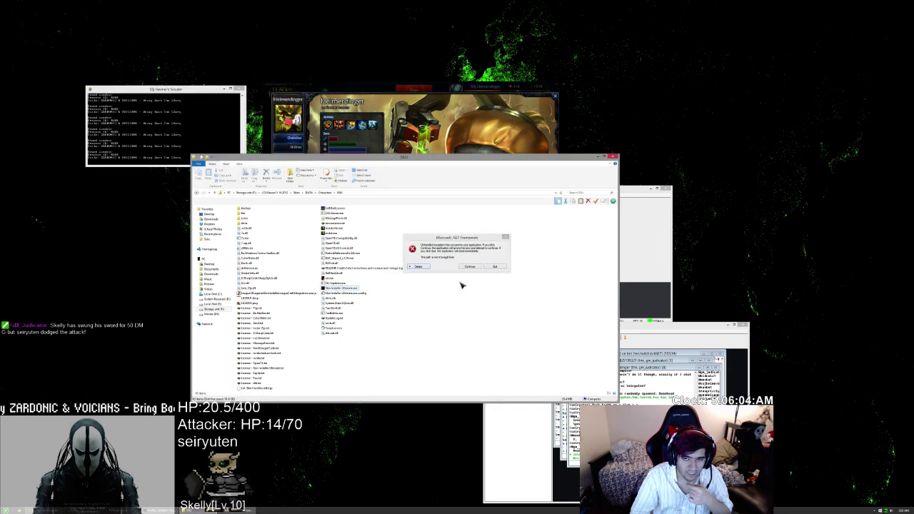
{"action": "left_click", "coordinate": [498, 267]}
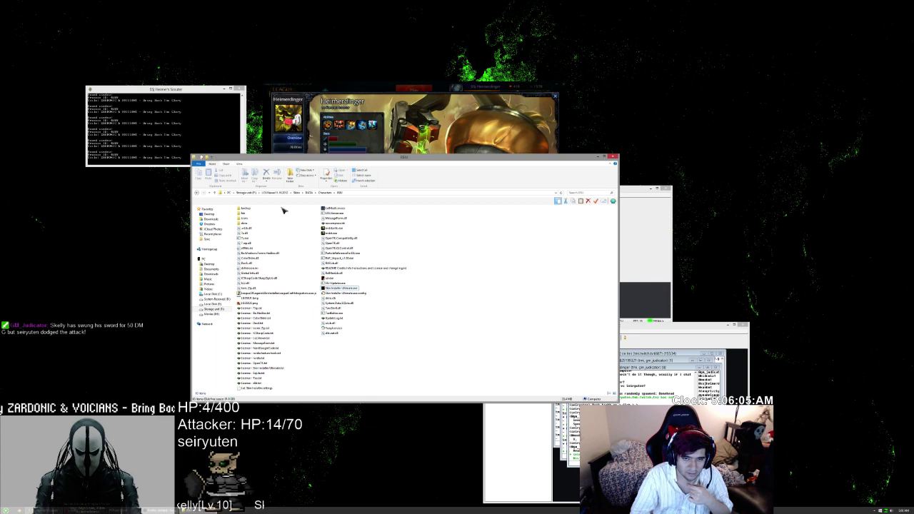
- Move the file window clear of the Heimerdinger champion page and return to the Characters folder under Skins, DATA
{"action": "left_click", "coordinate": [198, 193]}
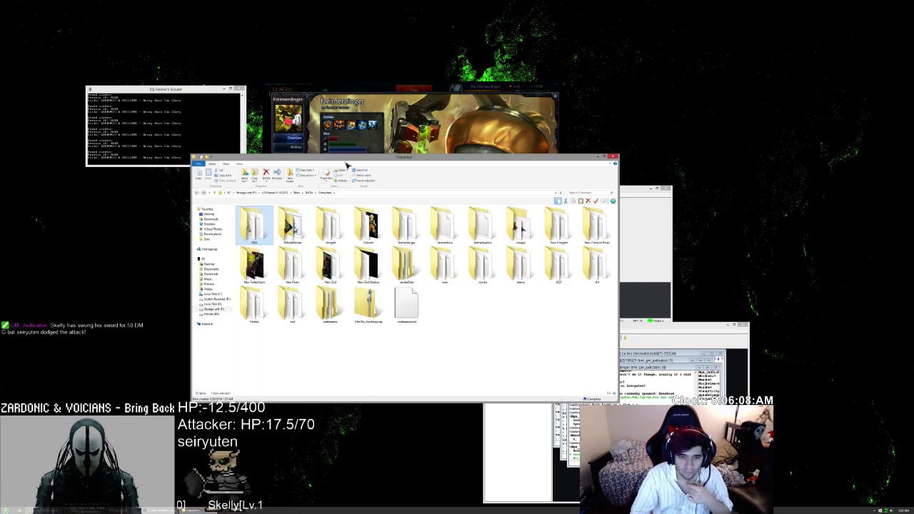
{"action": "left_click_drag", "start_coordinate": [336, 161], "coordinate": [222, 260]}
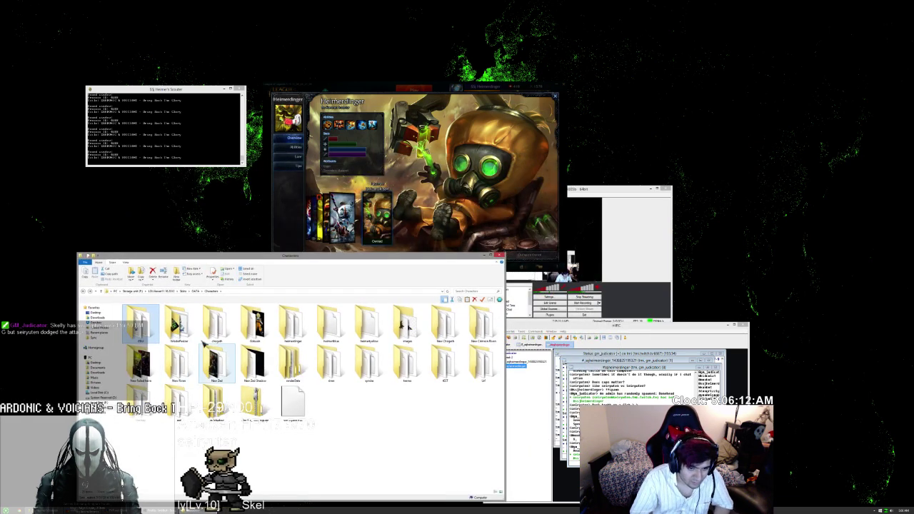
{"action": "left_click", "coordinate": [170, 291]}
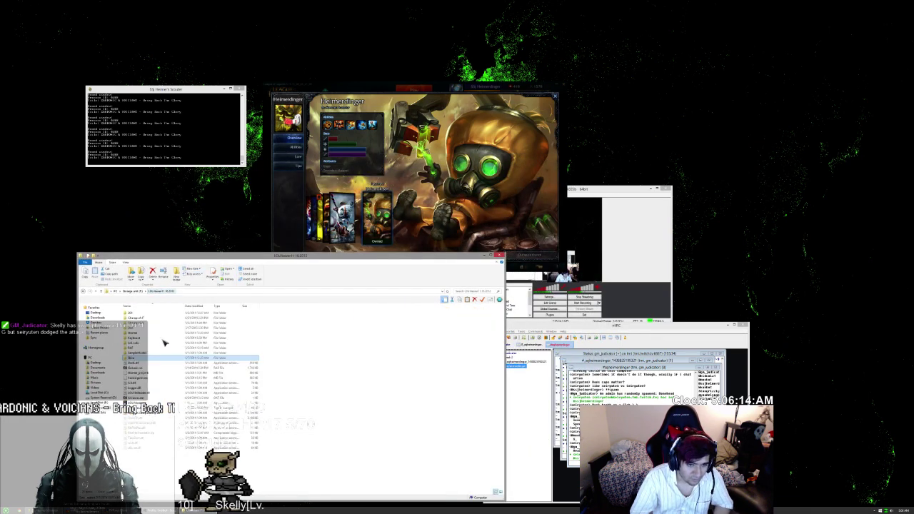
{"action": "double_click", "coordinate": [135, 357]}
{"action": "double_click", "coordinate": [132, 313]}
{"action": "double_click", "coordinate": [132, 312]}
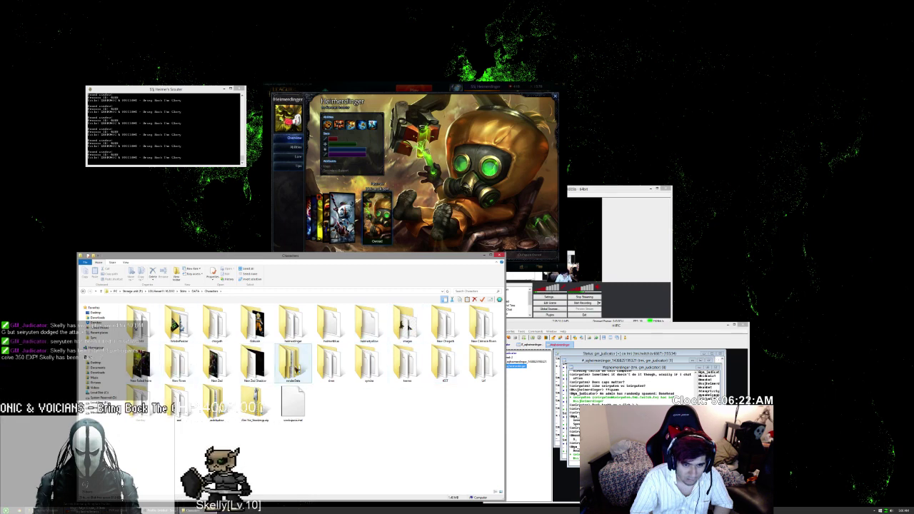
- Examine the contents of the New Fallout heim skin folder and return to the Characters folder
{"action": "double_click", "coordinate": [146, 357]}
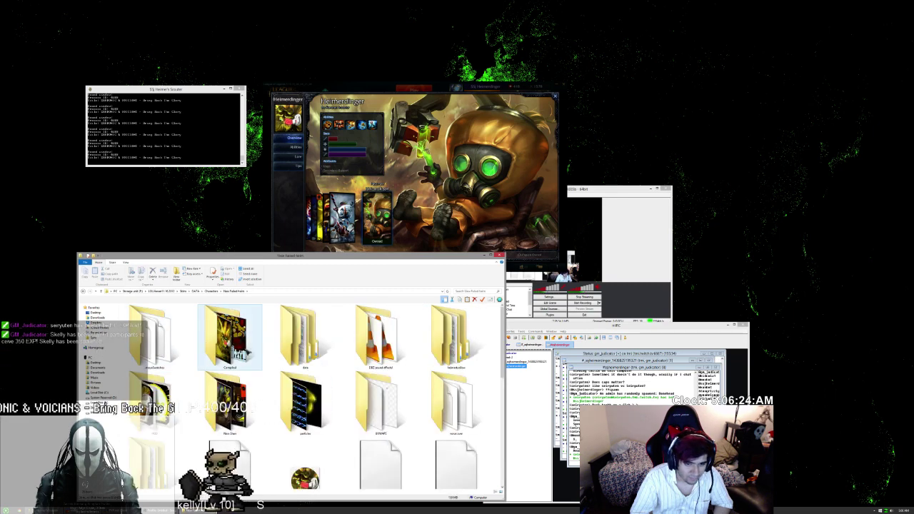
{"action": "scroll", "coordinate": [255, 351], "scroll_direction": "down", "scroll_amount": 1}
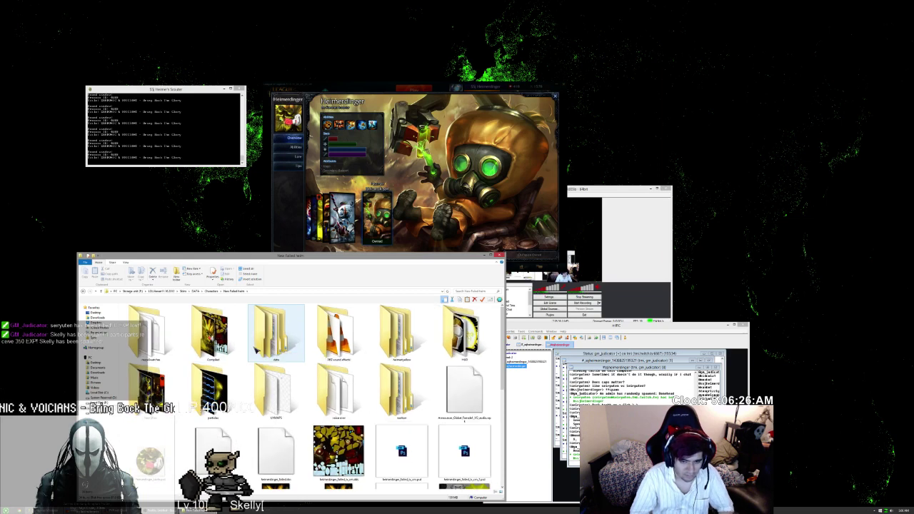
{"action": "key", "text": "alt+Left"}
- Start Skin Installer Ultimate from the SIU folder and locate its launcher file in the League of Legends folder on Local Disk (C:)
{"action": "double_click", "coordinate": [146, 335]}
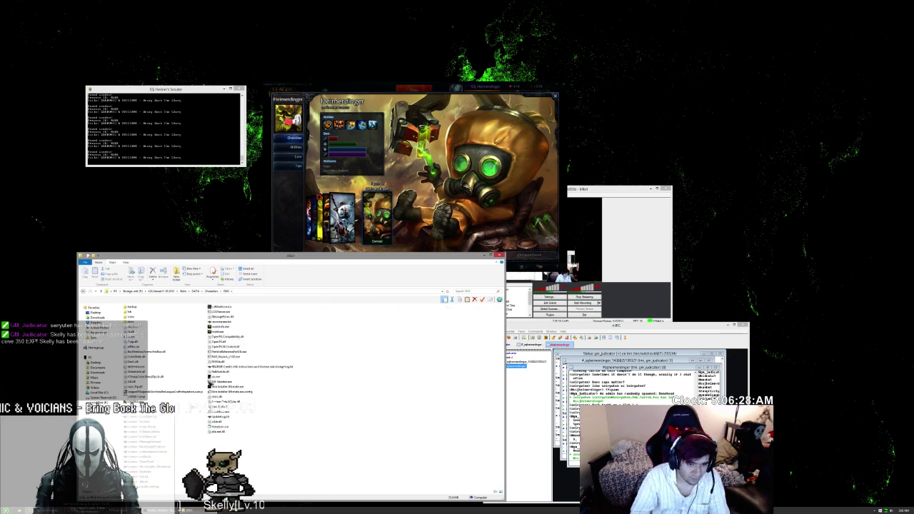
{"action": "double_click", "coordinate": [241, 387]}
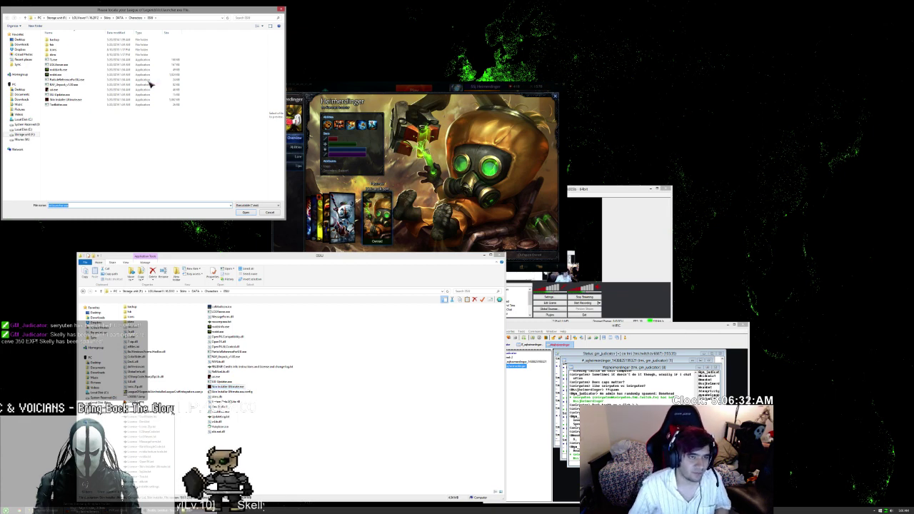
{"action": "left_click", "coordinate": [25, 119]}
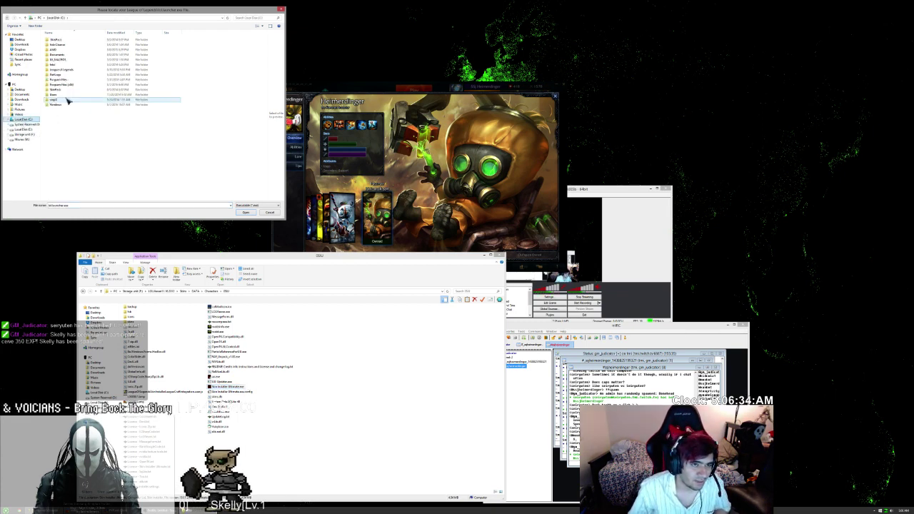
{"action": "double_click", "coordinate": [63, 69]}
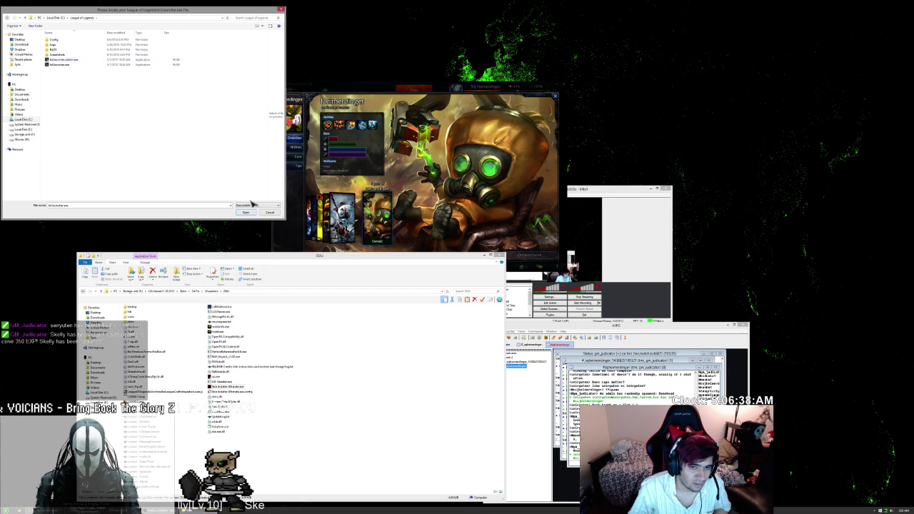
{"action": "left_click", "coordinate": [246, 213]}
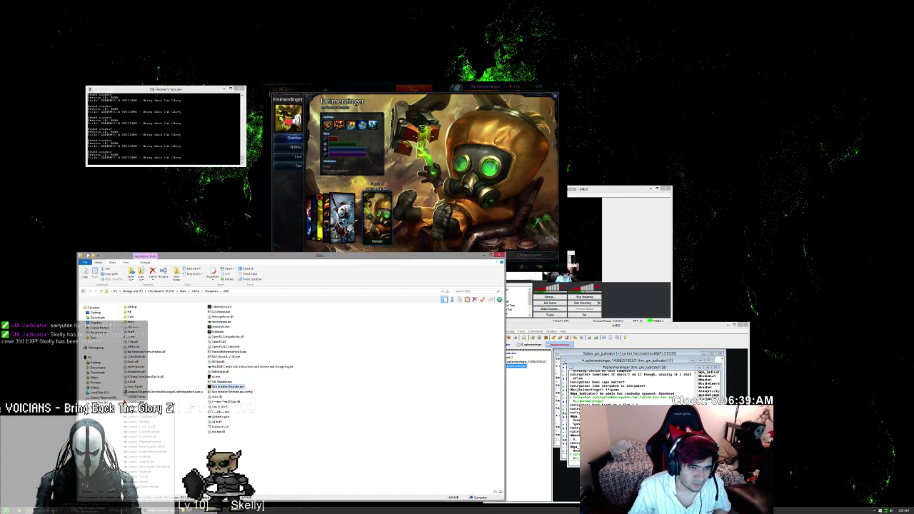
- Relaunch Skin Installer Ultimate with its windows clear of the file window, and return the file window to the Characters folder
{"action": "double_click", "coordinate": [227, 386]}
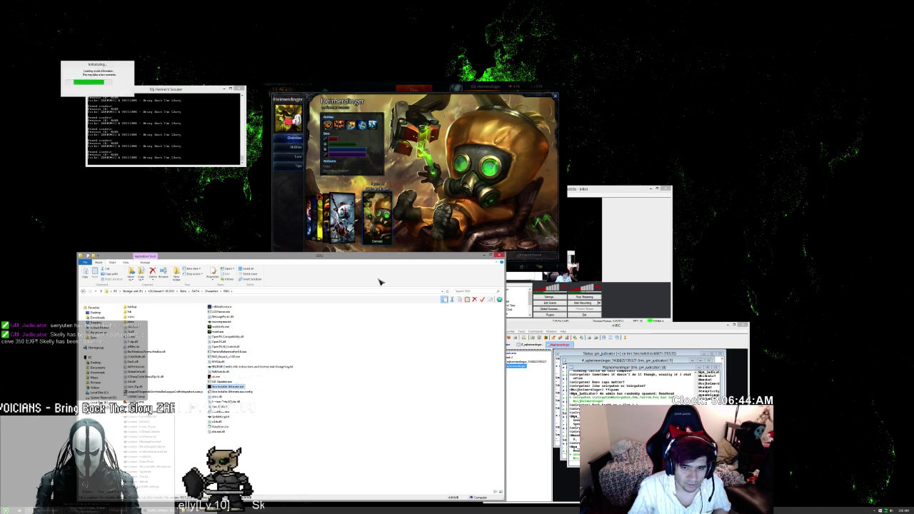
{"action": "left_click_drag", "start_coordinate": [124, 69], "coordinate": [344, 229]}
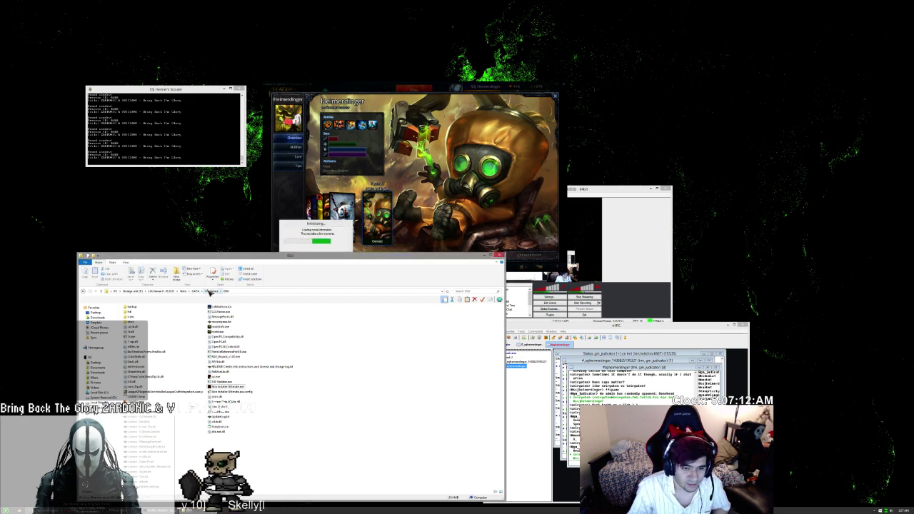
{"action": "left_click", "coordinate": [210, 292]}
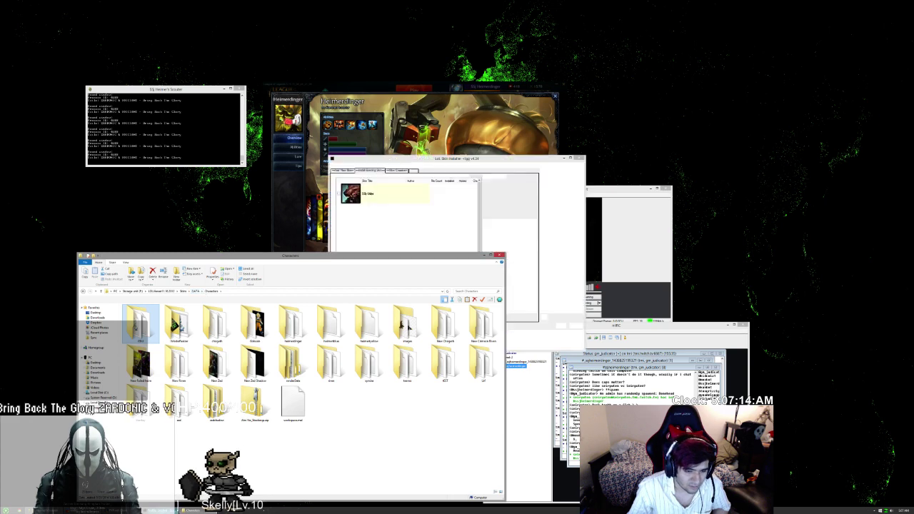
{"action": "left_click_drag", "start_coordinate": [388, 162], "coordinate": [519, 158]}
- Look through the previews of the Shaco, Udyr and Easter skins in the installed skins list
{"action": "left_click", "coordinate": [500, 209]}
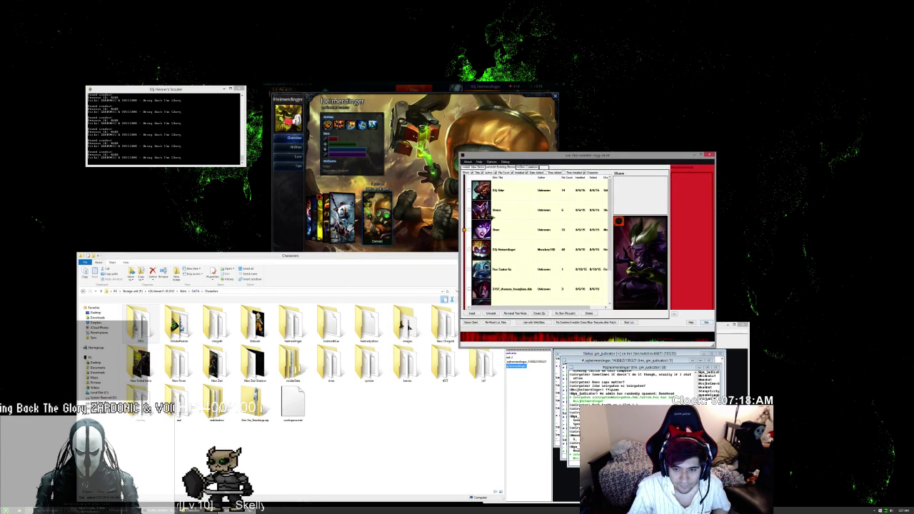
{"action": "left_click", "coordinate": [593, 190]}
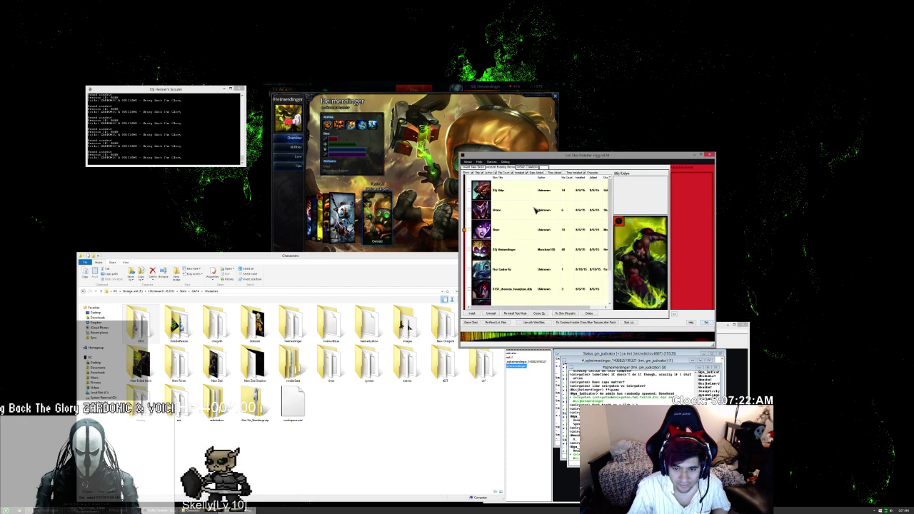
{"action": "left_click", "coordinate": [491, 270]}
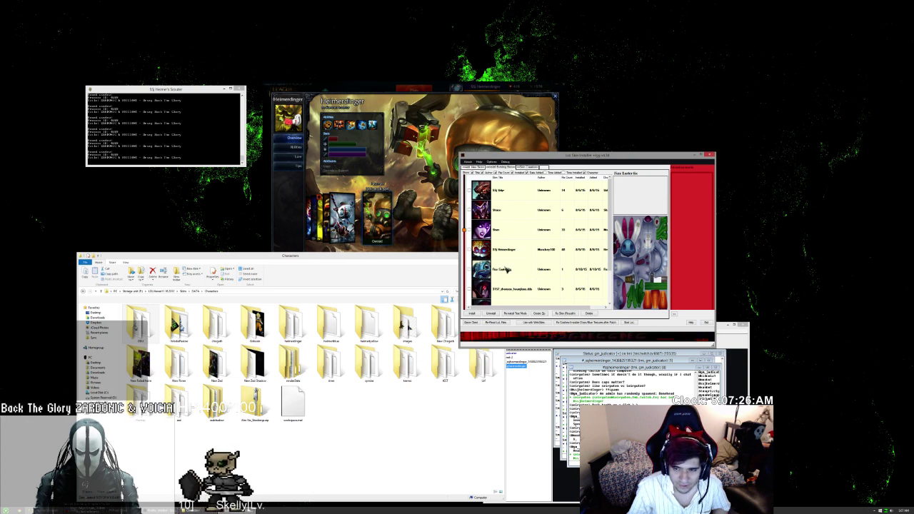
- Open the installer's game file tree, examine the contents of its first top-level folder and collapse that folder again
{"action": "left_click", "coordinate": [528, 167]}
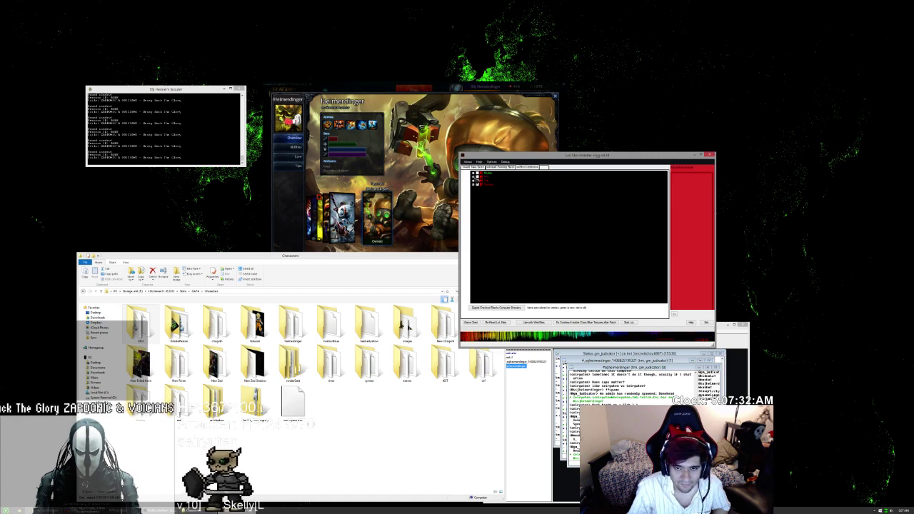
{"action": "left_click", "coordinate": [473, 177]}
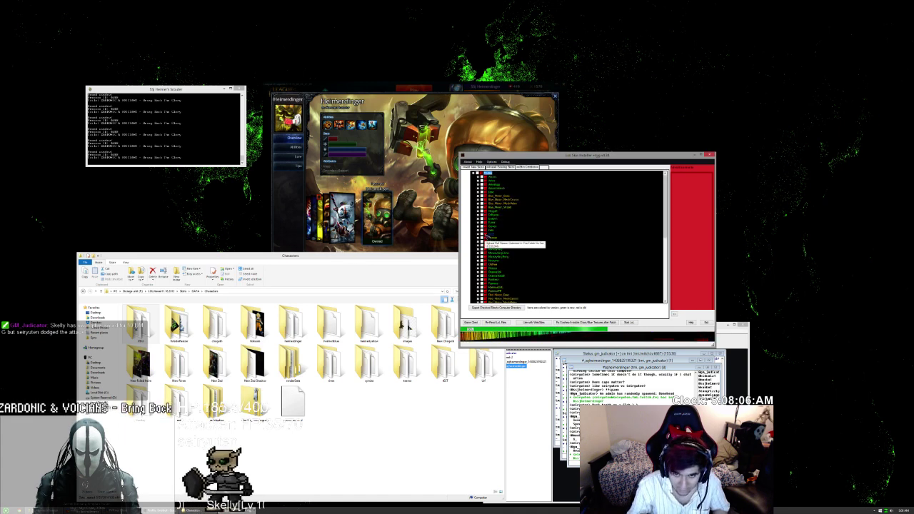
{"action": "key", "text": "Down"}
{"action": "key", "text": "Down"}
{"action": "key", "text": "Down"}
{"action": "key", "text": "Down"}
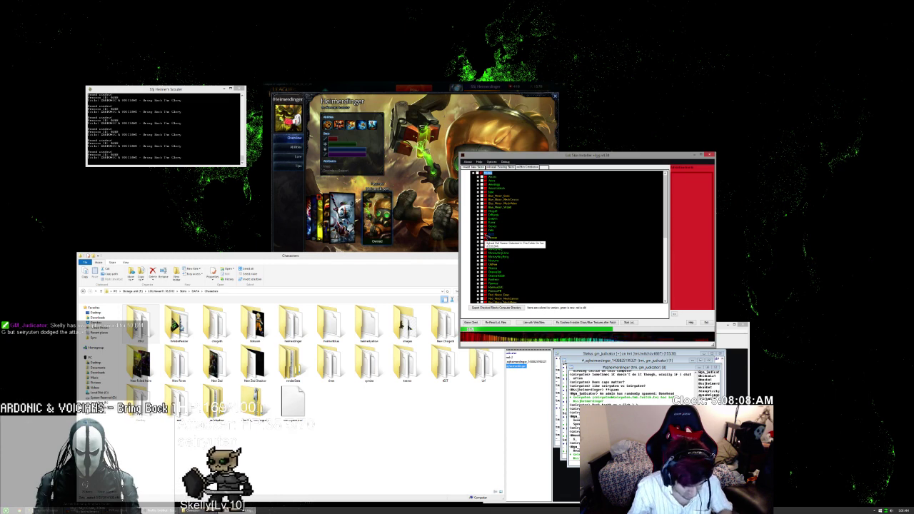
{"action": "scroll", "coordinate": [494, 203], "scroll_direction": "down", "scroll_amount": 4}
{"action": "scroll", "coordinate": [509, 238], "scroll_direction": "up", "scroll_amount": 5}
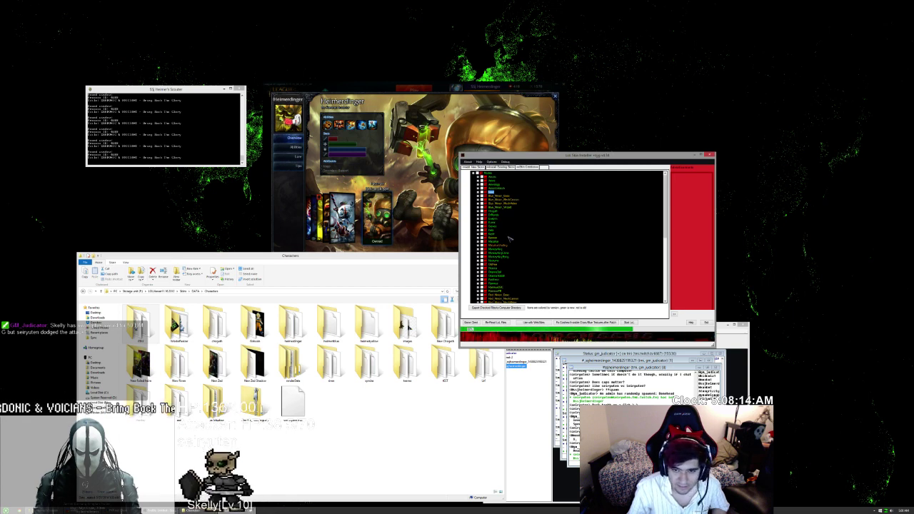
{"action": "scroll", "coordinate": [510, 238], "scroll_direction": "down", "scroll_amount": 3}
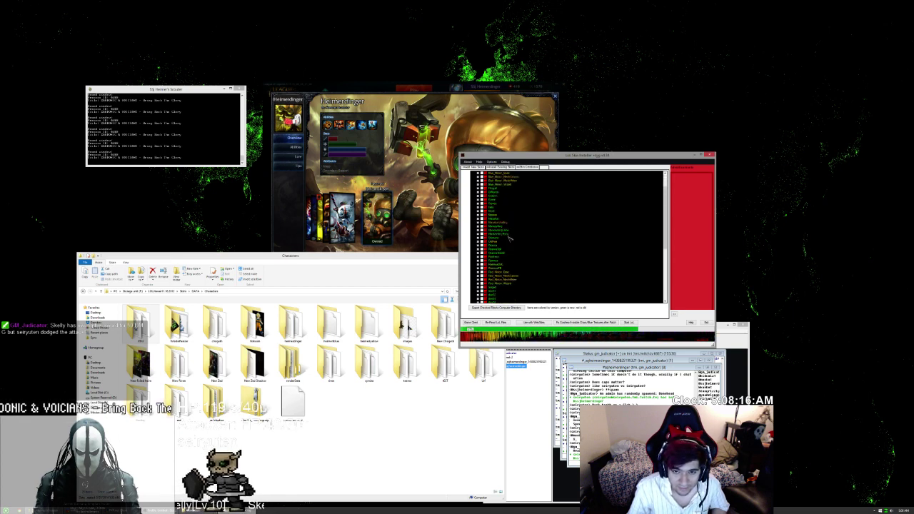
{"action": "scroll", "coordinate": [510, 238], "scroll_direction": "up", "scroll_amount": 2}
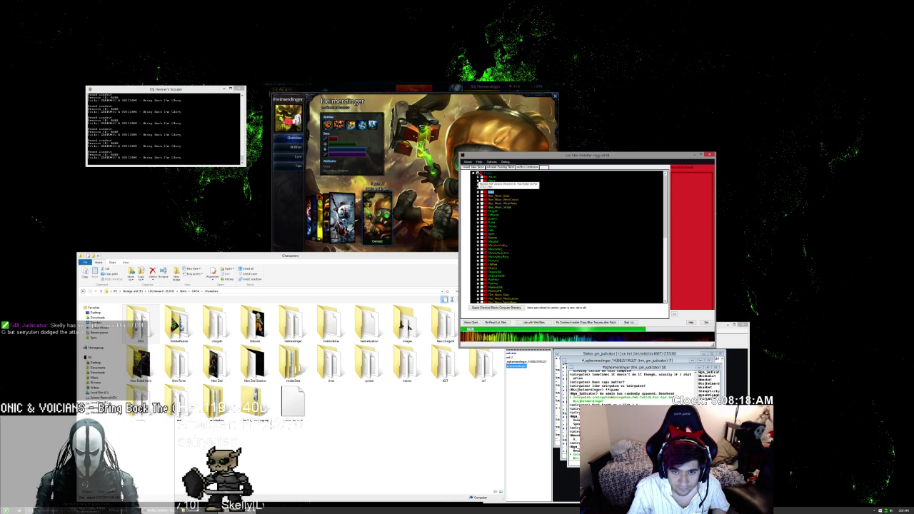
{"action": "left_click", "coordinate": [474, 173]}
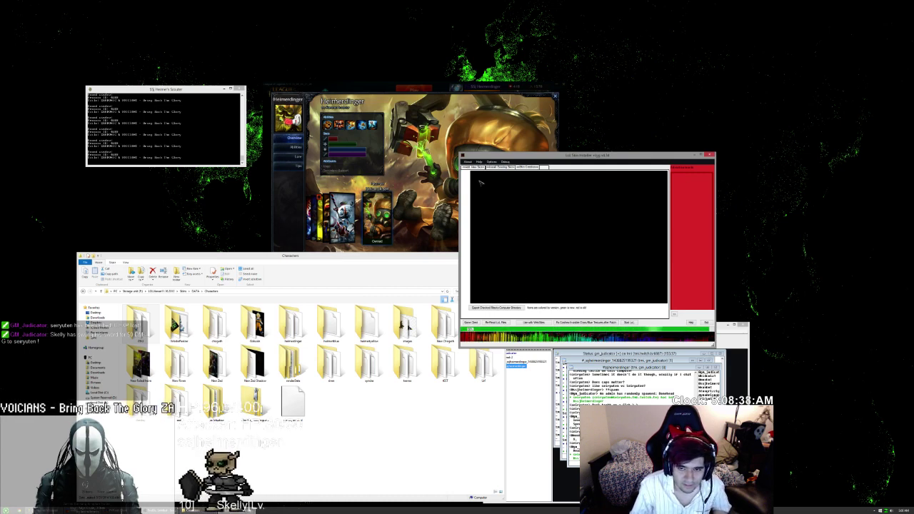
- Expand the game file tree down to Heimerdinger's character folder and show the files of its skin05 folder
{"action": "left_click", "coordinate": [473, 181]}
{"action": "left_click", "coordinate": [478, 185]}
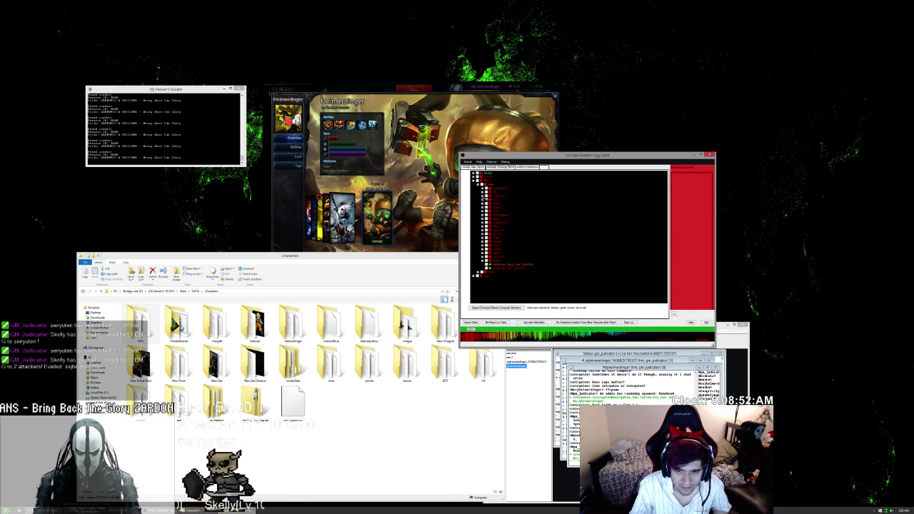
{"action": "left_click", "coordinate": [484, 196]}
{"action": "scroll", "coordinate": [491, 222], "scroll_direction": "down", "scroll_amount": 4}
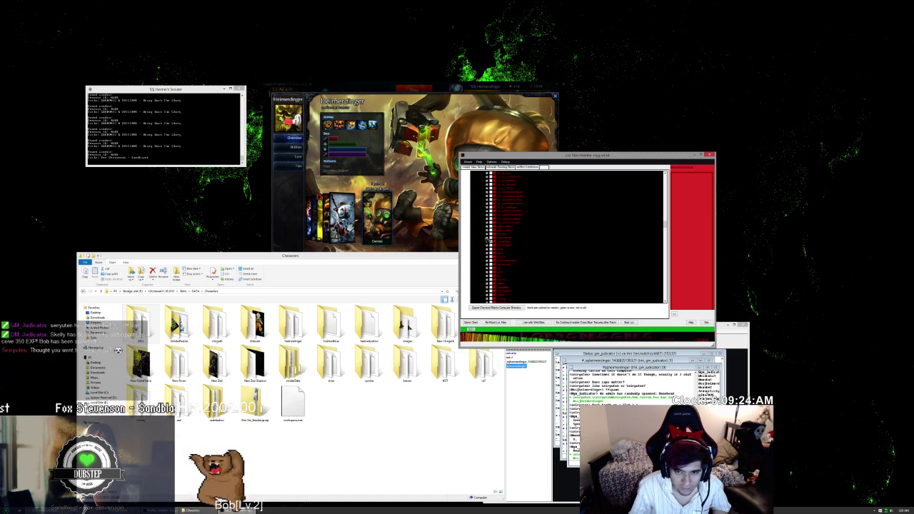
{"action": "left_click", "coordinate": [487, 240]}
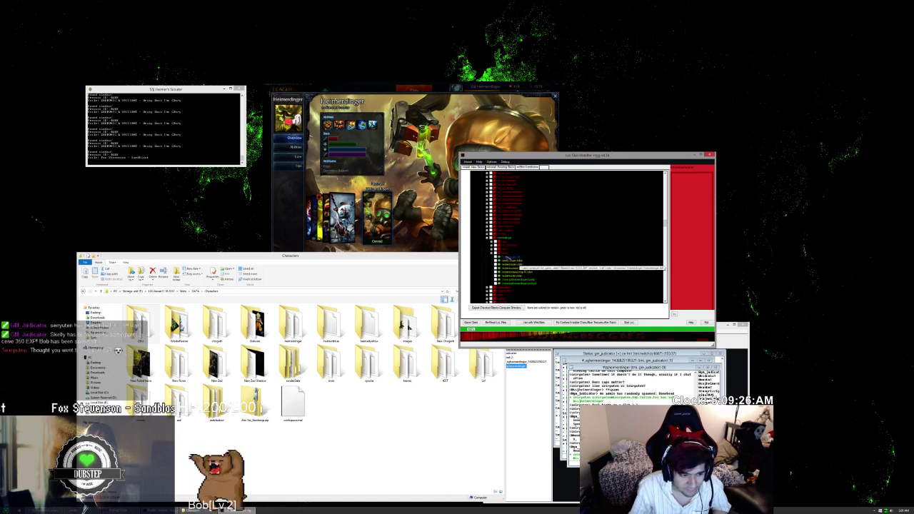
{"action": "left_click", "coordinate": [501, 256]}
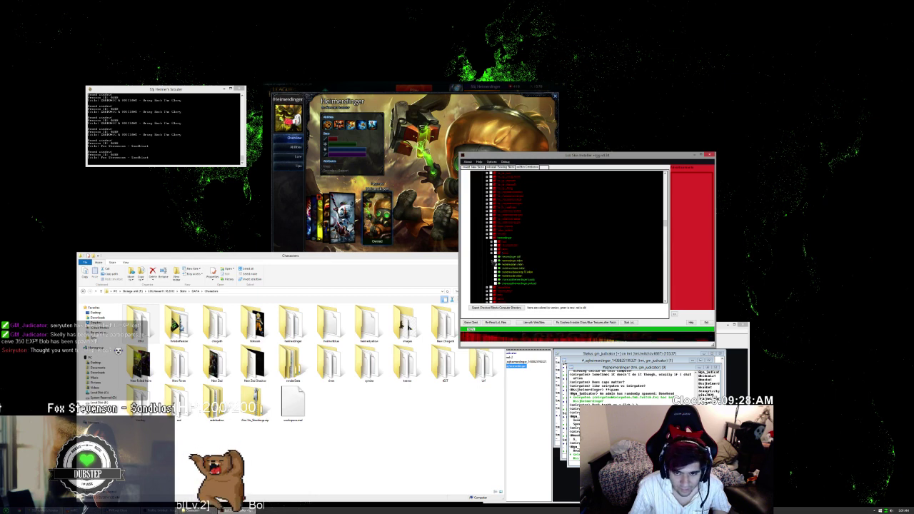
{"action": "left_click", "coordinate": [491, 247]}
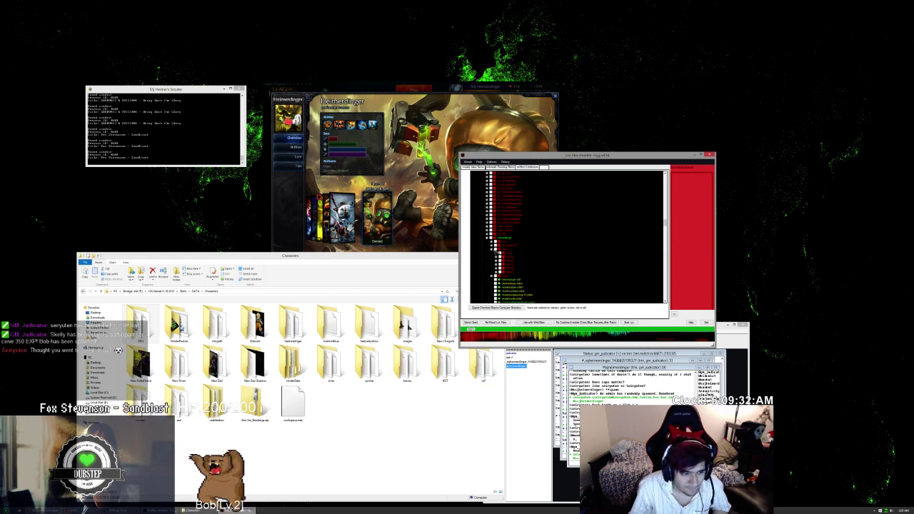
{"action": "left_click", "coordinate": [496, 272]}
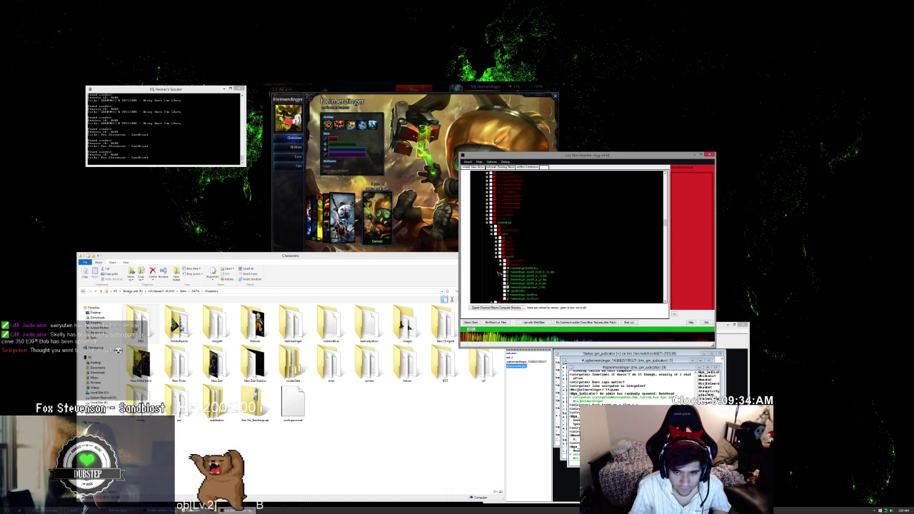
{"action": "scroll", "coordinate": [515, 277], "scroll_direction": "down", "scroll_amount": 1}
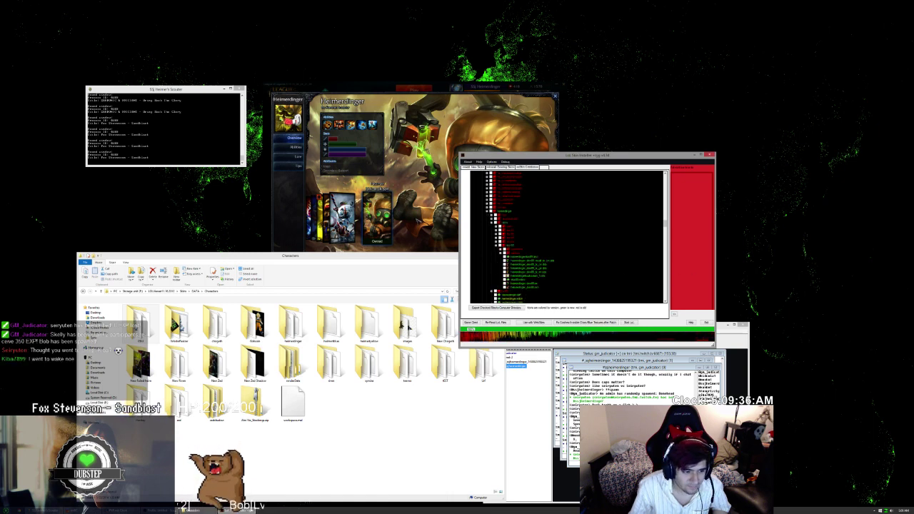
- Step through Heimerdinger's skins in the League of Legends client, from the classic one to the hazmat one, to match its skin number
{"action": "left_click", "coordinate": [427, 219]}
{"action": "left_click", "coordinate": [343, 219]}
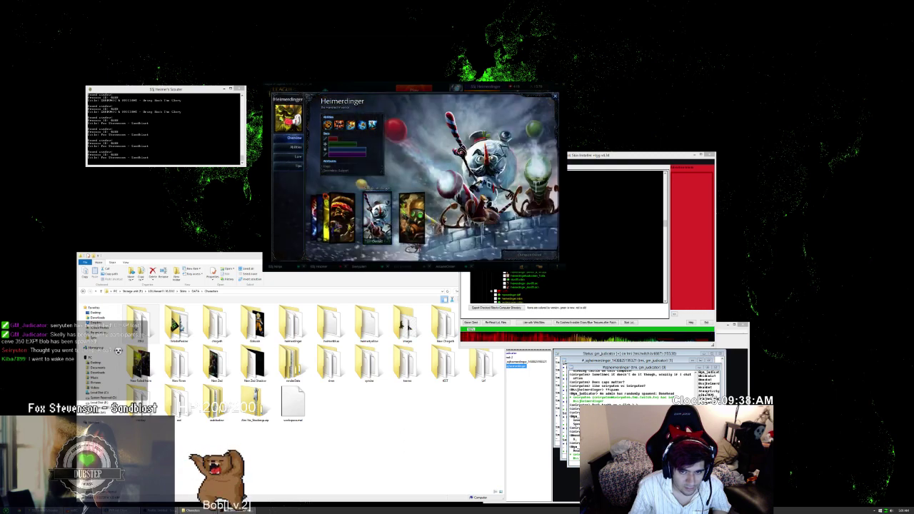
{"action": "left_click", "coordinate": [412, 227]}
{"action": "left_click", "coordinate": [582, 250]}
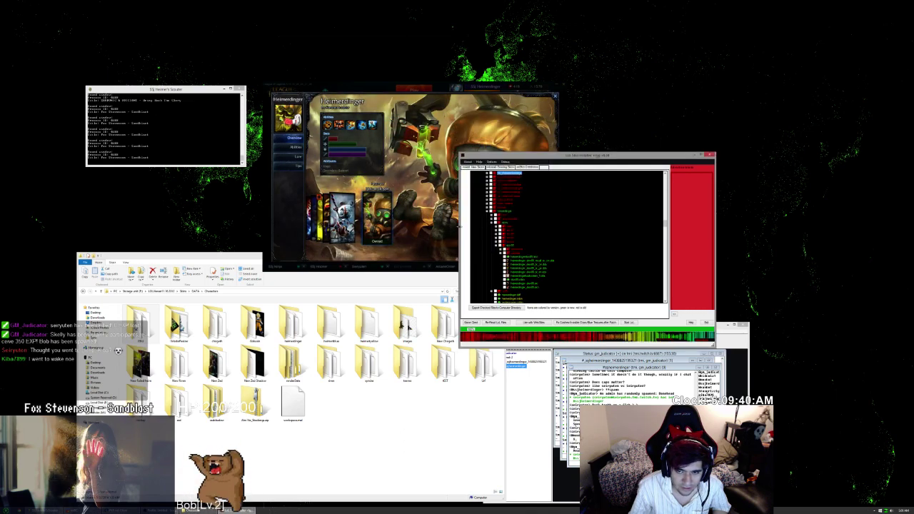
{"action": "left_click", "coordinate": [428, 215]}
{"action": "left_click", "coordinate": [343, 219]}
{"action": "left_click", "coordinate": [342, 218]}
{"action": "left_click", "coordinate": [343, 219]}
{"action": "left_click", "coordinate": [342, 218]}
{"action": "left_click", "coordinate": [342, 218]}
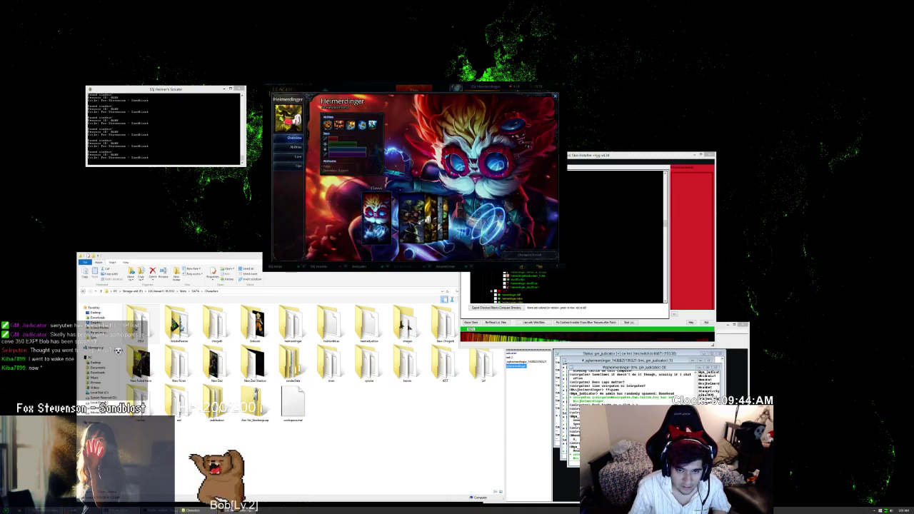
{"action": "key", "text": "Right"}
{"action": "key", "text": "Right"}
{"action": "key", "text": "Right"}
{"action": "key", "text": "Right"}
{"action": "key", "text": "Right"}
{"action": "left_click", "coordinate": [586, 257]}
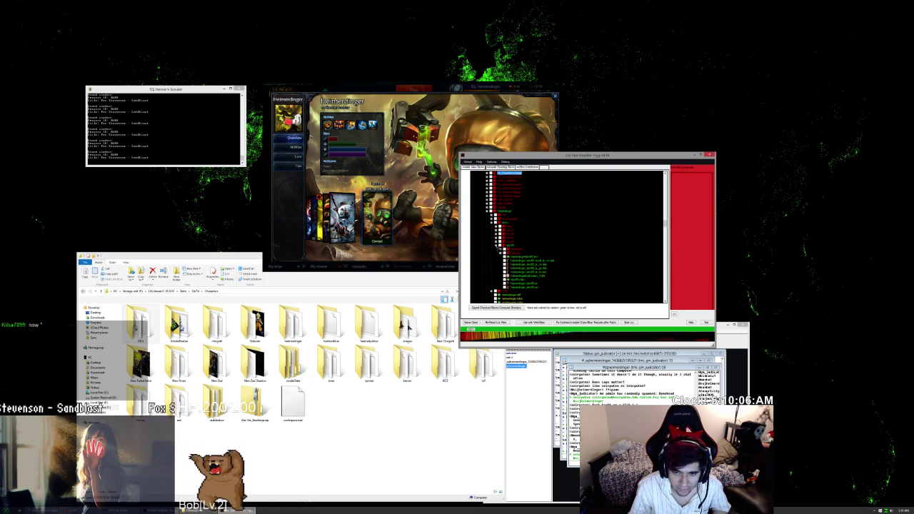
- Export Heimerdinger's skin05 folder from the game file tree to the Desktop and return to the installed skins list
{"action": "right_click", "coordinate": [506, 246]}
{"action": "left_click", "coordinate": [519, 249]}
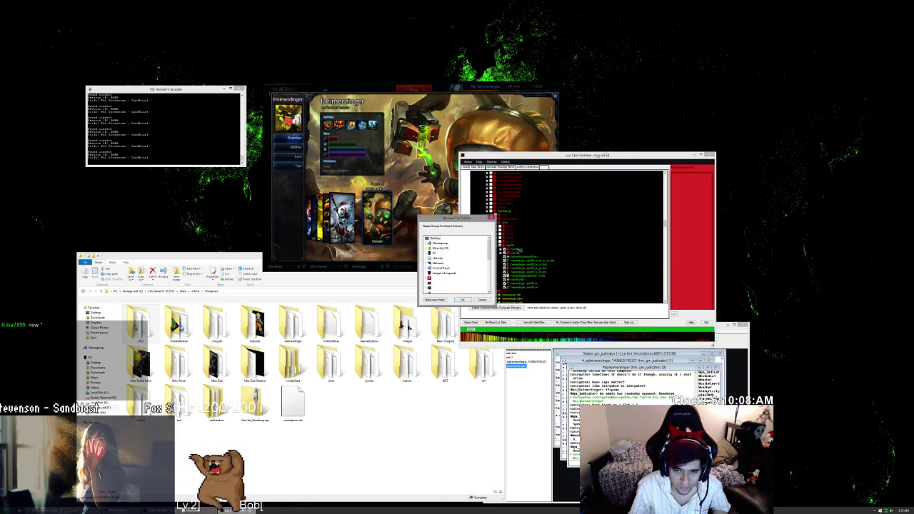
{"action": "left_click", "coordinate": [464, 300]}
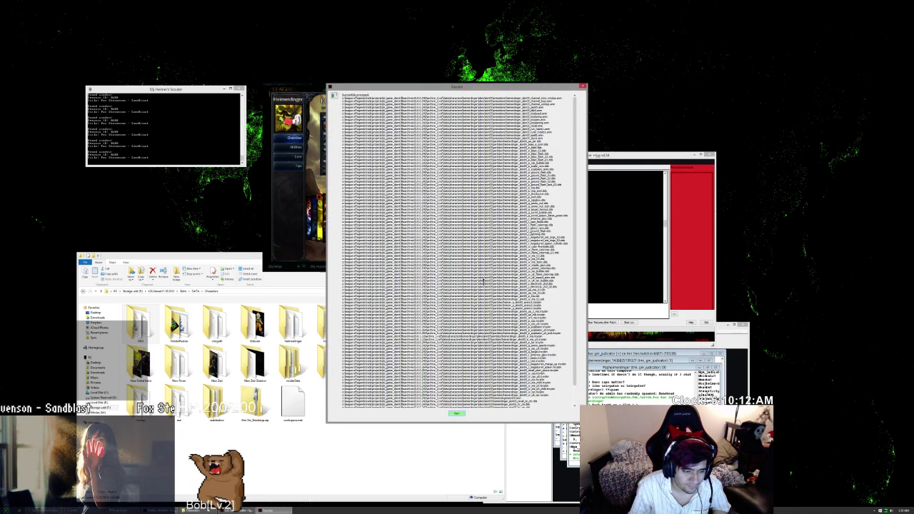
{"action": "left_click", "coordinate": [458, 414]}
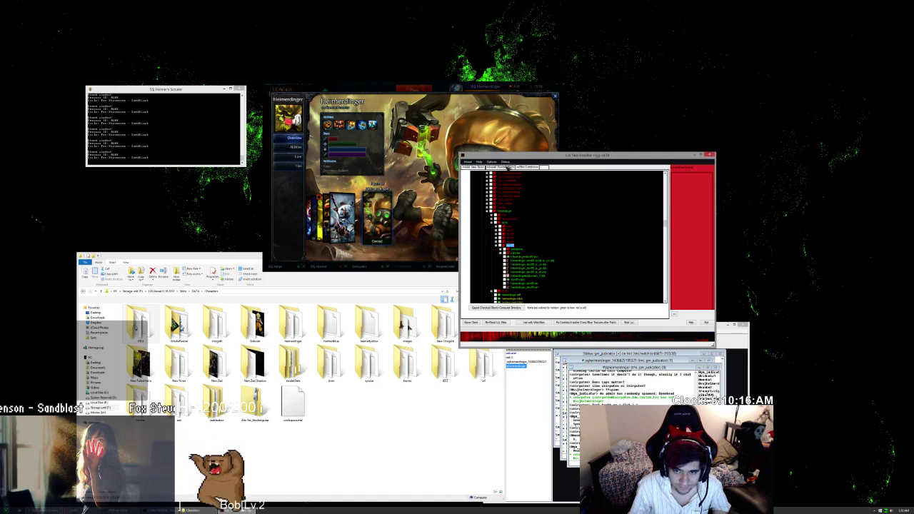
{"action": "left_click", "coordinate": [497, 168]}
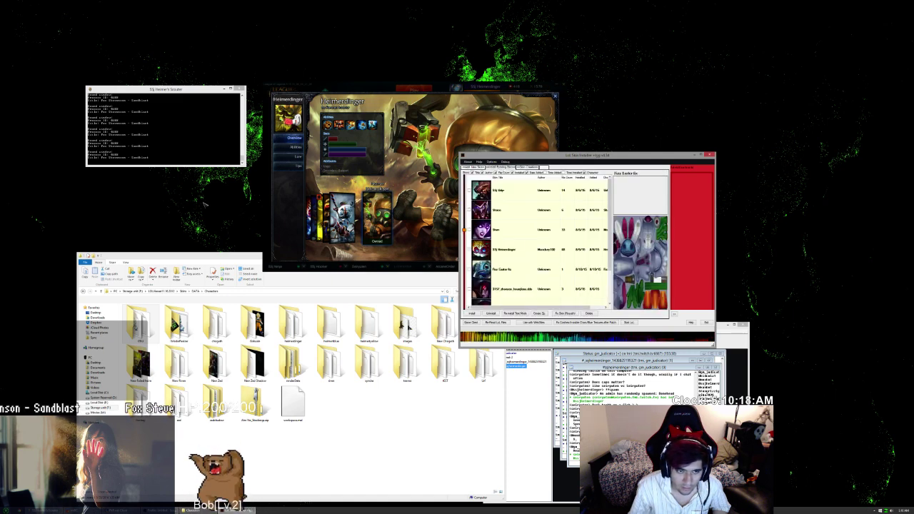
- Show the desktop icons and move the Characters file window away from the installer window
{"action": "double_click", "coordinate": [173, 199]}
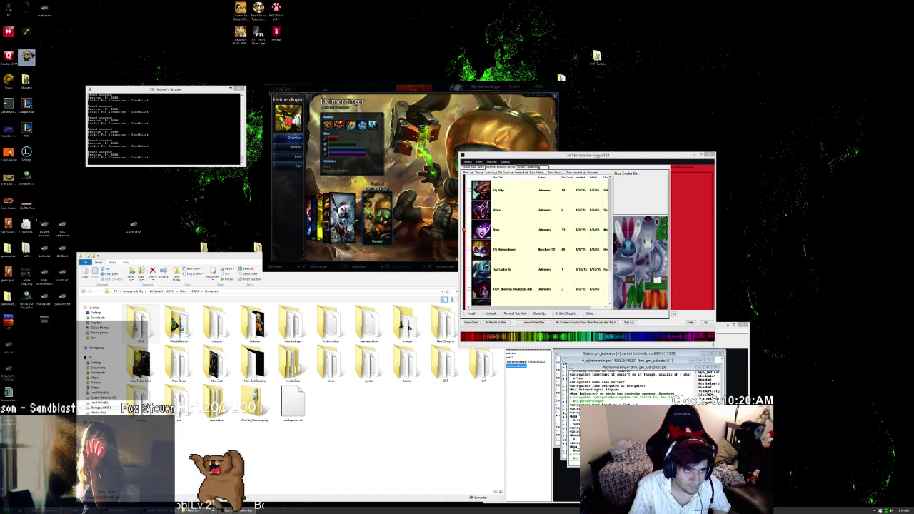
{"action": "left_click", "coordinate": [238, 257]}
{"action": "left_click_drag", "start_coordinate": [238, 257], "coordinate": [164, 246]}
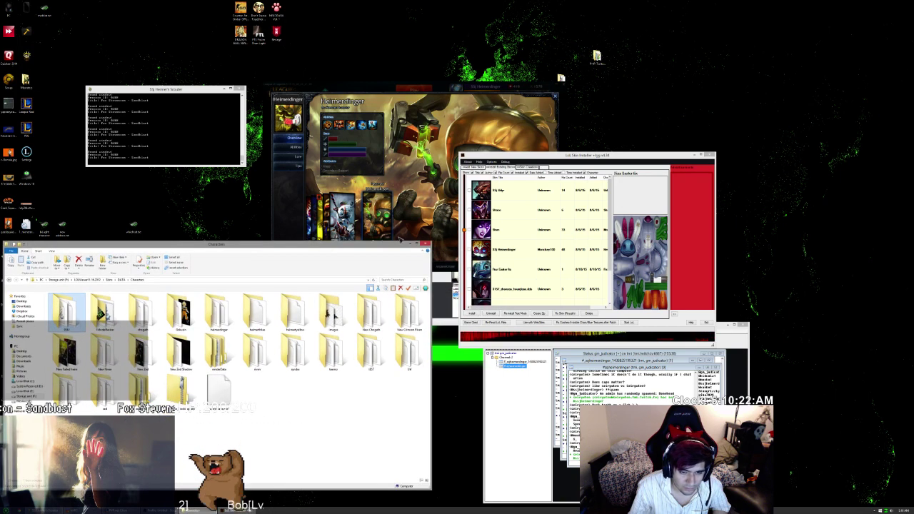
- Close the Characters window, open the exported folder from the desktop down to Heimerdinger's skin05 folder, and show its files as larger thumbnails
{"action": "left_click", "coordinate": [420, 243]}
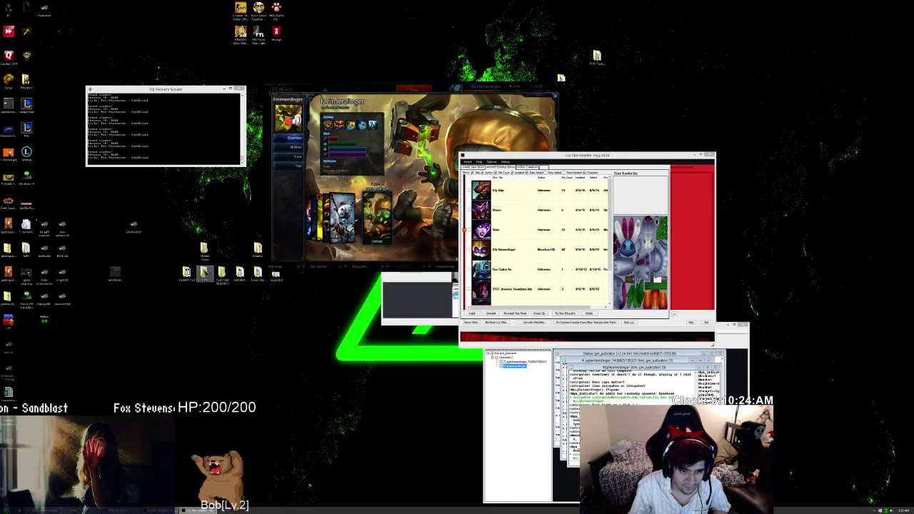
{"action": "double_click", "coordinate": [204, 272]}
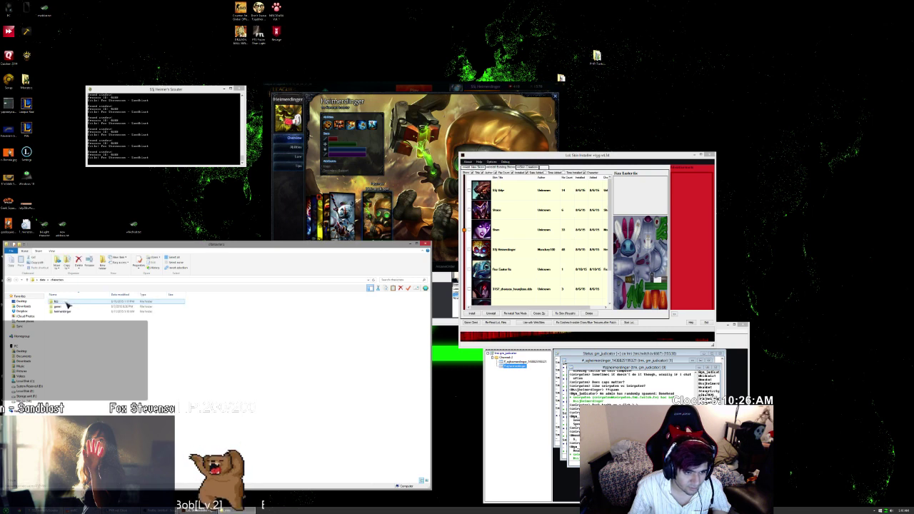
{"action": "left_click_drag", "start_coordinate": [101, 246], "coordinate": [230, 220]}
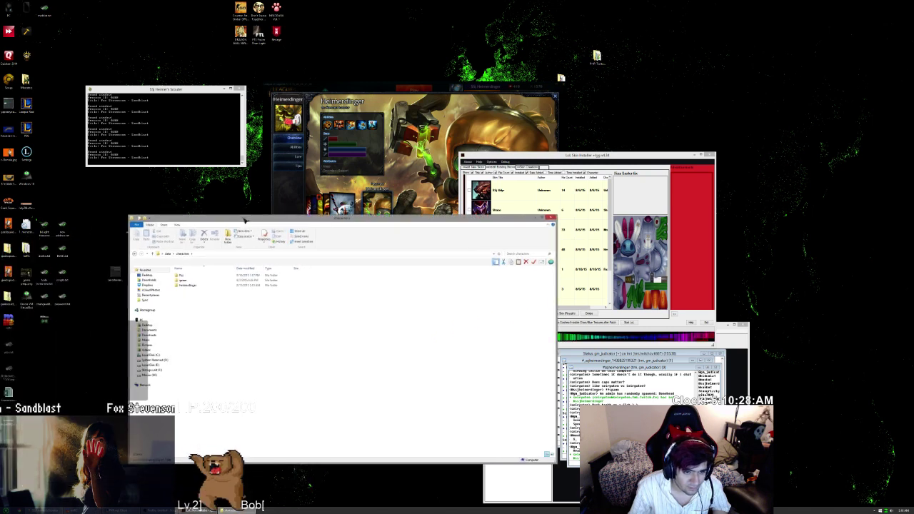
{"action": "double_click", "coordinate": [200, 286]}
{"action": "double_click", "coordinate": [182, 276]}
{"action": "double_click", "coordinate": [182, 275]}
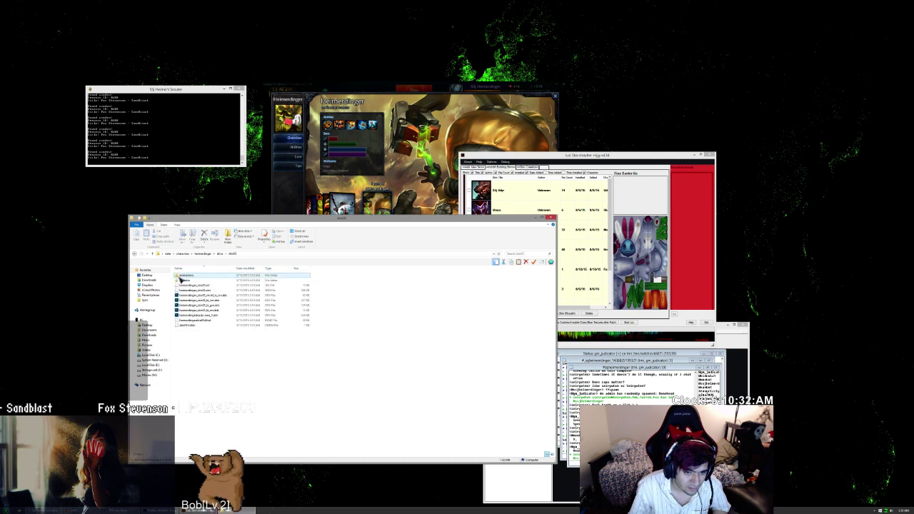
{"action": "scroll", "coordinate": [182, 285], "scroll_direction": "up", "scroll_amount": 4, "text": "ctrl"}
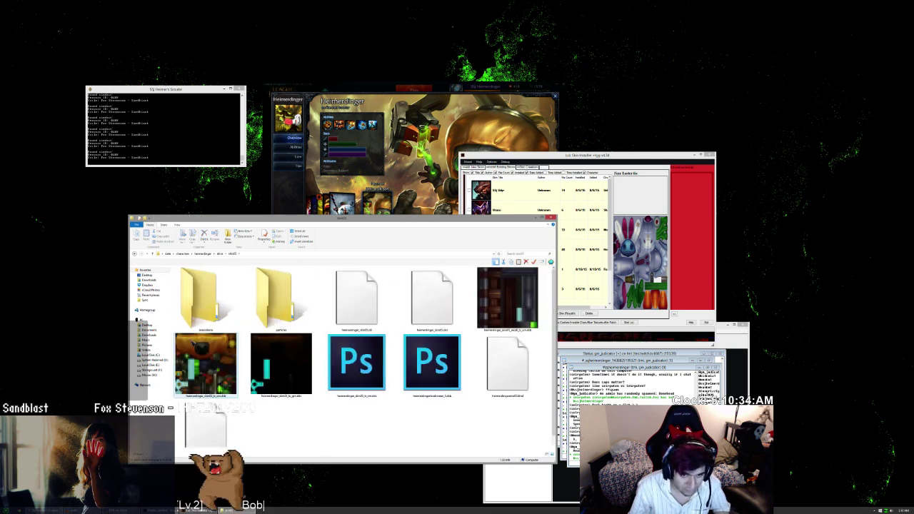
{"action": "scroll", "coordinate": [190, 341], "scroll_direction": "down", "scroll_amount": 3, "text": "ctrl"}
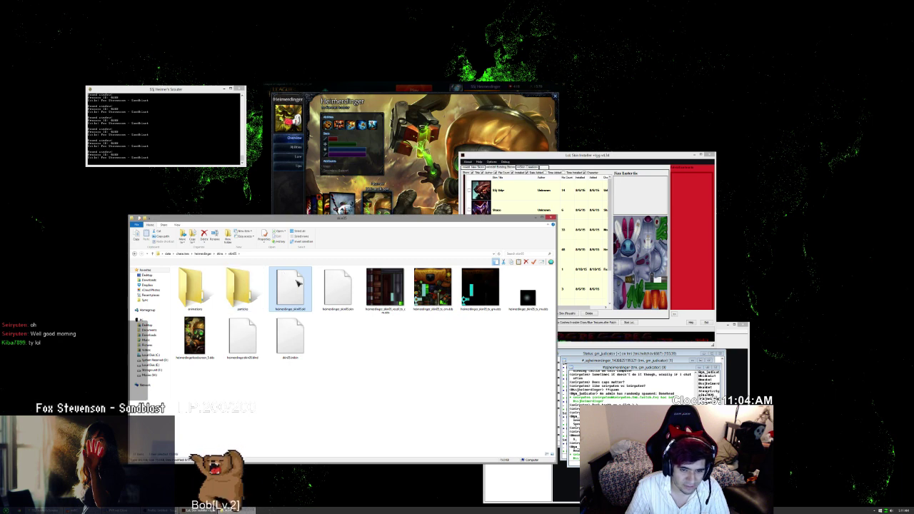
- Delete the four non-texture files with blank icons from the skin05 folder, keeping the image files and both subfolders
{"action": "key", "text": "Delete"}
{"action": "left_click", "coordinate": [290, 284]}
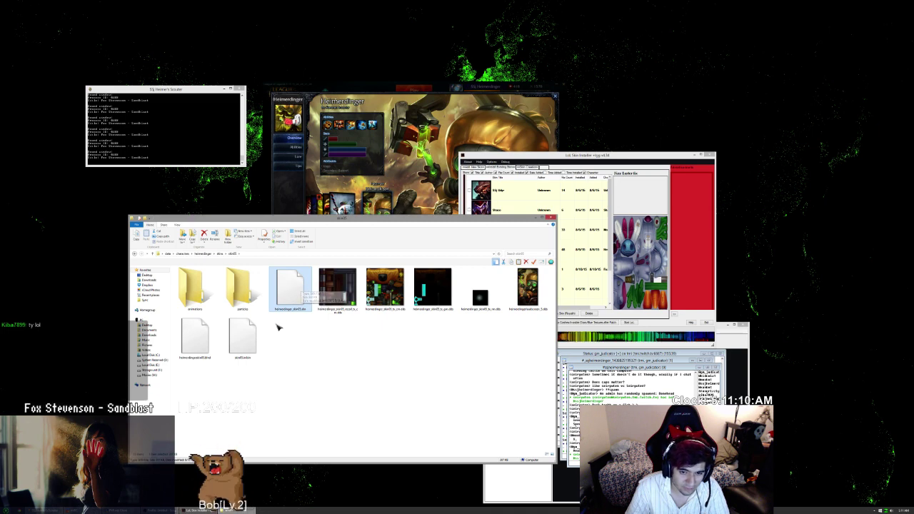
{"action": "key", "text": "Delete"}
{"action": "left_click", "coordinate": [235, 342]}
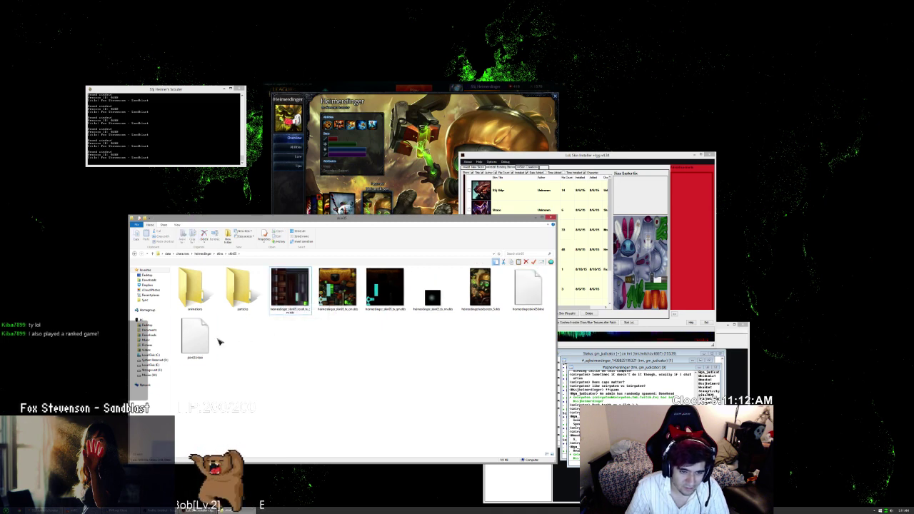
{"action": "left_click", "coordinate": [216, 342]}
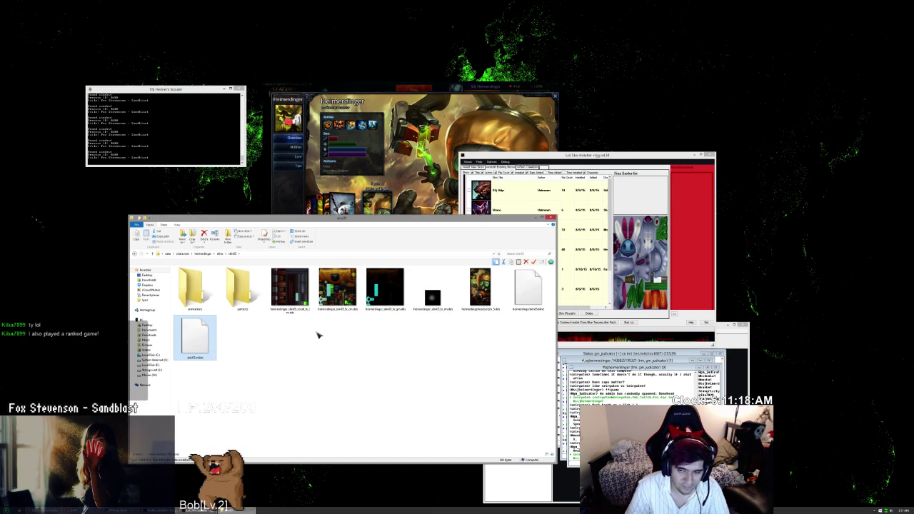
{"action": "key", "text": "Delete"}
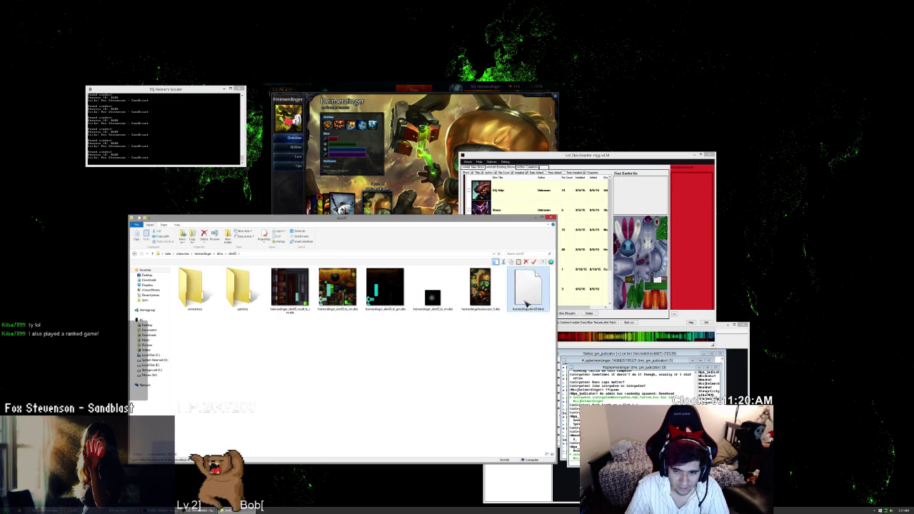
{"action": "left_click", "coordinate": [532, 303]}
{"action": "key", "text": "Delete"}
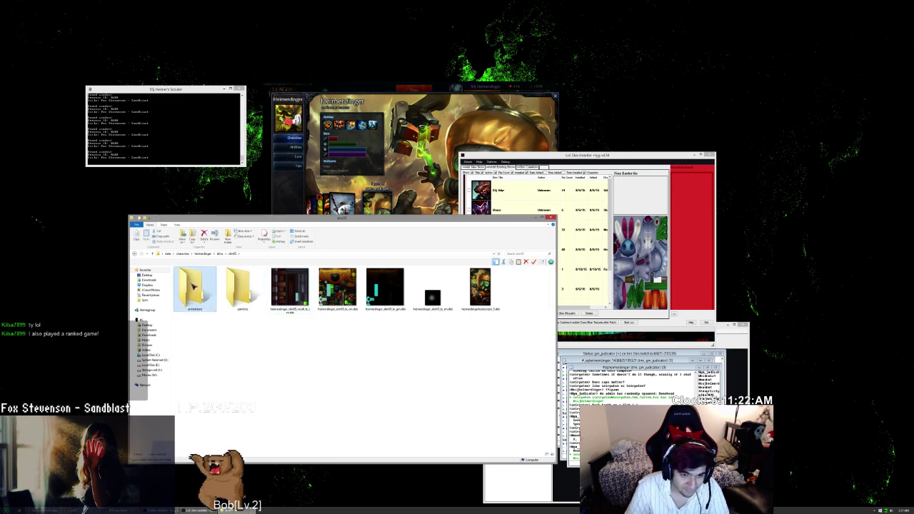
- Look through the images in the particles folder and delete the animations and particles folders from skin05
{"action": "scroll", "coordinate": [196, 286], "scroll_direction": "down", "scroll_amount": 4}
{"action": "scroll", "coordinate": [235, 325], "scroll_direction": "up", "scroll_amount": 3}
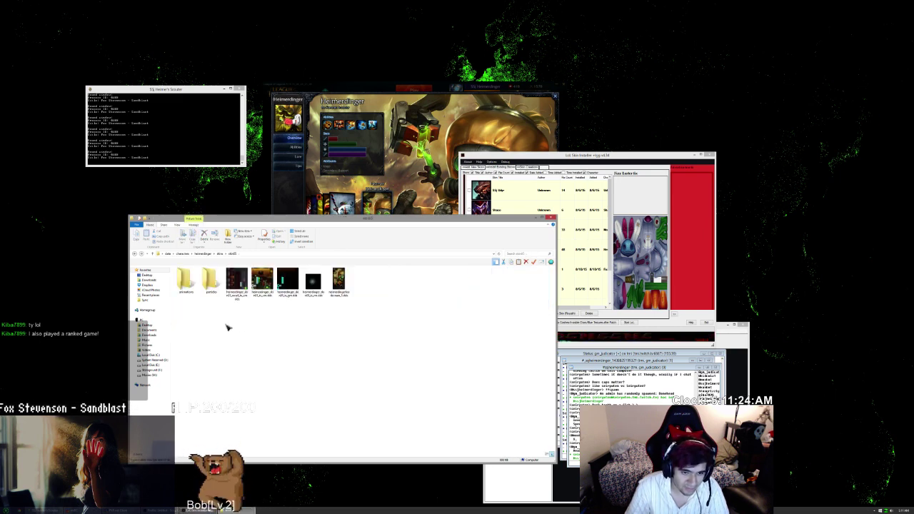
{"action": "double_click", "coordinate": [210, 280]}
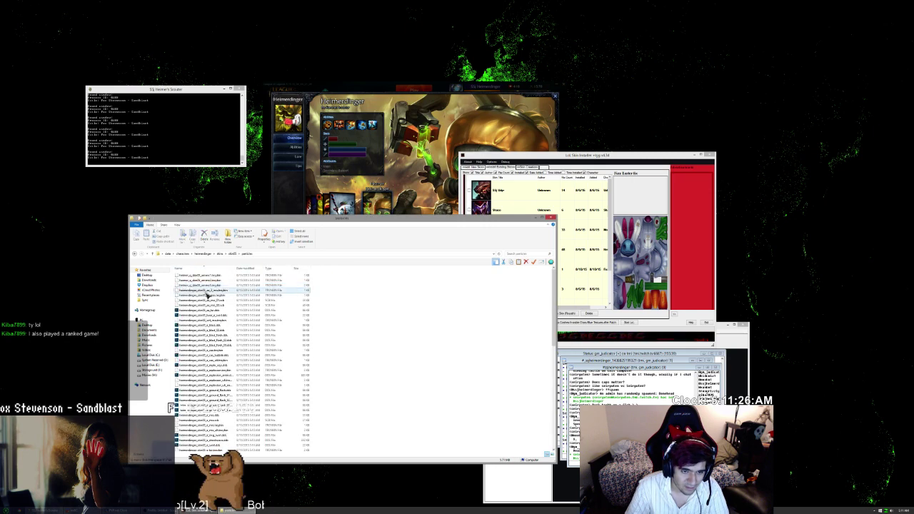
{"action": "scroll", "coordinate": [321, 364], "scroll_direction": "up", "scroll_amount": 4}
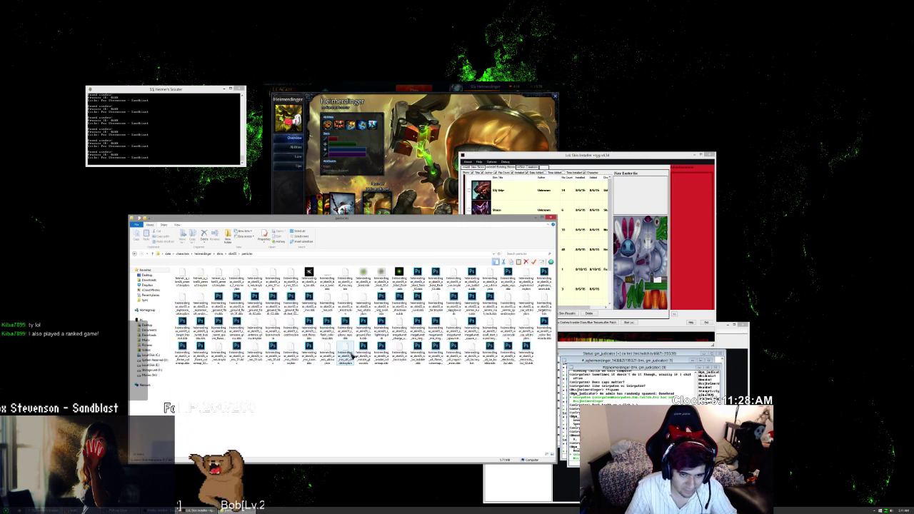
{"action": "scroll", "coordinate": [381, 374], "scroll_direction": "up", "scroll_amount": 1}
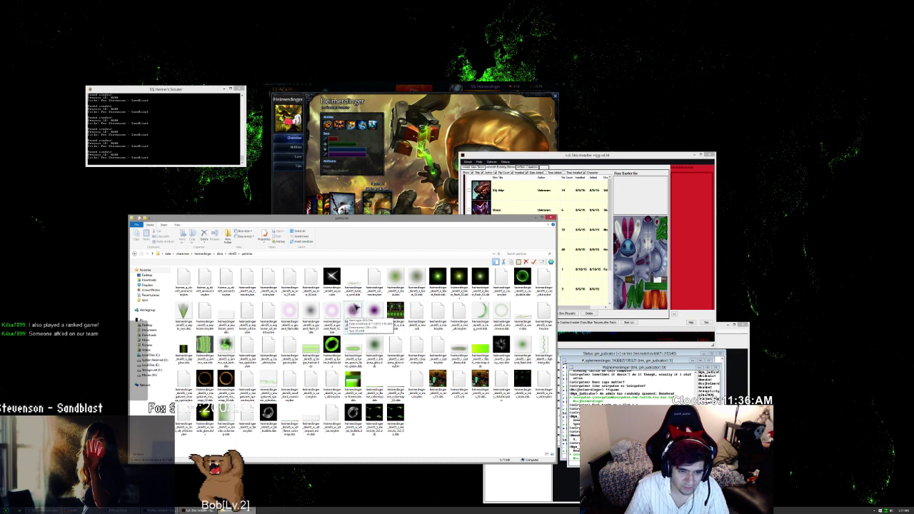
{"action": "key", "text": "alt+Left"}
{"action": "key", "text": "Delete"}
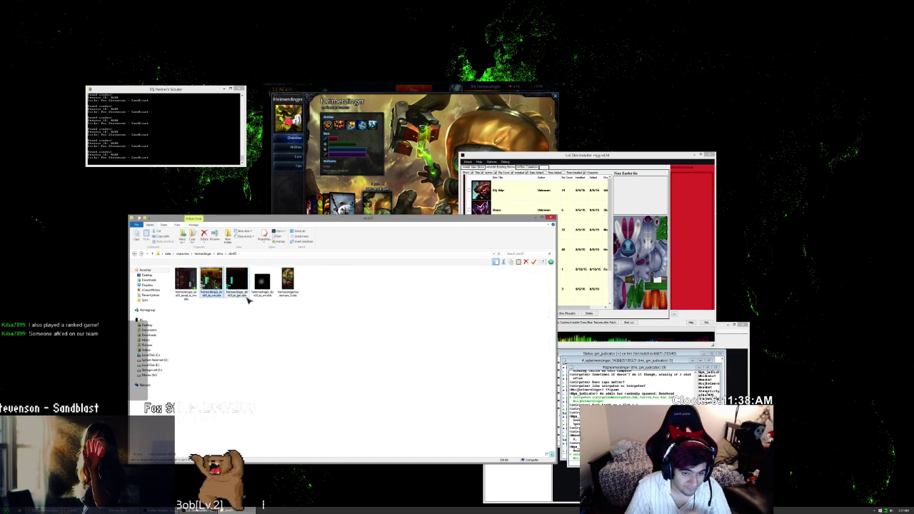
- Delete the loading screen image, the small black texture and the dark red-brown texture from the skin05 folder
{"action": "scroll", "coordinate": [262, 346], "scroll_direction": "up", "scroll_amount": 3, "text": "ctrl"}
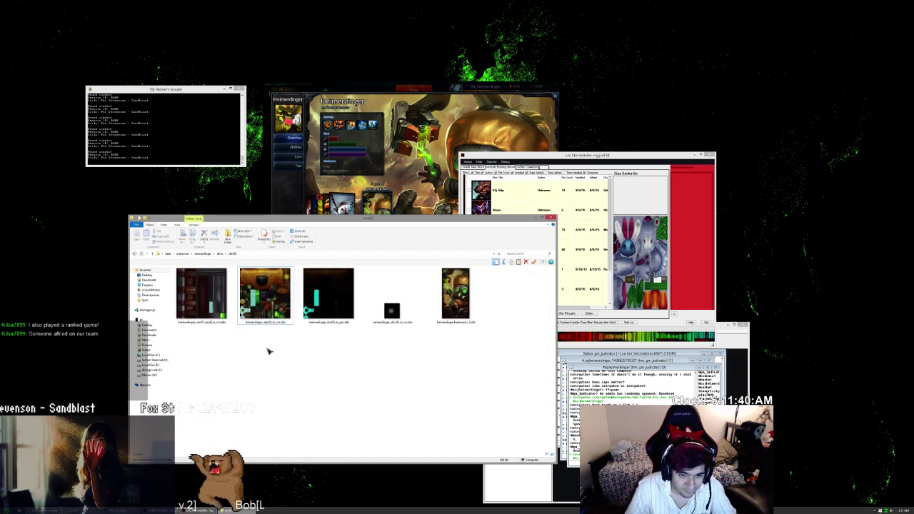
{"action": "left_click", "coordinate": [338, 308]}
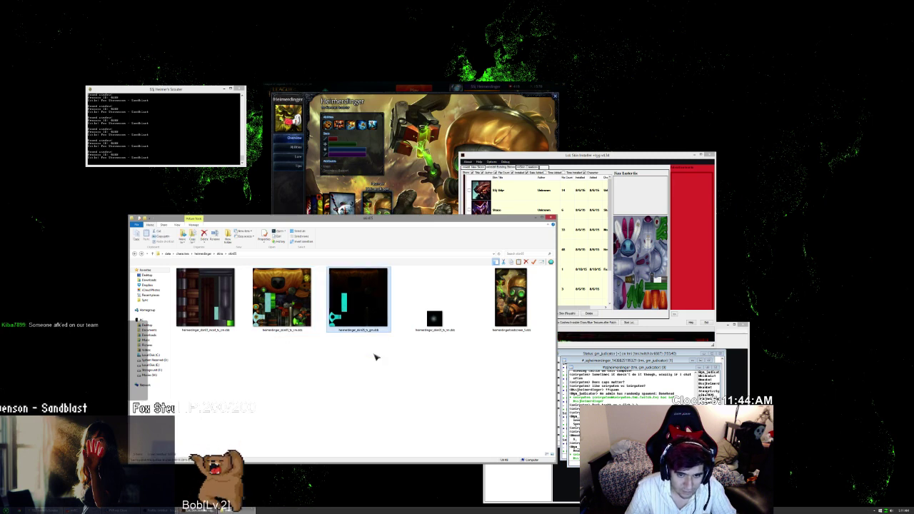
{"action": "left_click", "coordinate": [508, 304]}
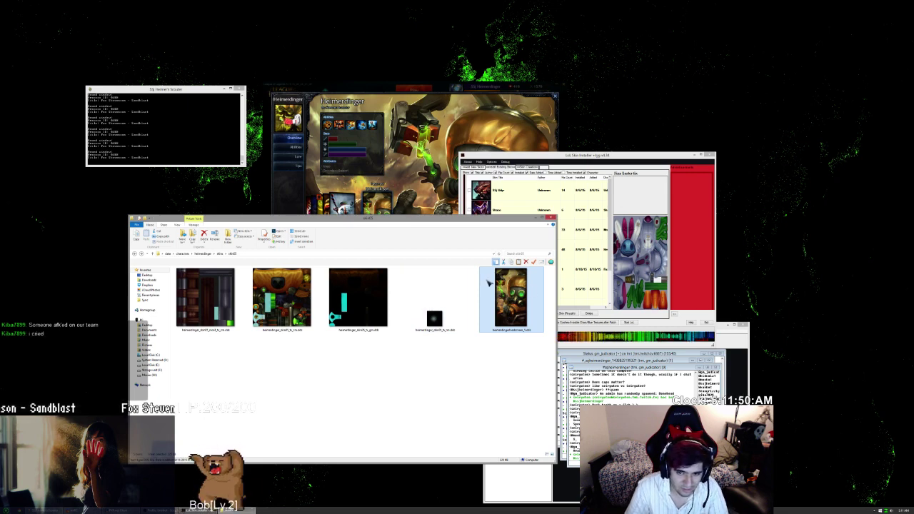
{"action": "key", "text": "Delete"}
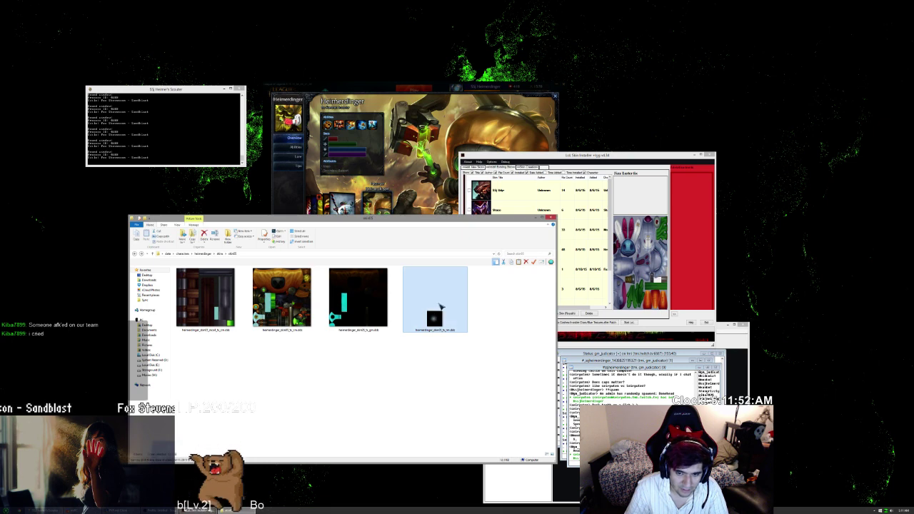
{"action": "key", "text": "Delete"}
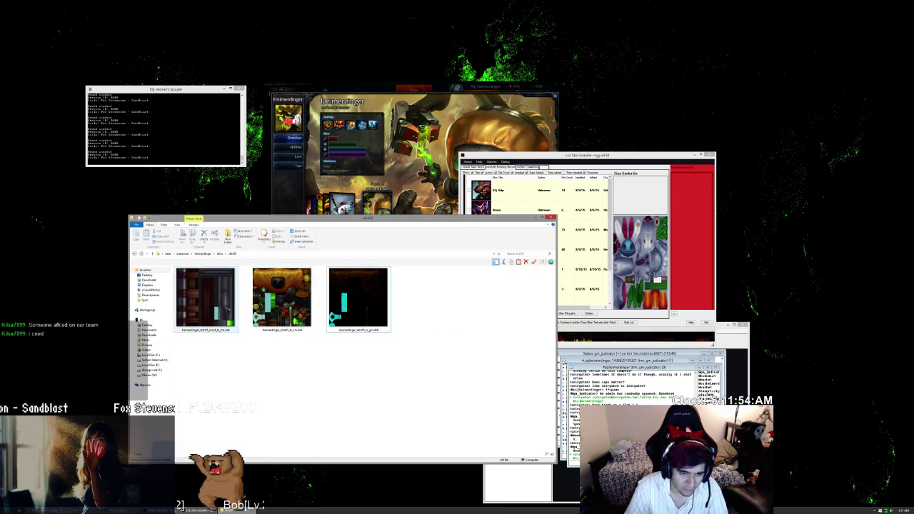
{"action": "left_click", "coordinate": [218, 311]}
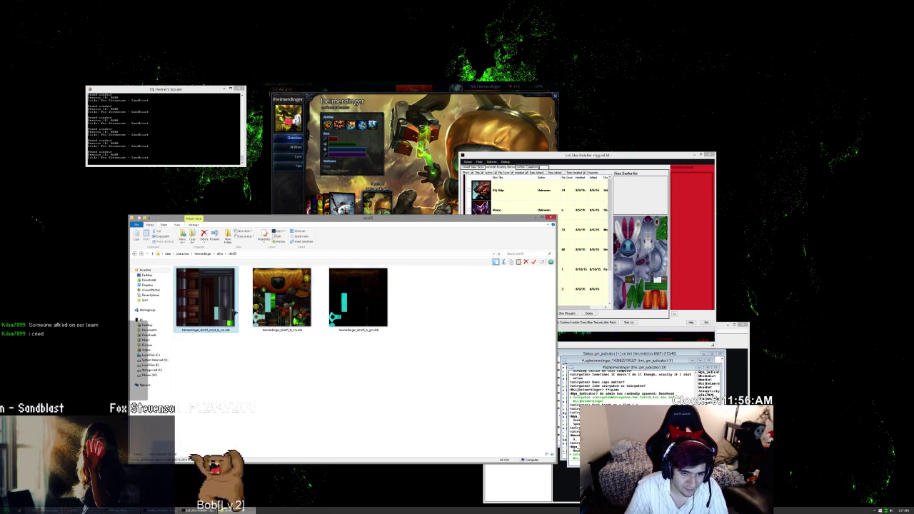
{"action": "key", "text": "Delete"}
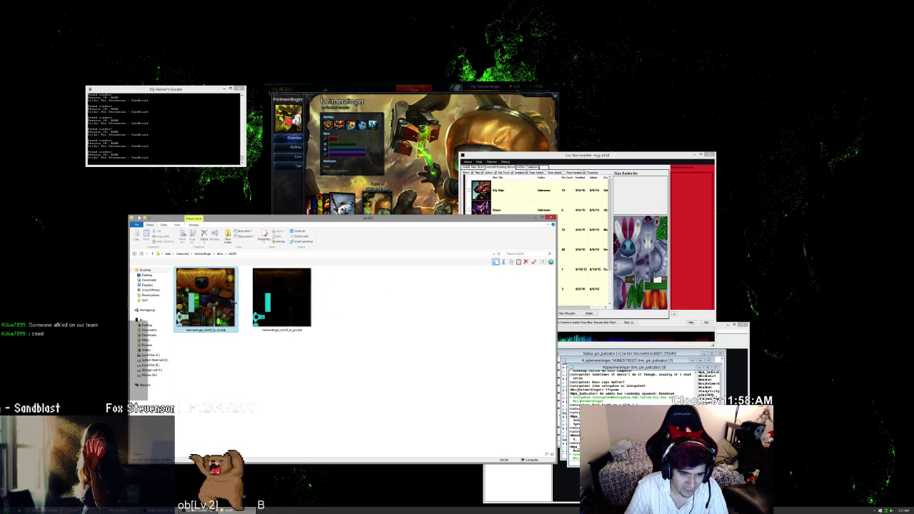
- Examine the dark cyan-marked texture from skin05 in Photoshop with the grid hidden and its layers shown, and close it
{"action": "left_click", "coordinate": [279, 303]}
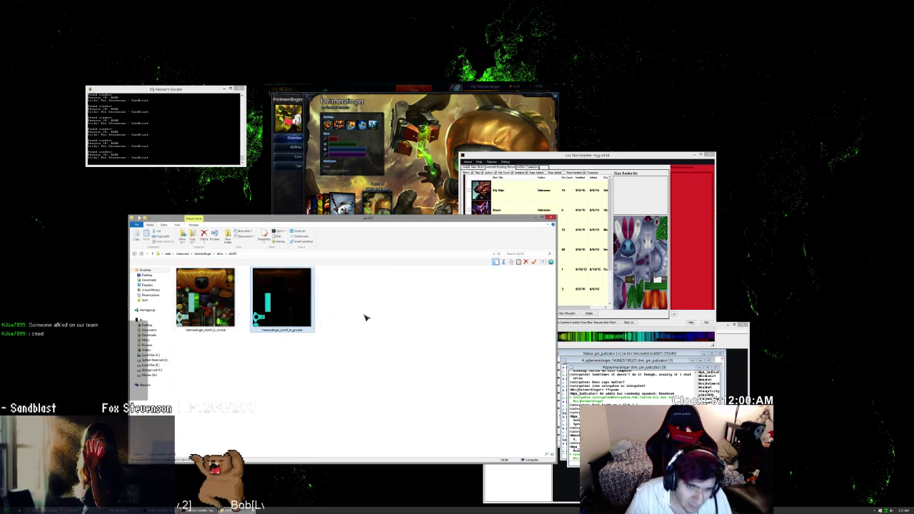
{"action": "double_click", "coordinate": [285, 309]}
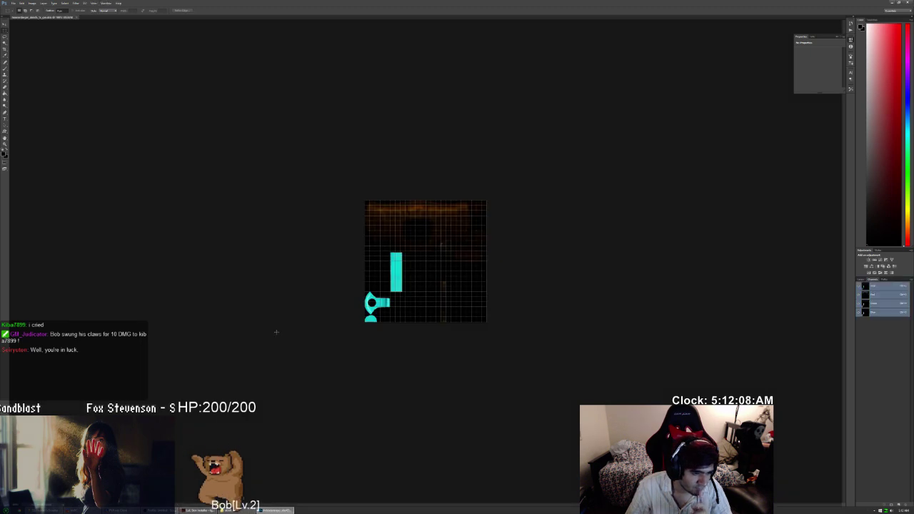
{"action": "scroll", "coordinate": [278, 334], "scroll_direction": "up", "scroll_amount": 4}
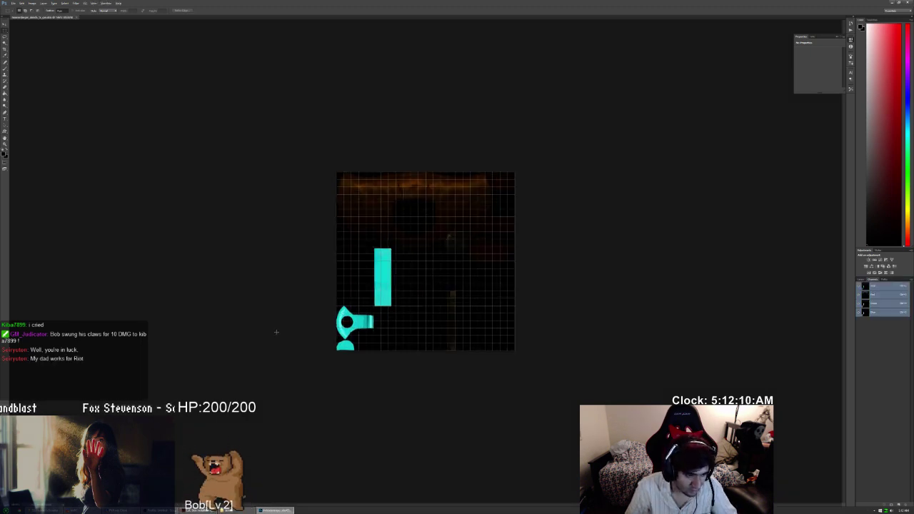
{"action": "key", "text": "ctrl+apostrophe"}
{"action": "key", "text": "ctrl+plus"}
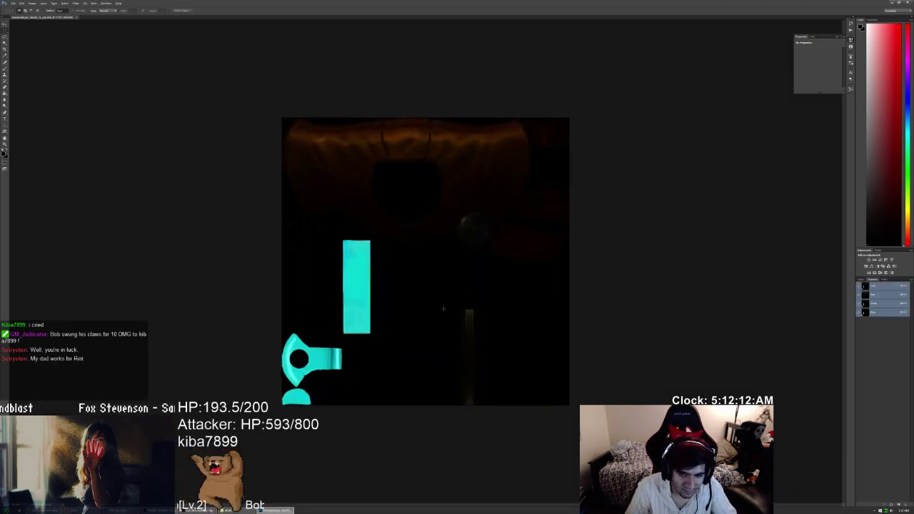
{"action": "left_click", "coordinate": [859, 280]}
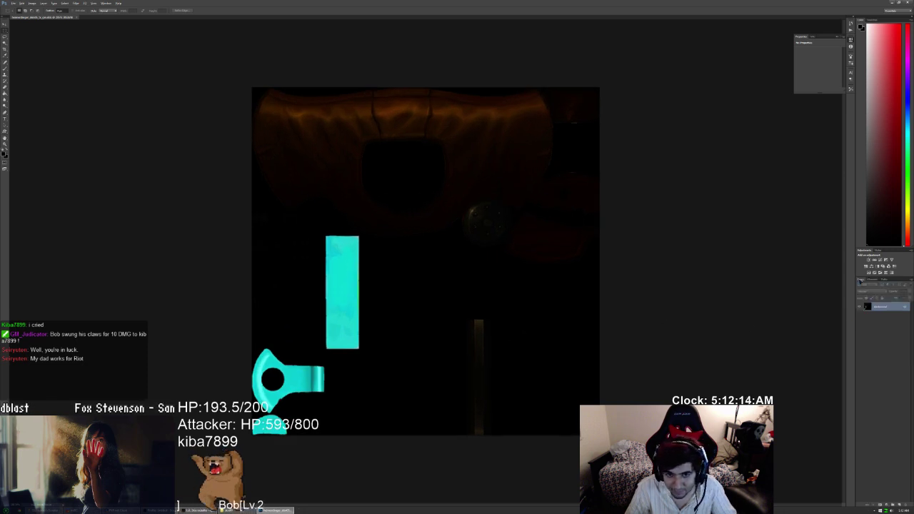
{"action": "left_click", "coordinate": [863, 281]}
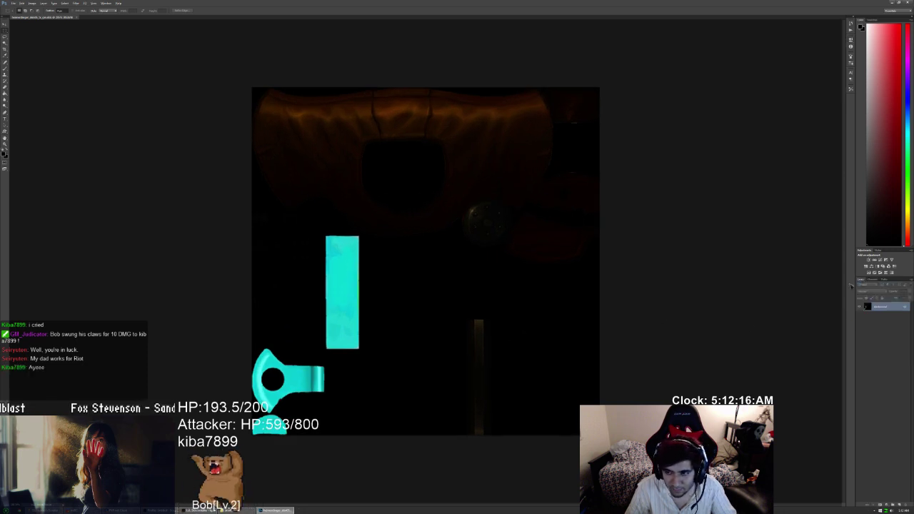
{"action": "key", "text": "ctrl+w"}
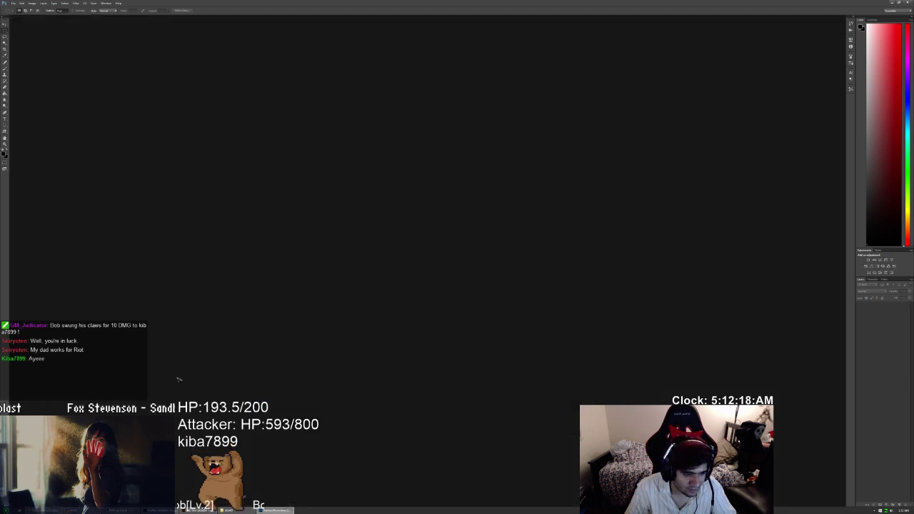
- Open Heimerdinger's main colour texture from skin05 in Photoshop, fit it large without the grid, and choose the Magic Wand tool
{"action": "left_click", "coordinate": [204, 510]}
{"action": "left_click", "coordinate": [230, 510]}
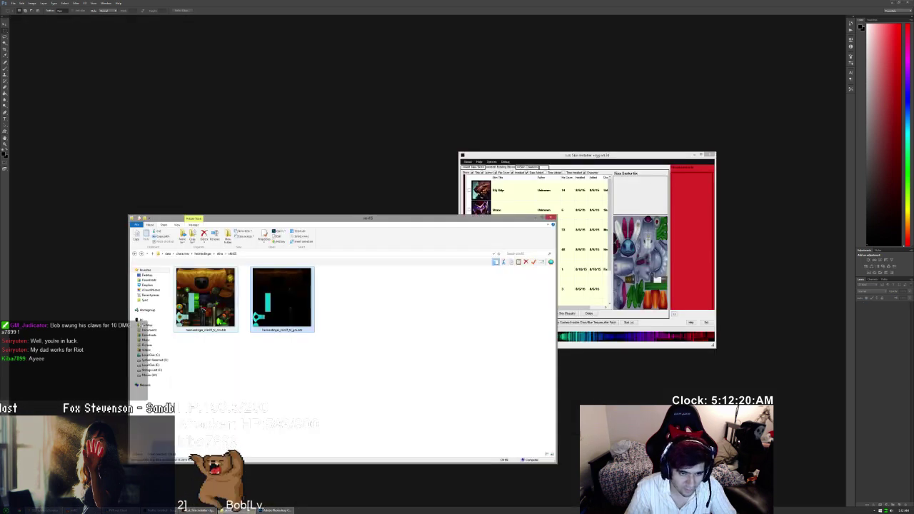
{"action": "left_click", "coordinate": [207, 307]}
{"action": "double_click", "coordinate": [202, 306]}
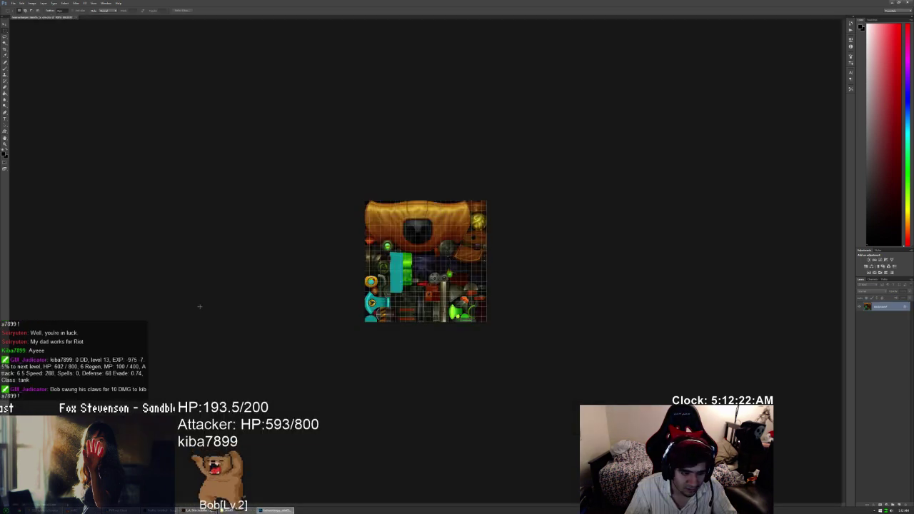
{"action": "scroll", "coordinate": [200, 307], "scroll_direction": "up", "scroll_amount": 13}
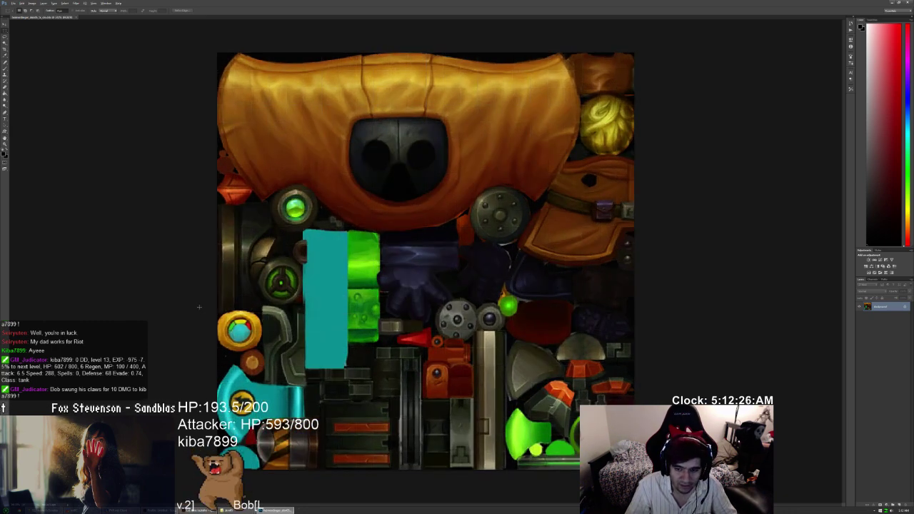
{"action": "key", "text": "ctrl+minus"}
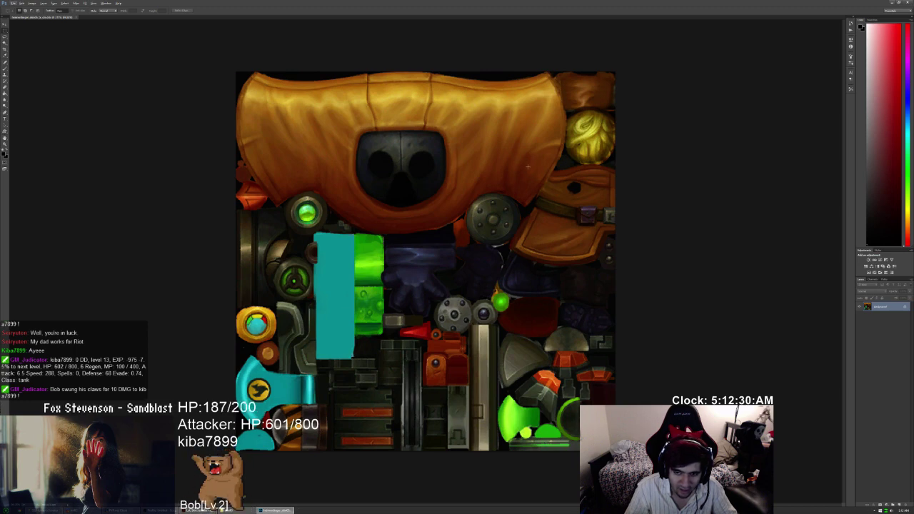
{"action": "left_click", "coordinate": [7, 42]}
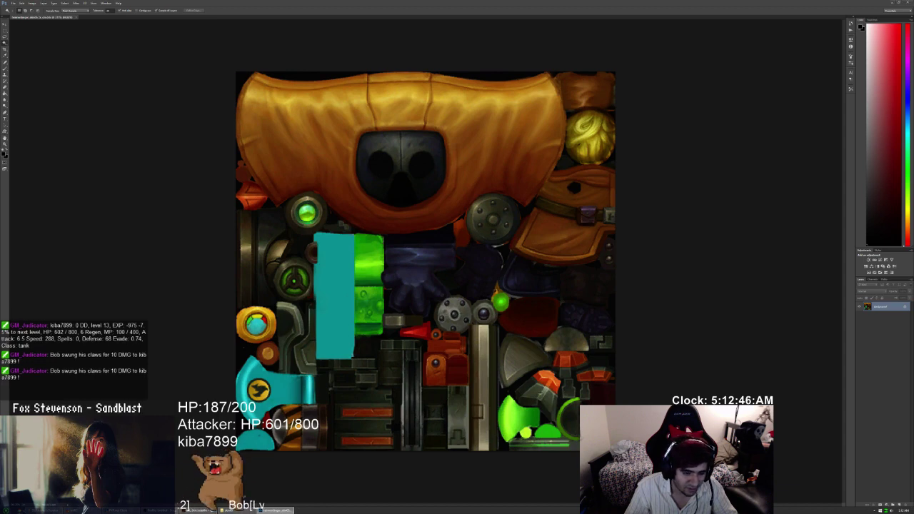
- Switch to the browser and search Google for "lolking heimerdinger"
{"action": "key", "text": "alt+Tab"}
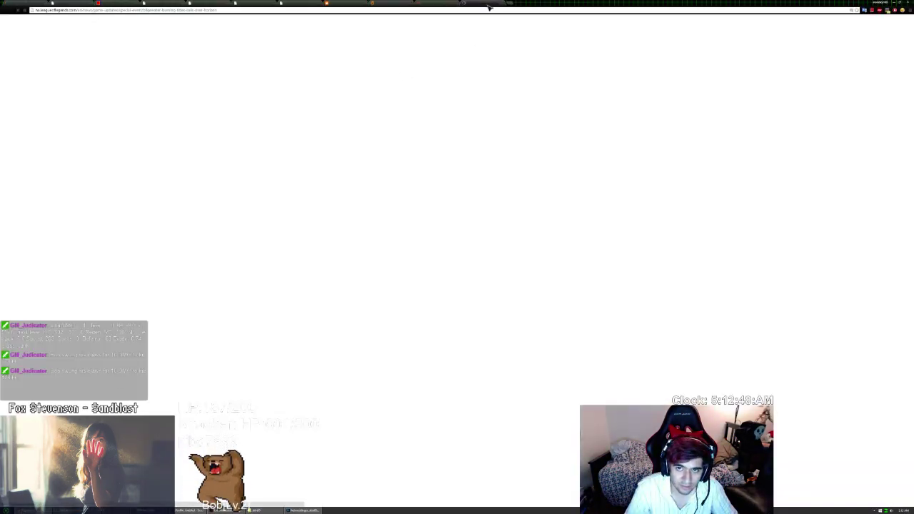
{"action": "left_click", "coordinate": [477, 10]}
{"action": "type", "text": "g"}
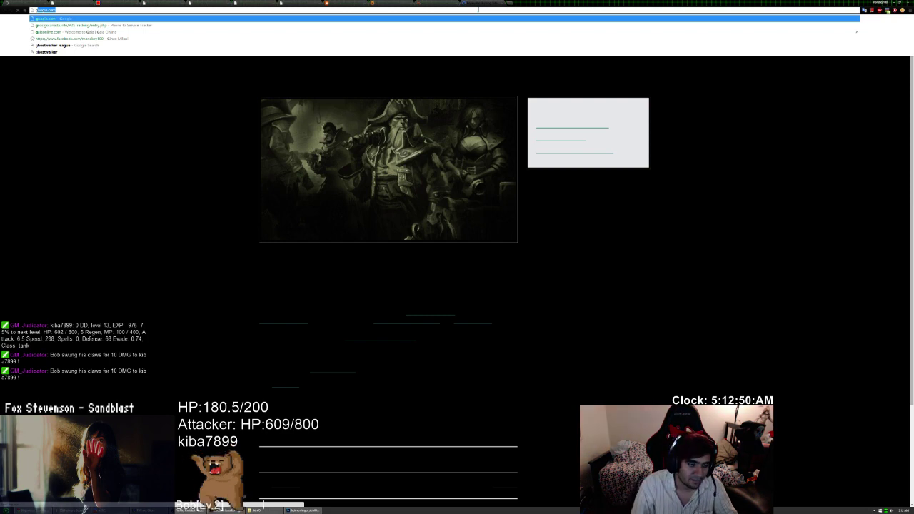
{"action": "key", "text": "Escape"}
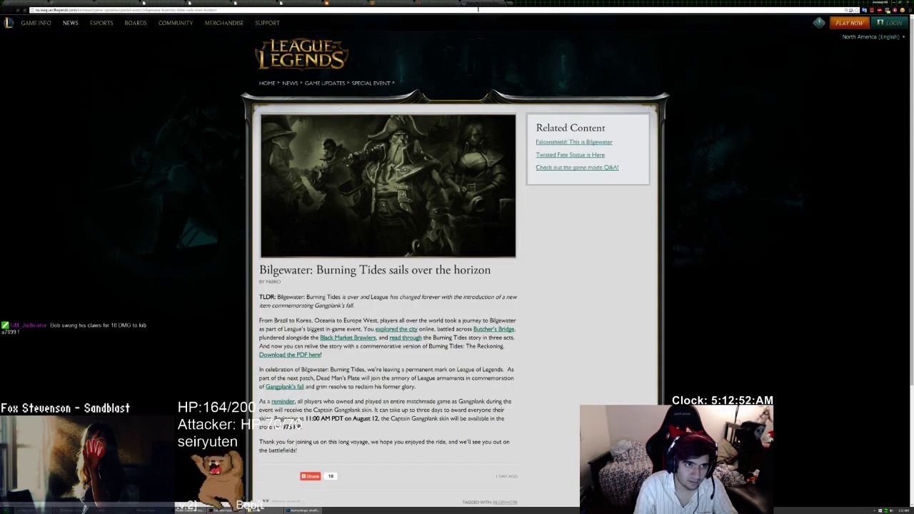
{"action": "type", "text": "g"}
{"action": "key", "text": "Return"}
{"action": "type", "text": "lolking "}
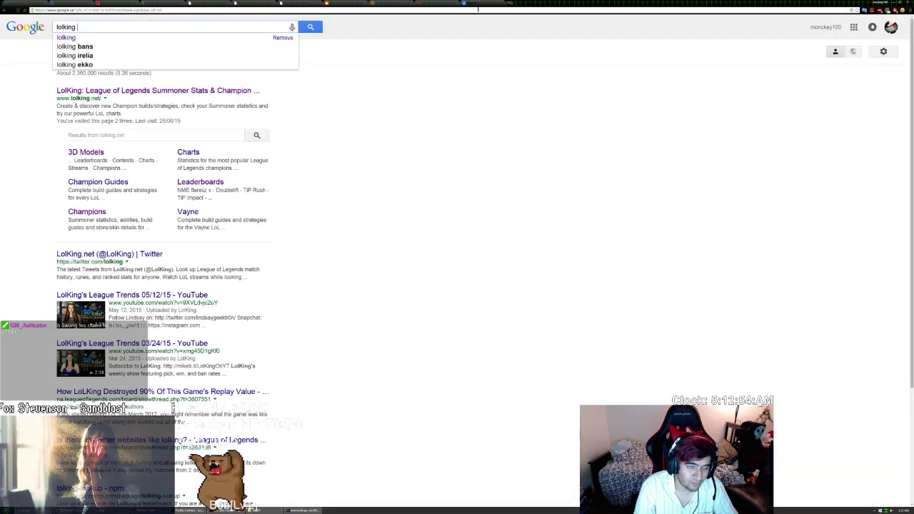
{"action": "type", "text": "heimer"}
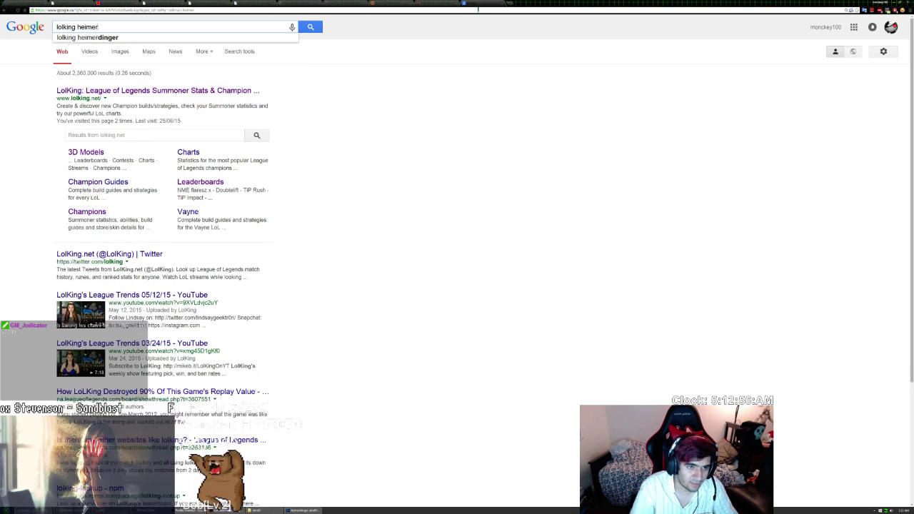
{"action": "key", "text": "Return"}
{"action": "left_click", "coordinate": [114, 27]}
{"action": "type", "text": "dinger"}
{"action": "key", "text": "Return"}
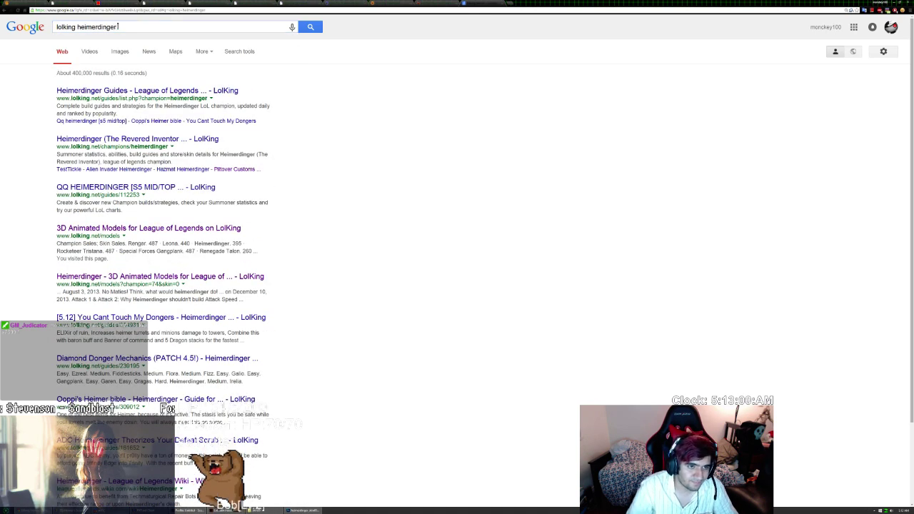
- Refine the search to "lolking heimerdinger model viewer" and open Heimerdinger's 3D animated model page on LolKing
{"action": "type", "text": "model viewer"}
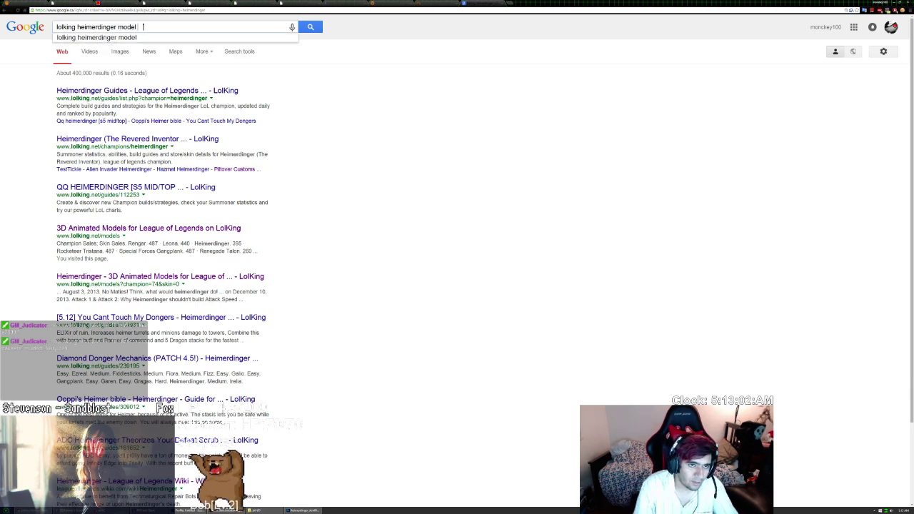
{"action": "key", "text": "Return"}
{"action": "left_click", "coordinate": [26, 4]}
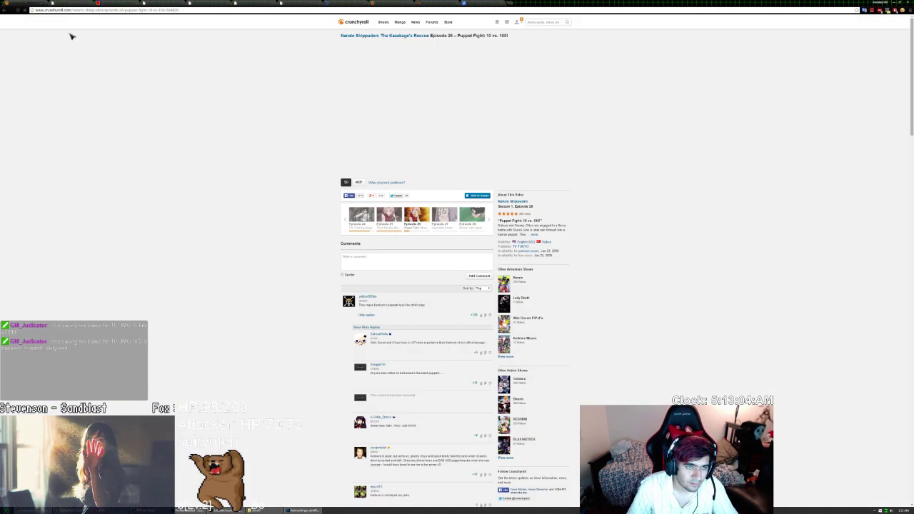
{"action": "key", "text": "ctrl+shift+Tab"}
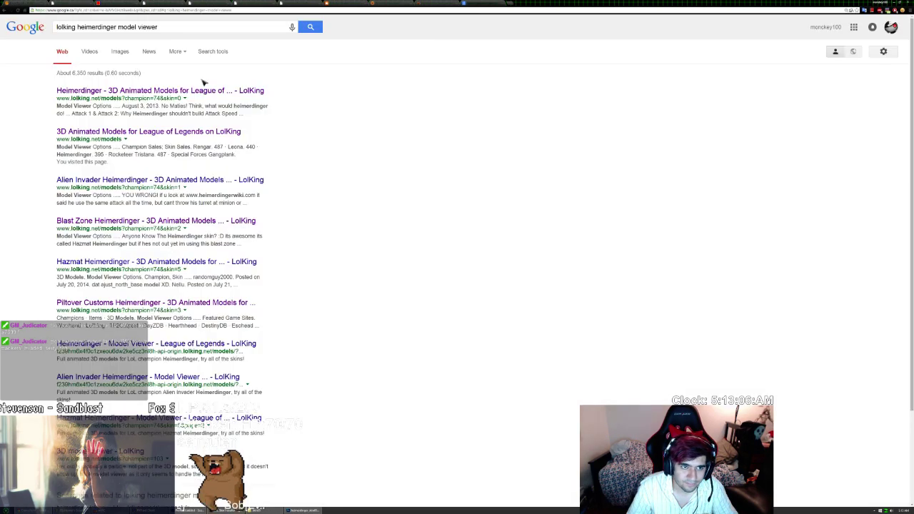
{"action": "left_click", "coordinate": [165, 91]}
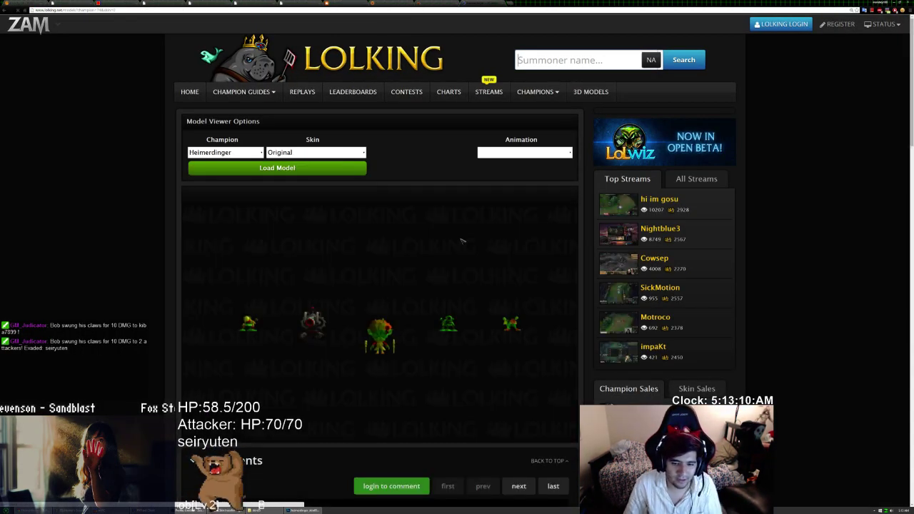
- Load the Hazmat Heimerdinger skin in the model viewer and examine the enlarged model from a turned angle
{"action": "scroll", "coordinate": [389, 303], "scroll_direction": "up", "scroll_amount": 3}
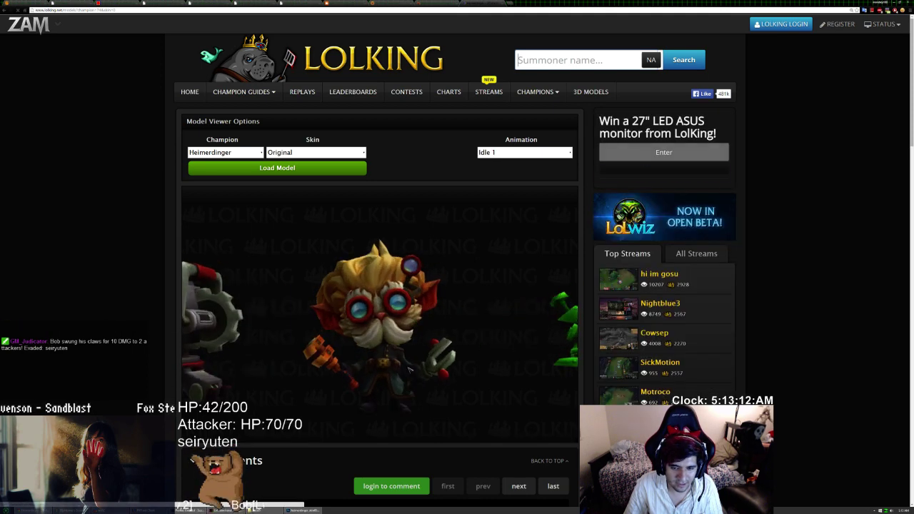
{"action": "left_click", "coordinate": [319, 152]}
{"action": "left_click", "coordinate": [285, 180]}
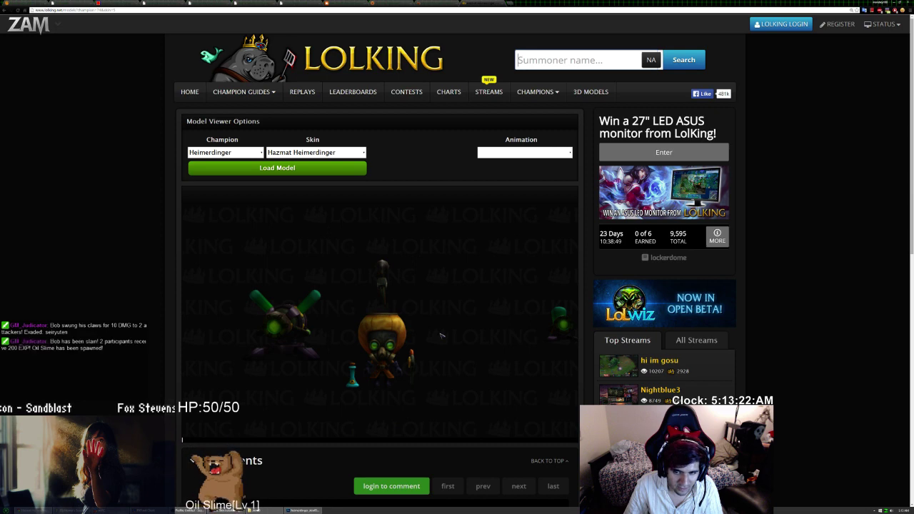
{"action": "scroll", "coordinate": [441, 336], "scroll_direction": "up", "scroll_amount": 5}
{"action": "left_click_drag", "start_coordinate": [441, 336], "coordinate": [305, 337]}
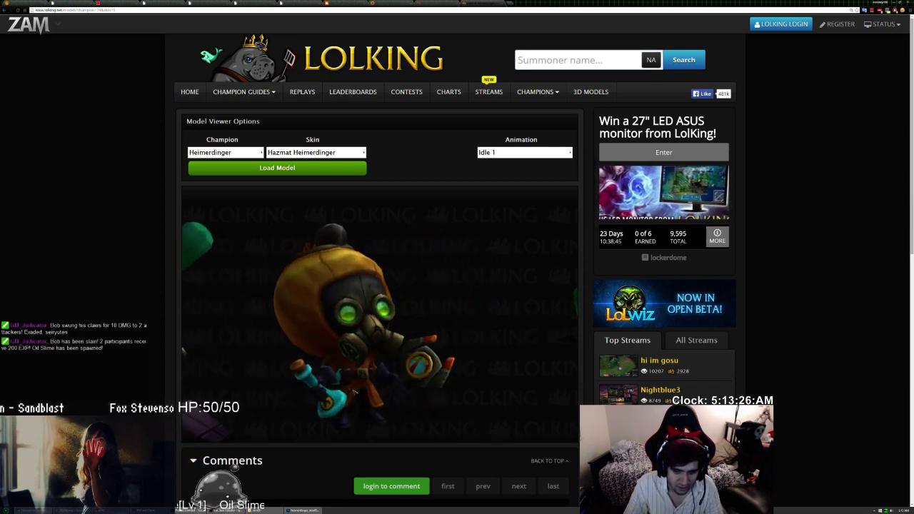
{"action": "scroll", "coordinate": [401, 333], "scroll_direction": "up", "scroll_amount": 5}
{"action": "left_click_drag", "start_coordinate": [402, 333], "coordinate": [359, 397]}
- Keep the Hazmat Heimerdinger model viewer in its own small browser window and return to a maximized Photoshop
{"action": "key", "text": "alt+Tab"}
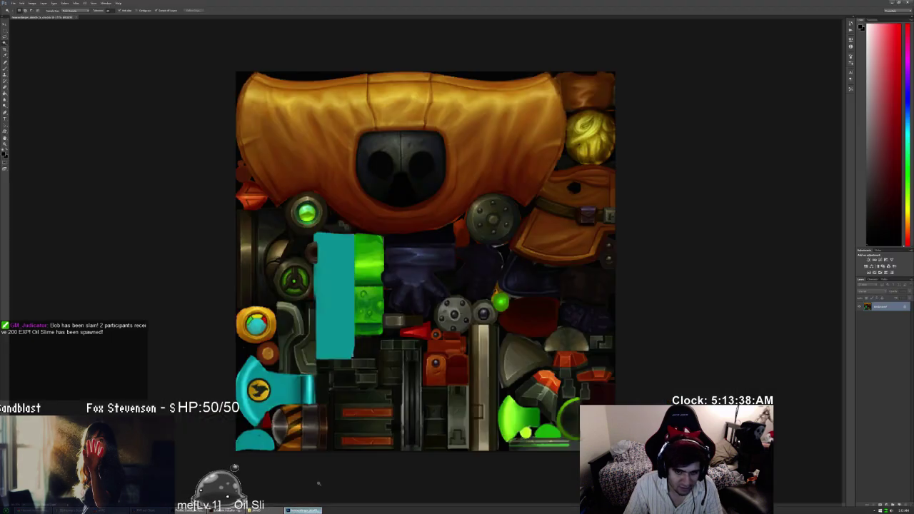
{"action": "left_click_drag", "start_coordinate": [281, 3], "coordinate": [367, 41]}
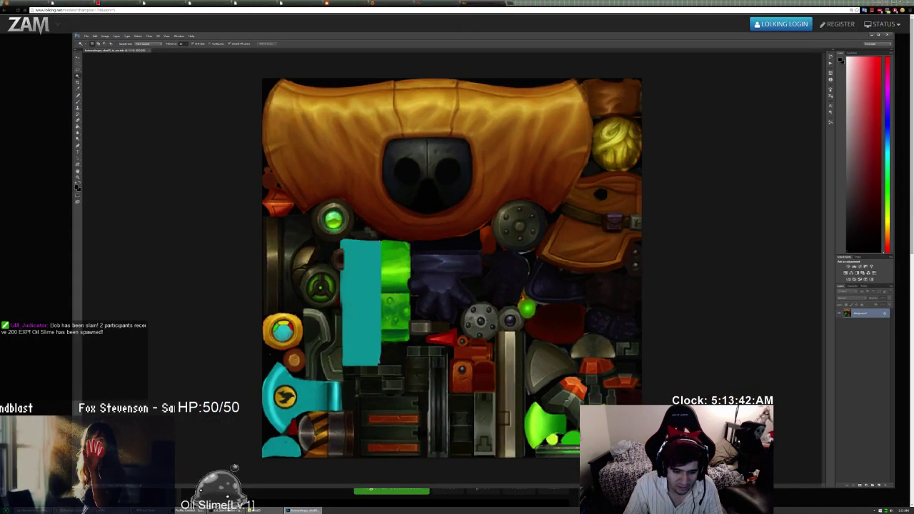
{"action": "left_click", "coordinate": [306, 511]}
{"action": "left_click", "coordinate": [500, 3]}
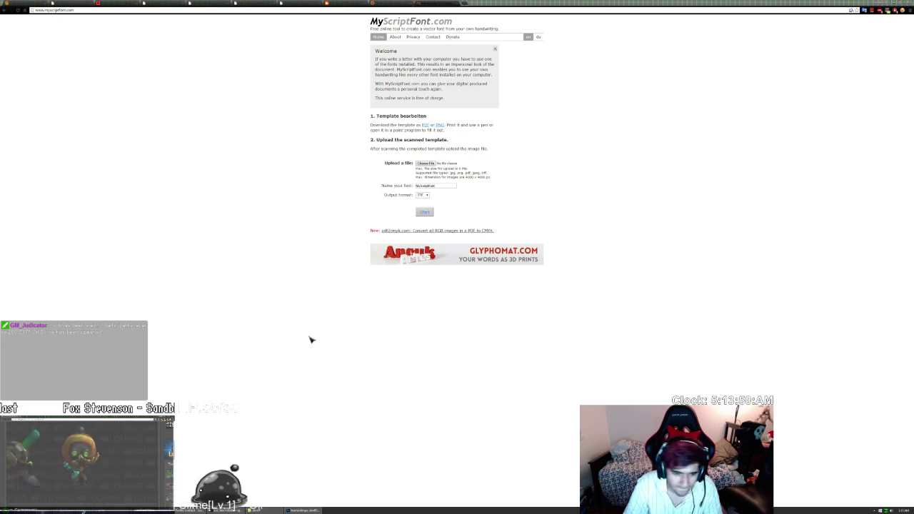
{"action": "key", "text": "alt+Tab"}
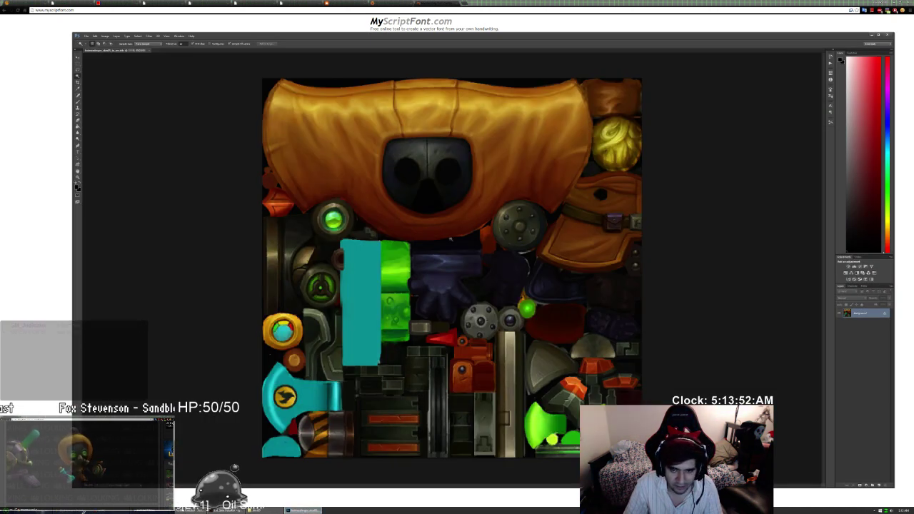
{"action": "double_click", "coordinate": [227, 38]}
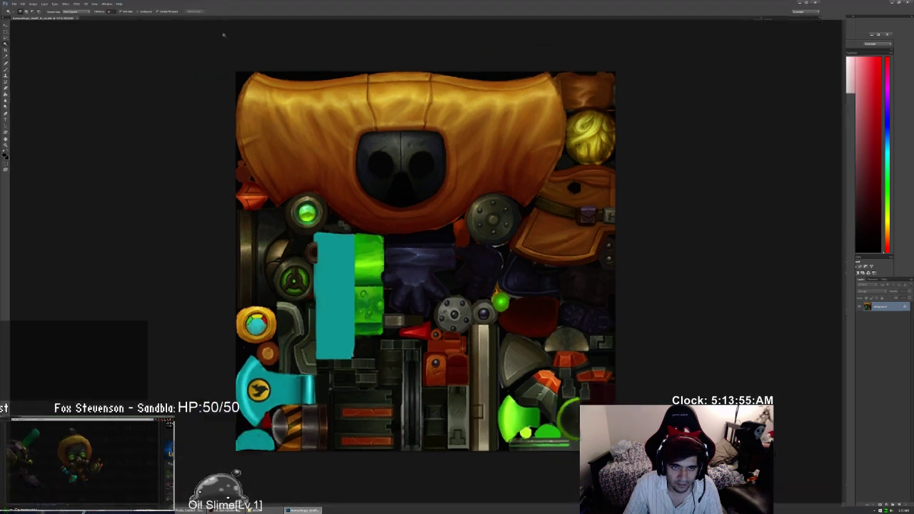
- Select the bright green areas of the texture with Color Range, sampling the green tube and raising the fuzziness
{"action": "left_click", "coordinate": [33, 4]}
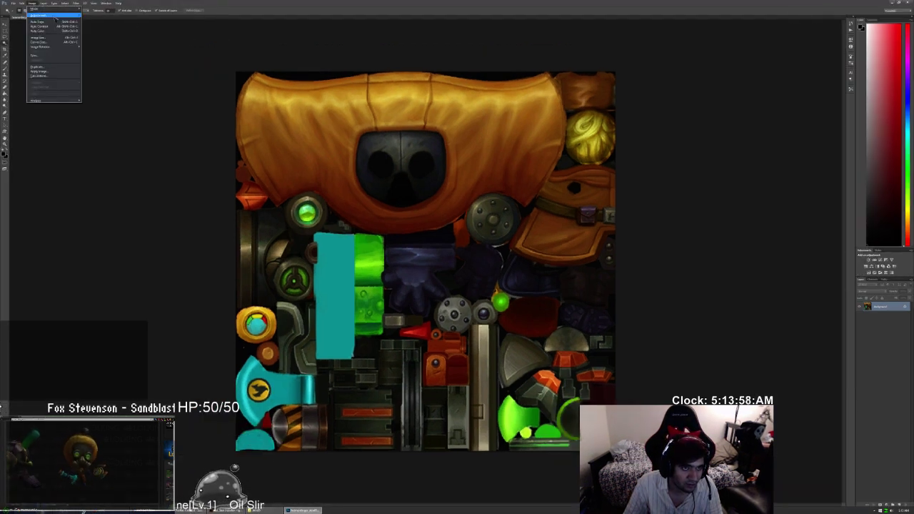
{"action": "left_click", "coordinate": [132, 207]}
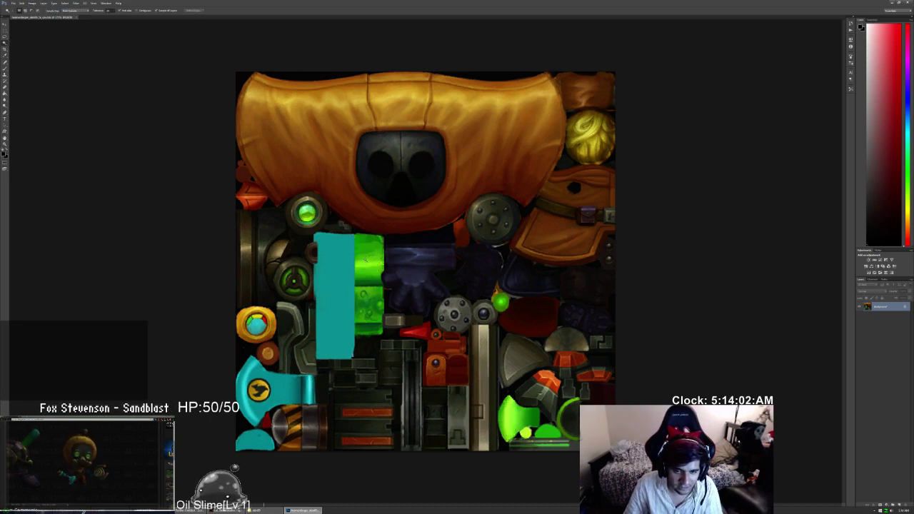
{"action": "right_click", "coordinate": [365, 259]}
{"action": "left_click", "coordinate": [374, 301]}
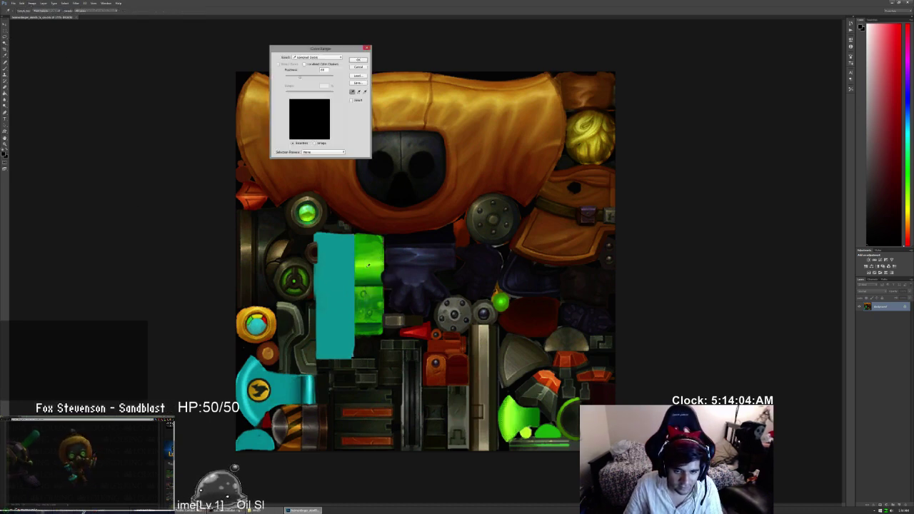
{"action": "left_click", "coordinate": [369, 265]}
{"action": "left_click_drag", "start_coordinate": [302, 80], "coordinate": [322, 81]}
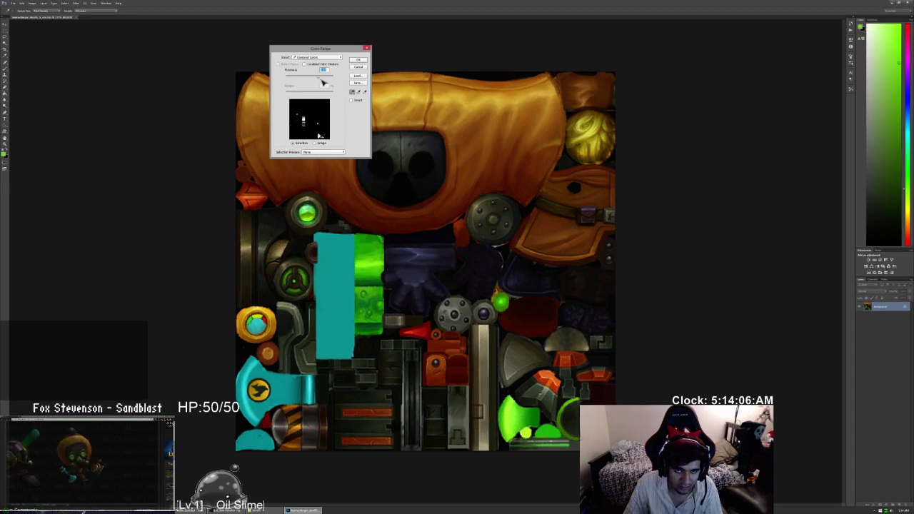
{"action": "left_click", "coordinate": [359, 60]}
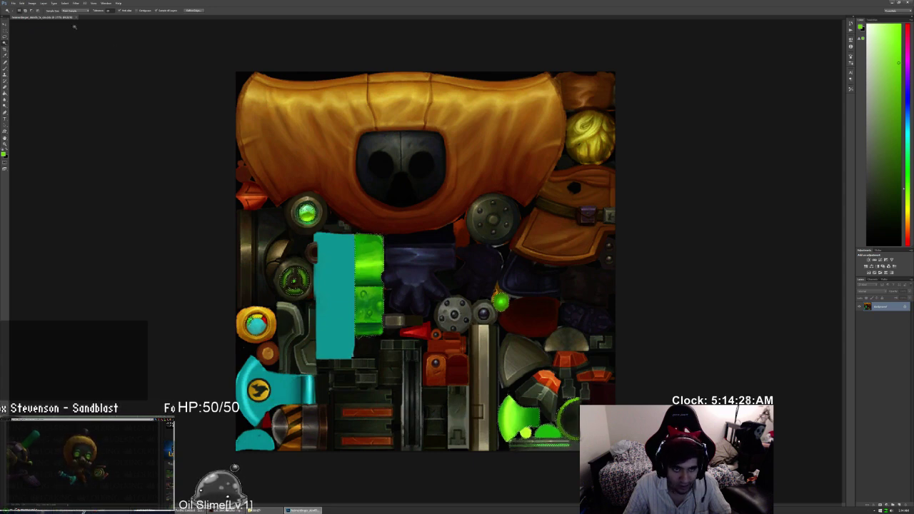
- Recolour the selected green areas purple with Replace Color at maximum fuzziness, and clear the selection
{"action": "left_click", "coordinate": [32, 3]}
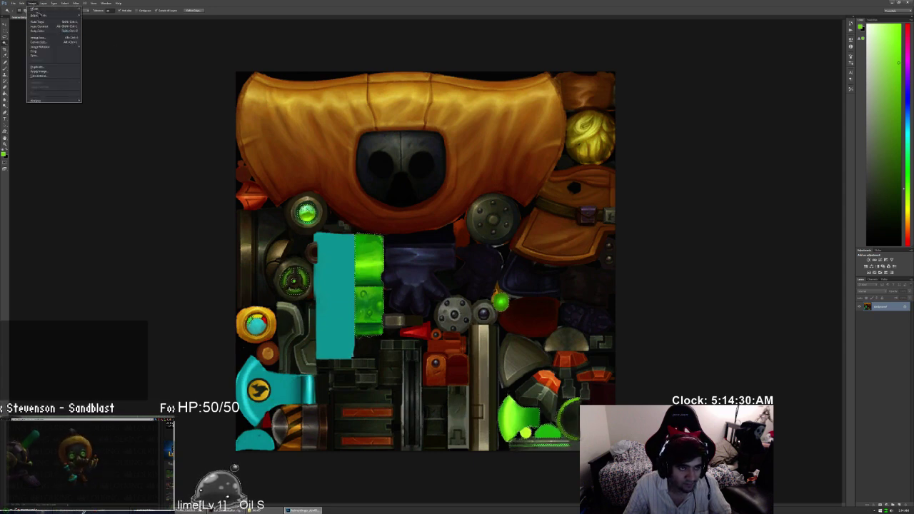
{"action": "mouse_move", "coordinate": [54, 15]}
{"action": "left_click", "coordinate": [100, 114]}
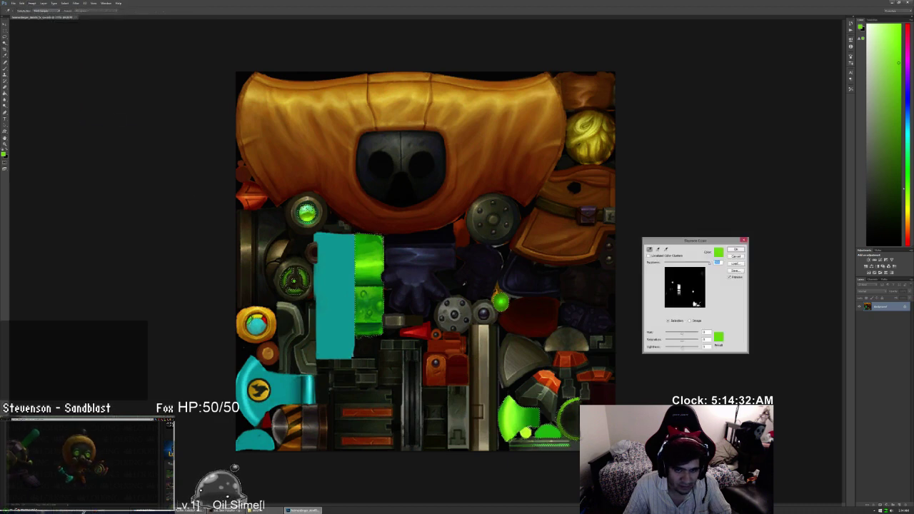
{"action": "left_click_drag", "start_coordinate": [696, 264], "coordinate": [665, 265]}
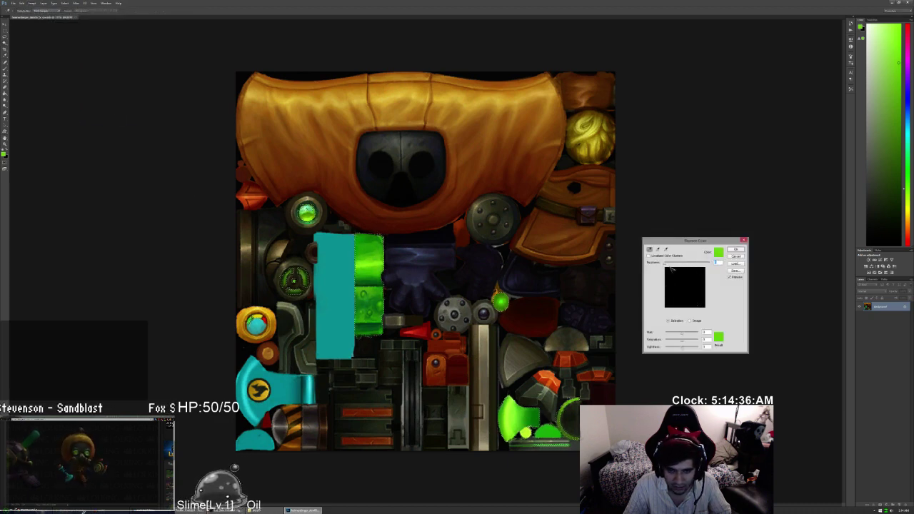
{"action": "left_click_drag", "start_coordinate": [681, 333], "coordinate": [660, 337]}
{"action": "left_click", "coordinate": [369, 250]}
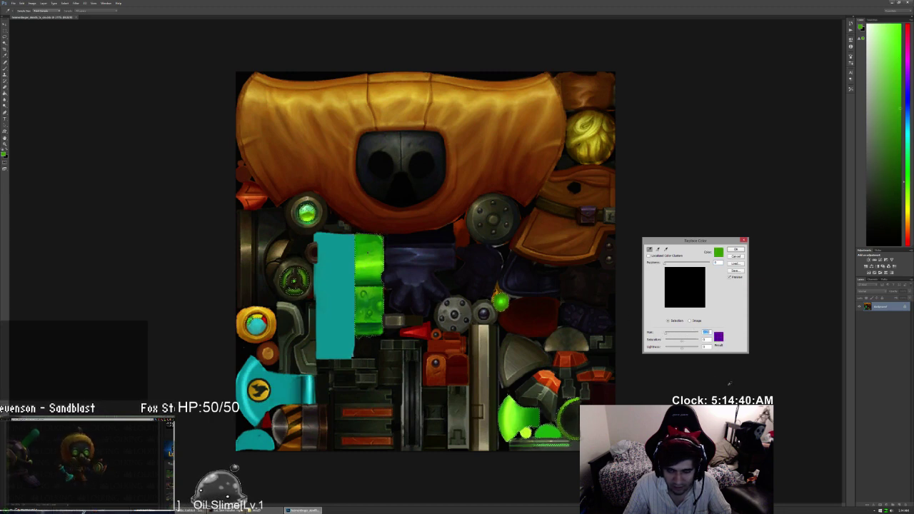
{"action": "left_click_drag", "start_coordinate": [677, 267], "coordinate": [711, 264]}
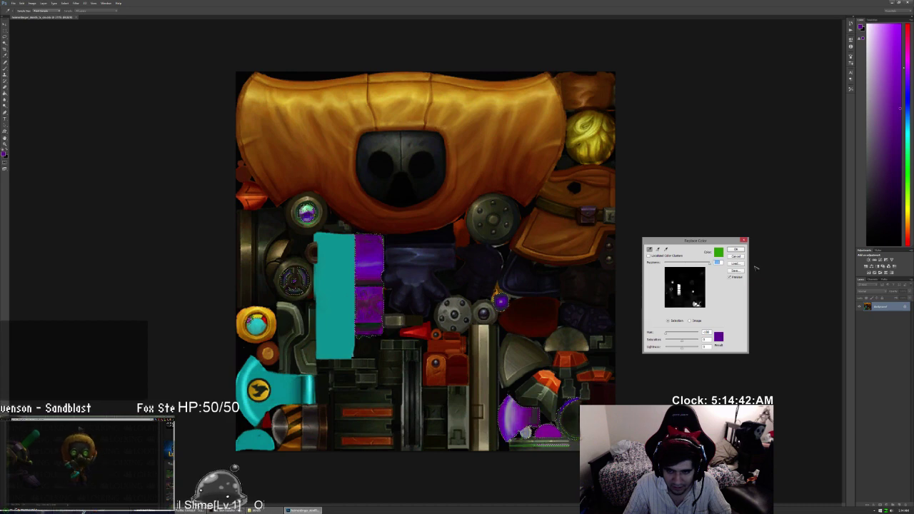
{"action": "left_click_drag", "start_coordinate": [667, 333], "coordinate": [702, 336]}
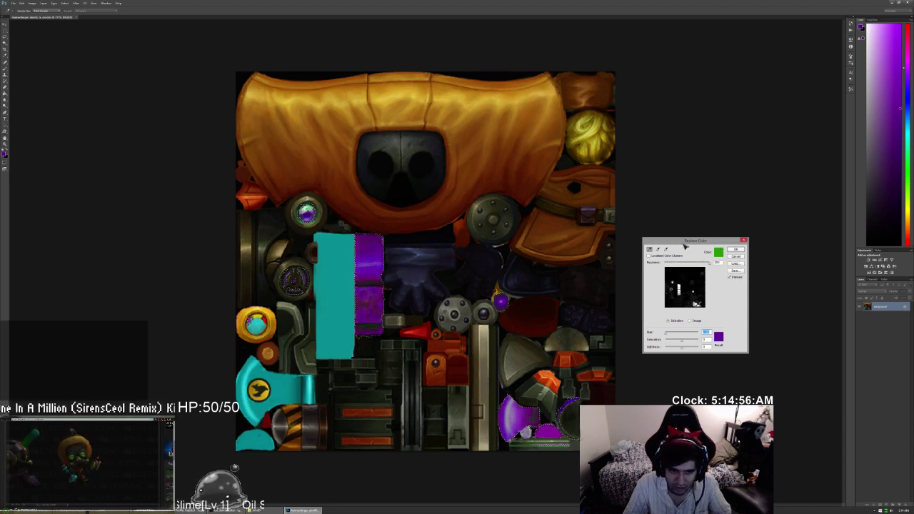
{"action": "left_click", "coordinate": [739, 257]}
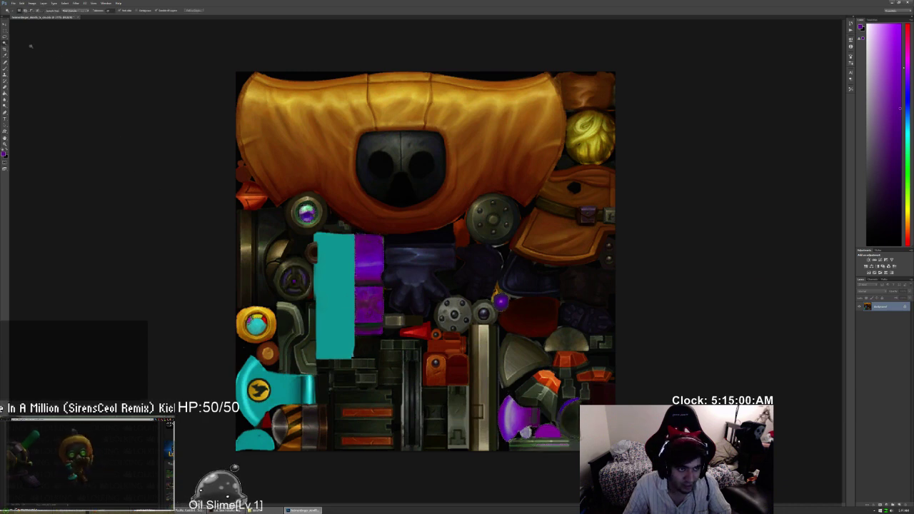
{"action": "left_click", "coordinate": [32, 3]}
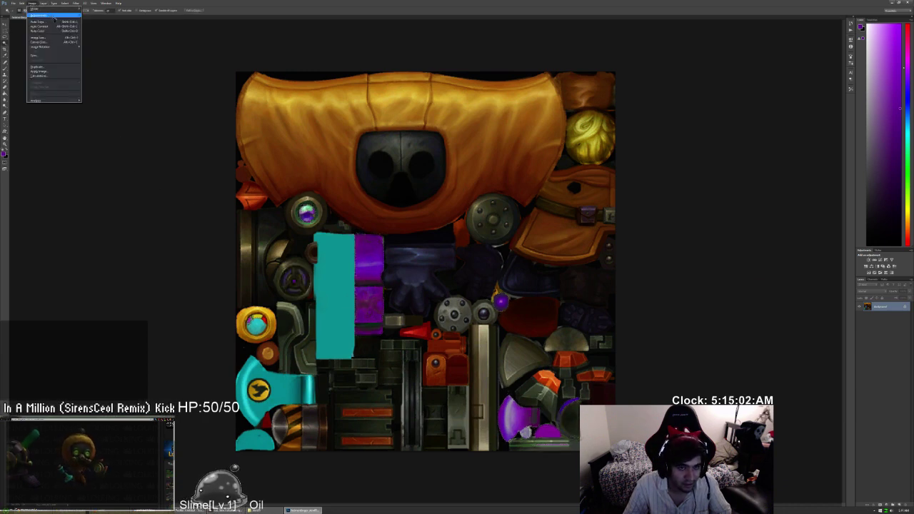
{"action": "mouse_move", "coordinate": [43, 15]}
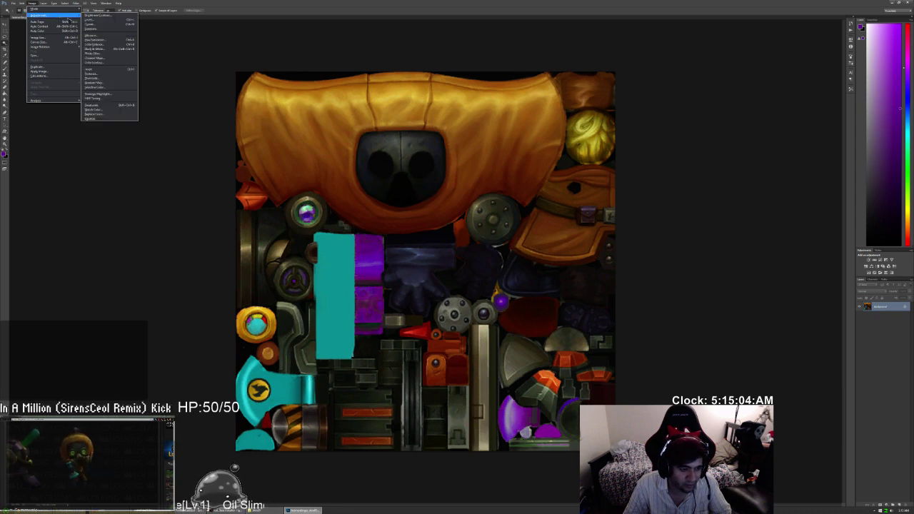
{"action": "left_click", "coordinate": [100, 114]}
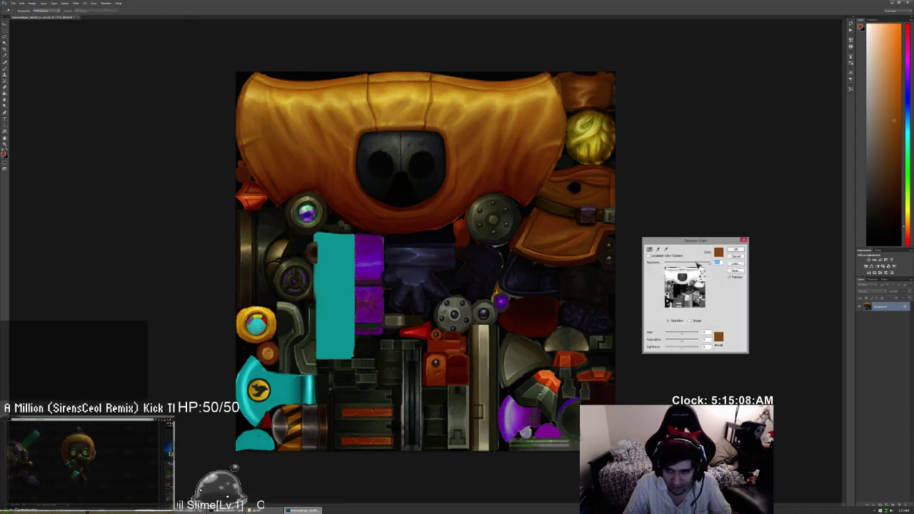
{"action": "mouse_move", "coordinate": [684, 336]}
{"action": "left_mouse_down"}
{"action": "mouse_move", "coordinate": [668, 337]}
{"action": "mouse_move", "coordinate": [698, 337]}
{"action": "mouse_move", "coordinate": [661, 345]}
{"action": "mouse_move", "coordinate": [690, 342]}
{"action": "mouse_move", "coordinate": [683, 343]}
{"action": "left_mouse_up"}
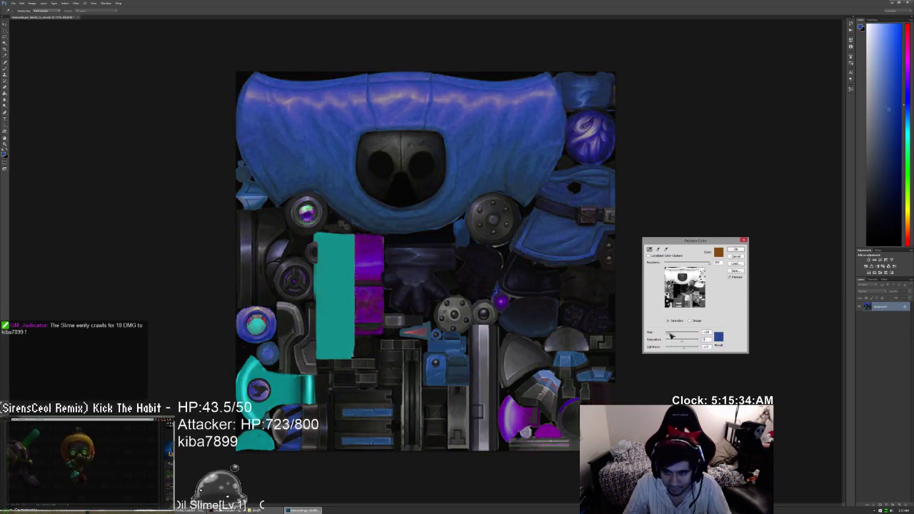
{"action": "left_click_drag", "start_coordinate": [669, 334], "coordinate": [693, 343]}
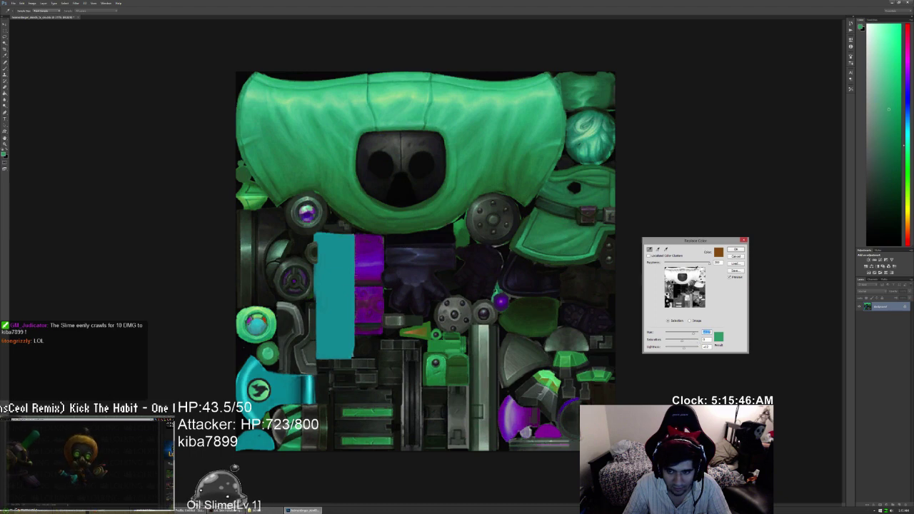
{"action": "mouse_move", "coordinate": [709, 264]}
{"action": "left_mouse_down"}
{"action": "mouse_move", "coordinate": [669, 264]}
{"action": "mouse_move", "coordinate": [712, 265]}
{"action": "left_mouse_up"}
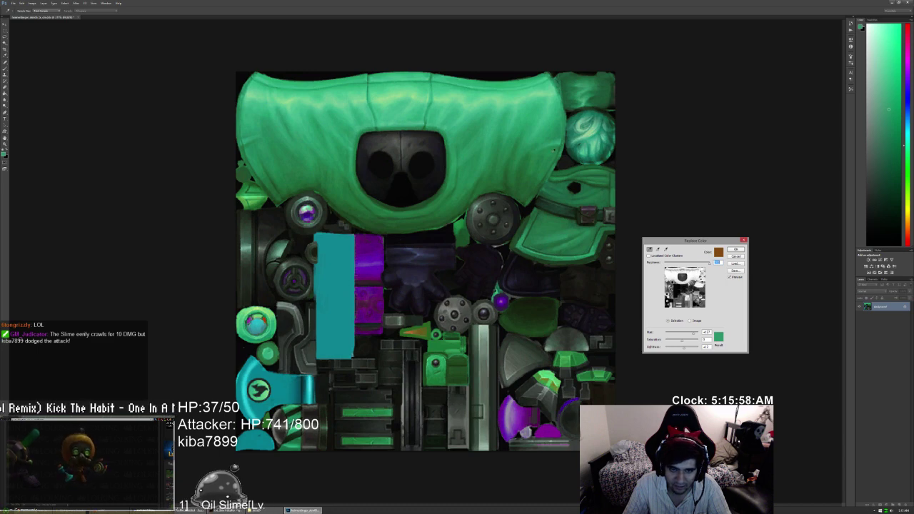
{"action": "left_click", "coordinate": [736, 255]}
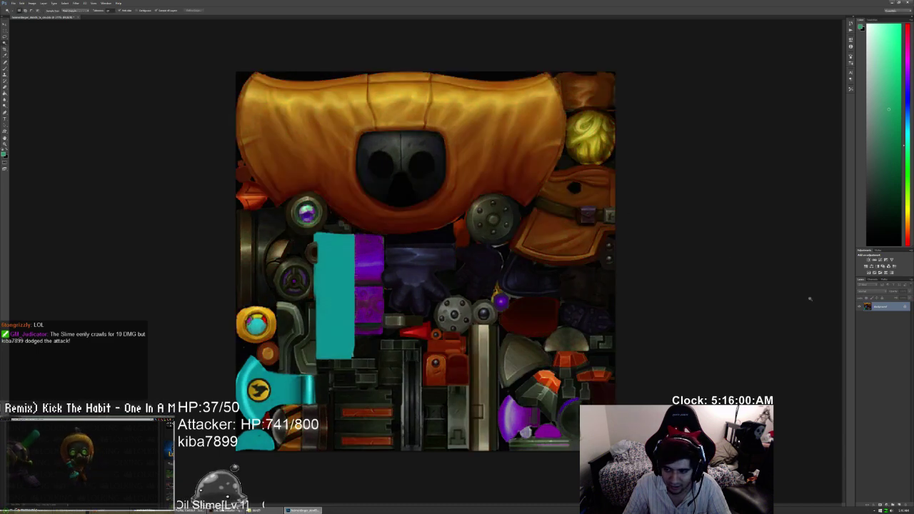
- Duplicate the background texture layer
{"action": "right_click", "coordinate": [882, 312]}
{"action": "left_click", "coordinate": [885, 323]}
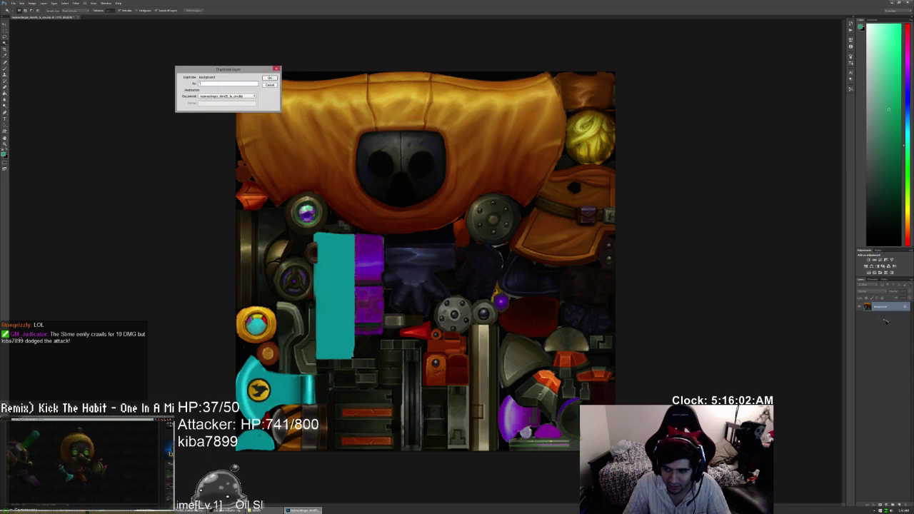
{"action": "key", "text": "Return"}
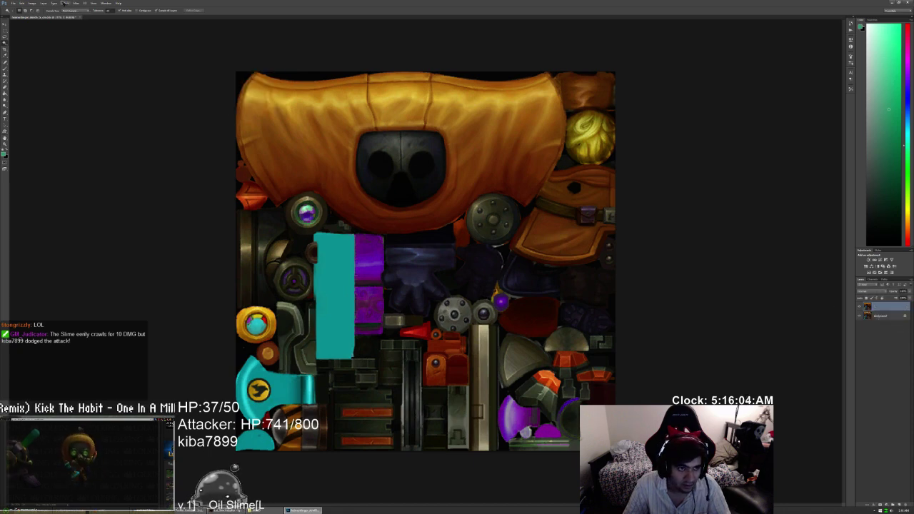
- Recolour the orange areas of the duplicate layer green with Replace Color, sampling the orange cloth
{"action": "left_click", "coordinate": [33, 3]}
{"action": "mouse_move", "coordinate": [50, 15]}
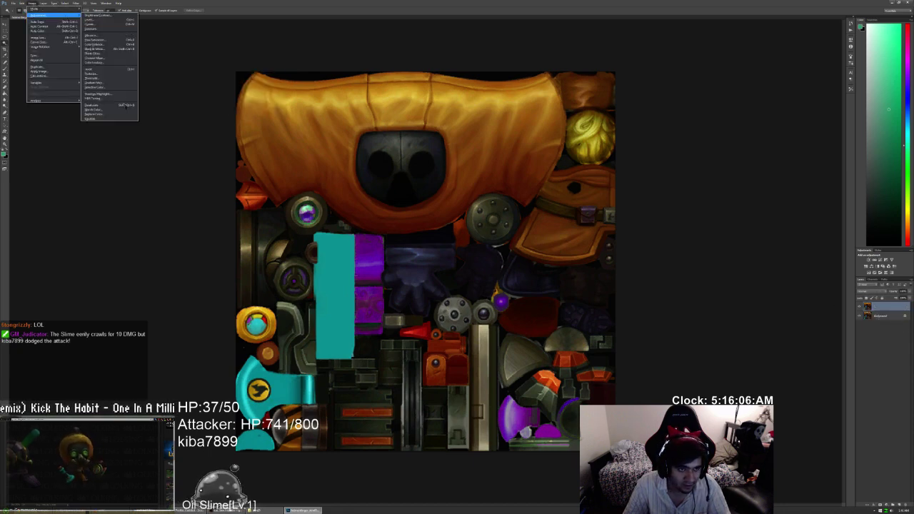
{"action": "left_click", "coordinate": [121, 105]}
{"action": "left_click", "coordinate": [541, 221]}
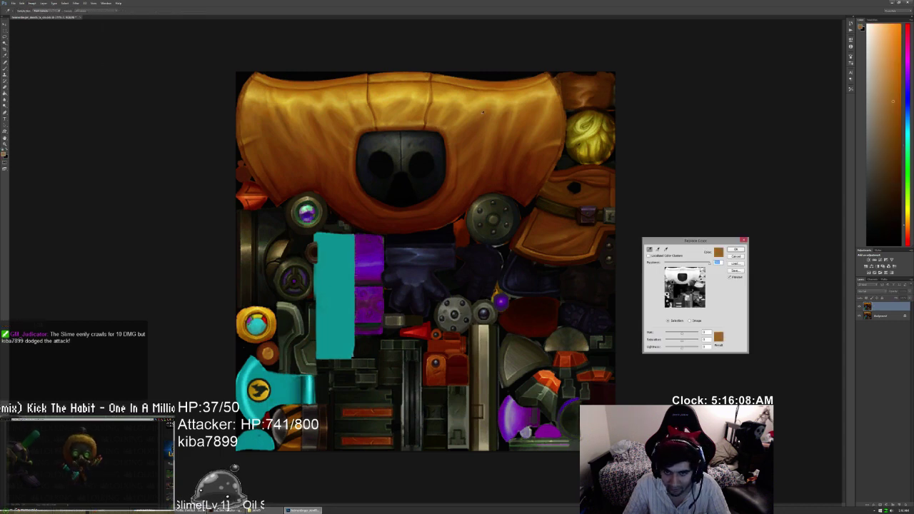
{"action": "mouse_move", "coordinate": [688, 338]}
{"action": "left_mouse_down"}
{"action": "mouse_move", "coordinate": [711, 334]}
{"action": "mouse_move", "coordinate": [691, 336]}
{"action": "left_mouse_up"}
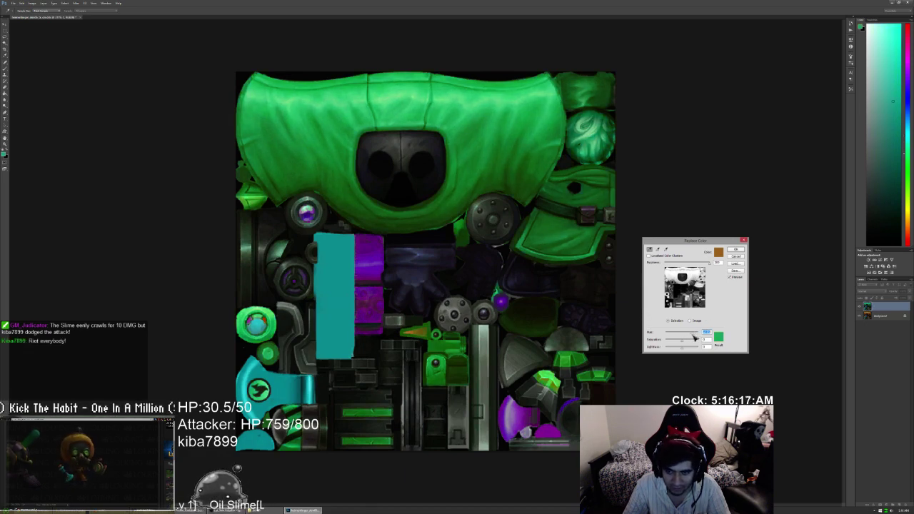
{"action": "left_click", "coordinate": [742, 252]}
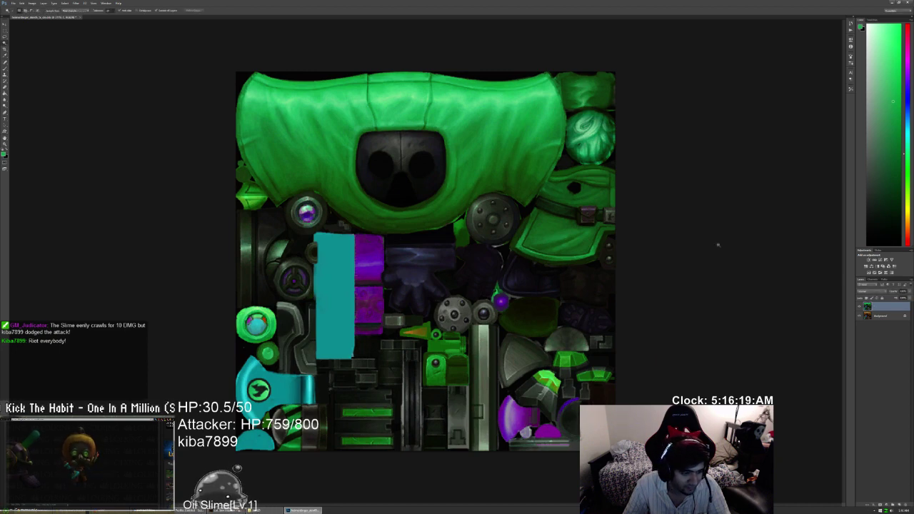
- Erase the green copy over the round swirled ball to bring back its original yellow colour
{"action": "left_click", "coordinate": [5, 87]}
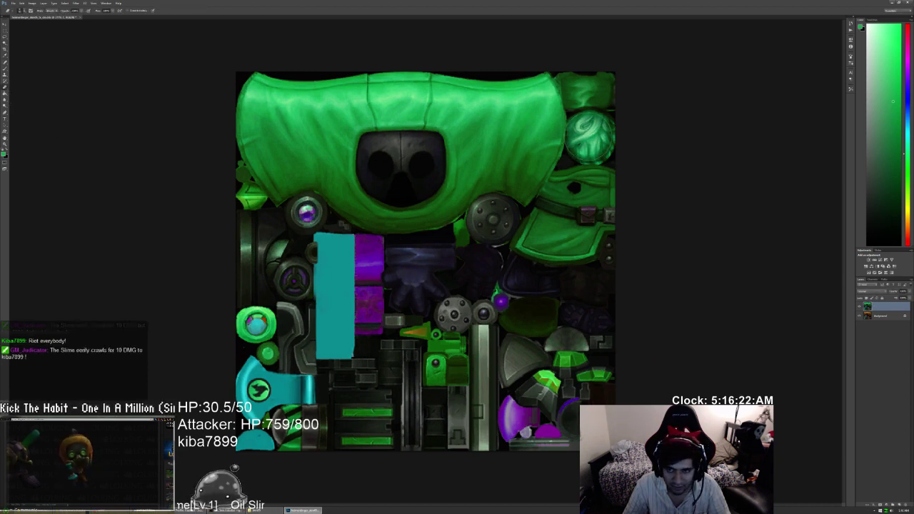
{"action": "left_click_drag", "start_coordinate": [589, 137], "coordinate": [591, 139]}
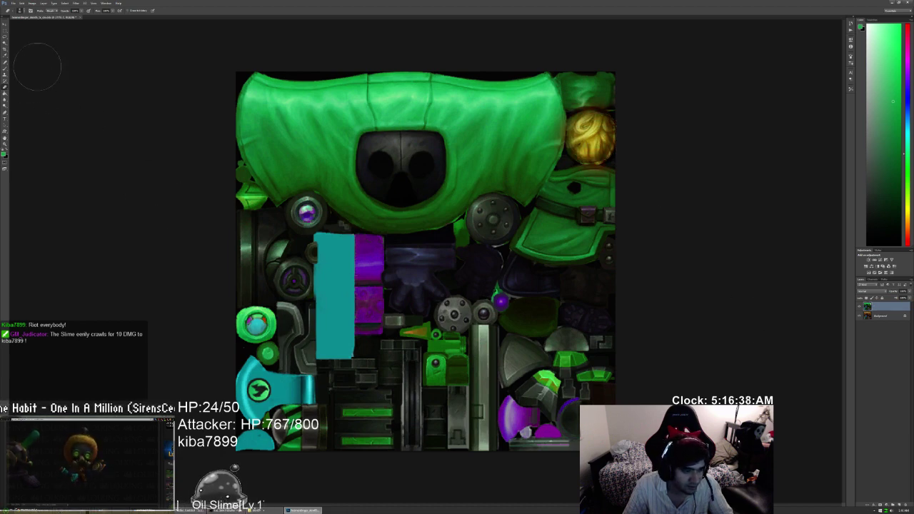
{"action": "left_click", "coordinate": [7, 44]}
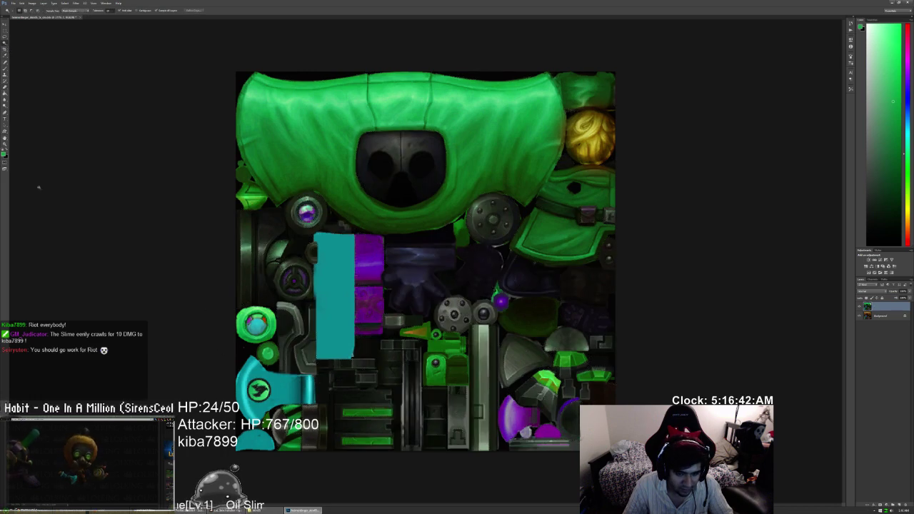
- Recolour the teal areas of the duplicate layer dark red with Replace Color, sampling the teal curved part
{"action": "left_click", "coordinate": [32, 3]}
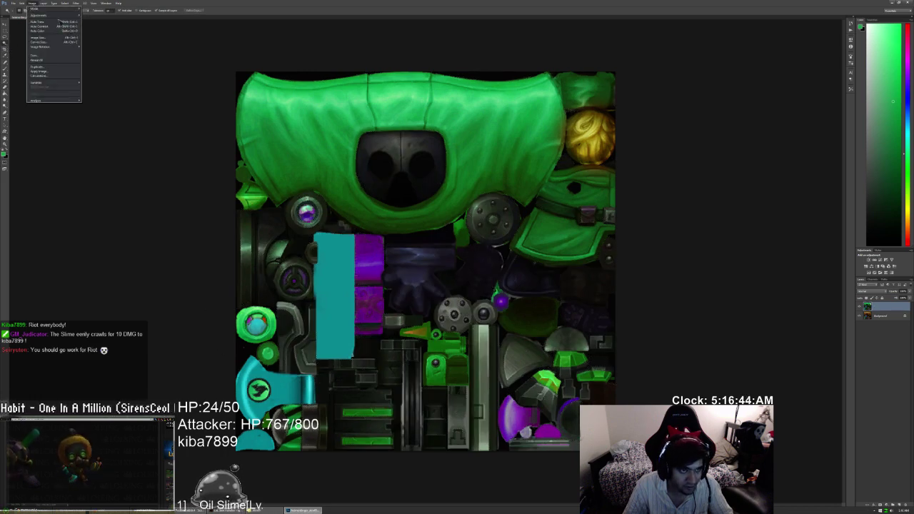
{"action": "mouse_move", "coordinate": [73, 15]}
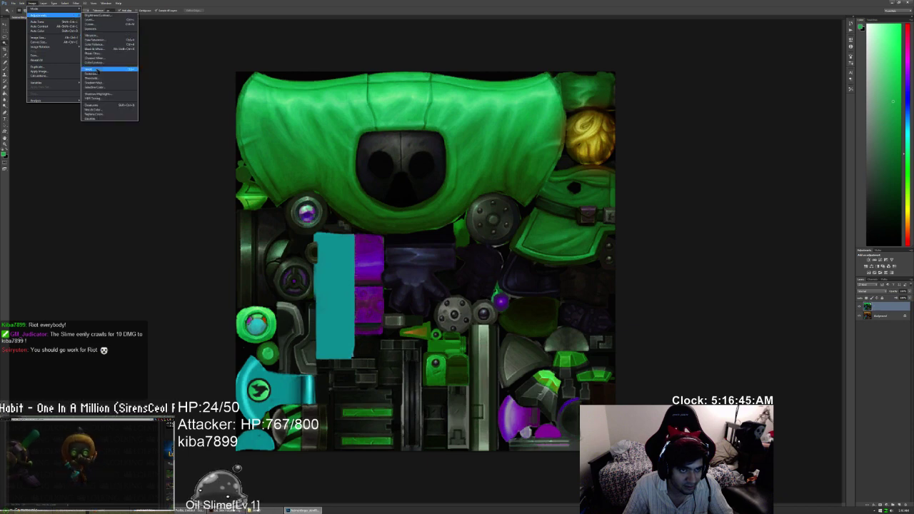
{"action": "left_click", "coordinate": [107, 118]}
{"action": "left_click", "coordinate": [283, 389]}
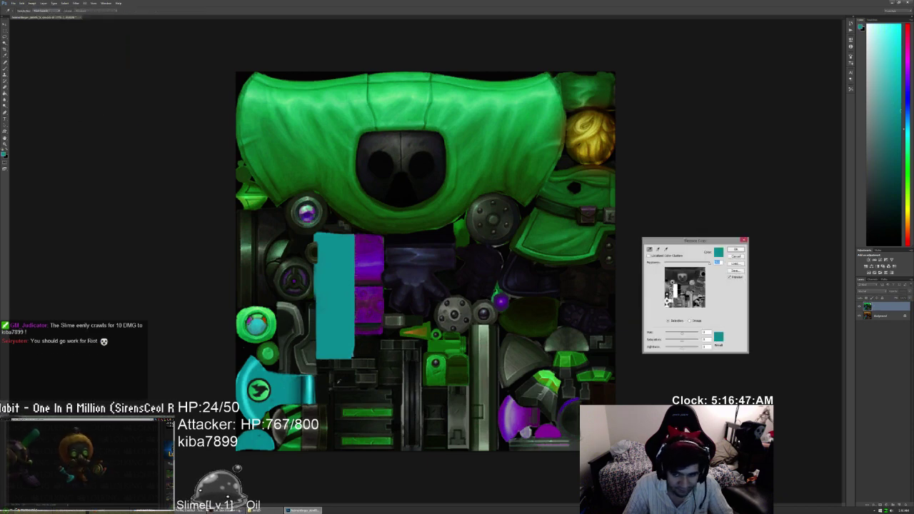
{"action": "left_click_drag", "start_coordinate": [682, 334], "coordinate": [705, 336]}
{"action": "left_click", "coordinate": [705, 333]}
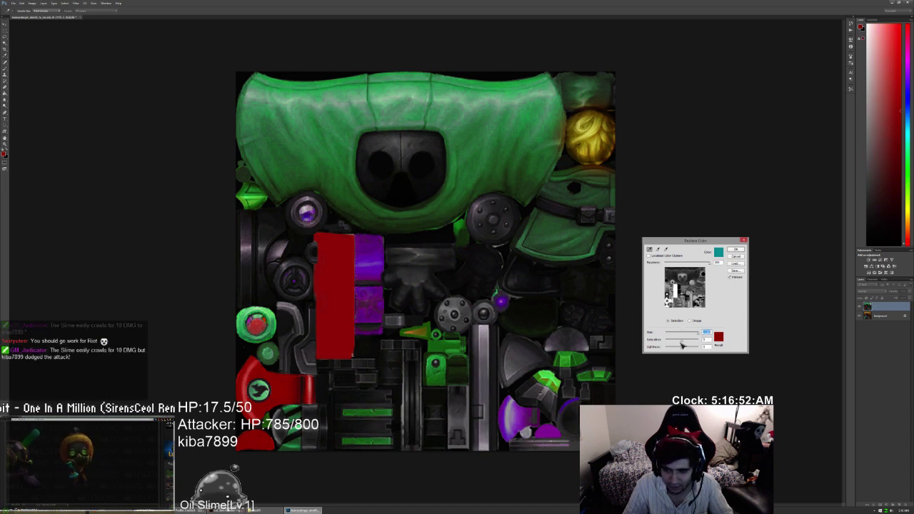
{"action": "mouse_move", "coordinate": [682, 340]}
{"action": "left_mouse_down"}
{"action": "mouse_move", "coordinate": [657, 343]}
{"action": "mouse_move", "coordinate": [708, 345]}
{"action": "mouse_move", "coordinate": [688, 349]}
{"action": "left_mouse_up"}
{"action": "key", "text": "ctrl+z"}
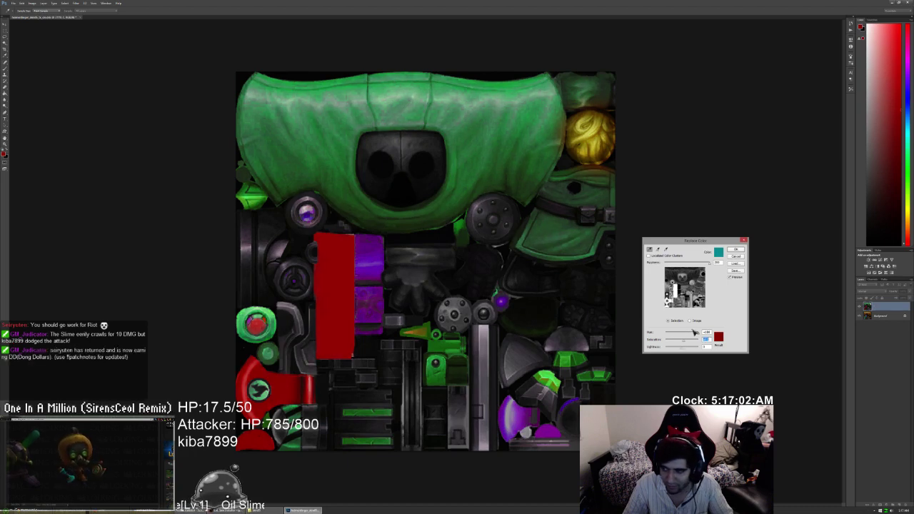
{"action": "left_click", "coordinate": [735, 250]}
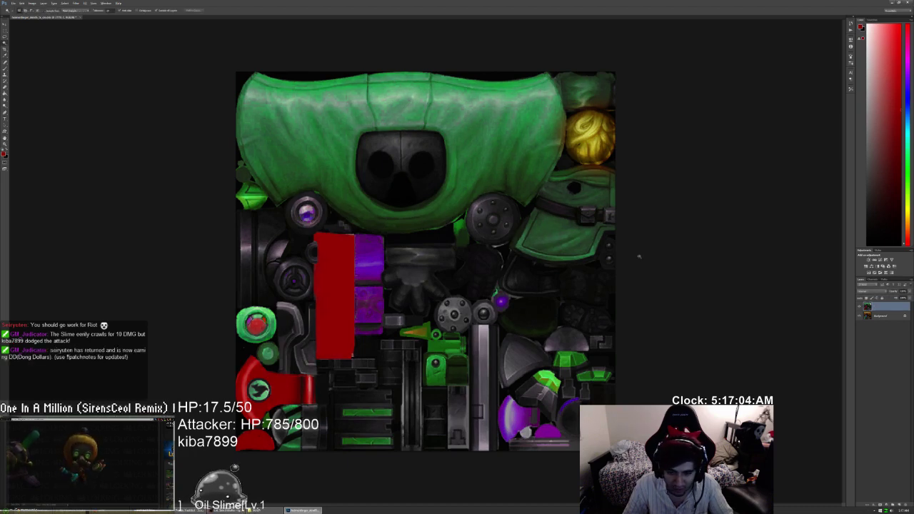
- Switch to the browser and search Google Images for "milk", limited to PNG files with filetype:png
{"action": "key", "text": "ctrl+minus"}
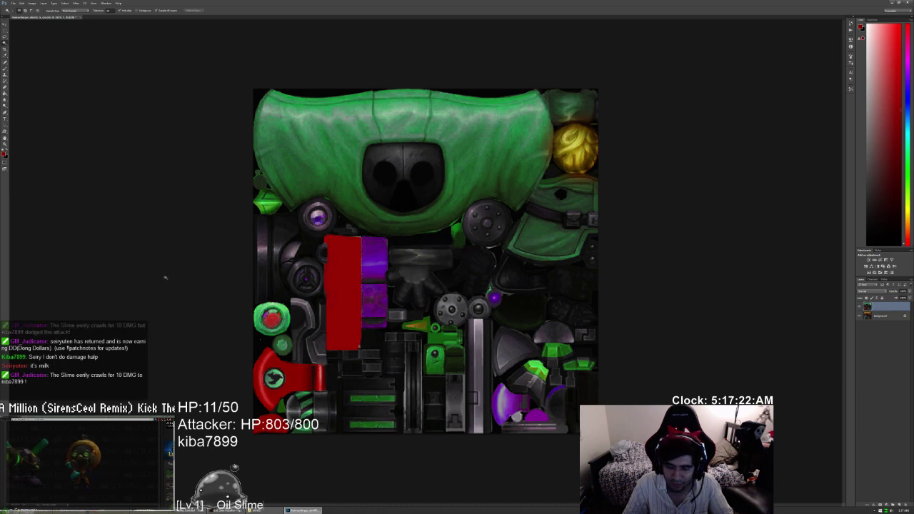
{"action": "left_click", "coordinate": [265, 511]}
{"action": "left_click", "coordinate": [265, 510]}
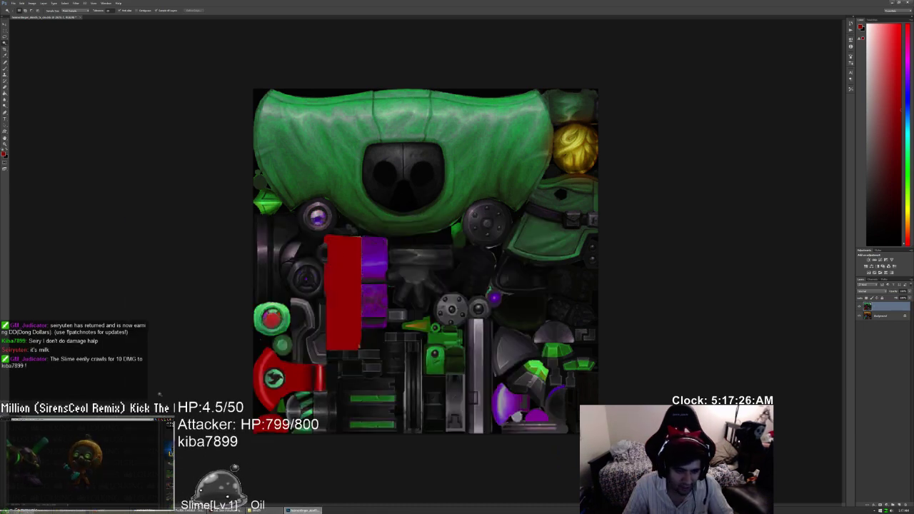
{"action": "key", "text": "alt+Tab"}
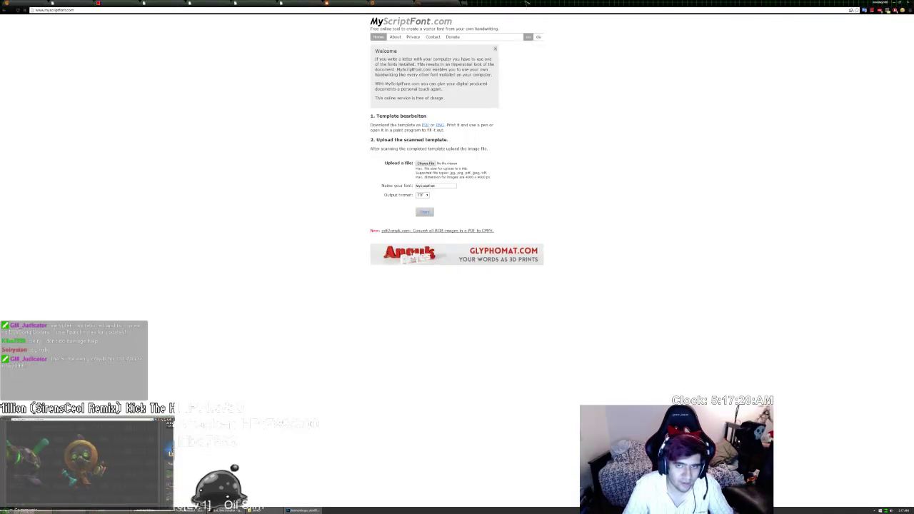
{"action": "left_click", "coordinate": [468, 3]}
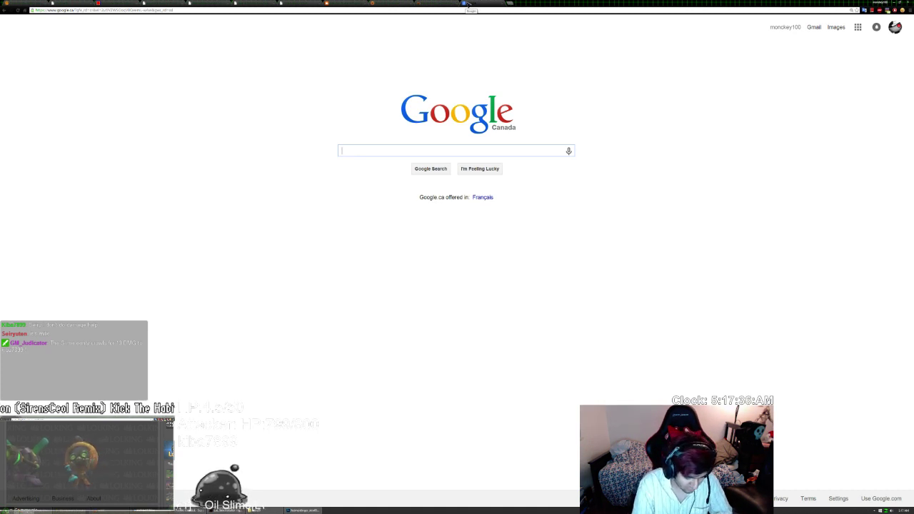
{"action": "type", "text": "fi"}
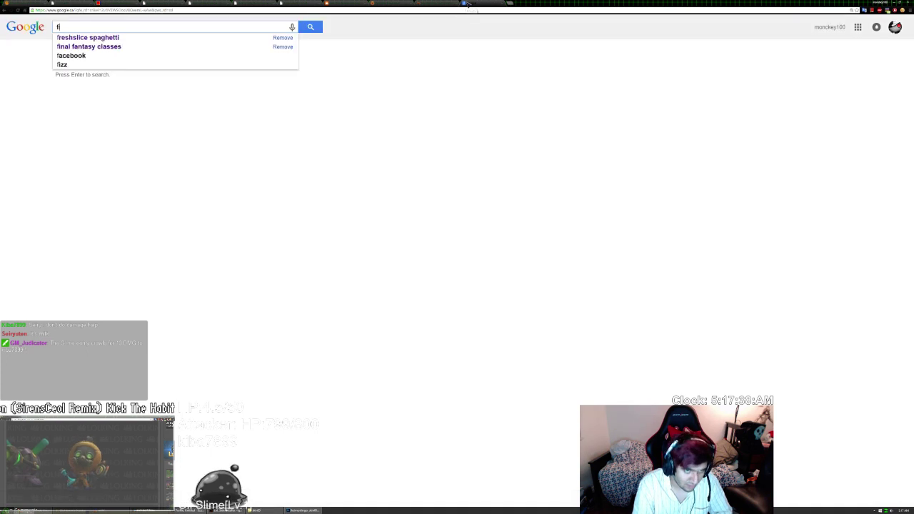
{"action": "type", "text": "letype:png"}
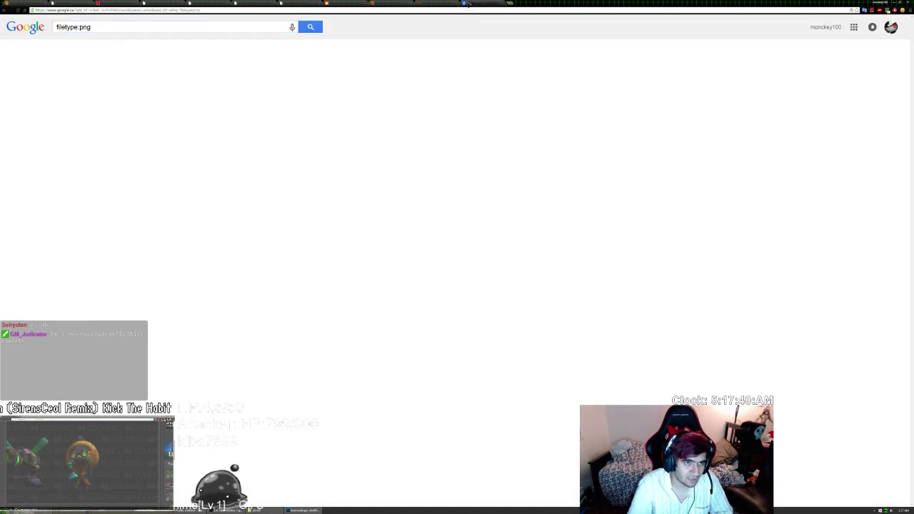
{"action": "key", "text": "Return"}
{"action": "left_click", "coordinate": [89, 52]}
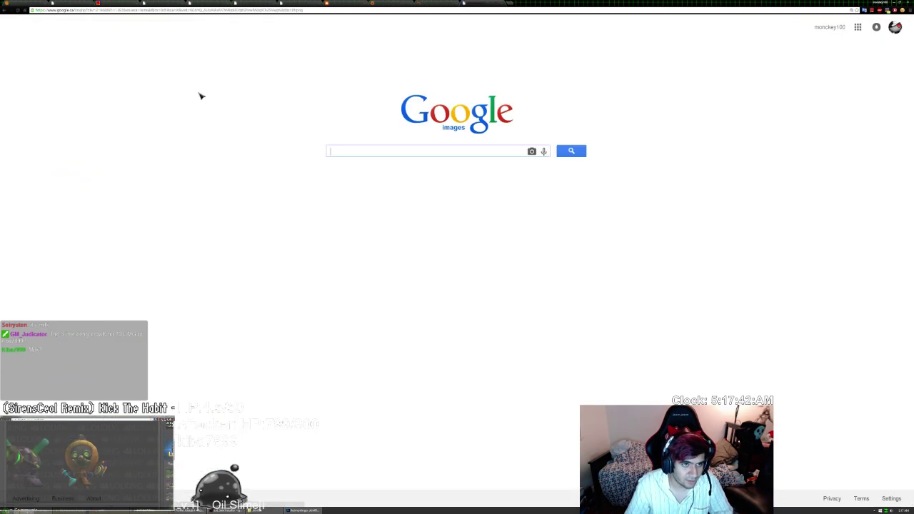
{"action": "type", "text": "milk"}
{"action": "key", "text": "Return"}
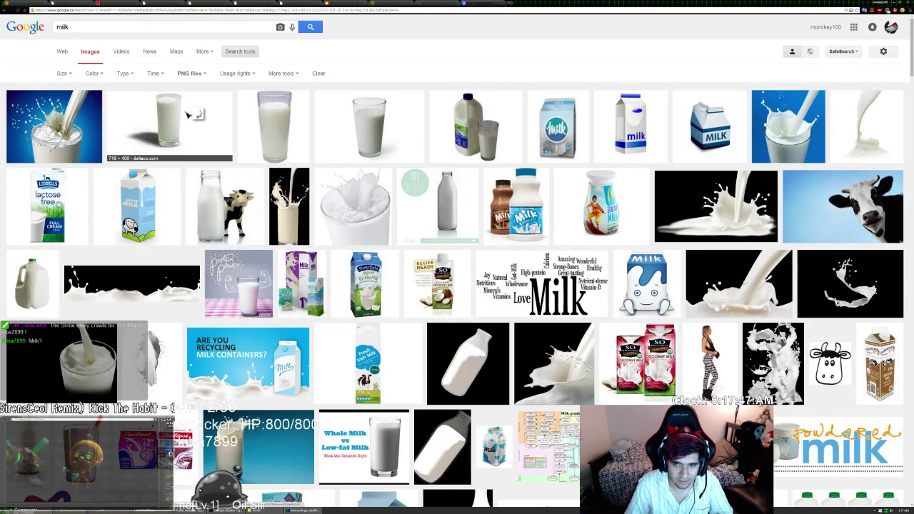
- View the Del Taco glass of milk image at full size and return to the search results
{"action": "mouse_move", "coordinate": [187, 114]}
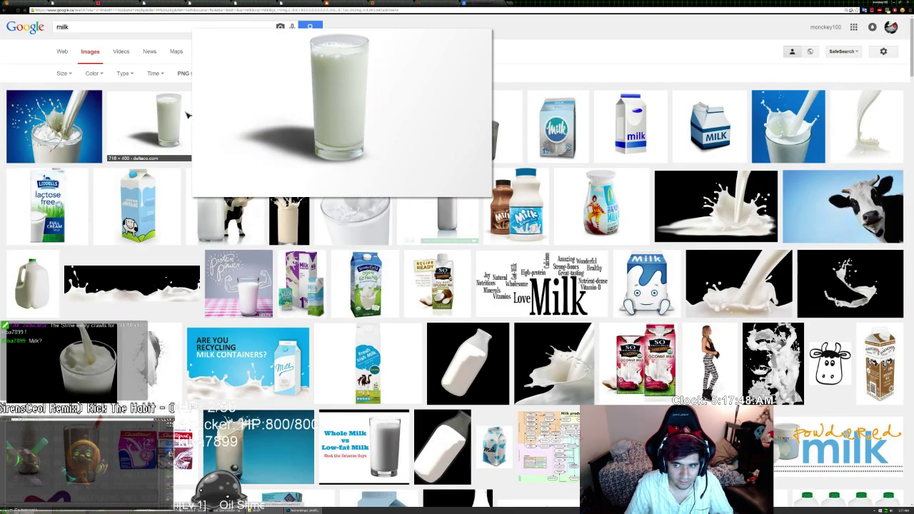
{"action": "left_click", "coordinate": [187, 114]}
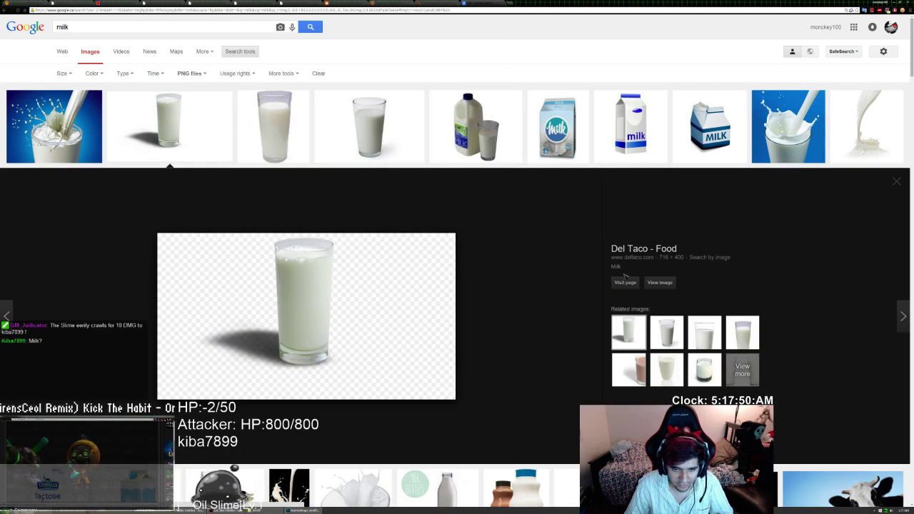
{"action": "left_click", "coordinate": [660, 282]}
{"action": "right_click", "coordinate": [106, 48]}
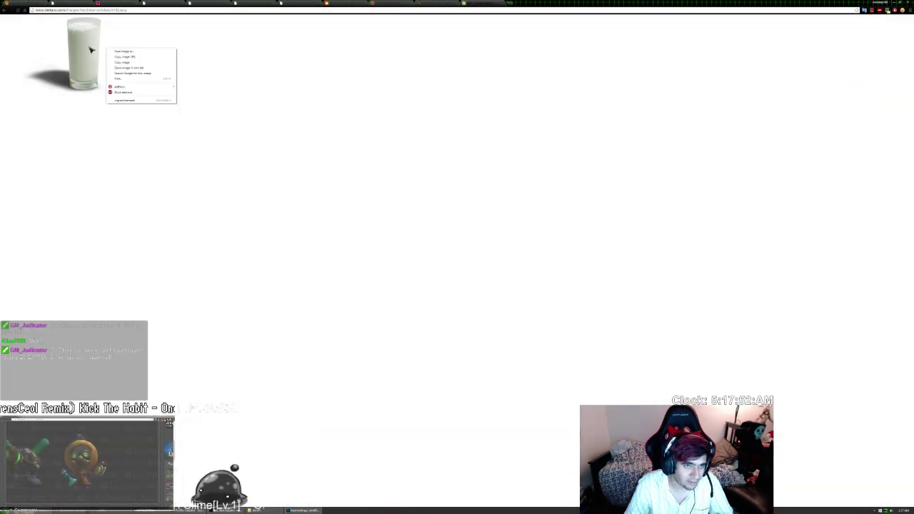
{"action": "left_click", "coordinate": [91, 49]}
{"action": "key", "text": "alt+Left"}
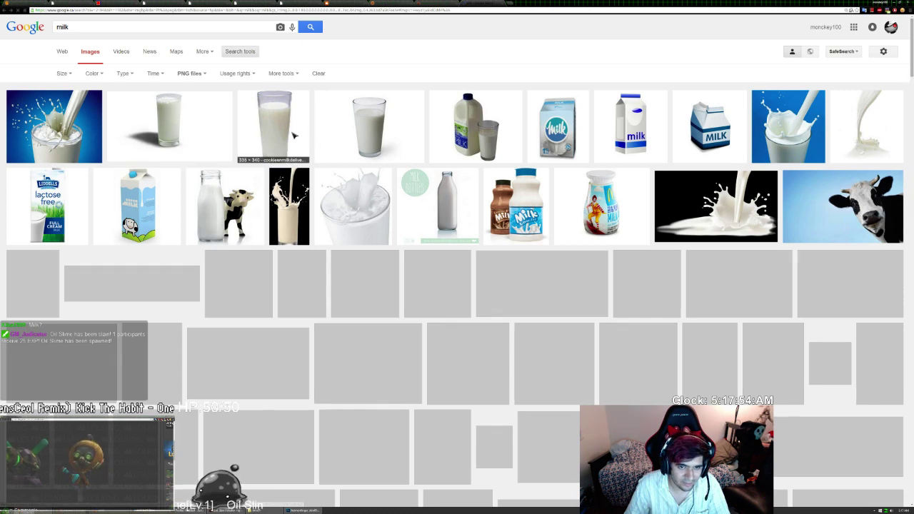
- Preview the Cookies & Milk glass, the Pixabay drinking milk image with its source page, and the Wiffens milk jug among the results
{"action": "left_click", "coordinate": [293, 135]}
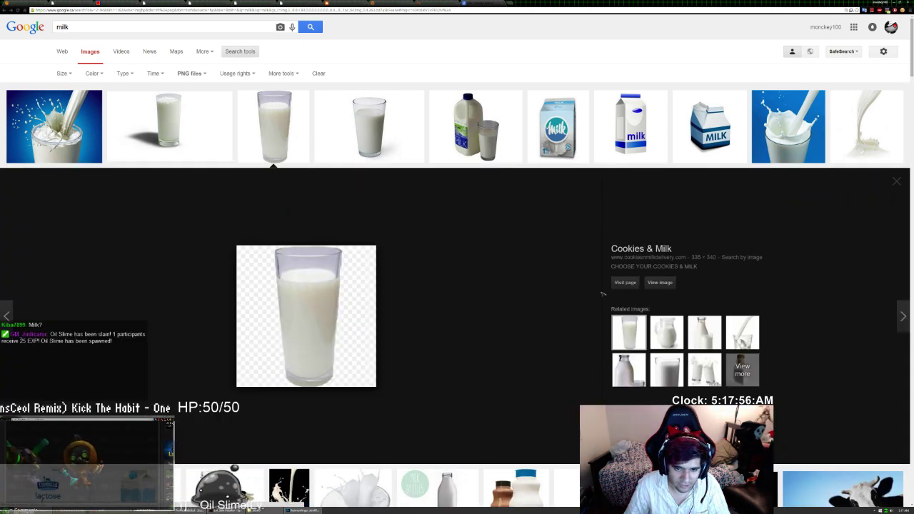
{"action": "key", "text": "Right"}
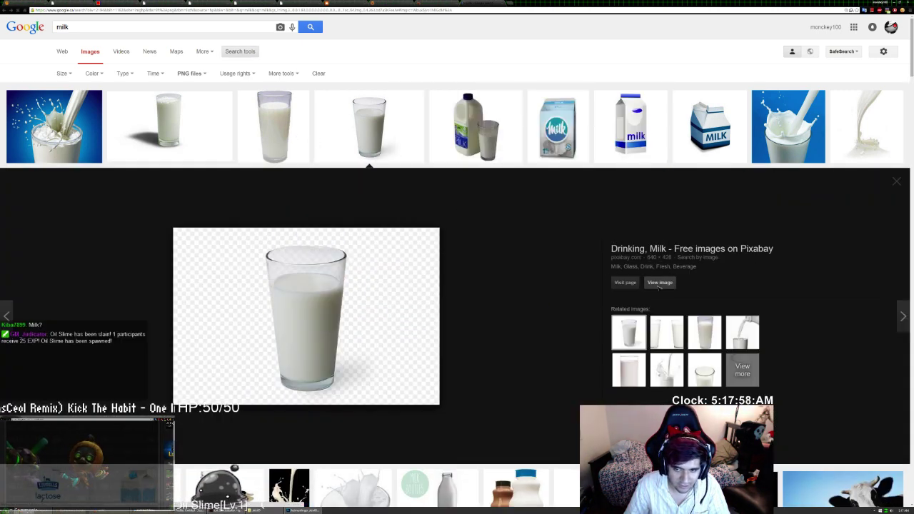
{"action": "left_click", "coordinate": [618, 282]}
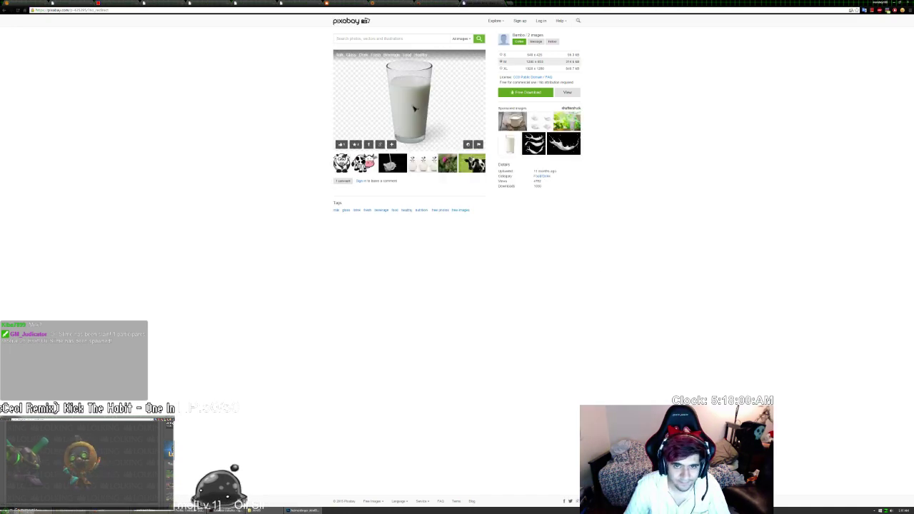
{"action": "left_click", "coordinate": [402, 97]}
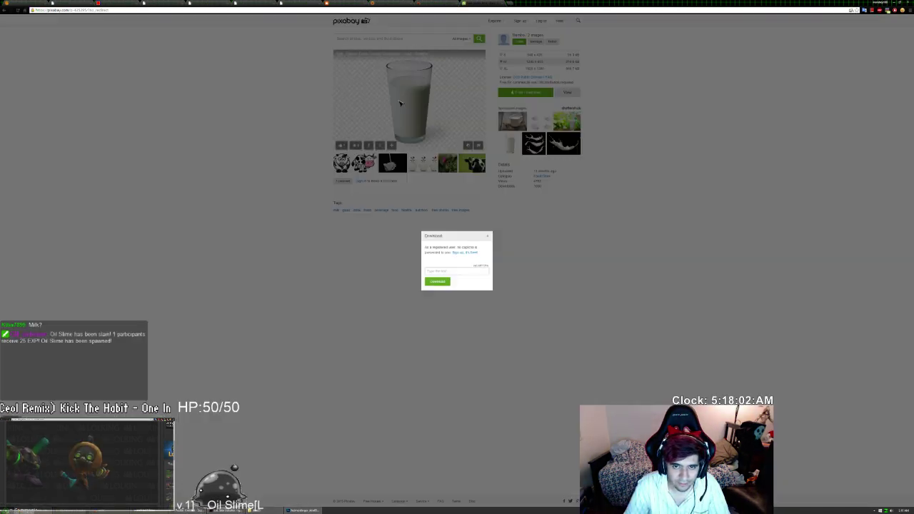
{"action": "key", "text": "alt+Left"}
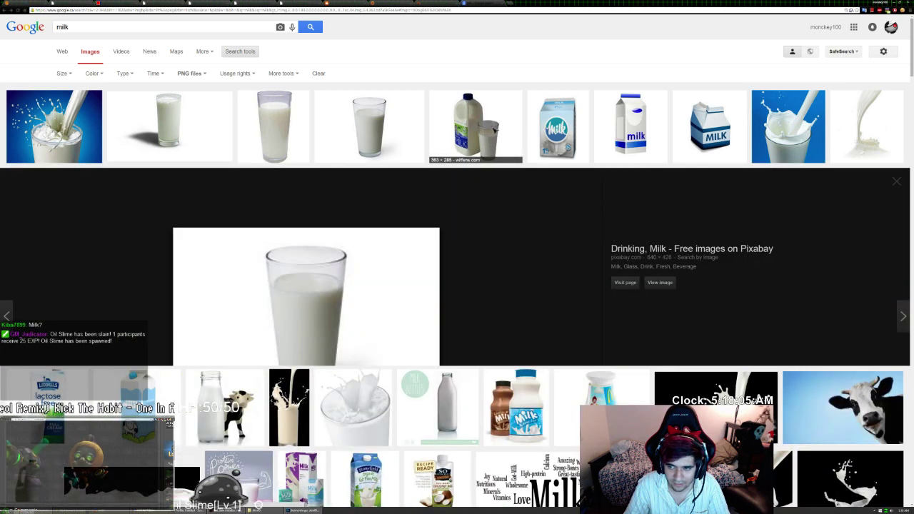
{"action": "left_click", "coordinate": [493, 130]}
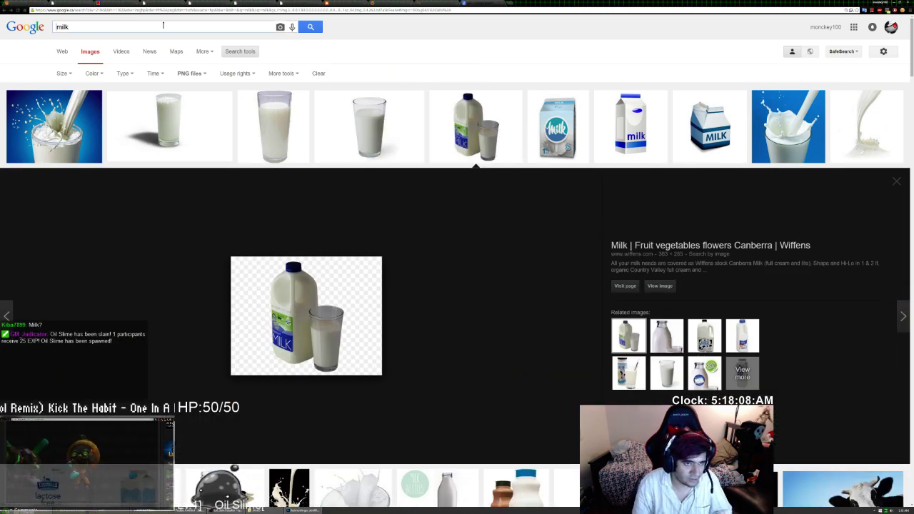
- Change the image search to "chocolate milk"
{"action": "key", "text": "Home"}
{"action": "type", "text": "cgic"}
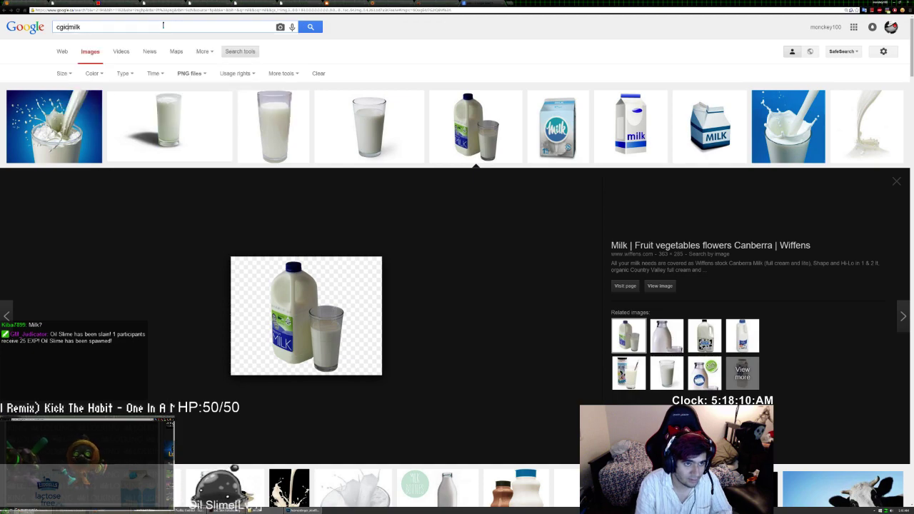
{"action": "key", "text": "BackSpace"}
{"action": "key", "text": "BackSpace"}
{"action": "key", "text": "BackSpace"}
{"action": "type", "text": "hocolate"}
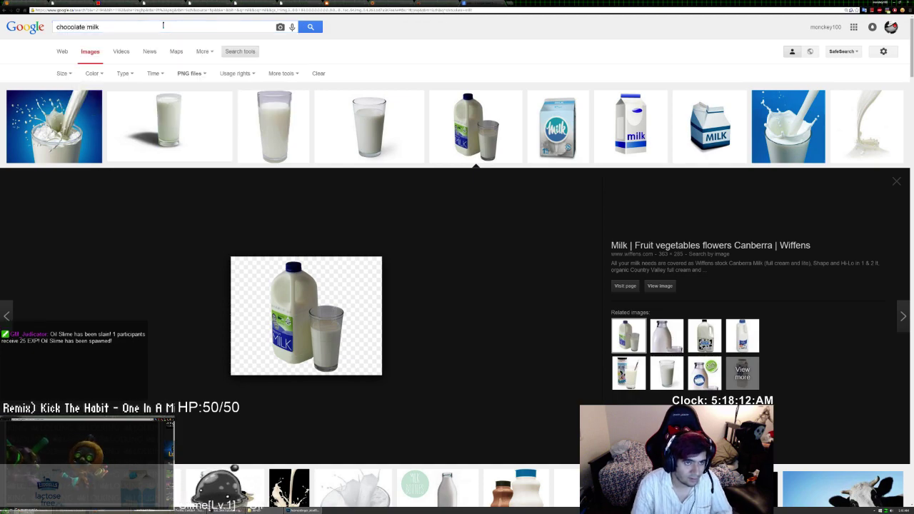
{"action": "key", "text": "Return"}
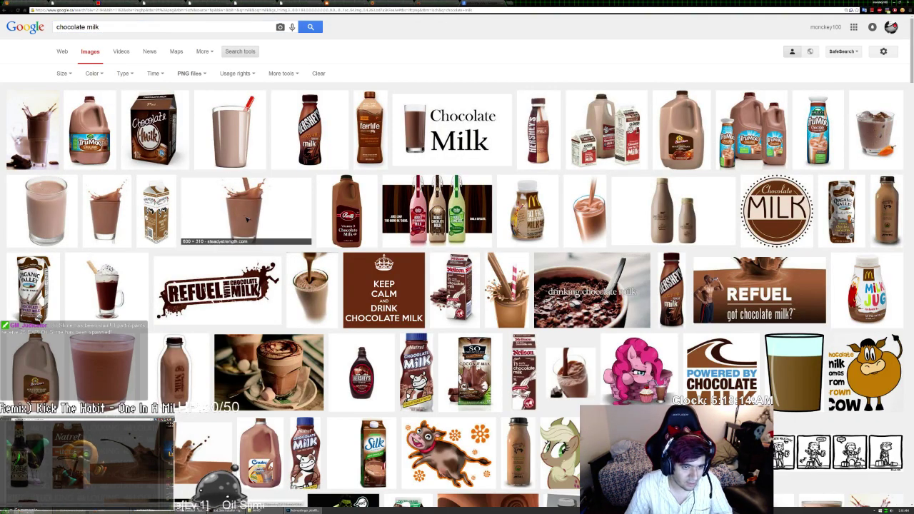
- Preview the Chocolate-Milk.png, Burger King chocolate milk and Shake Chocolate Milk glass images in the search results
{"action": "left_click", "coordinate": [247, 220]}
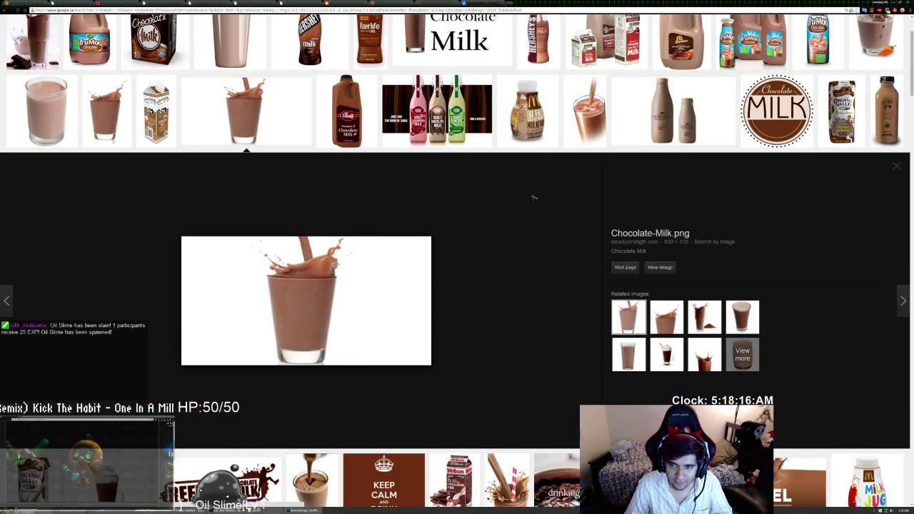
{"action": "scroll", "coordinate": [500, 186], "scroll_direction": "up", "scroll_amount": 1}
{"action": "left_click", "coordinate": [230, 86]}
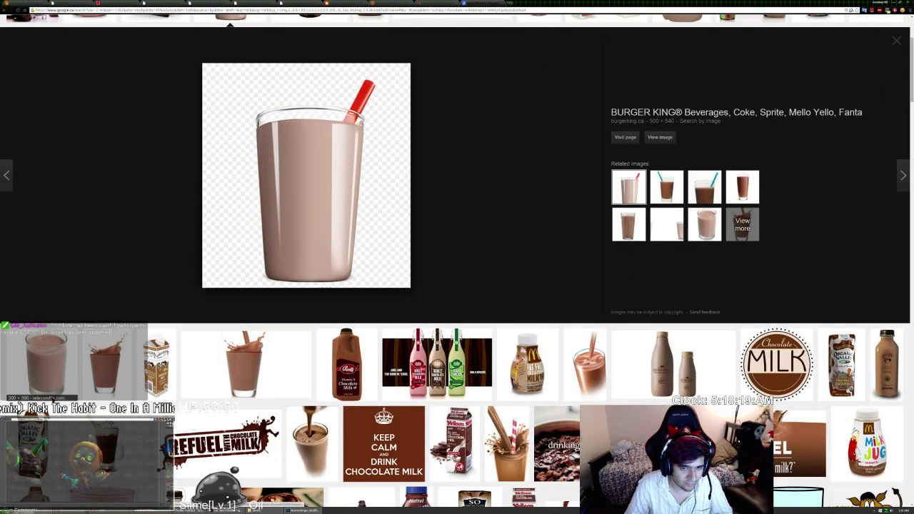
{"action": "left_click", "coordinate": [43, 361]}
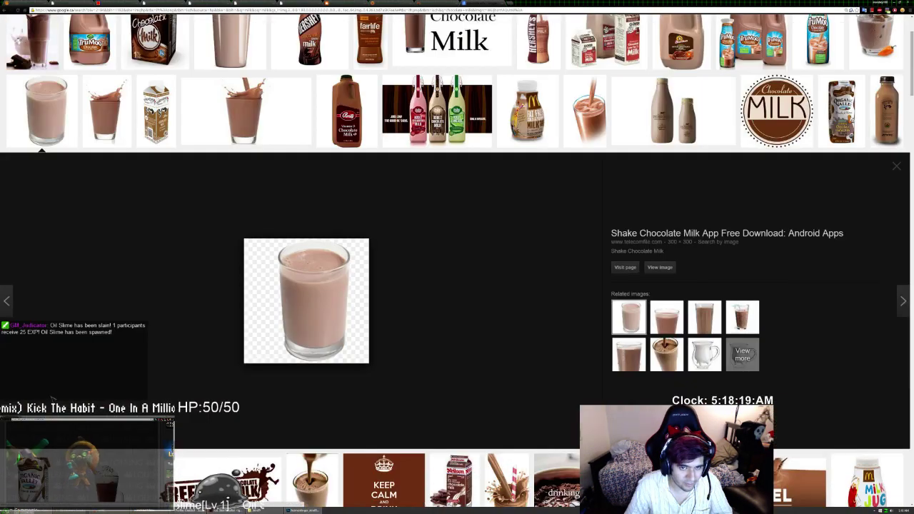
- Save the full-size Shake Chocolate Milk glass image and try to place it into the texture in Photoshop
{"action": "left_click", "coordinate": [659, 268]}
{"action": "right_click", "coordinate": [61, 43]}
{"action": "left_click", "coordinate": [79, 69]}
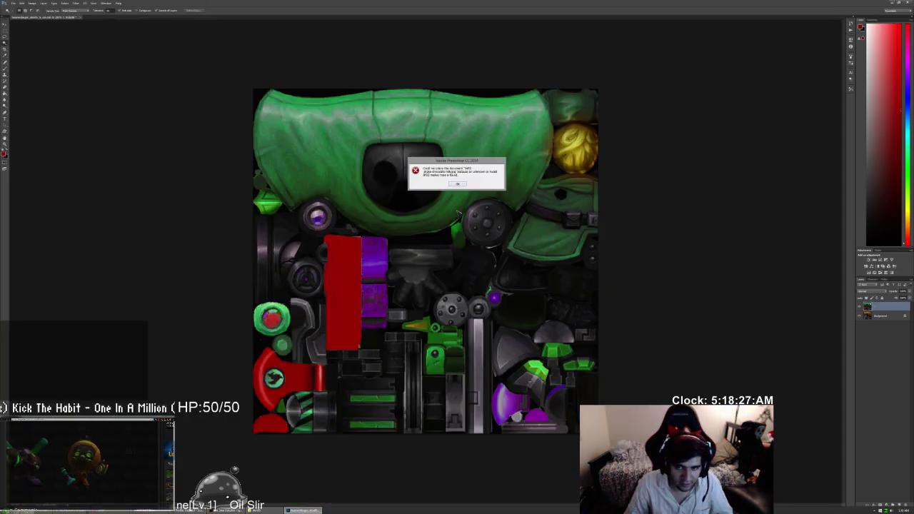
{"action": "left_click", "coordinate": [459, 185]}
{"action": "left_click", "coordinate": [305, 509]}
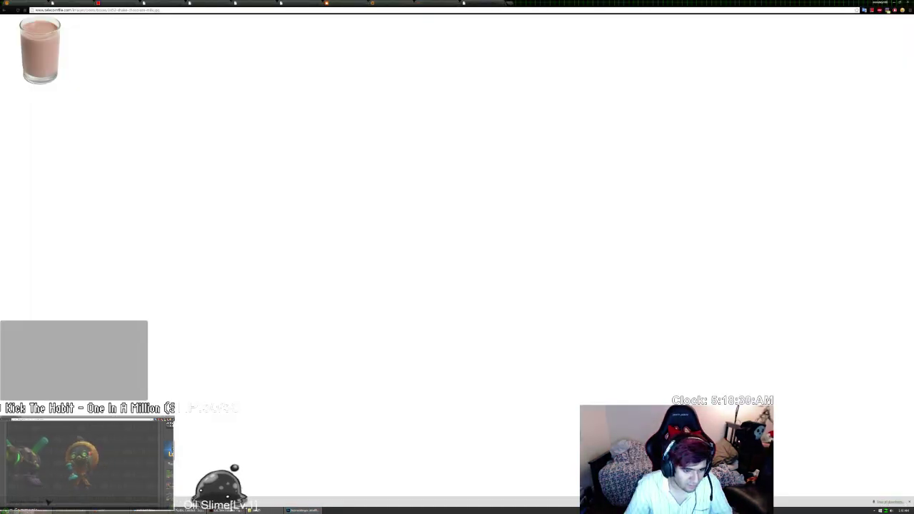
- Try to place the saved chocolate milk glass file from the Desktop folder into the texture document
{"action": "left_click", "coordinate": [66, 485]}
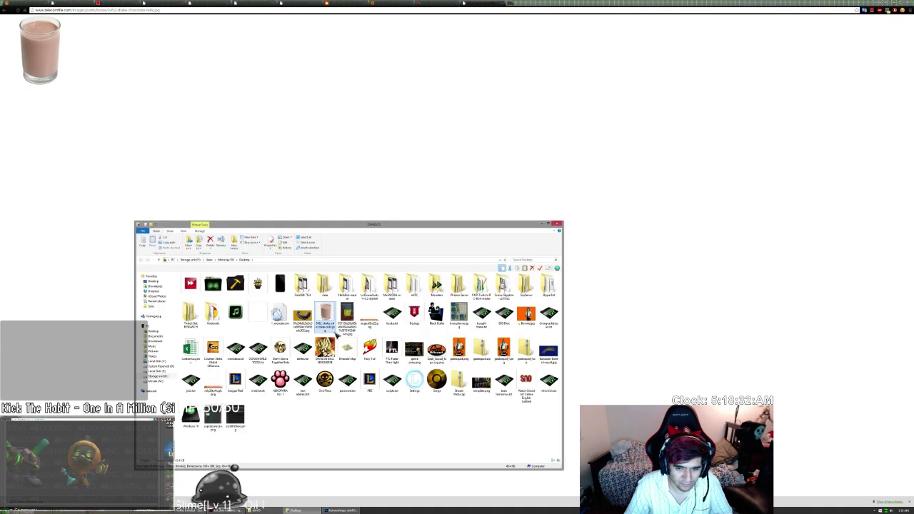
{"action": "left_click_drag", "start_coordinate": [329, 332], "coordinate": [400, 300]}
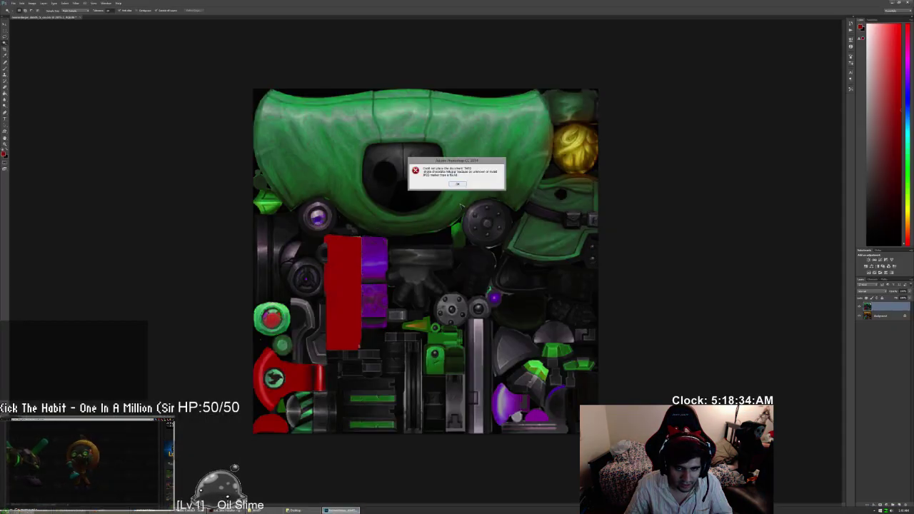
{"action": "left_click", "coordinate": [460, 185]}
{"action": "left_click", "coordinate": [342, 510]}
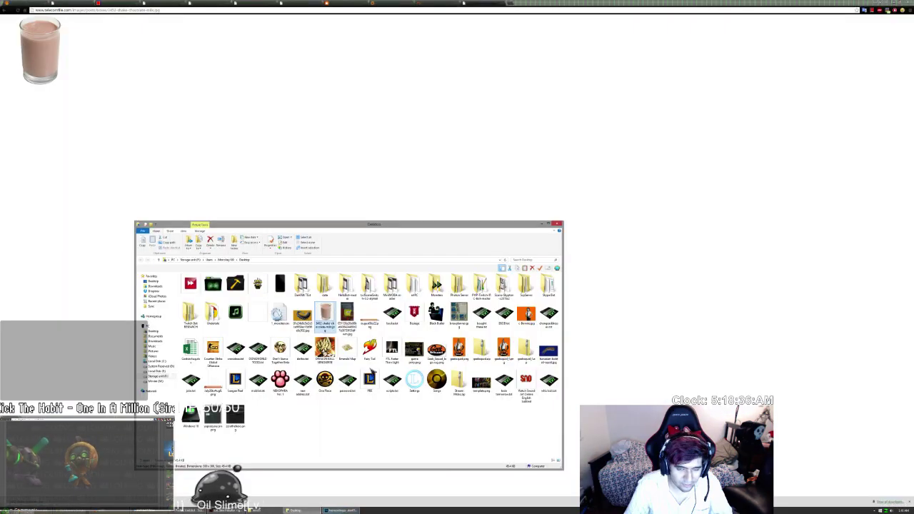
{"action": "left_click", "coordinate": [556, 225]}
- Return to the chocolate milk results, open the Borden gallon jug PNG at full size and place it into the Photoshop texture
{"action": "key", "text": "alt+Left"}
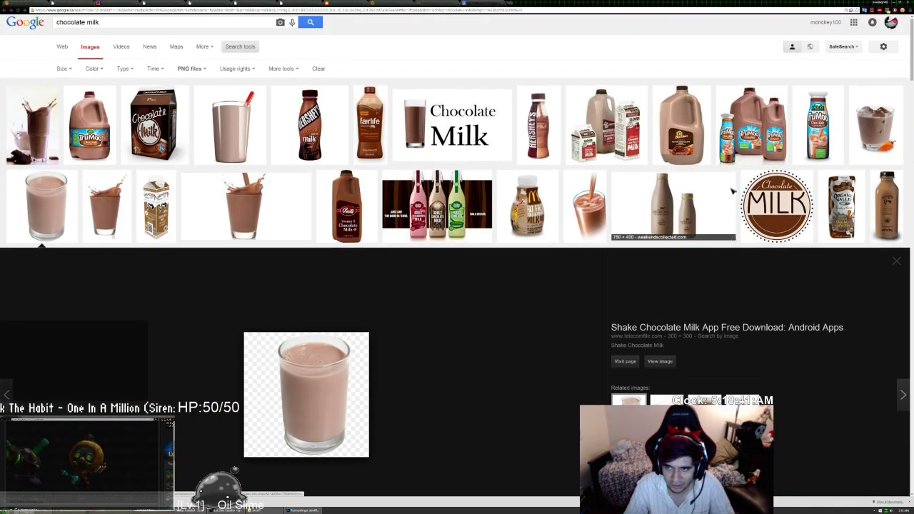
{"action": "left_click", "coordinate": [682, 127]}
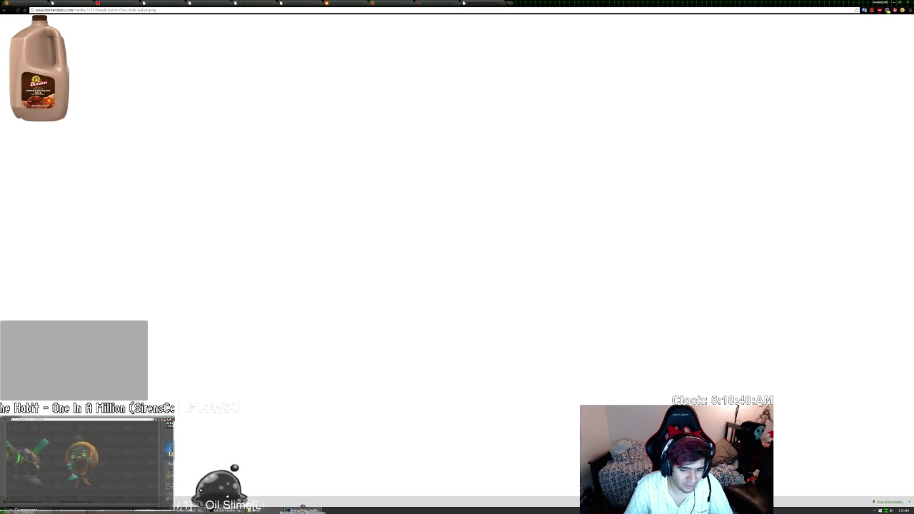
{"action": "key", "text": "alt+Tab"}
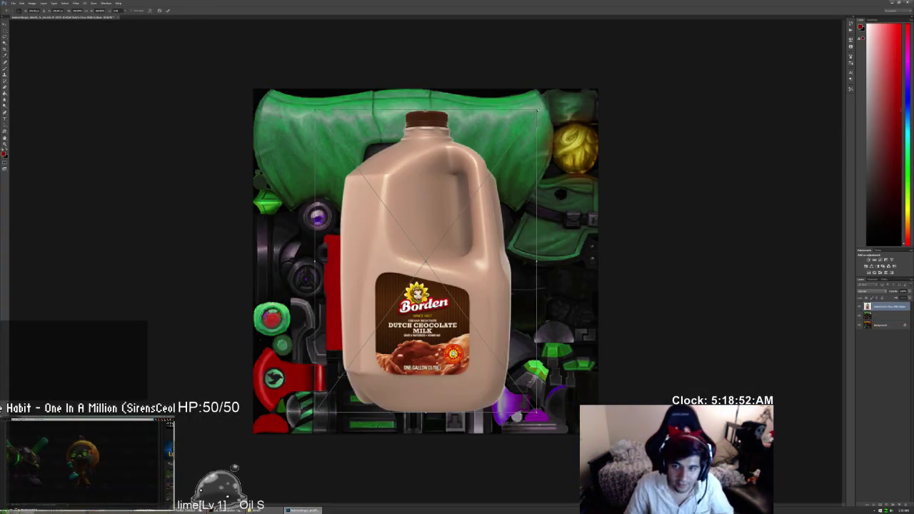
- Shrink the placed milk jug, rotate it 90 degrees clockwise and move it onto the red curved part of the texture
{"action": "left_click_drag", "start_coordinate": [537, 111], "coordinate": [356, 354]}
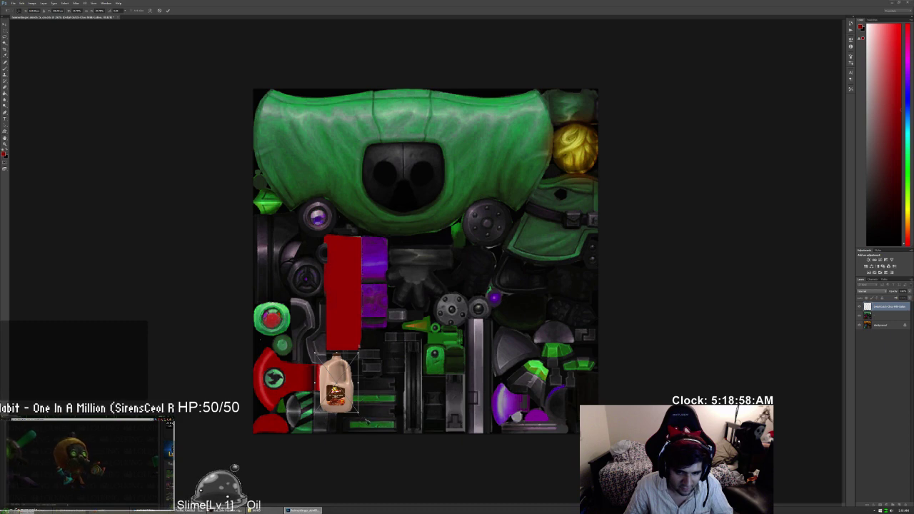
{"action": "left_click_drag", "start_coordinate": [361, 414], "coordinate": [311, 407]}
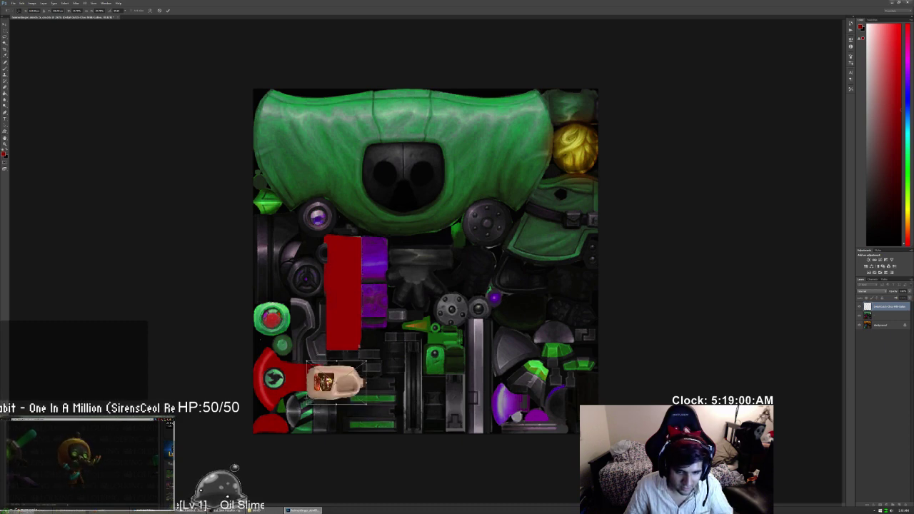
{"action": "left_click_drag", "start_coordinate": [364, 362], "coordinate": [283, 372]}
- Nudge the milk jug vertically to fit the red curved part and commit the placement
{"action": "key", "text": "Up"}
{"action": "key", "text": "Up"}
{"action": "key", "text": "Up"}
{"action": "key", "text": "Up"}
{"action": "key", "text": "Down"}
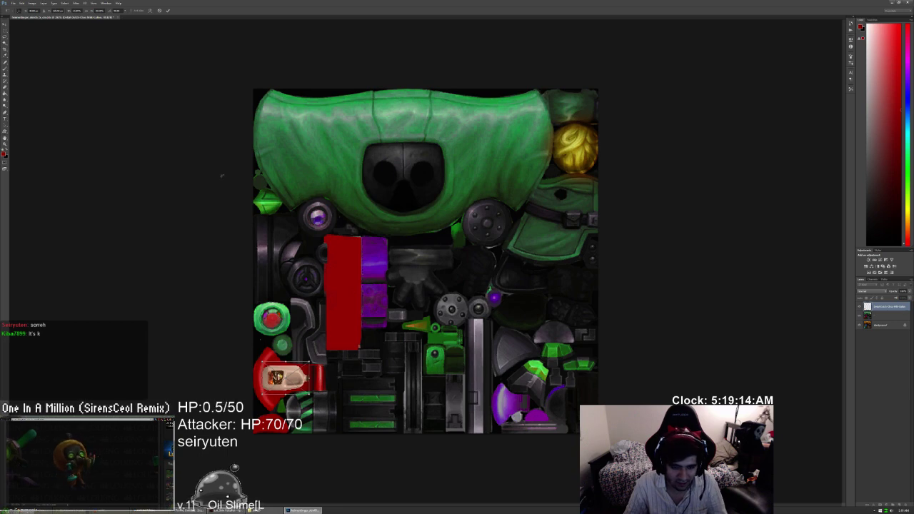
{"action": "left_click", "coordinate": [9, 27]}
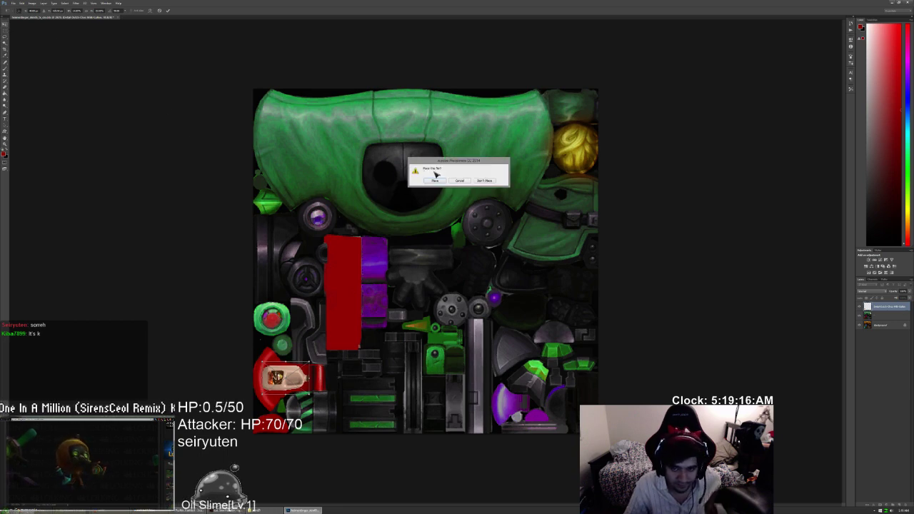
{"action": "left_click", "coordinate": [436, 179]}
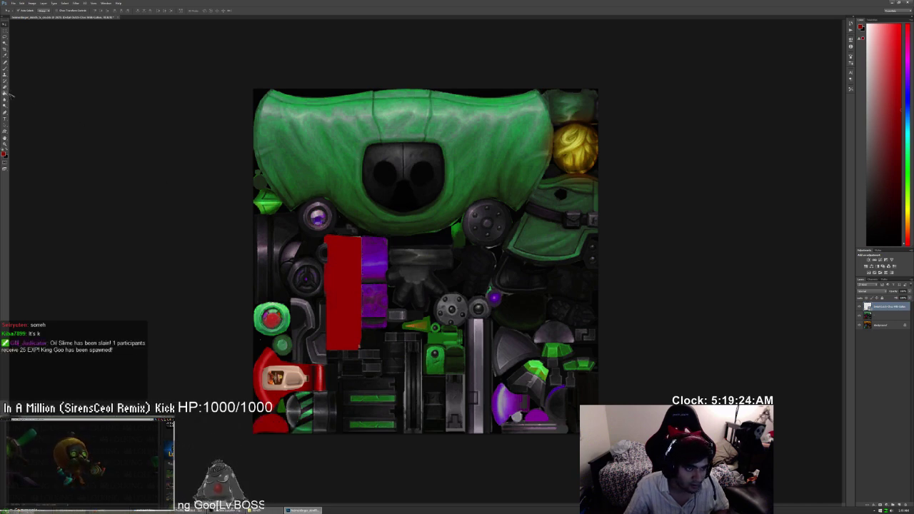
- Rasterize the placed milk jug layer so the Blur tool can edit it
{"action": "key", "text": "v"}
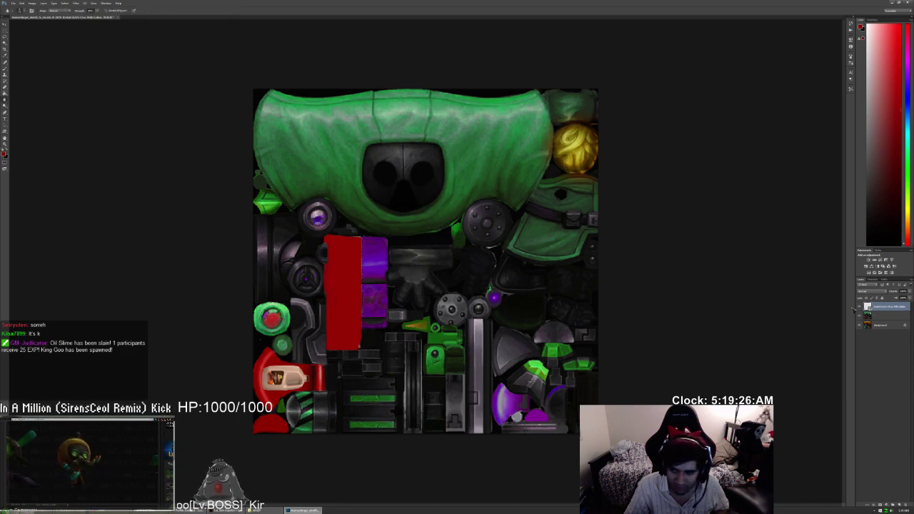
{"action": "left_click", "coordinate": [337, 374]}
{"action": "left_click", "coordinate": [448, 184]}
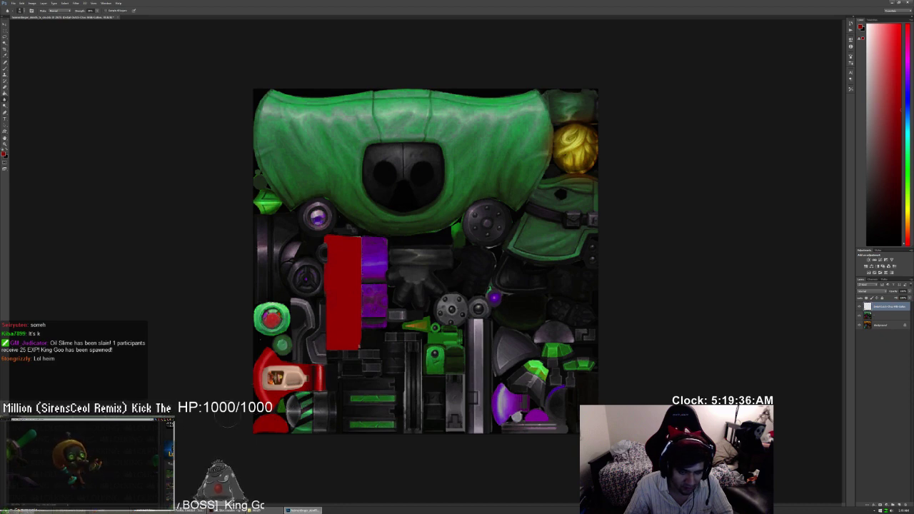
- Flatten all layers of the texture into the single Background layer
{"action": "scroll", "coordinate": [196, 353], "scroll_direction": "down", "scroll_amount": 2}
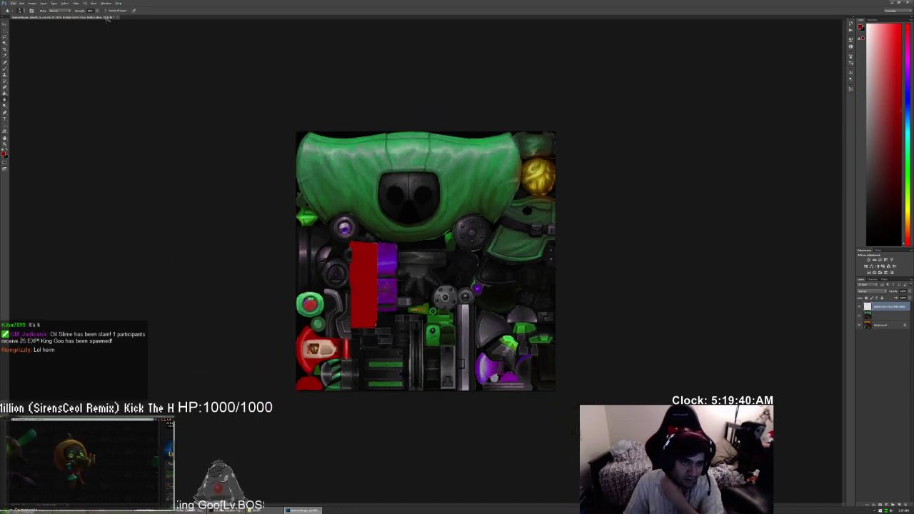
{"action": "left_click", "coordinate": [885, 327]}
{"action": "right_click", "coordinate": [885, 328]}
{"action": "left_click", "coordinate": [886, 361]}
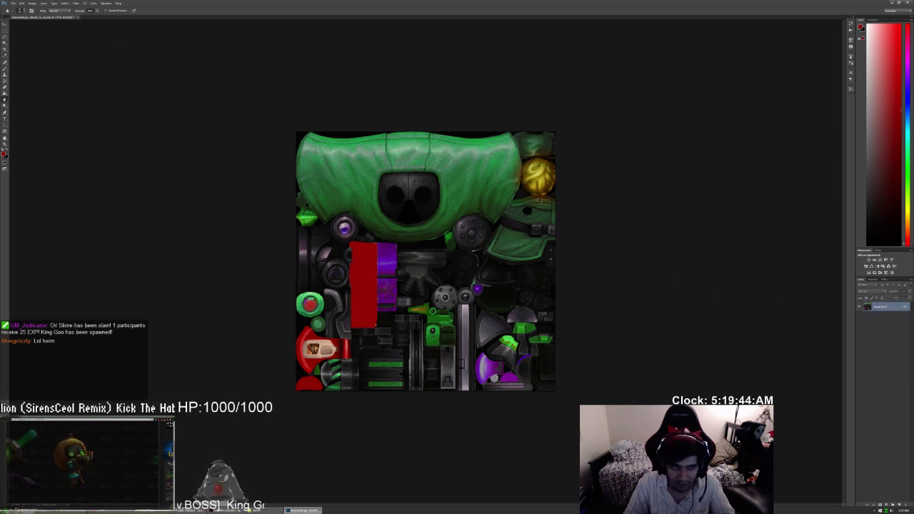
- Cancel saving the texture as DDS and inspect its Alpha 1 channel, returning to the RGB composite view
{"action": "key", "text": "ctrl+s"}
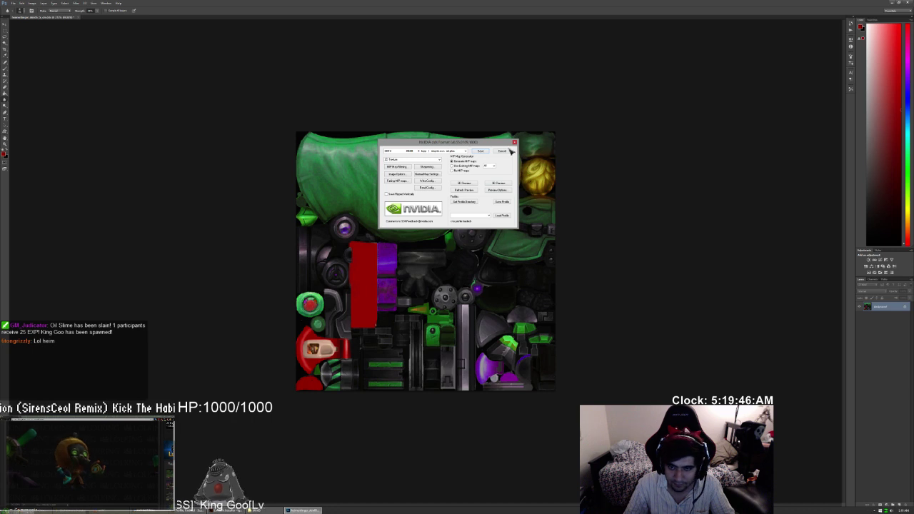
{"action": "left_click", "coordinate": [507, 151]}
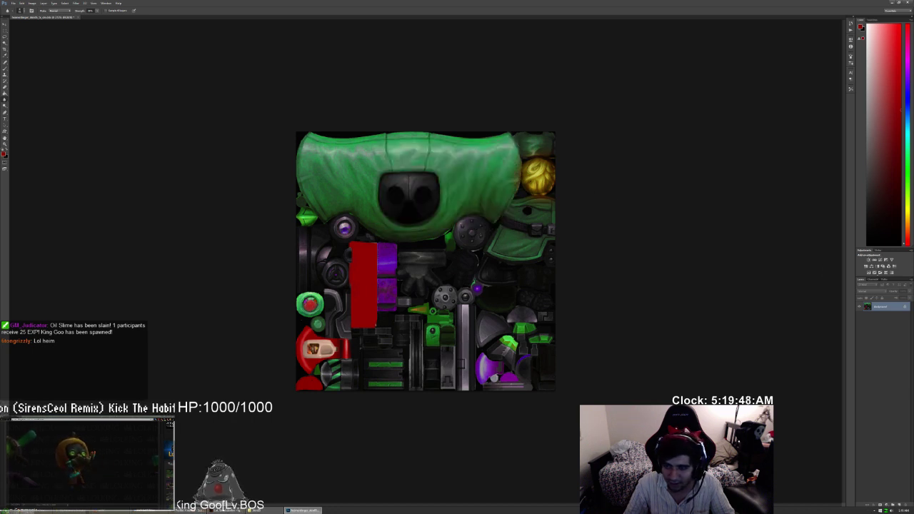
{"action": "left_click", "coordinate": [872, 279]}
{"action": "scroll", "coordinate": [674, 274], "scroll_direction": "up", "scroll_amount": 6}
{"action": "scroll", "coordinate": [673, 273], "scroll_direction": "down", "scroll_amount": 1}
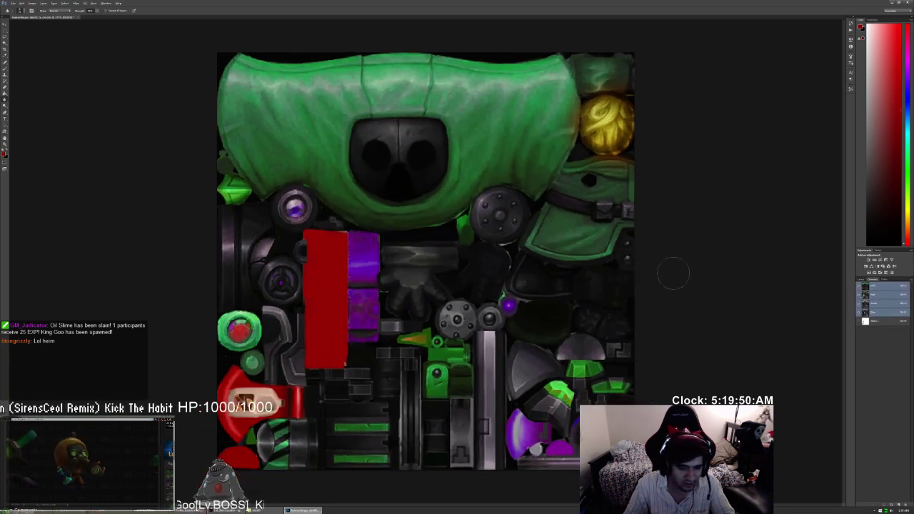
{"action": "left_click", "coordinate": [893, 322]}
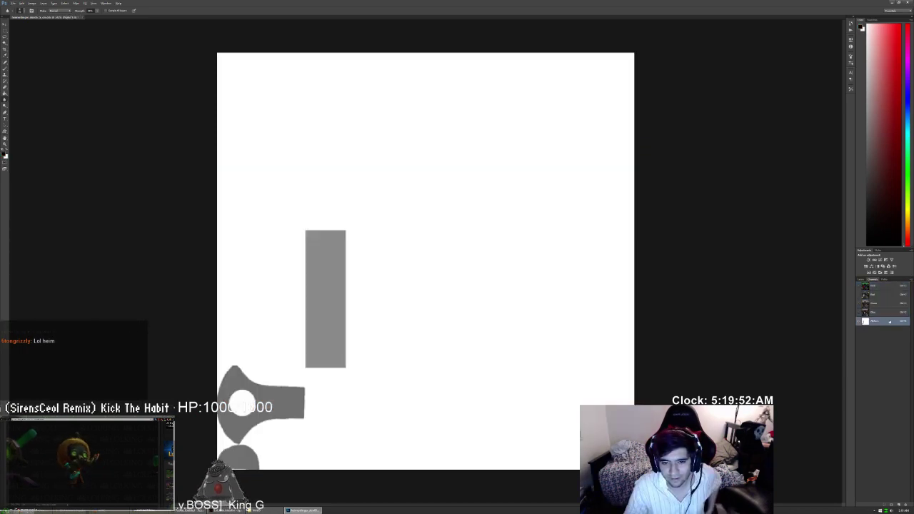
{"action": "left_click", "coordinate": [887, 289]}
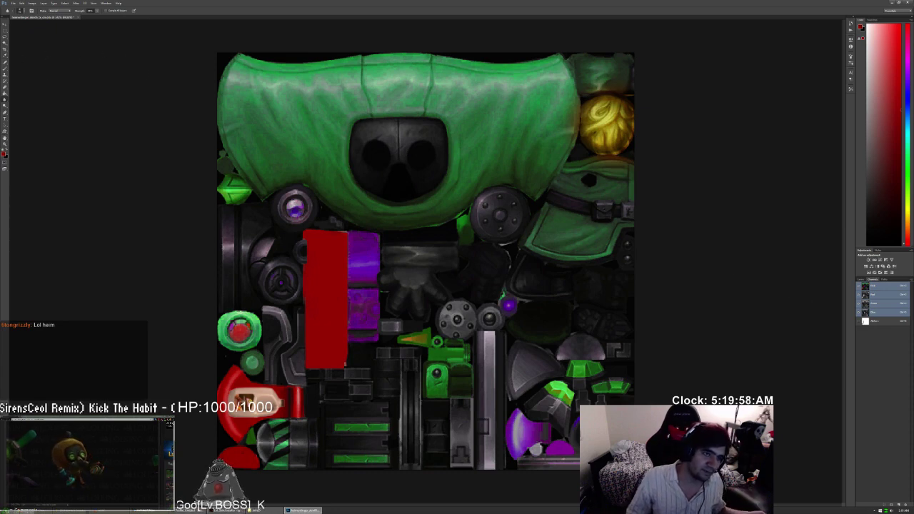
- Try to select the texture's green areas with a Color Range selection based on sampled colors, then discard that selection
{"action": "left_click", "coordinate": [6, 42]}
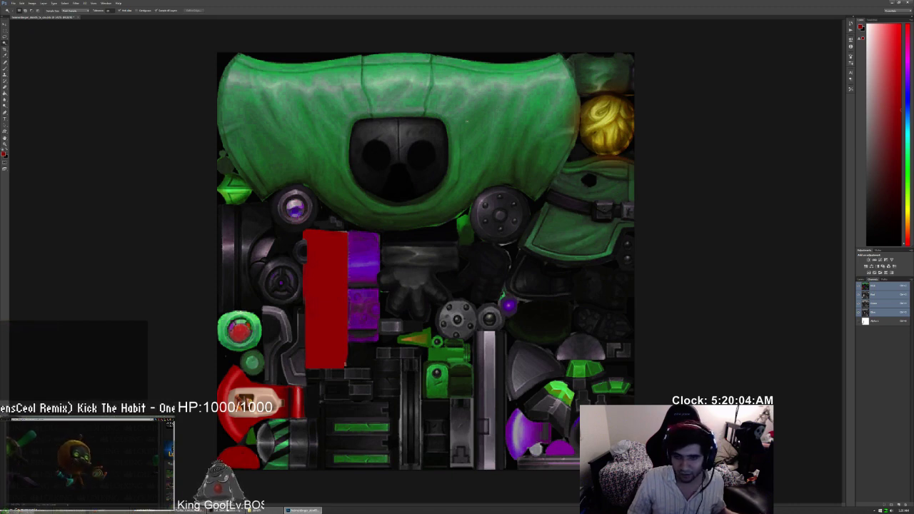
{"action": "right_click", "coordinate": [465, 116]}
{"action": "left_click", "coordinate": [488, 155]}
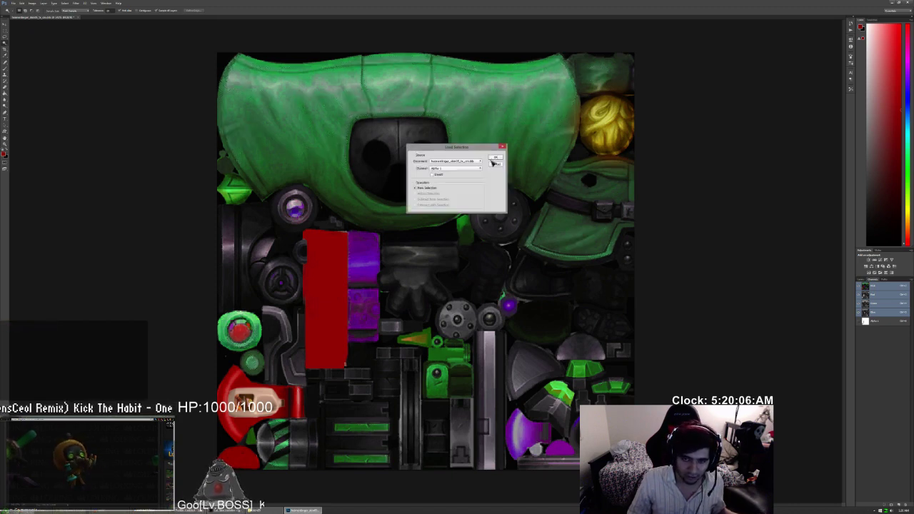
{"action": "left_click", "coordinate": [496, 164]}
{"action": "right_click", "coordinate": [483, 133]}
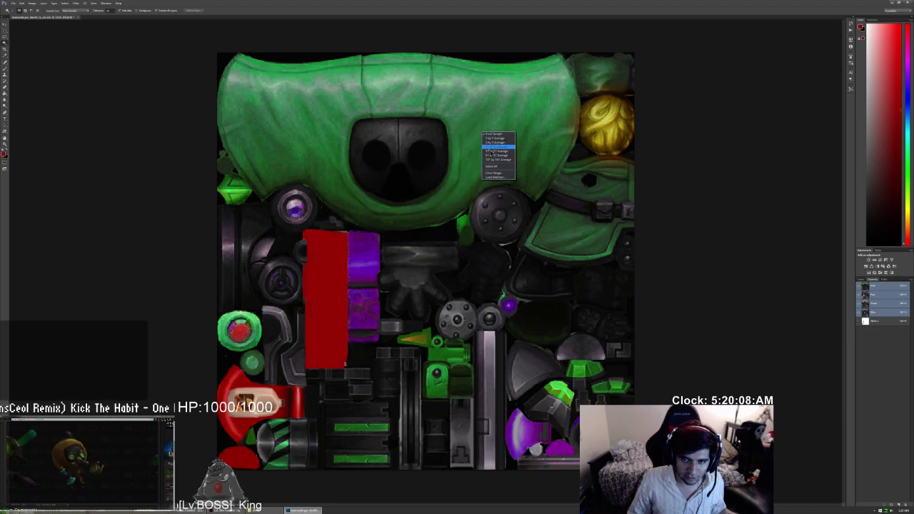
{"action": "left_click", "coordinate": [494, 173]}
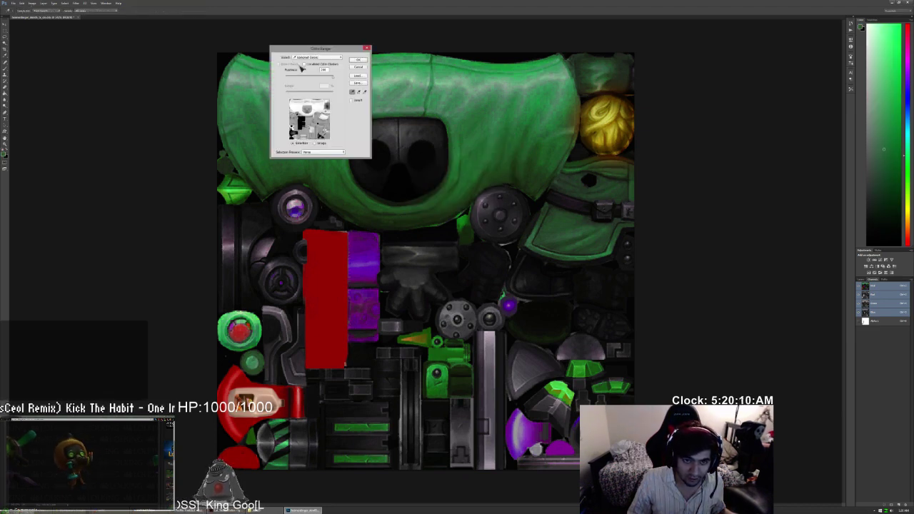
{"action": "left_click_drag", "start_coordinate": [318, 78], "coordinate": [343, 79]}
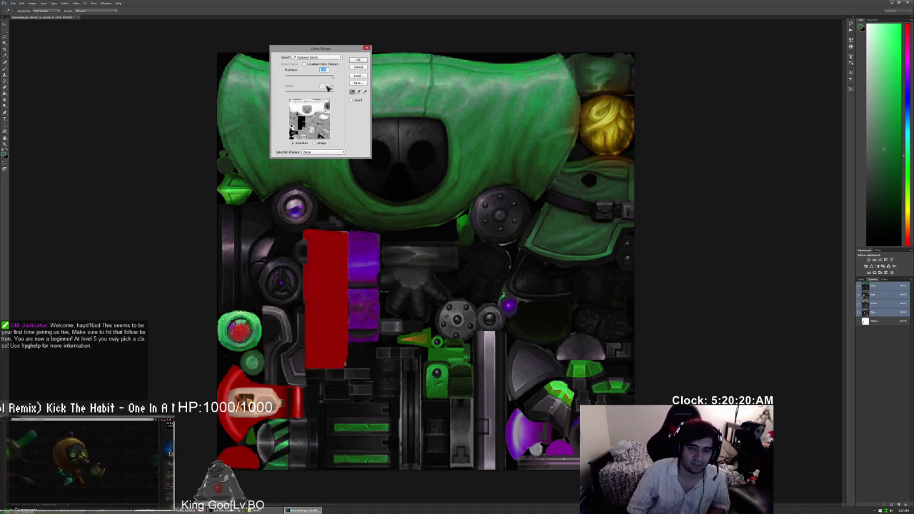
{"action": "left_click", "coordinate": [359, 60]}
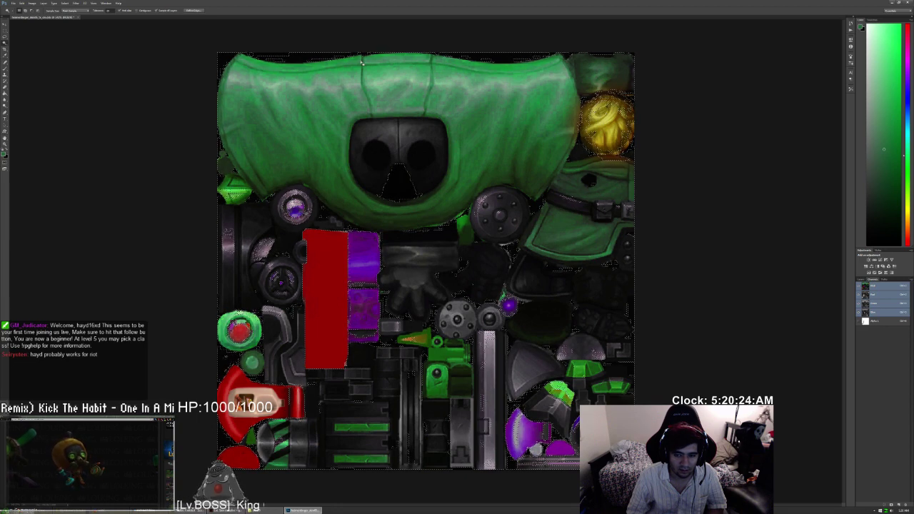
{"action": "left_click", "coordinate": [5, 30]}
{"action": "left_click", "coordinate": [79, 71]}
{"action": "left_click_drag", "start_coordinate": [174, 44], "coordinate": [176, 45]}
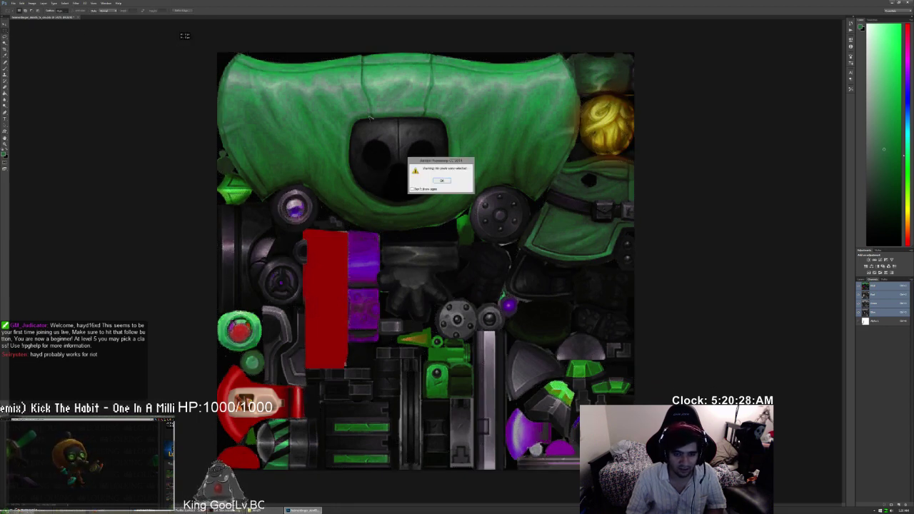
{"action": "left_click", "coordinate": [441, 181]}
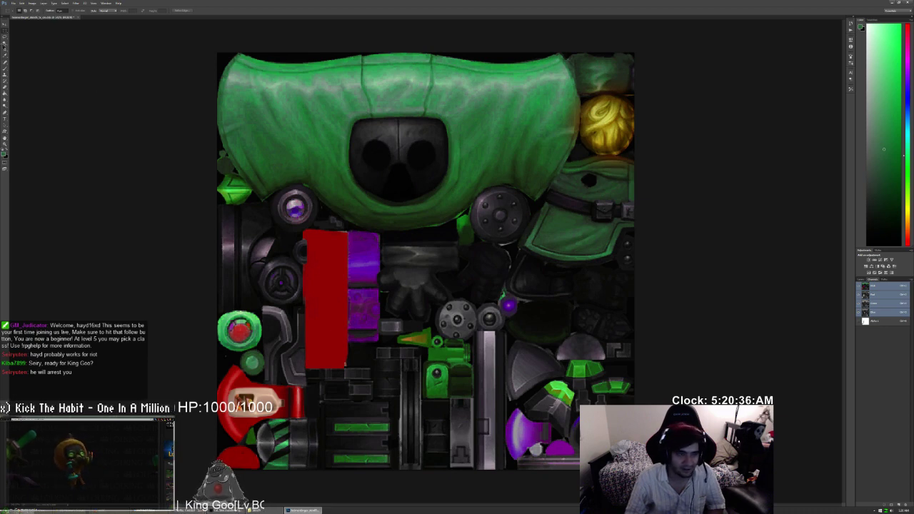
{"action": "left_click", "coordinate": [43, 4]}
{"action": "left_click", "coordinate": [134, 170]}
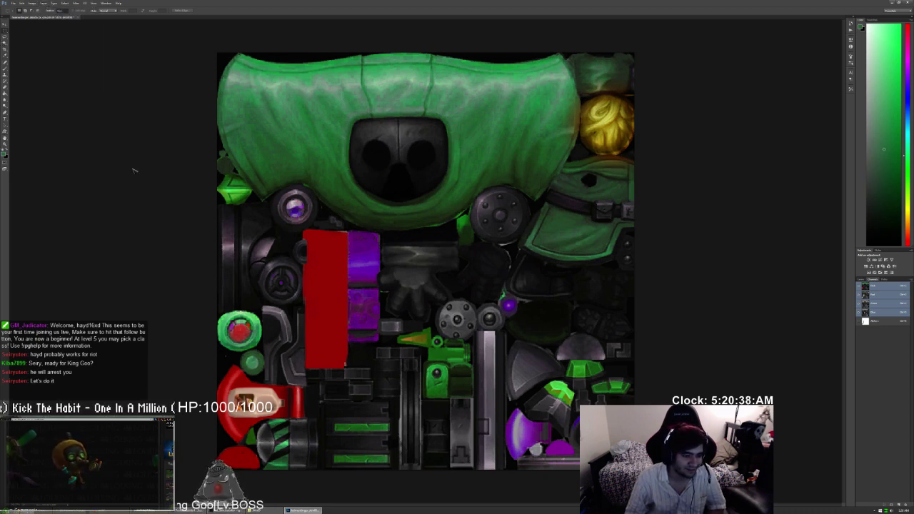
- Select the large green hood and the adjoining green clothing across the upper texture with the Quick Selection tool
{"action": "left_click", "coordinate": [5, 49]}
{"action": "left_click", "coordinate": [5, 43]}
{"action": "left_click", "coordinate": [25, 43]}
{"action": "mouse_move", "coordinate": [266, 142]}
{"action": "left_mouse_down"}
{"action": "mouse_move", "coordinate": [280, 121]}
{"action": "mouse_move", "coordinate": [357, 93]}
{"action": "mouse_move", "coordinate": [464, 100]}
{"action": "mouse_move", "coordinate": [523, 150]}
{"action": "left_mouse_up"}
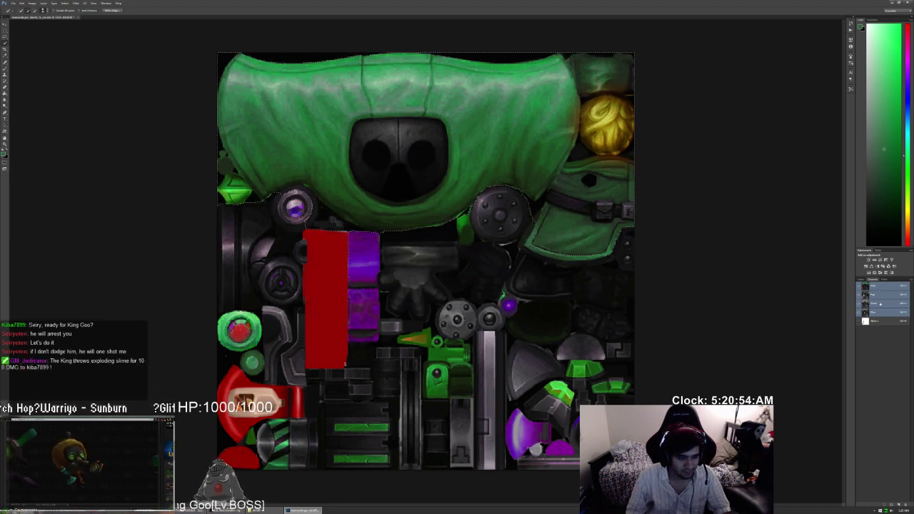
- Paint the selected area dark grey on the Alpha 1 channel with an enlarged brush, then deselect and return to the RGB composite
{"action": "left_click", "coordinate": [895, 321]}
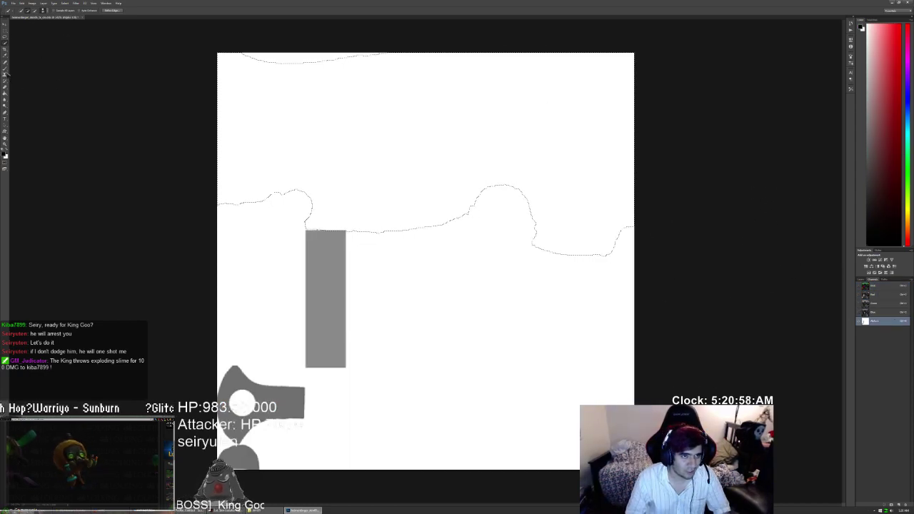
{"action": "left_click", "coordinate": [5, 62]}
{"action": "left_click", "coordinate": [5, 69]}
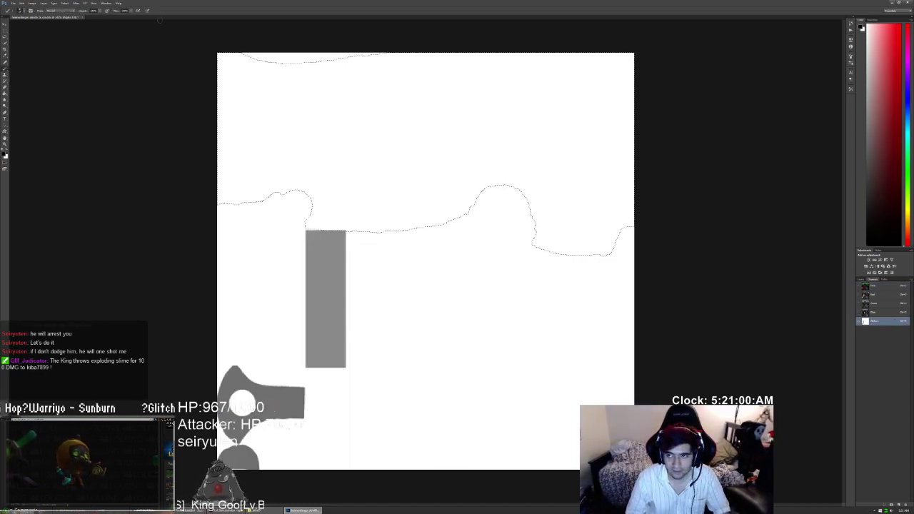
{"action": "left_click", "coordinate": [24, 10]}
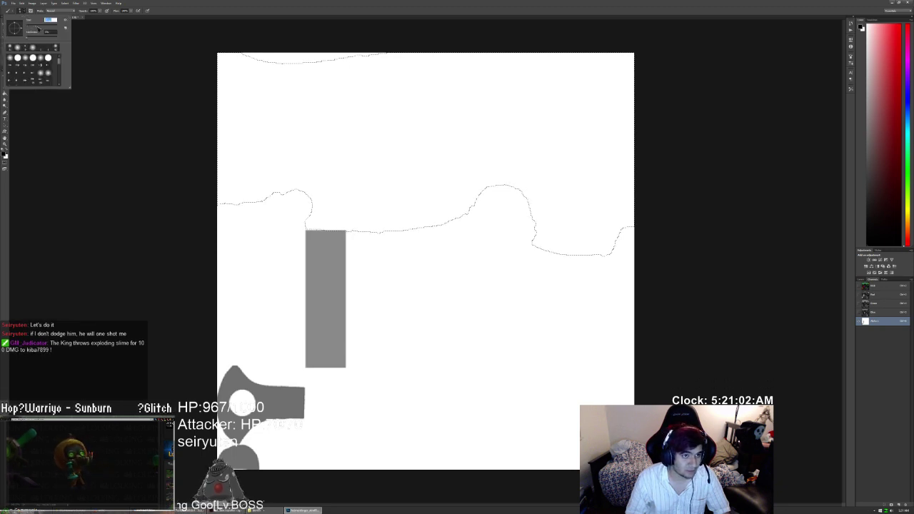
{"action": "left_click_drag", "start_coordinate": [39, 28], "coordinate": [44, 28]}
{"action": "left_click", "coordinate": [187, 172]}
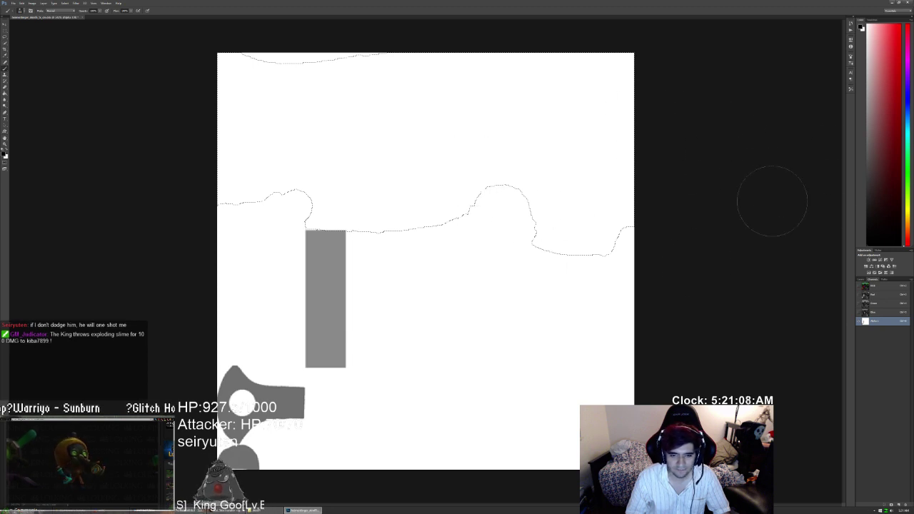
{"action": "left_click", "coordinate": [878, 193]}
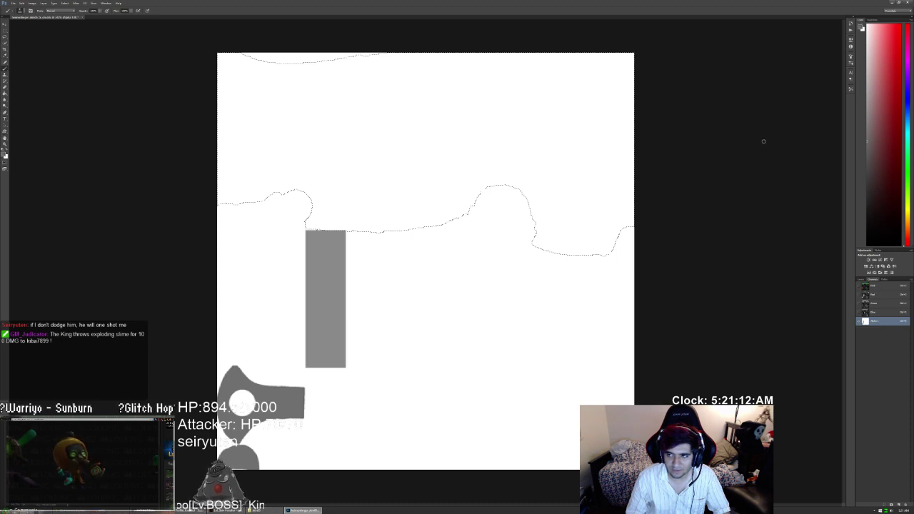
{"action": "mouse_move", "coordinate": [547, 147]}
{"action": "left_mouse_down"}
{"action": "mouse_move", "coordinate": [388, 214]}
{"action": "mouse_move", "coordinate": [385, 203]}
{"action": "mouse_move", "coordinate": [526, 92]}
{"action": "mouse_move", "coordinate": [235, 173]}
{"action": "mouse_move", "coordinate": [236, 68]}
{"action": "left_mouse_up"}
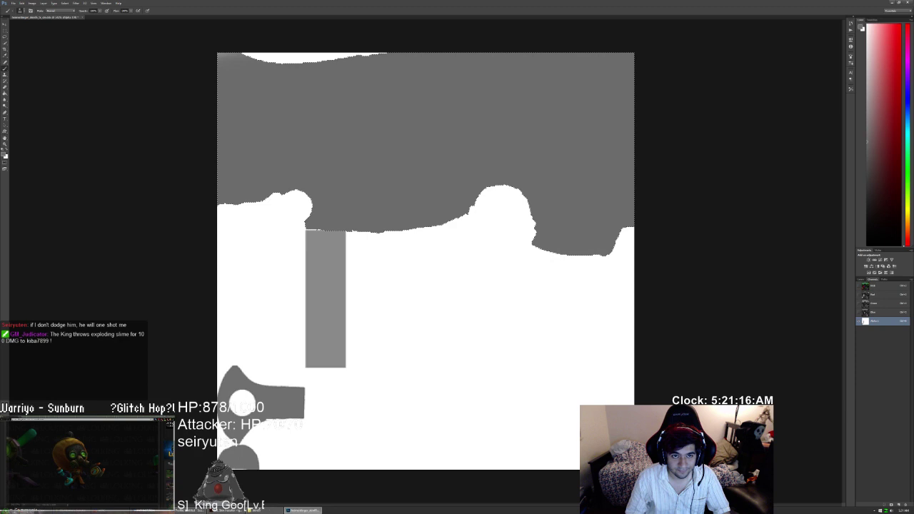
{"action": "left_click", "coordinate": [7, 30]}
{"action": "left_click", "coordinate": [874, 285]}
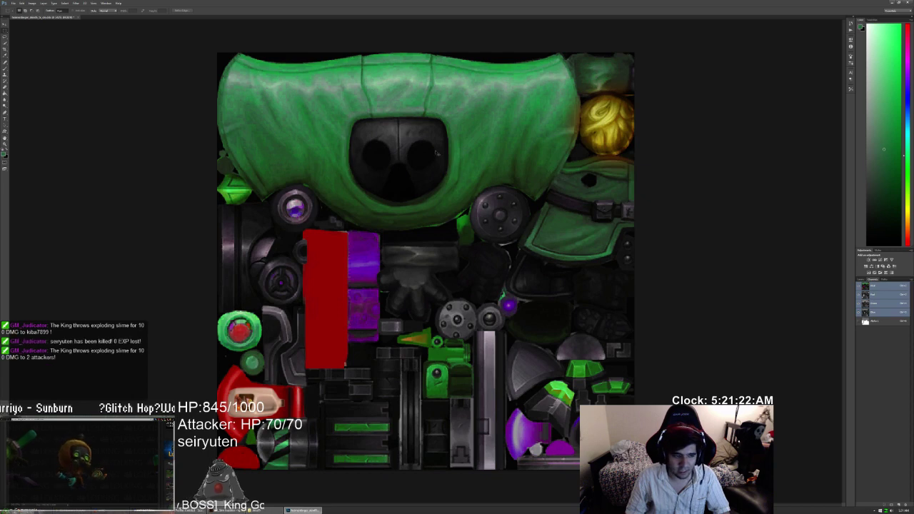
- Save the texture over its existing DDS file, keeping the interpolated alpha format and generated MIP maps
{"action": "key", "text": "ctrl+shift+s"}
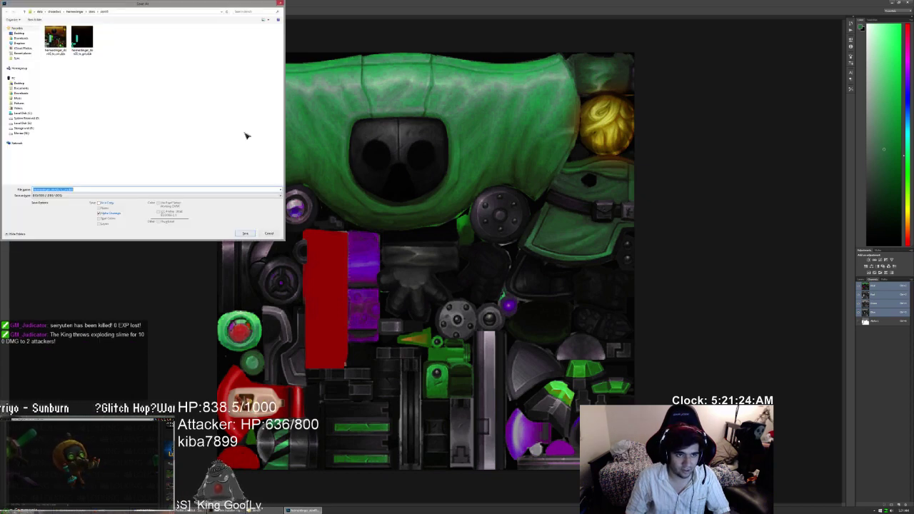
{"action": "left_click", "coordinate": [270, 234]}
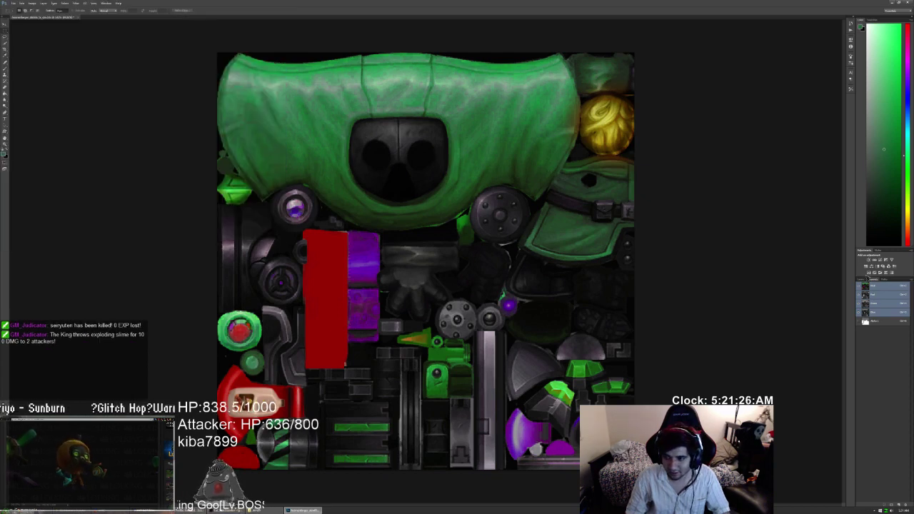
{"action": "left_click", "coordinate": [861, 280]}
{"action": "key", "text": "ctrl+s"}
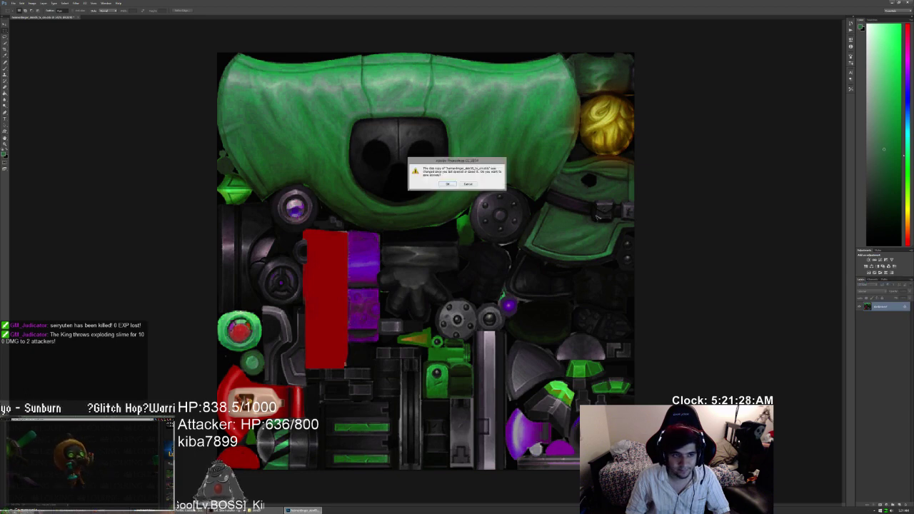
{"action": "left_click", "coordinate": [447, 184]}
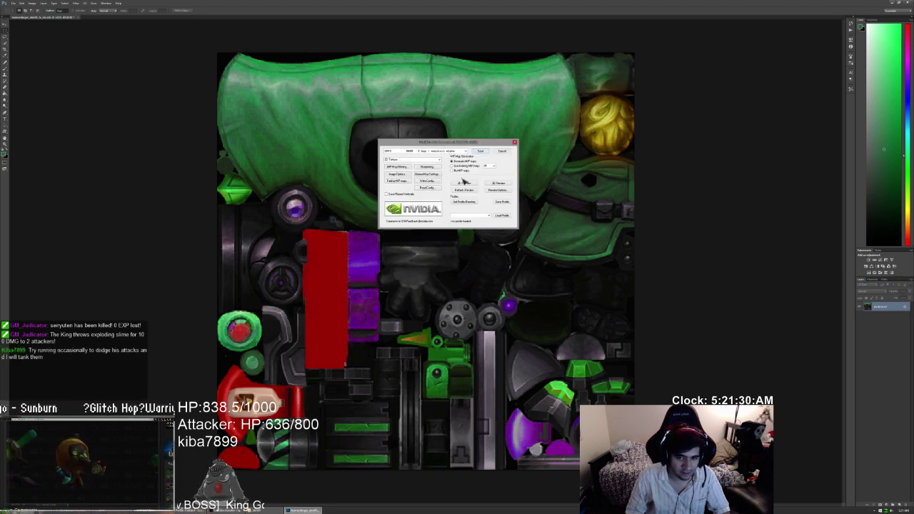
{"action": "left_click", "coordinate": [481, 151]}
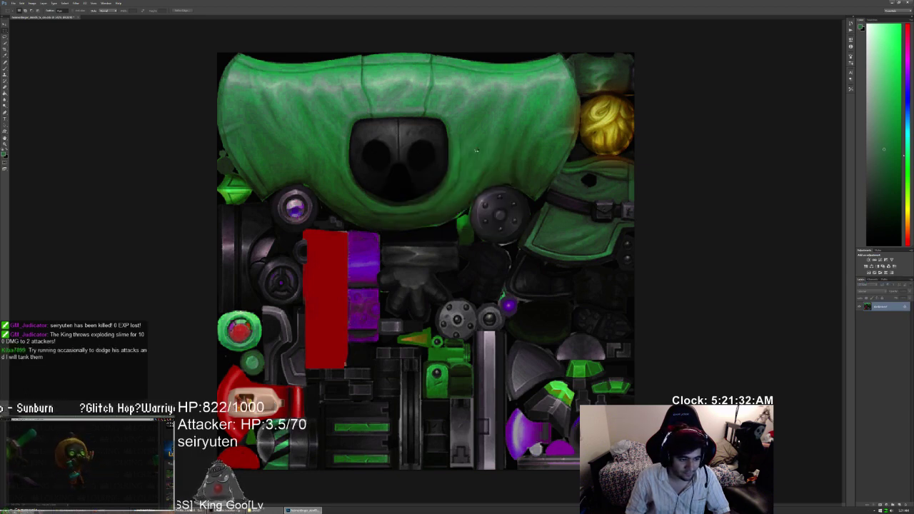
- Close Photoshop and clear away the browser with the milk jug image to reach the texture folder and skin installer
{"action": "left_click", "coordinate": [909, 3]}
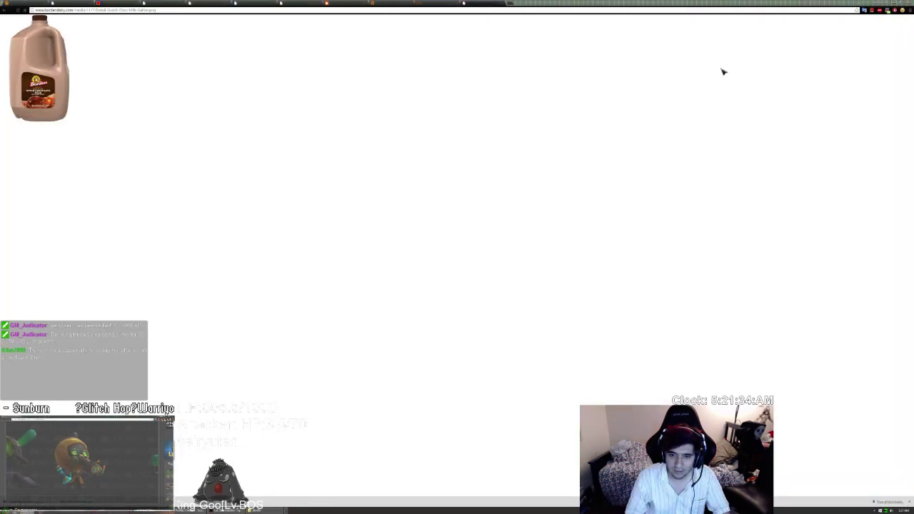
{"action": "left_click", "coordinate": [899, 3]}
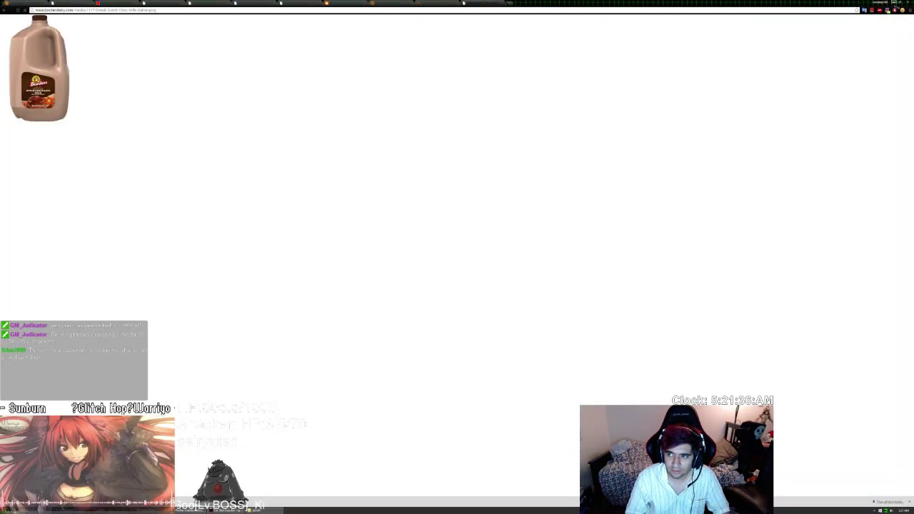
{"action": "key", "text": "alt+Tab"}
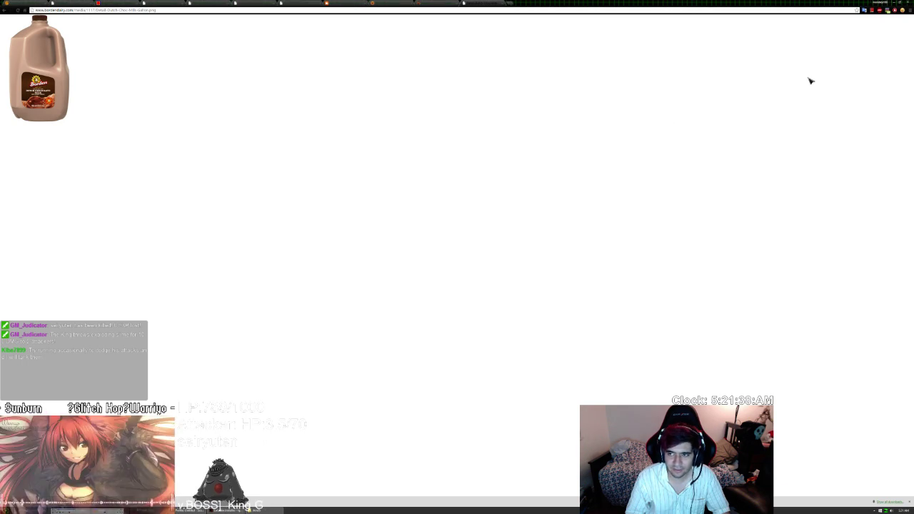
{"action": "key", "text": "ctrl+w"}
{"action": "left_click", "coordinate": [893, 2]}
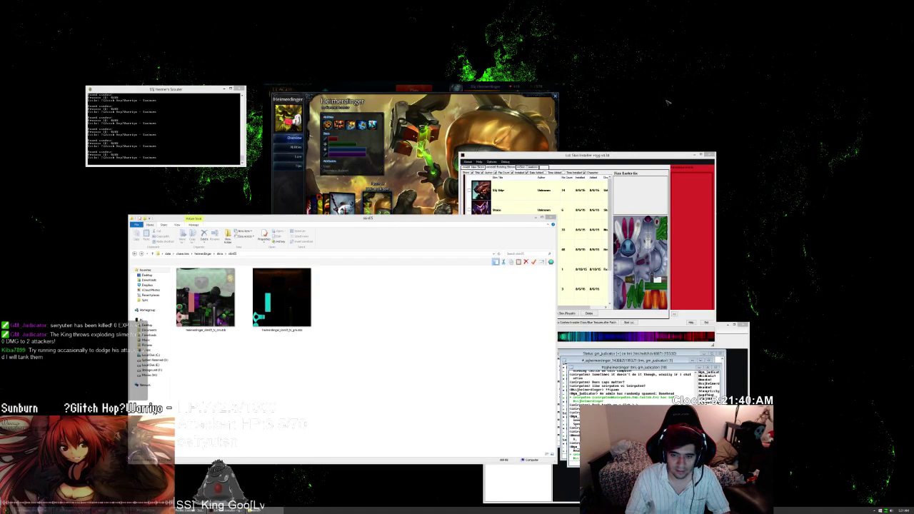
- Add the edited color texture from the skin folder to the LoL Skin Installer database as "Heimerdinger Spooky" and install it
{"action": "left_click", "coordinate": [445, 331]}
{"action": "left_click", "coordinate": [539, 159]}
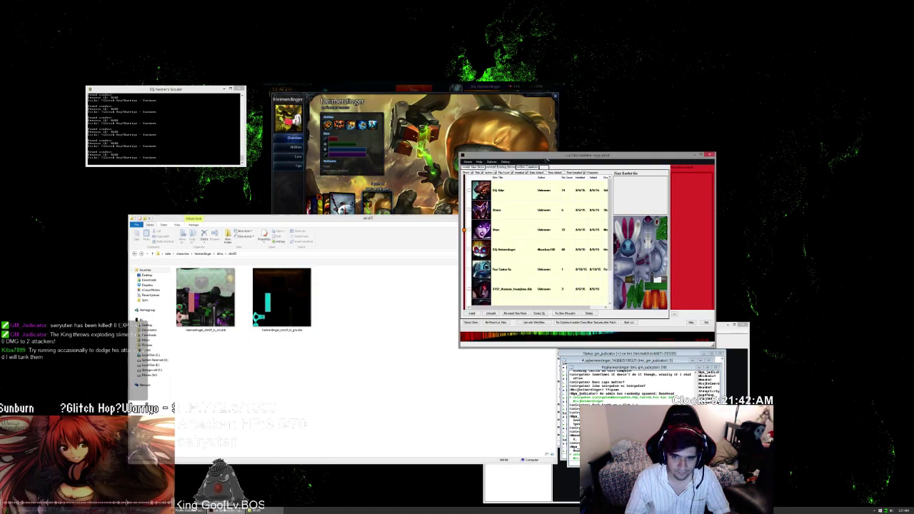
{"action": "left_click_drag", "start_coordinate": [210, 299], "coordinate": [530, 241]}
{"action": "left_click_drag", "start_coordinate": [584, 219], "coordinate": [585, 218]}
{"action": "type", "text": "Heimerdinger Spooky"}
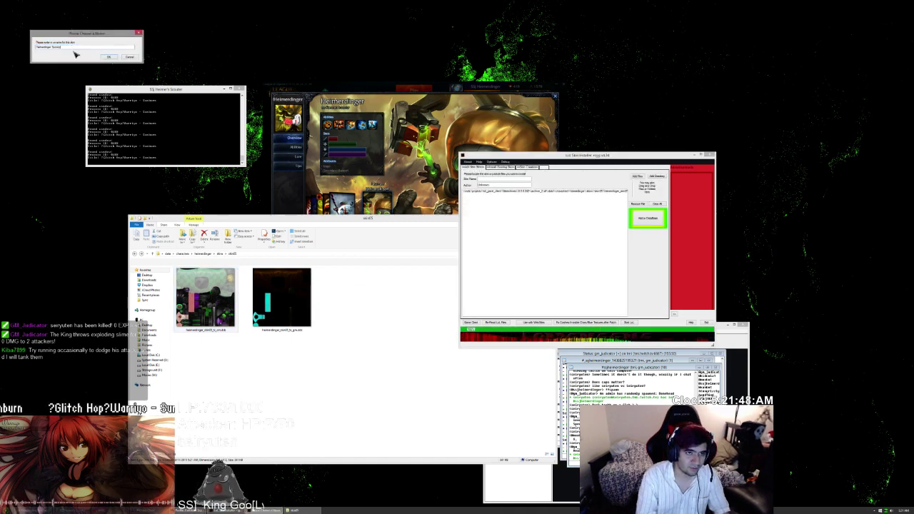
{"action": "key", "text": "Return"}
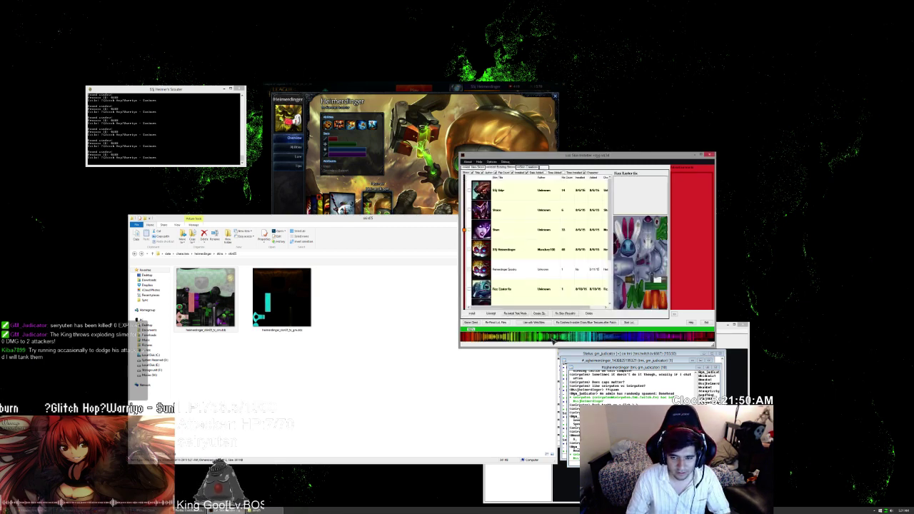
{"action": "left_click", "coordinate": [586, 264]}
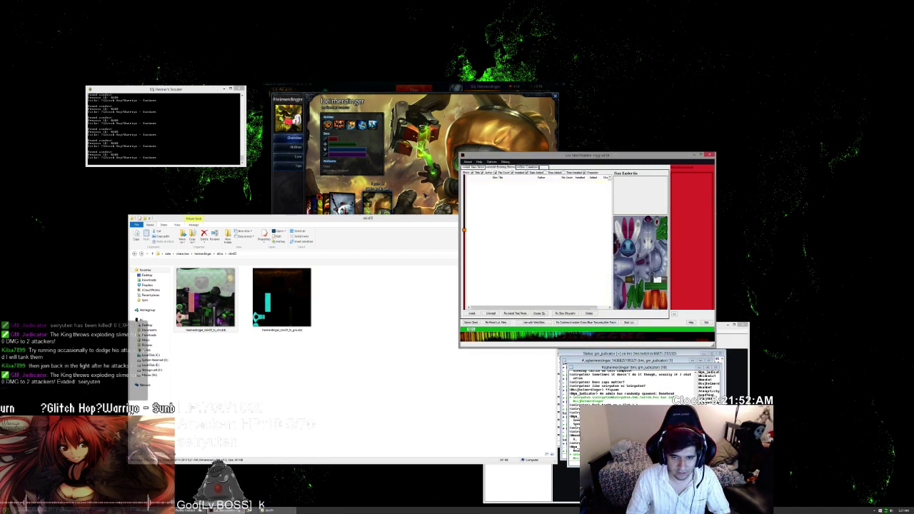
- Switch to the League of Legends client and close Heimerdinger's champion page, returning to the champion list
{"action": "left_click", "coordinate": [554, 97]}
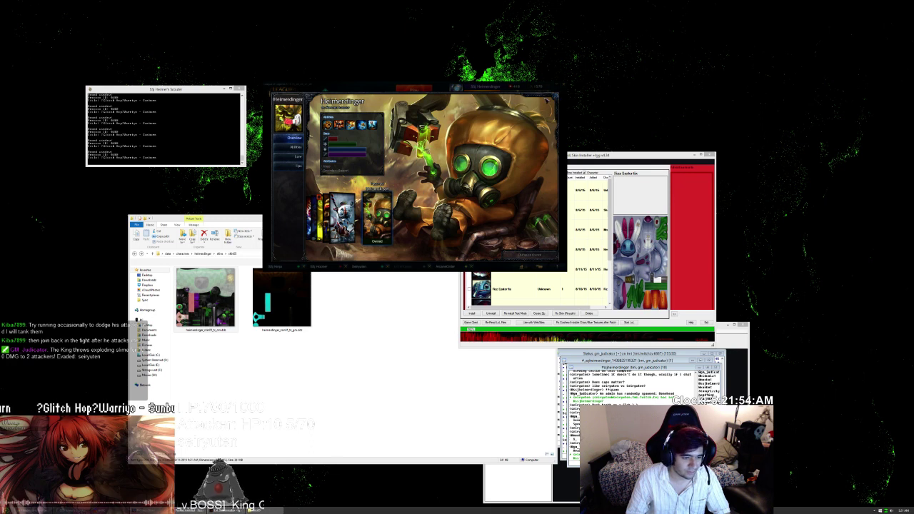
{"action": "left_click", "coordinate": [555, 97]}
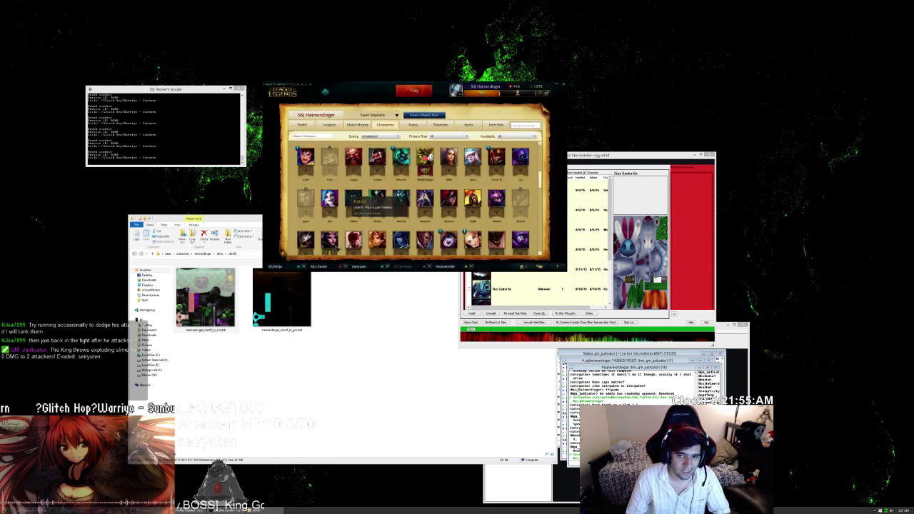
- Create a custom game and lock in Heimerdinger as the champion
{"action": "left_click", "coordinate": [402, 93]}
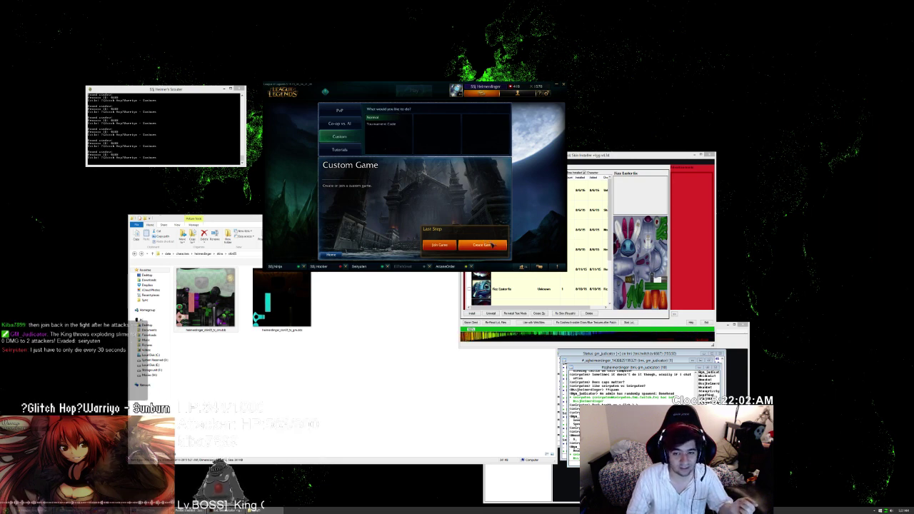
{"action": "left_click", "coordinate": [459, 249]}
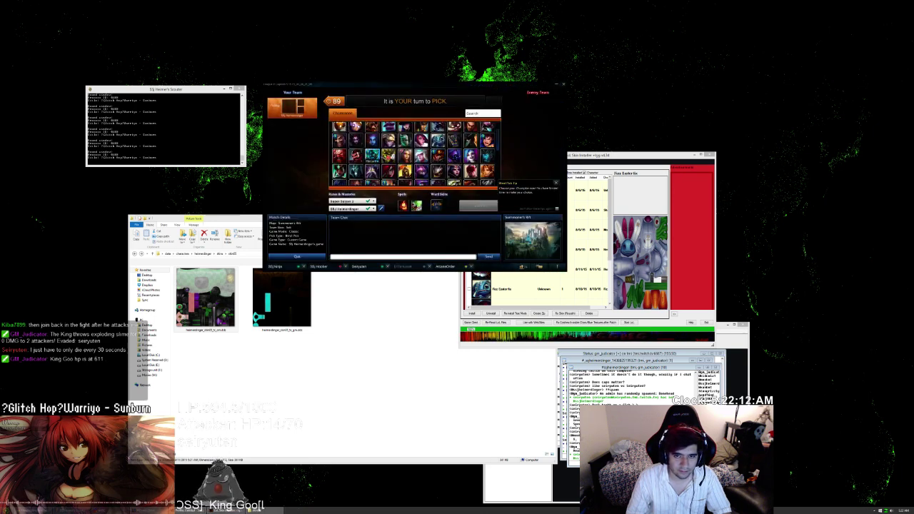
{"action": "left_click", "coordinate": [471, 205]}
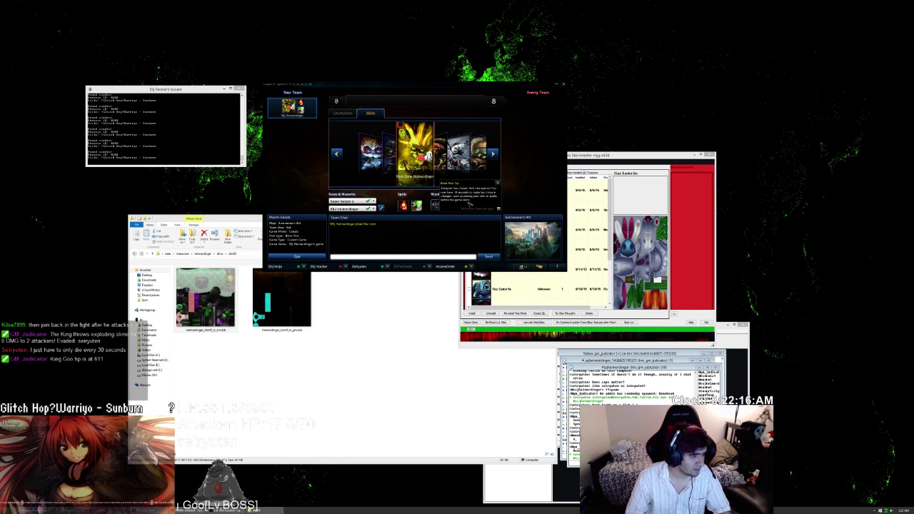
- Choose the Hazmat Heimerdinger skin for the match
{"action": "right_click", "coordinate": [602, 91]}
{"action": "left_click", "coordinate": [623, 142]}
{"action": "right_click", "coordinate": [593, 104]}
{"action": "left_click", "coordinate": [493, 153]}
- Set the main display's screen resolution to 2560 × 1440 and apply it
{"action": "right_click", "coordinate": [623, 125]}
{"action": "left_click", "coordinate": [637, 179]}
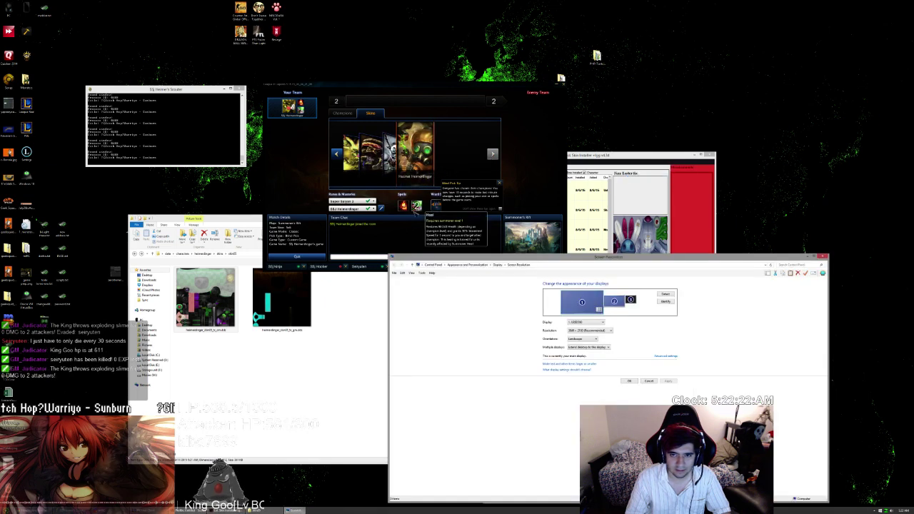
{"action": "left_click", "coordinate": [590, 331]}
{"action": "left_click", "coordinate": [592, 352]}
{"action": "left_click", "coordinate": [670, 384]}
{"action": "left_click", "coordinate": [668, 381]}
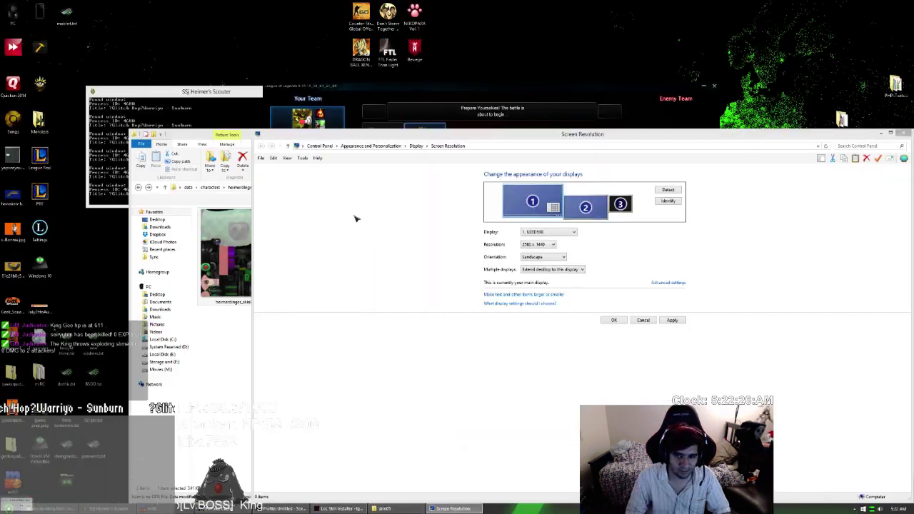
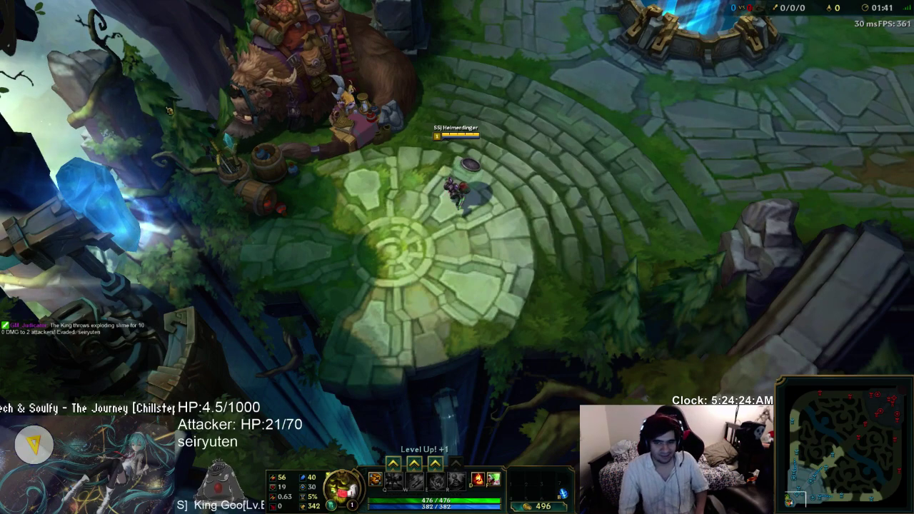
- Walk Heimerdinger around the spawn platform and inspect the modified skin's texture up close
{"action": "right_click", "coordinate": [402, 270]}
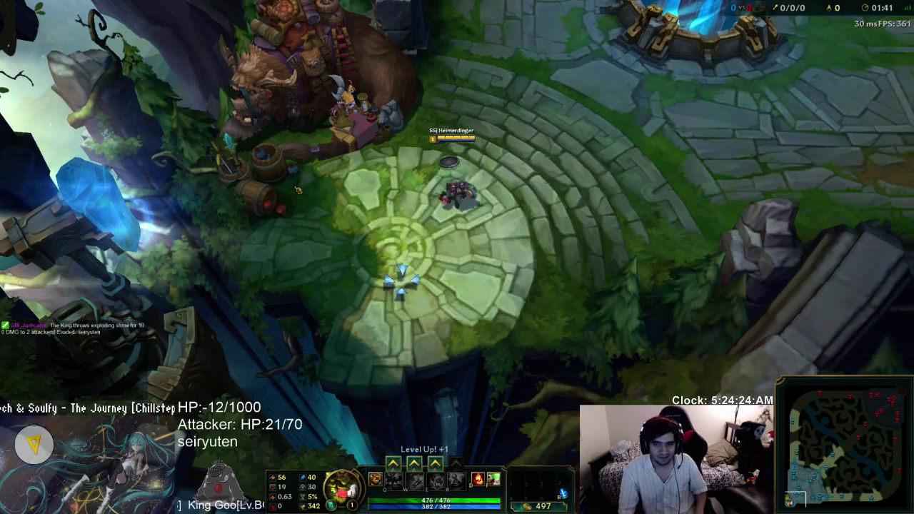
{"action": "right_click", "coordinate": [468, 273]}
{"action": "right_click", "coordinate": [303, 191]}
{"action": "right_click", "coordinate": [465, 175]}
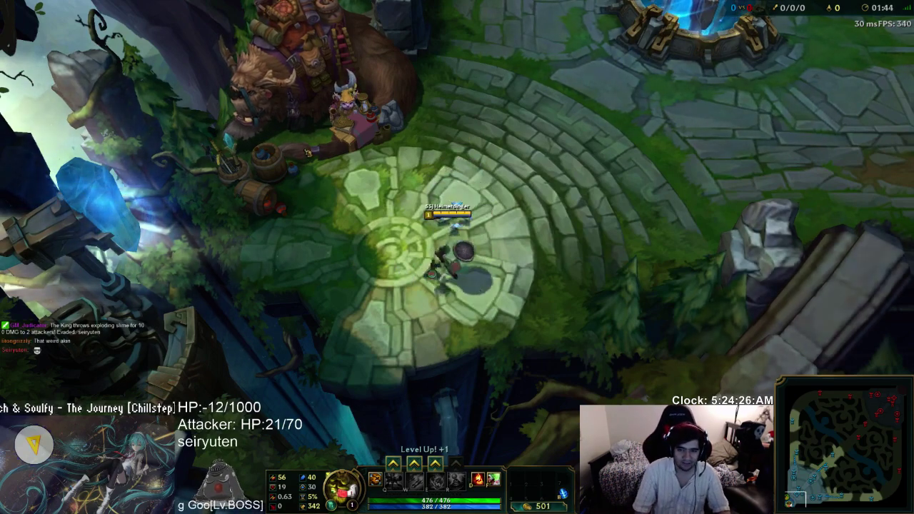
{"action": "right_click", "coordinate": [440, 240]}
{"action": "scroll", "coordinate": [440, 246], "scroll_direction": "up", "scroll_amount": 1}
{"action": "scroll", "coordinate": [296, 187], "scroll_direction": "up", "scroll_amount": 3}
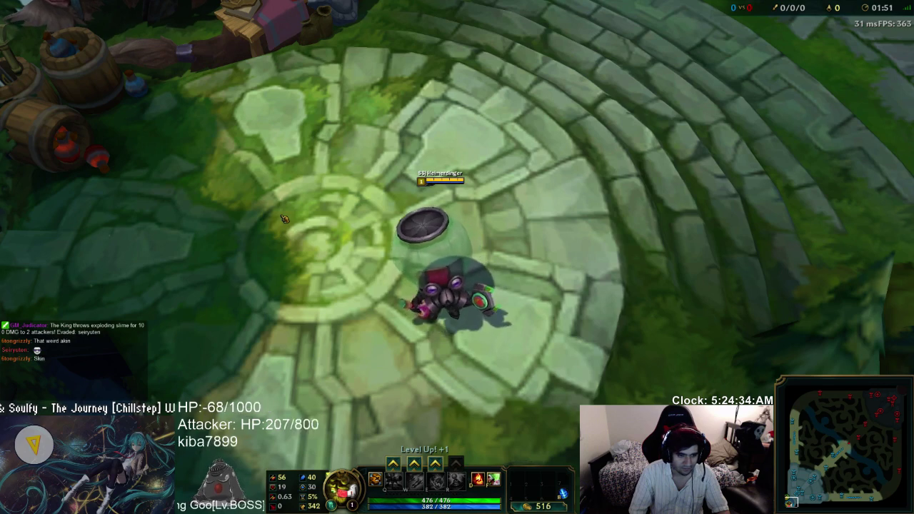
- Turn Heimerdinger in several directions to examine the skin from all sides, dismissing the LSI summoner information overlay
{"action": "right_click", "coordinate": [393, 231]}
{"action": "key", "text": "ctrl+x"}
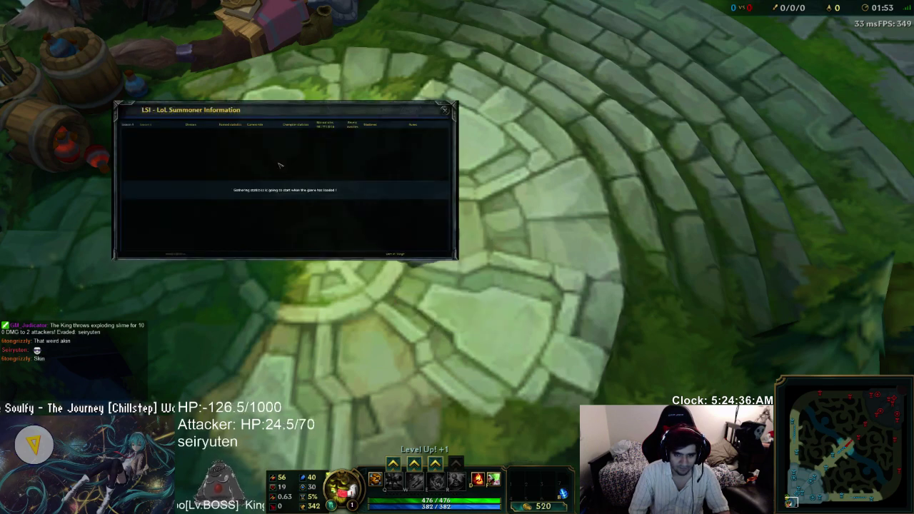
{"action": "key", "text": "shift+Tab"}
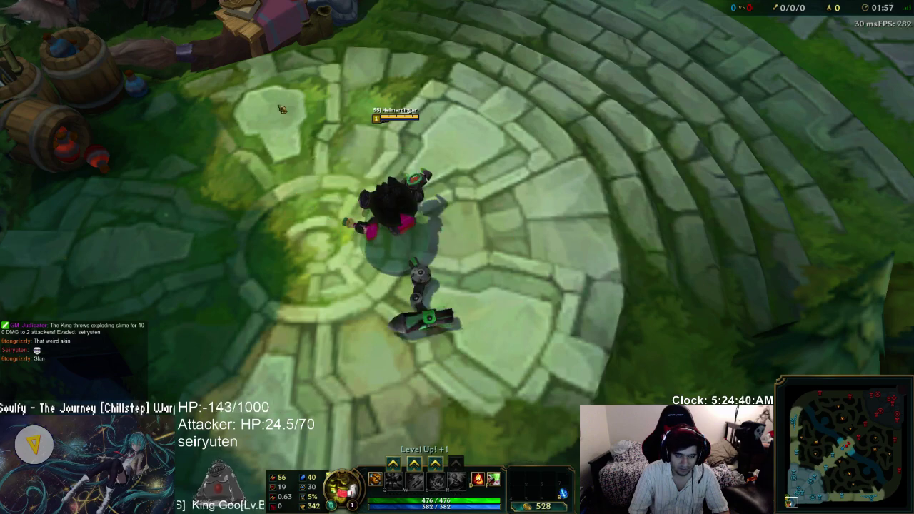
{"action": "right_click", "coordinate": [414, 123]}
{"action": "right_click", "coordinate": [430, 264]}
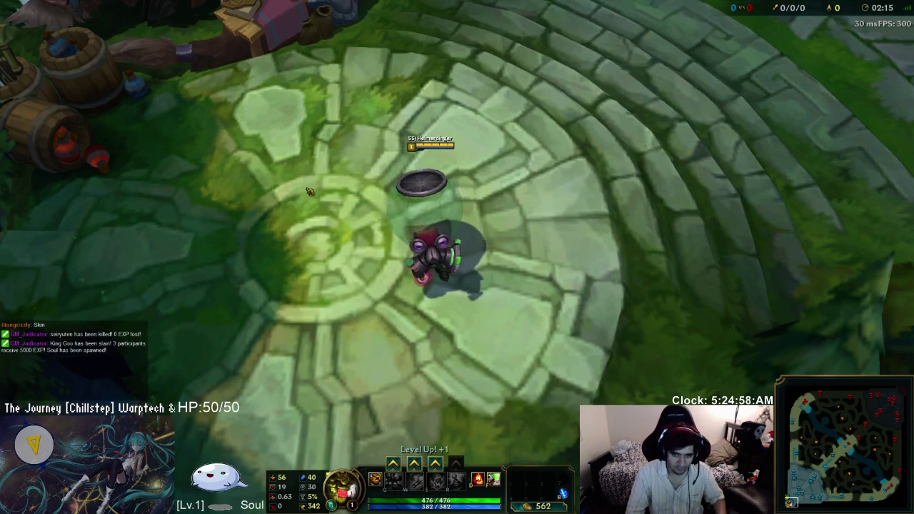
- Run Heimerdinger back and forth between the spawn platform and its steps to view the skin at normal camera distance
{"action": "scroll", "coordinate": [499, 234], "scroll_direction": "down", "scroll_amount": 5}
{"action": "right_click", "coordinate": [546, 197]}
{"action": "right_click", "coordinate": [577, 188]}
{"action": "right_click", "coordinate": [660, 147]}
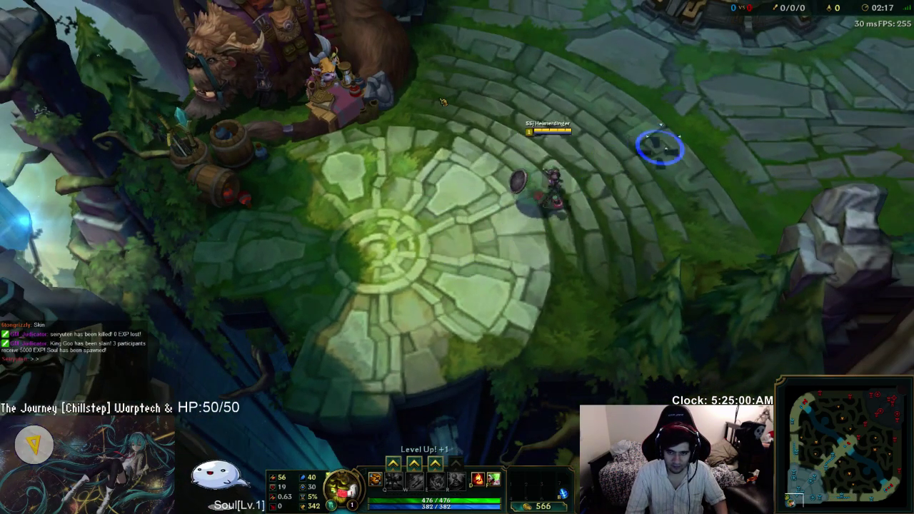
{"action": "right_click", "coordinate": [352, 210]}
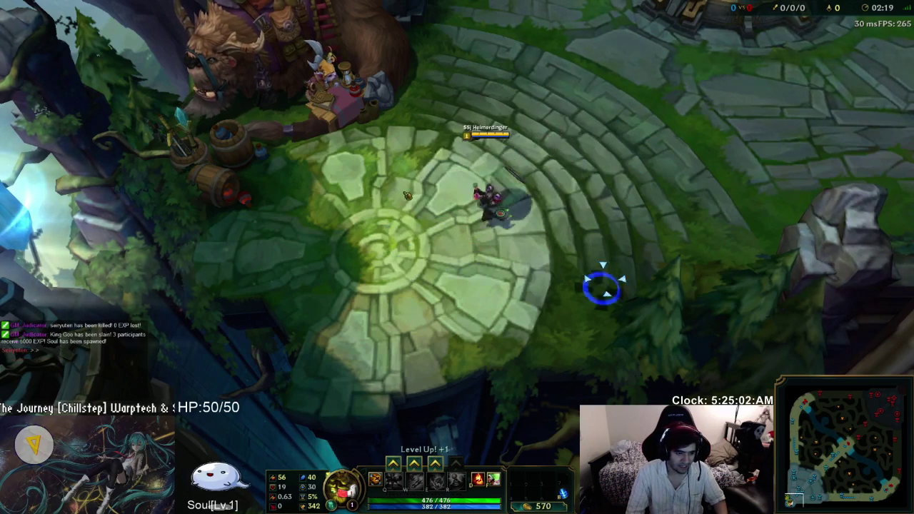
{"action": "right_click", "coordinate": [544, 127]}
{"action": "right_click", "coordinate": [495, 140]}
{"action": "right_click", "coordinate": [459, 214]}
{"action": "right_click", "coordinate": [612, 193]}
{"action": "right_click", "coordinate": [465, 151]}
{"action": "right_click", "coordinate": [404, 263]}
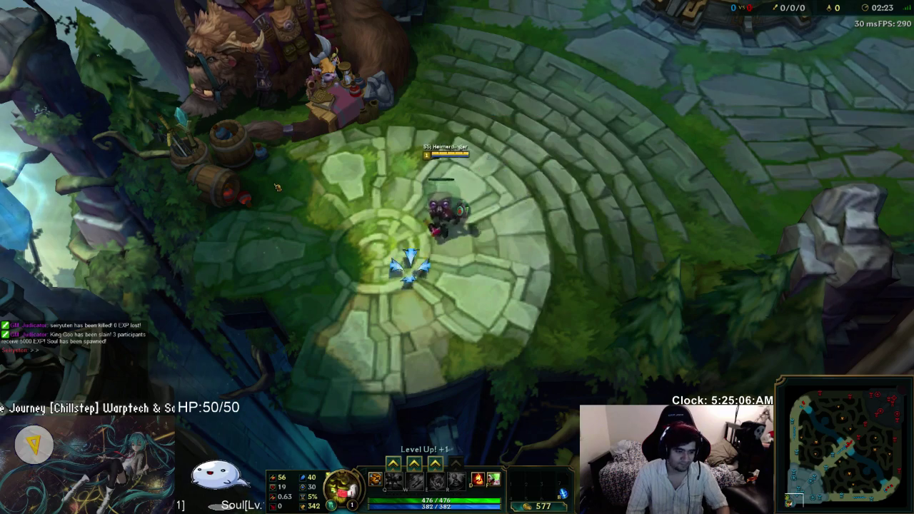
- Learn Heimerdinger's Q ability and place a turret at the centre of the spawn platform
{"action": "right_click", "coordinate": [602, 201]}
{"action": "key", "text": "q"}
{"action": "right_click", "coordinate": [485, 200]}
{"action": "right_click", "coordinate": [432, 185]}
{"action": "right_click", "coordinate": [441, 207]}
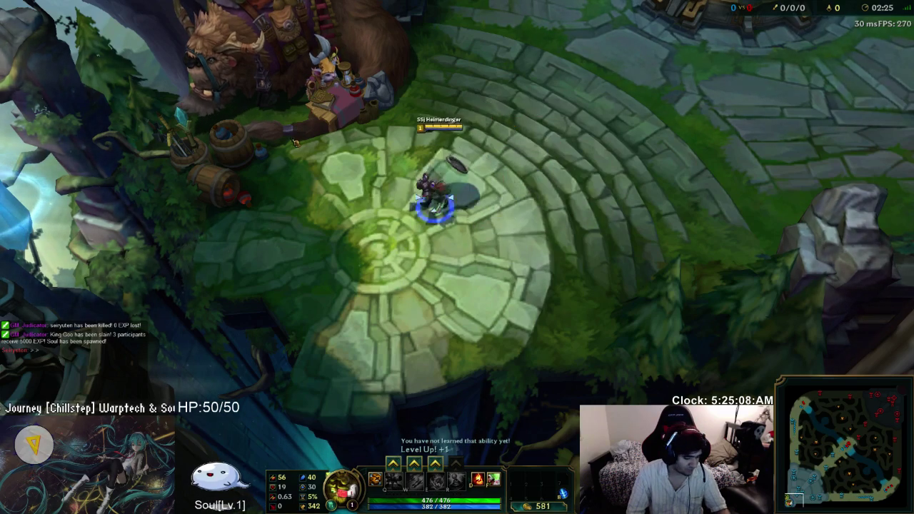
{"action": "right_click", "coordinate": [434, 251]}
{"action": "key", "text": "ctrl+q"}
{"action": "key", "text": "q"}
{"action": "key", "text": "q"}
{"action": "left_click", "coordinate": [378, 240]}
{"action": "right_click", "coordinate": [422, 198]}
{"action": "right_click", "coordinate": [409, 239]}
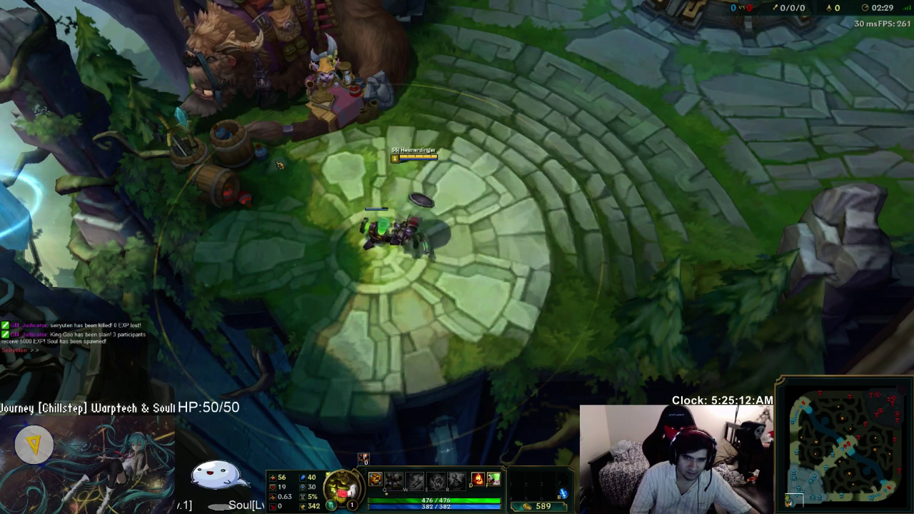
- Move Heimerdinger around the placed turret and out towards the Nexus to examine the look of both models
{"action": "right_click", "coordinate": [363, 238]}
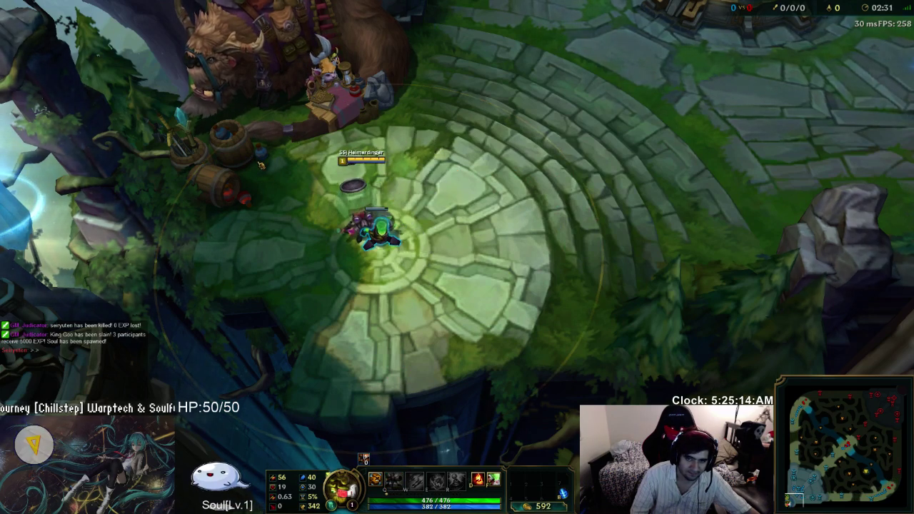
{"action": "right_click", "coordinate": [412, 250]}
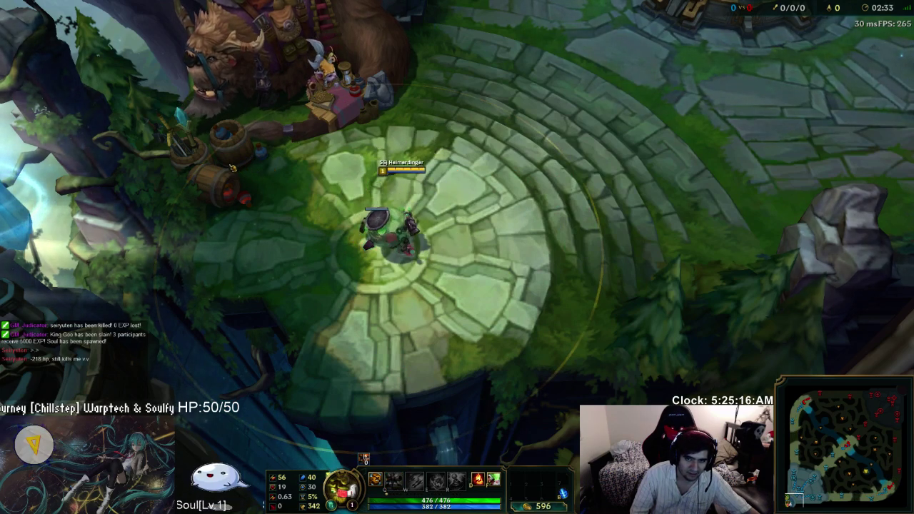
{"action": "right_click", "coordinate": [537, 145]}
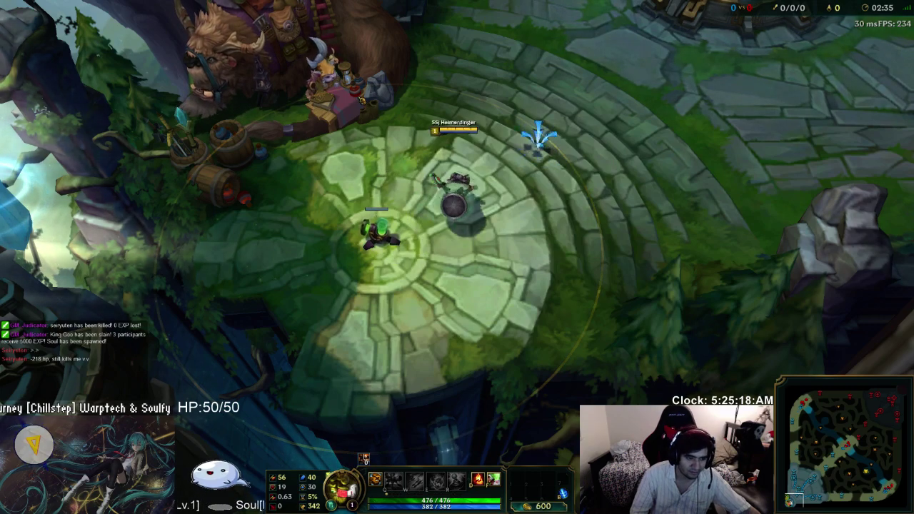
{"action": "right_click", "coordinate": [574, 148]}
{"action": "right_click", "coordinate": [646, 155]}
{"action": "right_click", "coordinate": [860, 45]}
{"action": "right_click", "coordinate": [653, 160]}
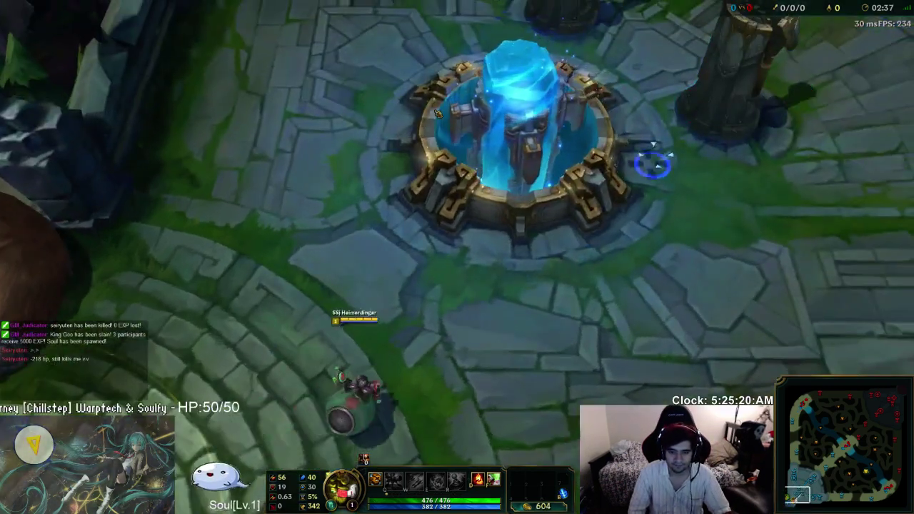
- Exit the running match and confirm leaving the game
{"action": "key", "text": "Escape"}
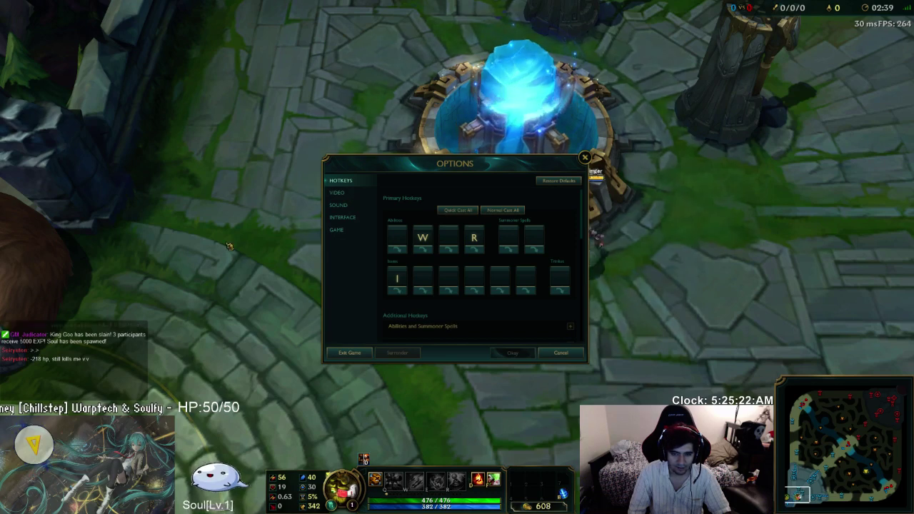
{"action": "left_click", "coordinate": [349, 353]}
{"action": "left_click", "coordinate": [486, 259]}
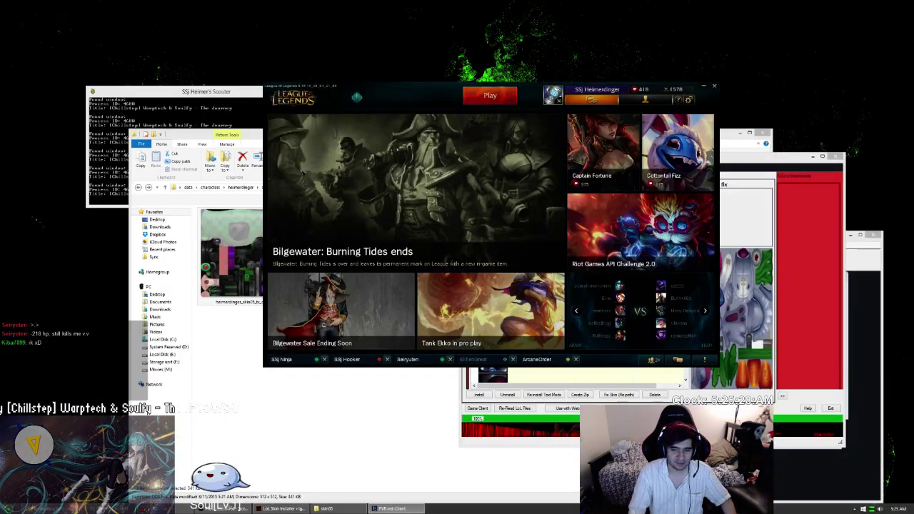
- Switch to LoL Skin Installer and uninstall the Heimerdinger Spooky skin
{"action": "key", "text": "alt+Tab"}
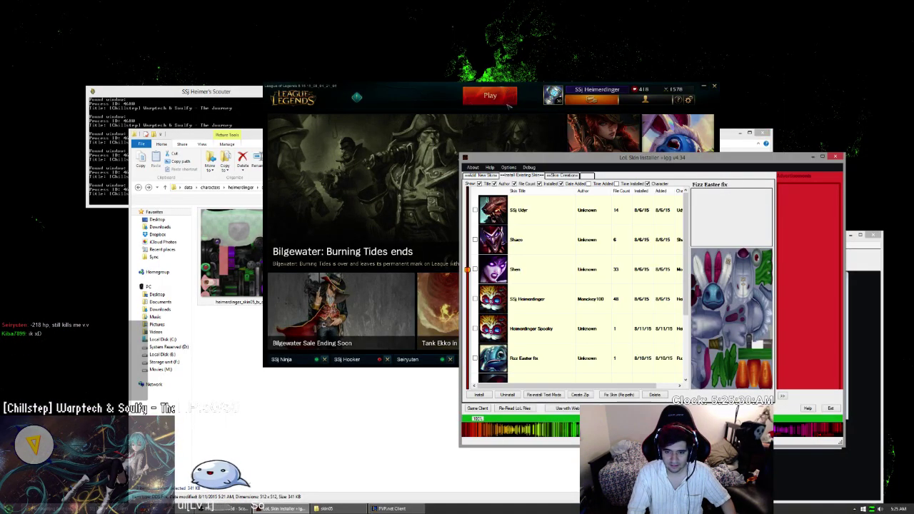
{"action": "left_click", "coordinate": [524, 239]}
{"action": "scroll", "coordinate": [578, 286], "scroll_direction": "down", "scroll_amount": 3}
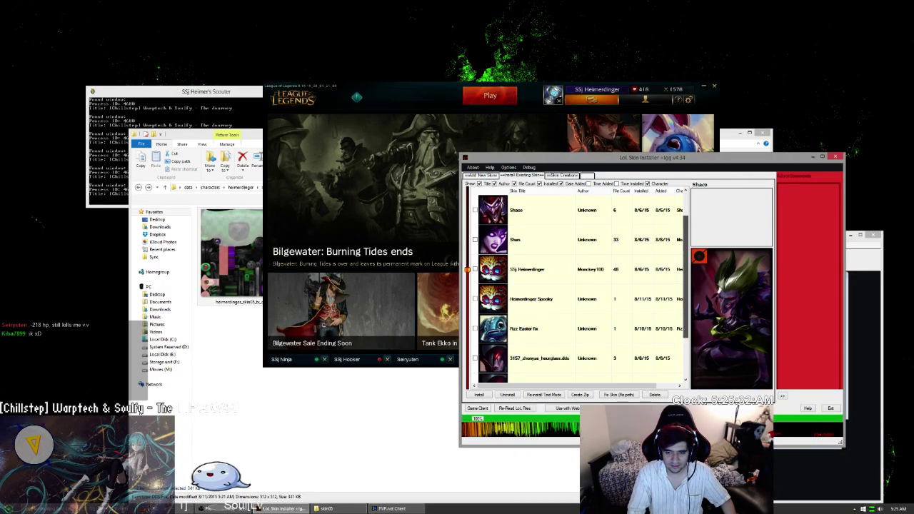
{"action": "scroll", "coordinate": [578, 285], "scroll_direction": "up", "scroll_amount": 3}
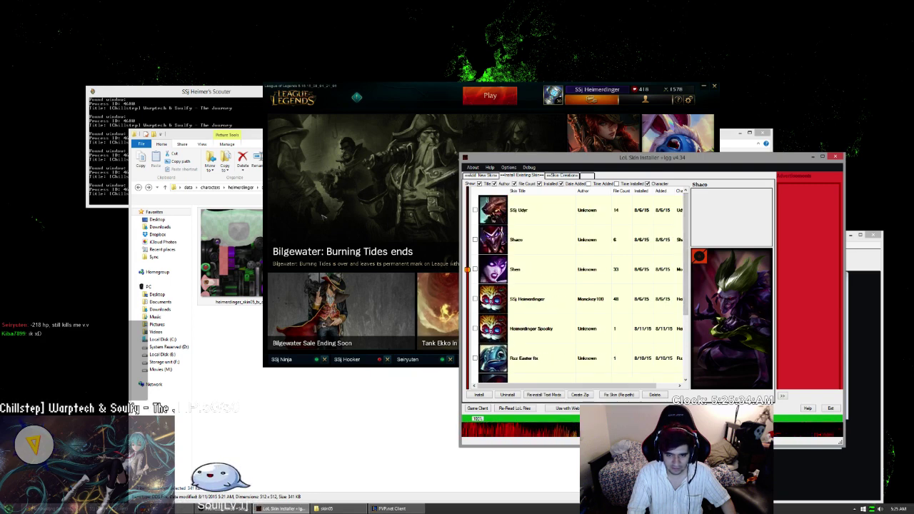
{"action": "left_click", "coordinate": [482, 325]}
{"action": "left_click", "coordinate": [468, 327]}
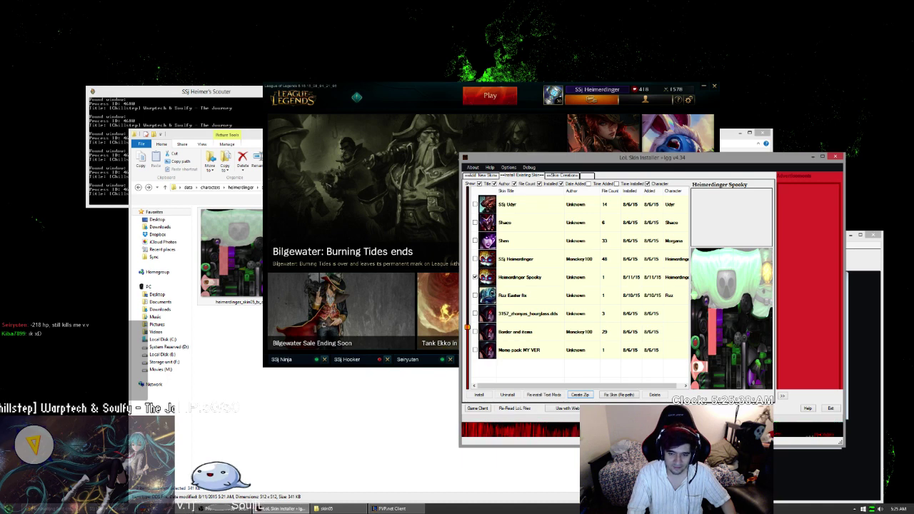
{"action": "key", "text": "Down"}
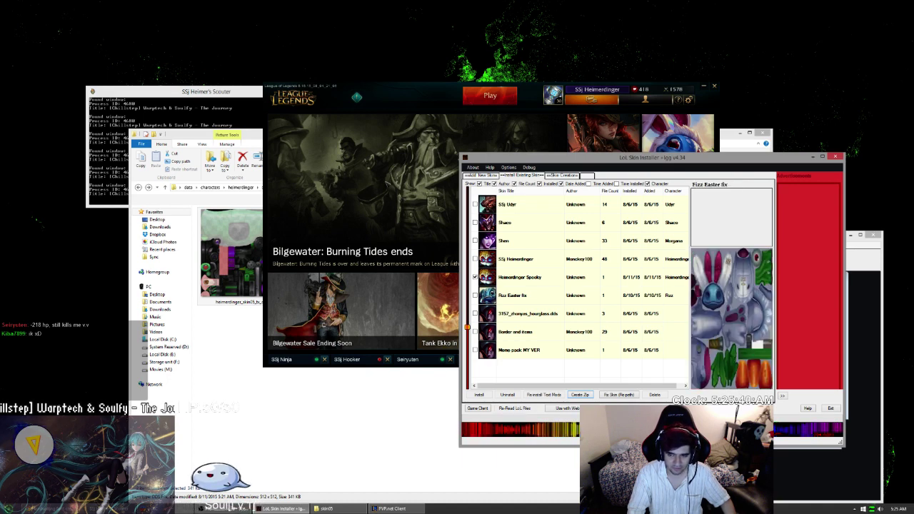
{"action": "key", "text": "Return"}
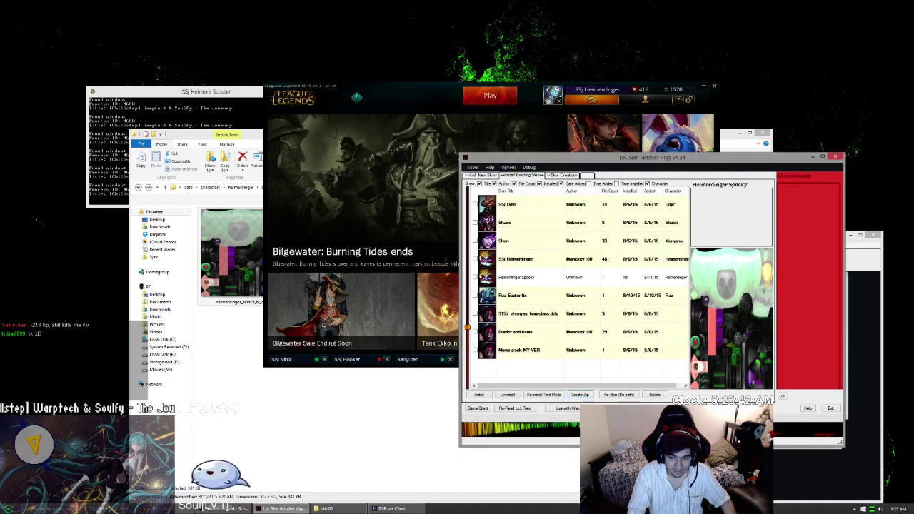
- Delete the Heimerdinger Spooky entry from the list of installed skins and confirm the deletion
{"action": "left_click", "coordinate": [655, 395]}
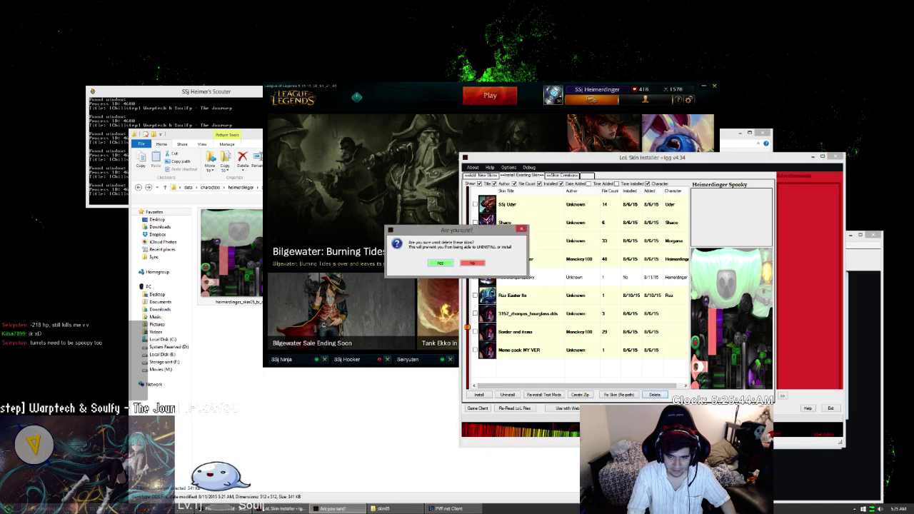
{"action": "key", "text": "Return"}
{"action": "left_click", "coordinate": [436, 421]}
- Switch to File Explorer and browse from the characters folder through heimerdinger and skins to the skin05 textures
{"action": "left_click", "coordinate": [250, 261]}
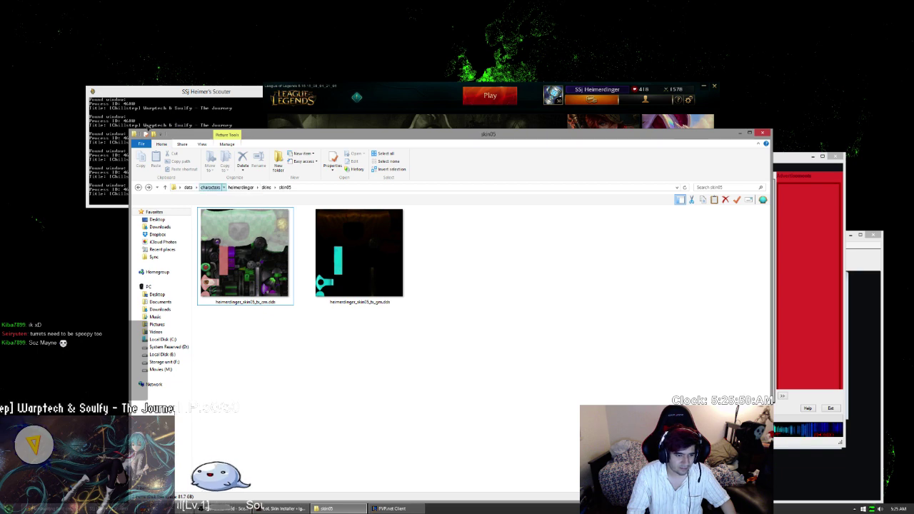
{"action": "left_click", "coordinate": [210, 187]}
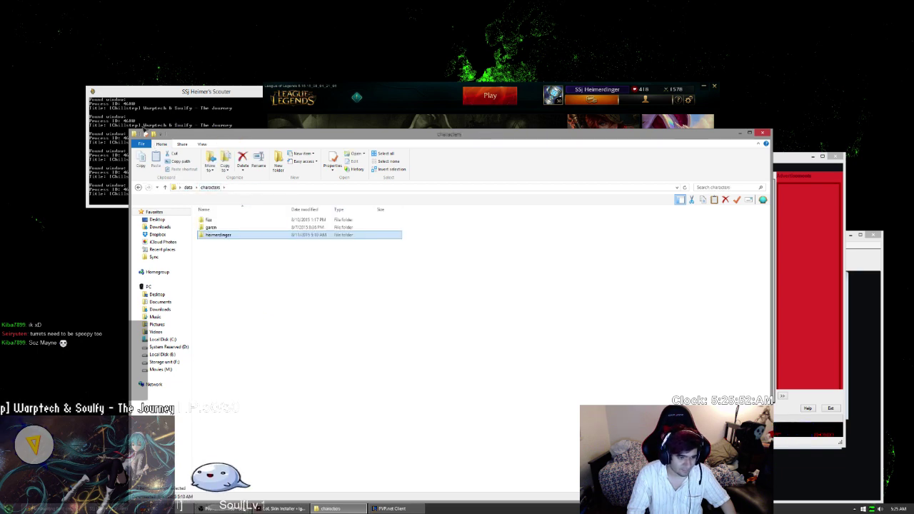
{"action": "key", "text": "Return"}
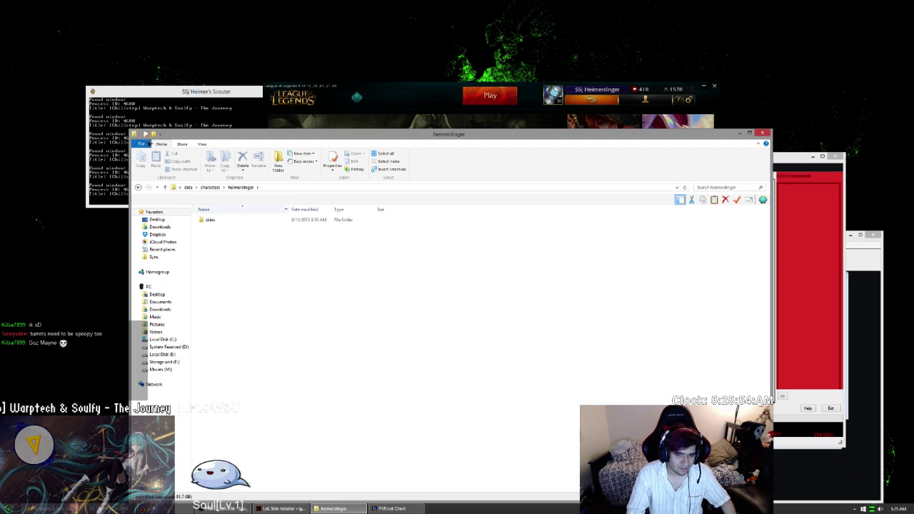
{"action": "key", "text": "Down"}
{"action": "key", "text": "Return"}
{"action": "key", "text": "Down"}
{"action": "key", "text": "Return"}
{"action": "key", "text": "Down"}
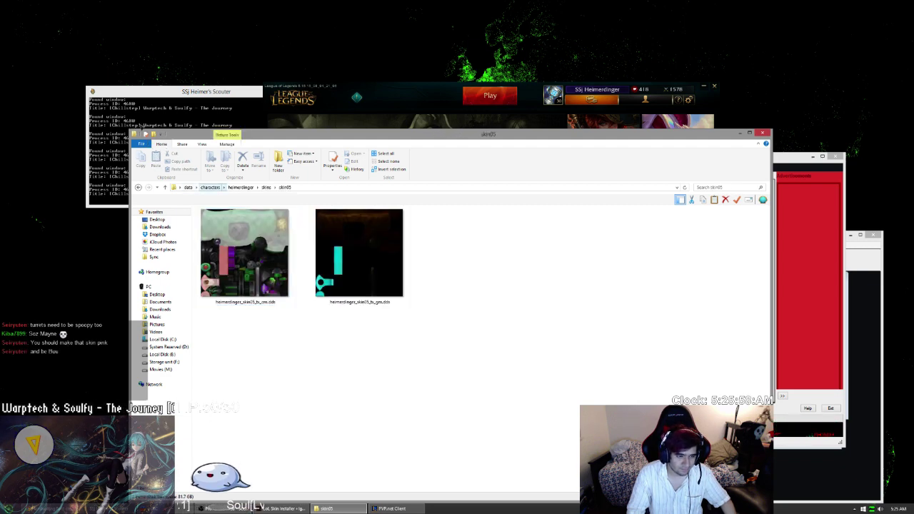
{"action": "left_click", "coordinate": [201, 304]}
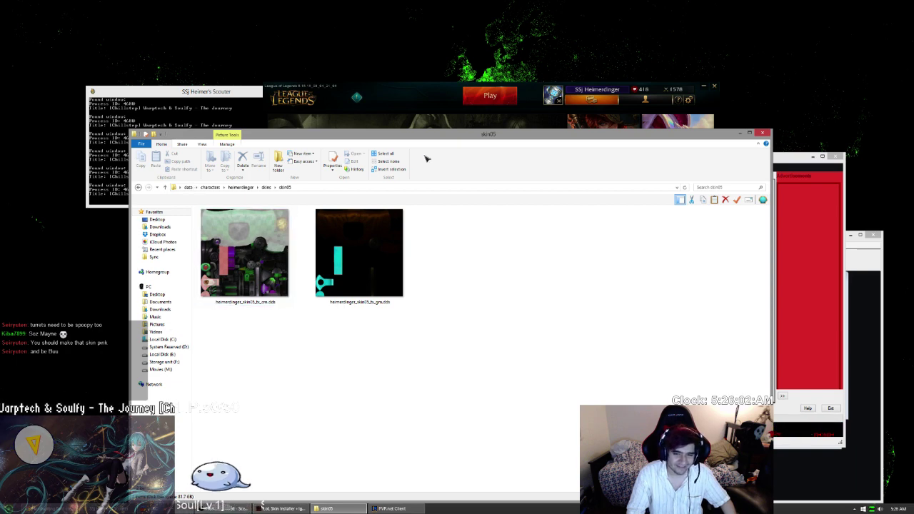
- Close the skin05 folder window, show the desktop icons and open the desktop folder holding the stream and modding files
{"action": "left_click", "coordinate": [763, 134]}
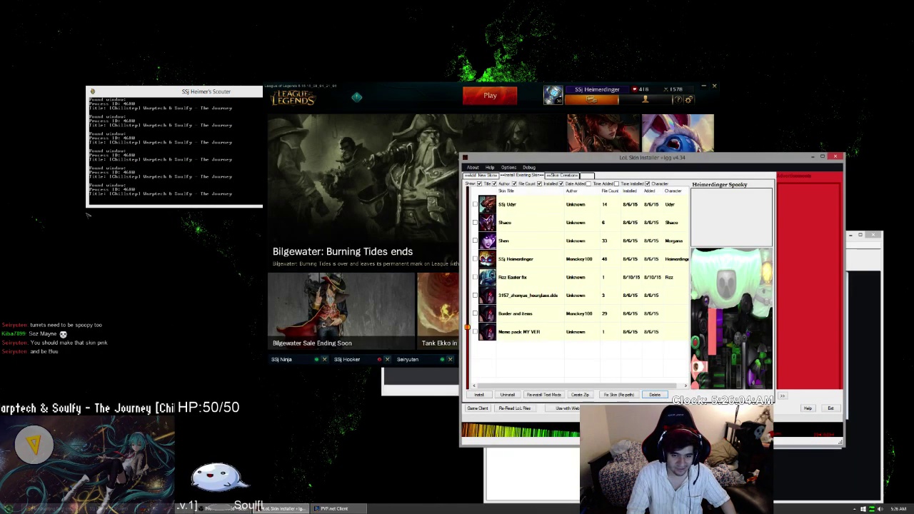
{"action": "double_click", "coordinate": [762, 134]}
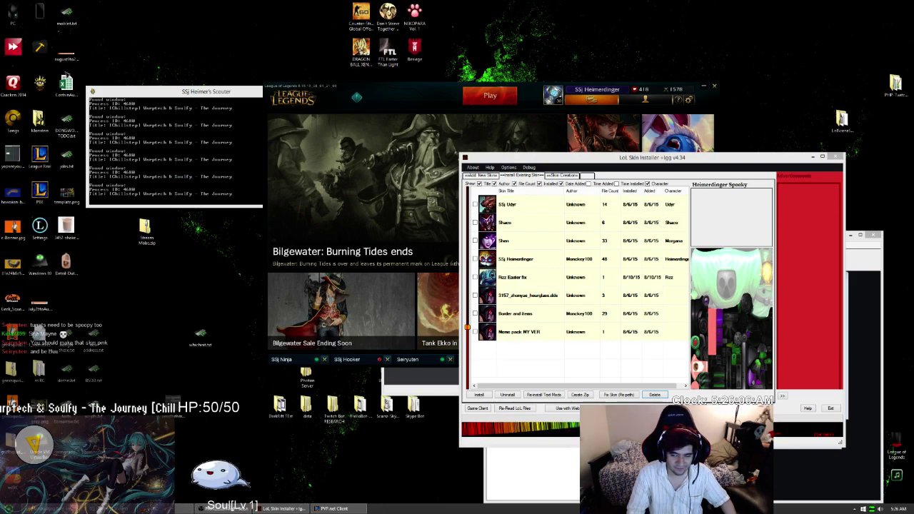
{"action": "double_click", "coordinate": [40, 85]}
{"action": "scroll", "coordinate": [315, 234], "scroll_direction": "down", "scroll_amount": 3}
{"action": "scroll", "coordinate": [423, 336], "scroll_direction": "down", "scroll_amount": 2}
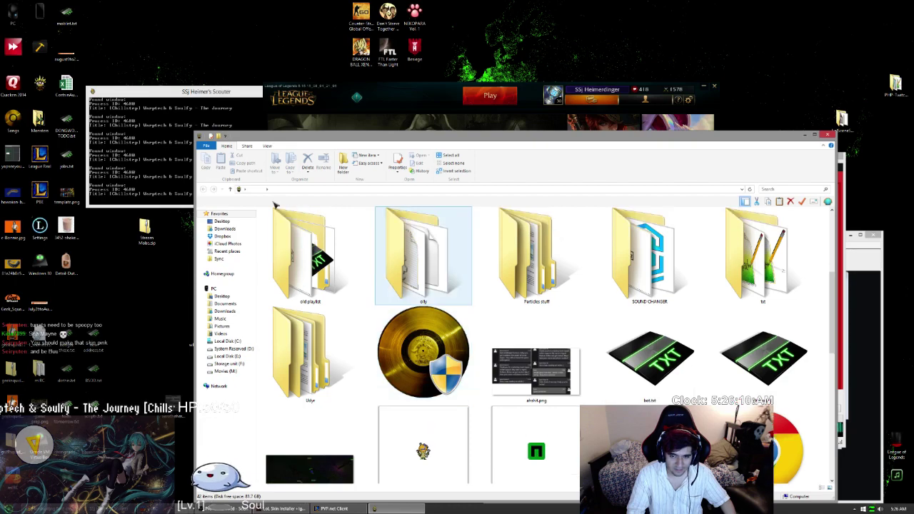
{"action": "scroll", "coordinate": [458, 204], "scroll_direction": "up", "scroll_amount": 4}
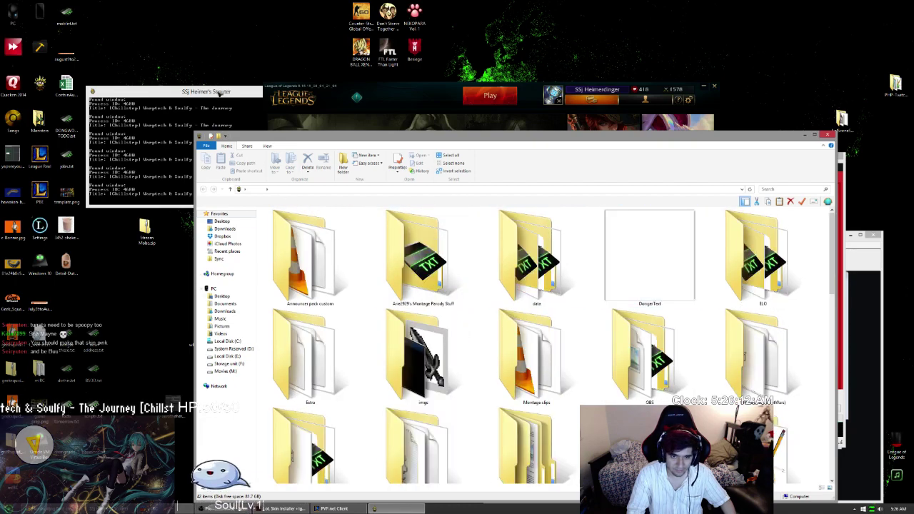
- Look through the folder's contents at a smaller icon size and open the LOLViewer11.16.2012 folder
{"action": "left_click_drag", "start_coordinate": [238, 135], "coordinate": [197, 46]}
{"action": "scroll", "coordinate": [267, 279], "scroll_direction": "down", "scroll_amount": 5}
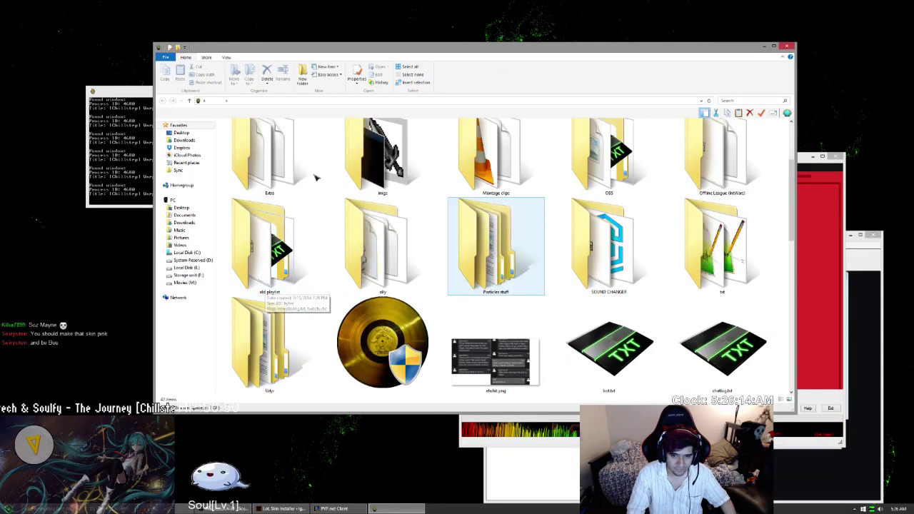
{"action": "scroll", "coordinate": [318, 178], "scroll_direction": "down", "scroll_amount": 2}
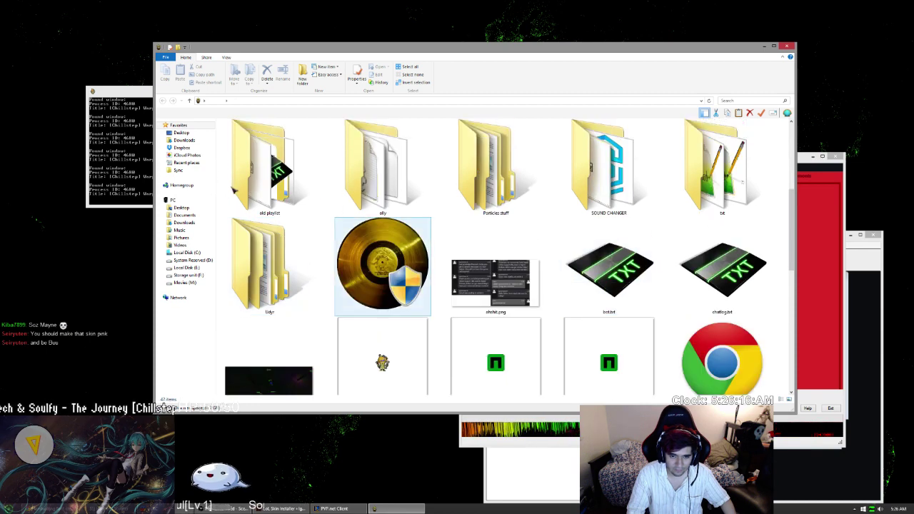
{"action": "scroll", "coordinate": [235, 190], "scroll_direction": "up", "scroll_amount": 2}
{"action": "scroll", "coordinate": [346, 179], "scroll_direction": "up", "scroll_amount": 2}
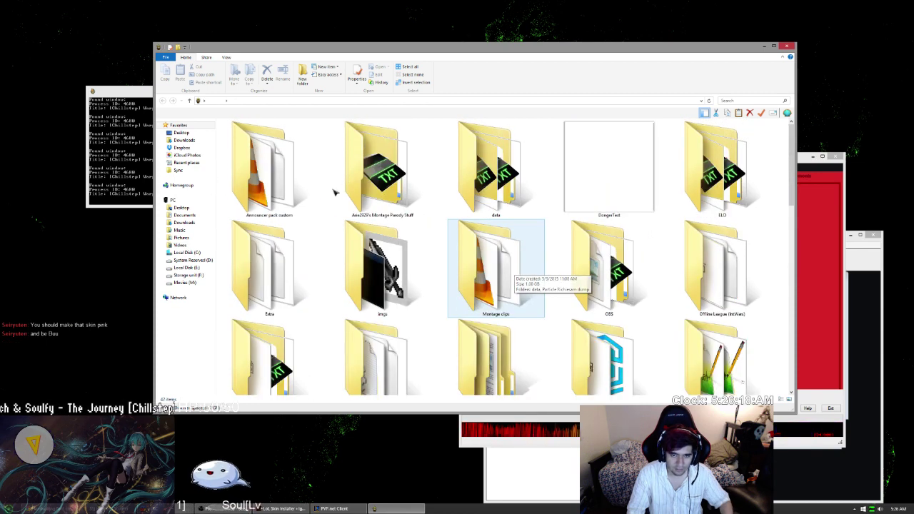
{"action": "scroll", "coordinate": [325, 139], "scroll_direction": "down", "scroll_amount": 2, "text": "ctrl"}
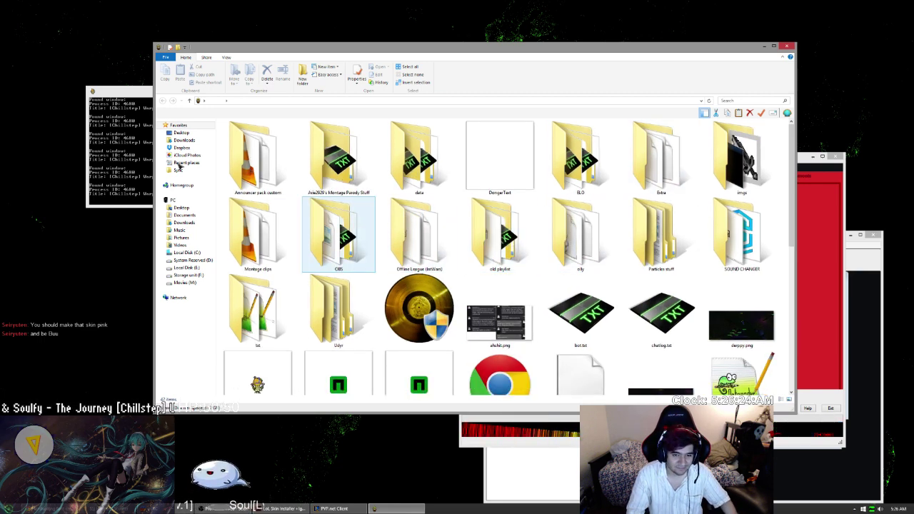
{"action": "scroll", "coordinate": [321, 171], "scroll_direction": "down", "scroll_amount": 3}
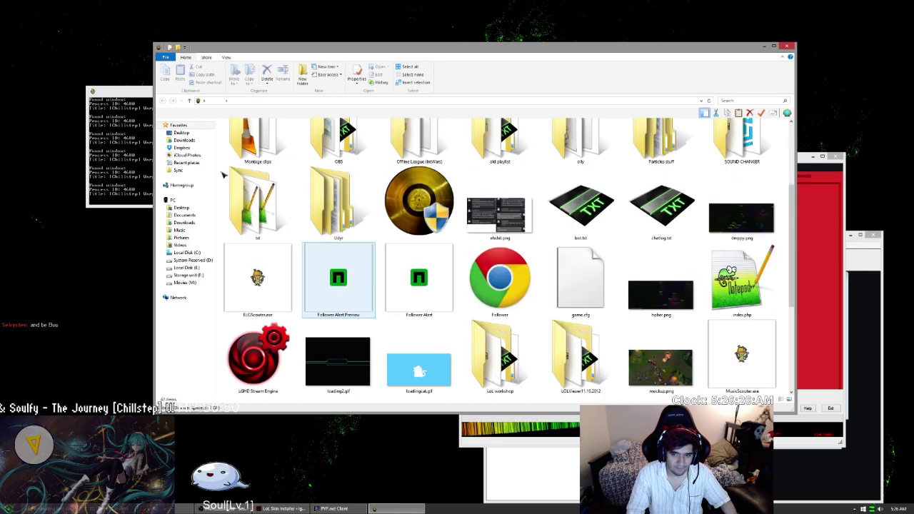
{"action": "key", "text": "Right"}
{"action": "key", "text": "Return"}
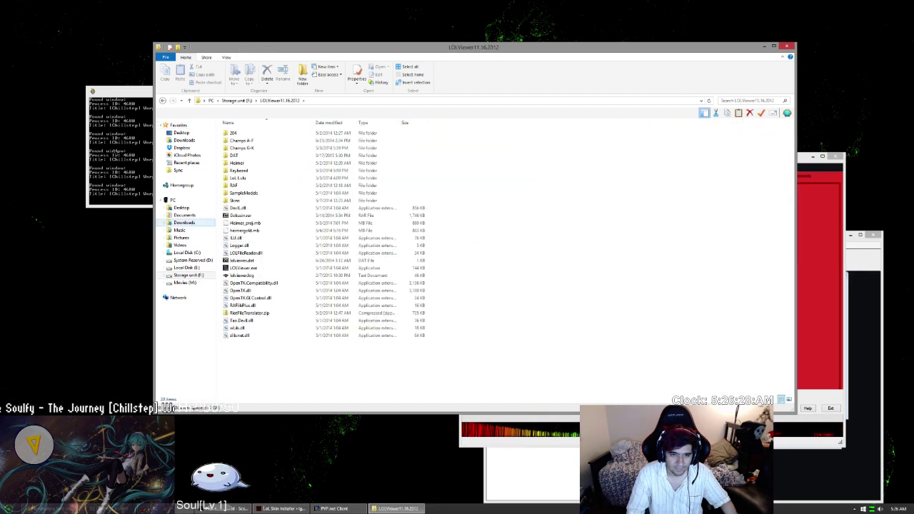
- Browse from LOLViewer11.16.2012 through Skins, DATA and Characters to the New Failed heim folder
{"action": "double_click", "coordinate": [237, 201]}
{"action": "double_click", "coordinate": [242, 133]}
{"action": "double_click", "coordinate": [241, 133]}
{"action": "key", "text": "Left"}
{"action": "key", "text": "Left"}
{"action": "key", "text": "Left"}
{"action": "key", "text": "Right"}
{"action": "key", "text": "Right"}
{"action": "key", "text": "Right"}
{"action": "key", "text": "Right"}
{"action": "key", "text": "Left"}
{"action": "key", "text": "Left"}
{"action": "key", "text": "Left"}
{"action": "key", "text": "Right"}
{"action": "key", "text": "Left"}
{"action": "key", "text": "Left"}
{"action": "key", "text": "Left"}
{"action": "key", "text": "Left"}
{"action": "key", "text": "Return"}
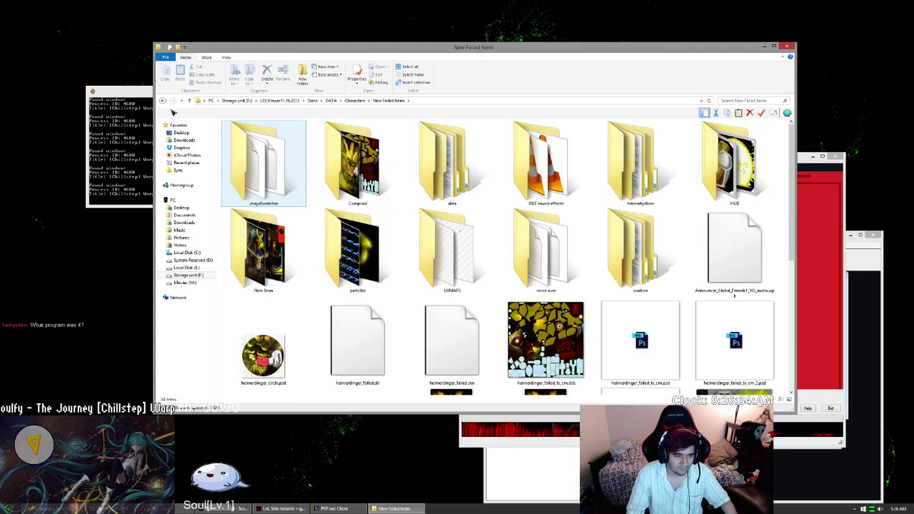
- Open the Compiled folder, enlarge its icons and examine the heimerdinger_failed_tx_cm.dds texture
{"action": "key", "text": "Right"}
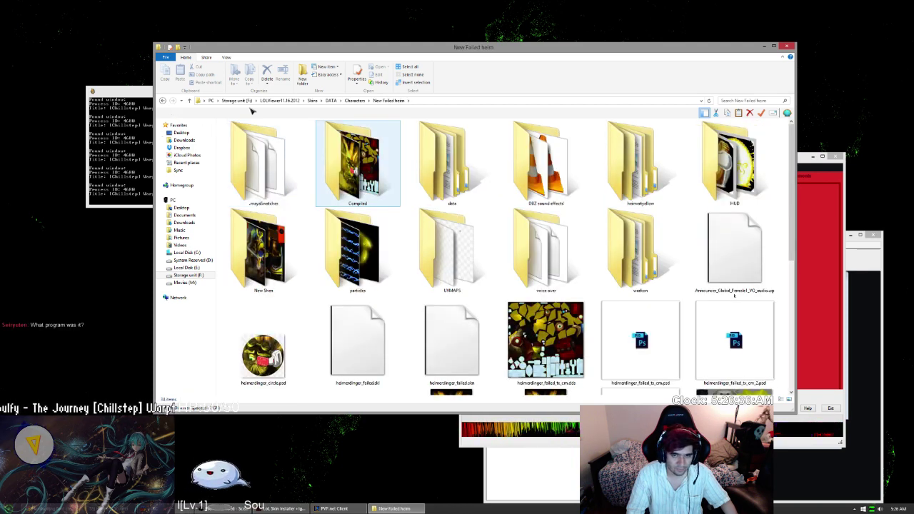
{"action": "key", "text": "Right"}
{"action": "key", "text": "Left"}
{"action": "key", "text": "Return"}
{"action": "scroll", "coordinate": [490, 122], "scroll_direction": "up", "scroll_amount": 4}
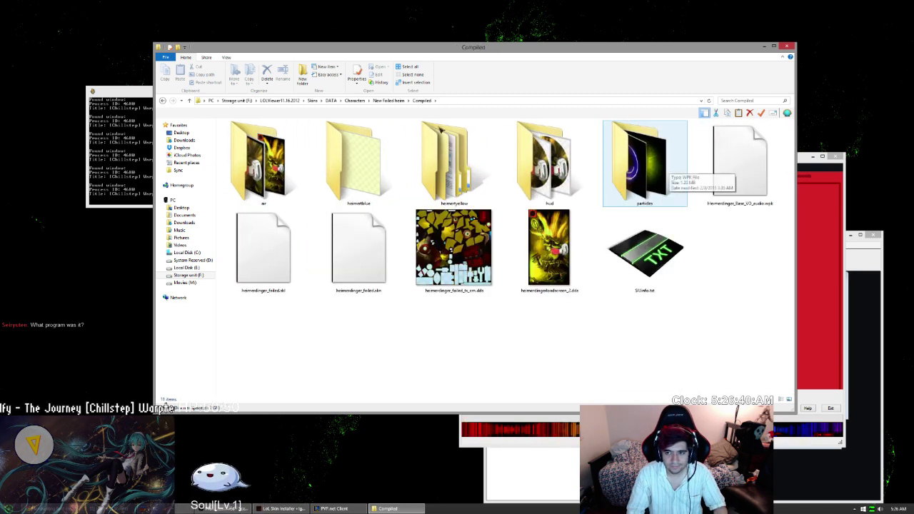
{"action": "key", "text": "Left"}
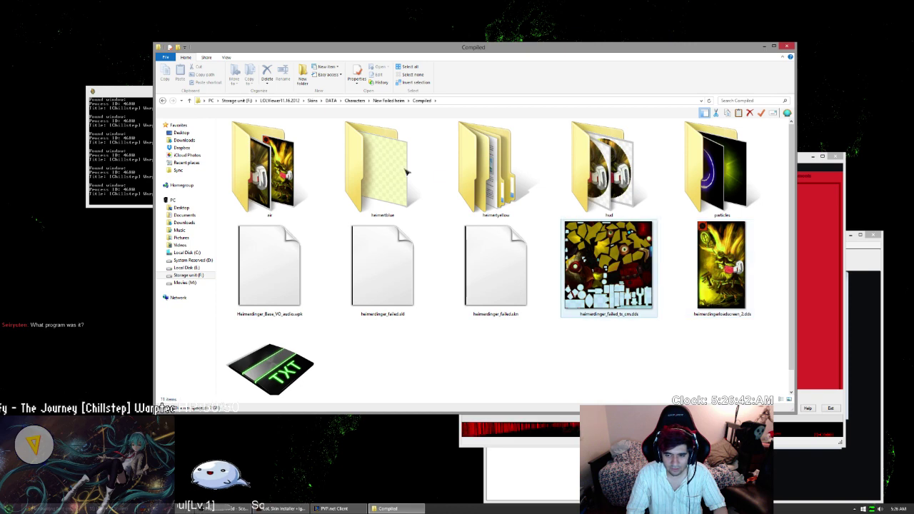
{"action": "key", "text": "Left"}
{"action": "key", "text": "Right"}
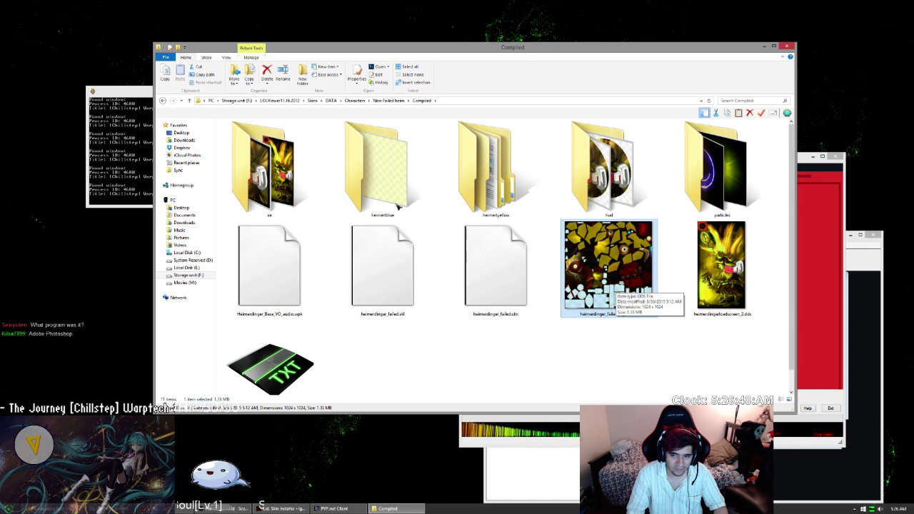
- Examine the textures in the particles and hud subfolders of Compiled
{"action": "left_click", "coordinate": [320, 255]}
{"action": "key", "text": "Return"}
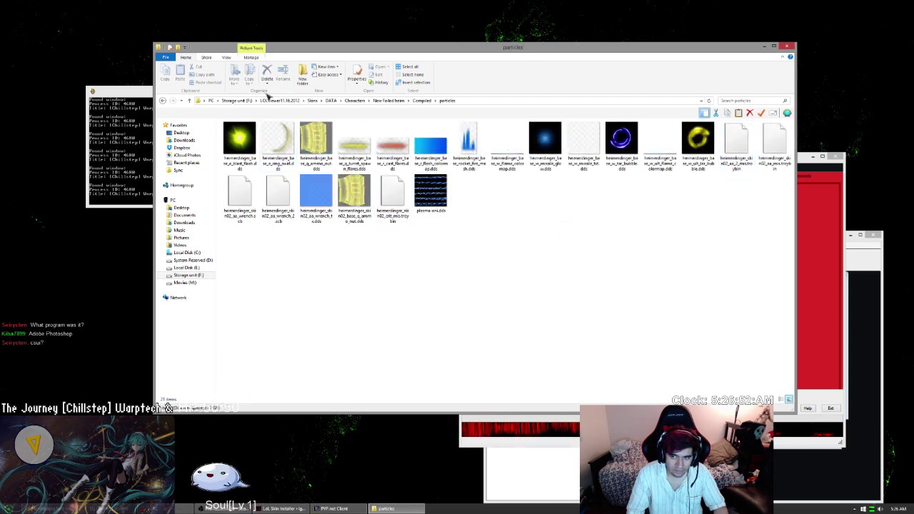
{"action": "key", "text": "BackSpace"}
{"action": "key", "text": "Left"}
{"action": "key", "text": "Return"}
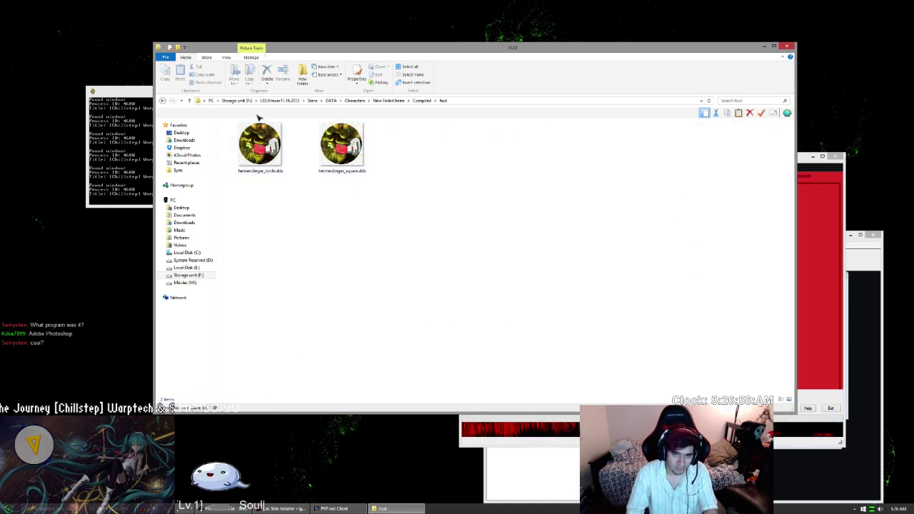
- Examine the skin02 and particles subfolders inside the heimertyellow folder of Compiled
{"action": "key", "text": "BackSpace"}
{"action": "key", "text": "Left"}
{"action": "key", "text": "Return"}
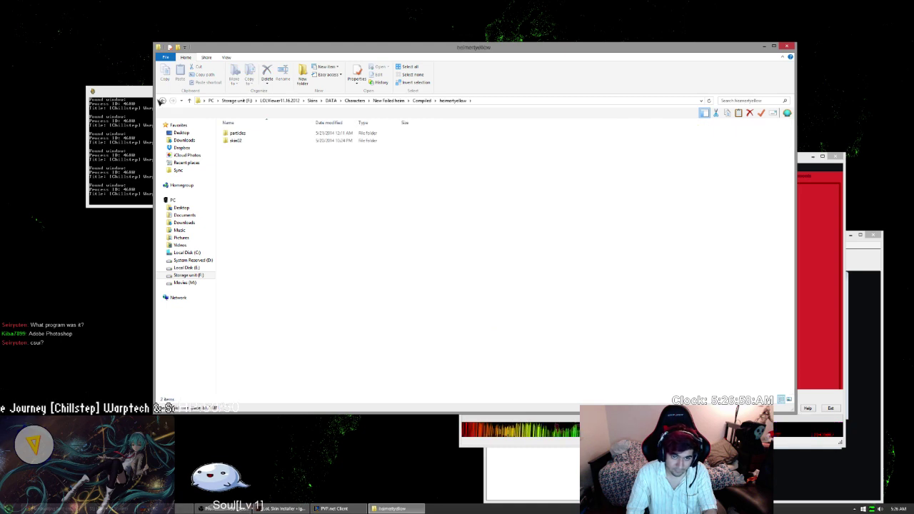
{"action": "key", "text": "Down"}
{"action": "key", "text": "Return"}
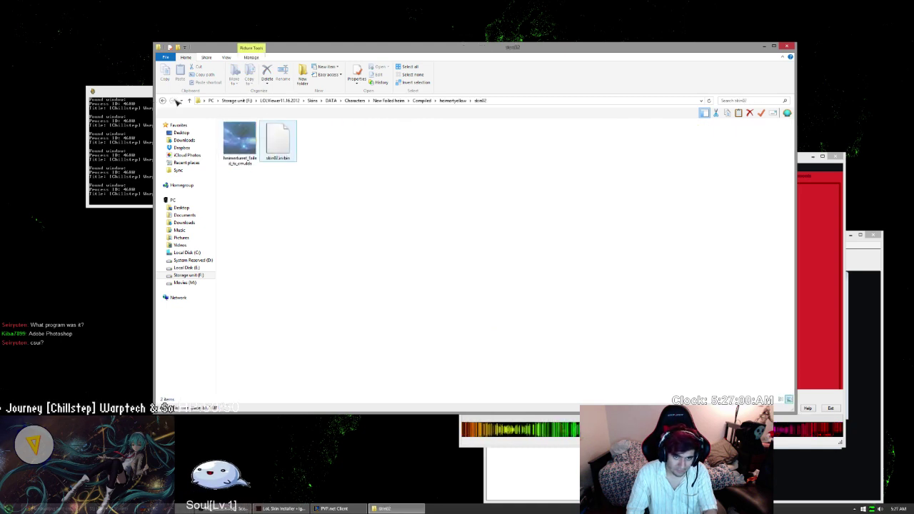
{"action": "key", "text": "BackSpace"}
{"action": "key", "text": "Up"}
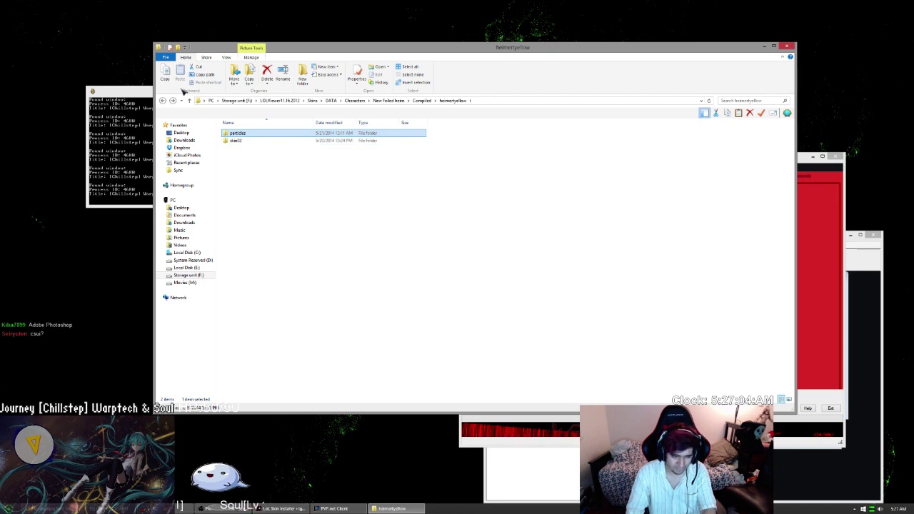
{"action": "key", "text": "Return"}
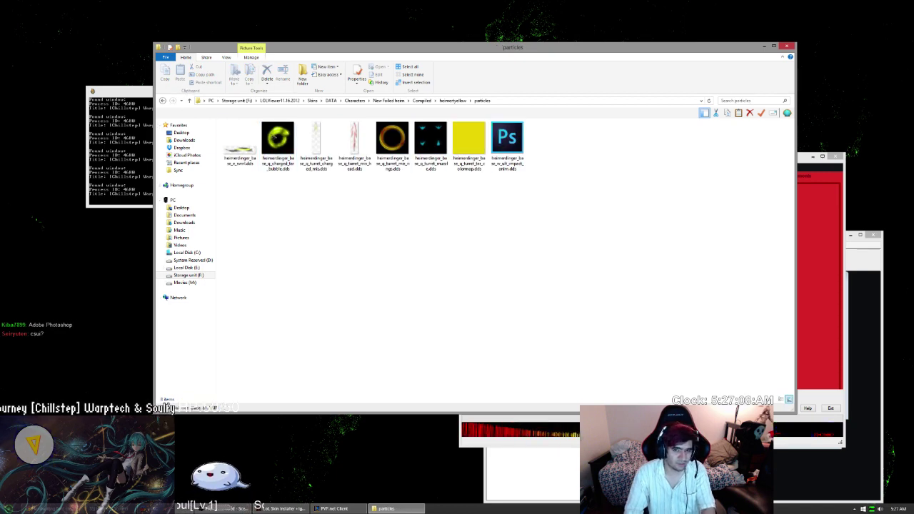
{"action": "left_click", "coordinate": [392, 139]}
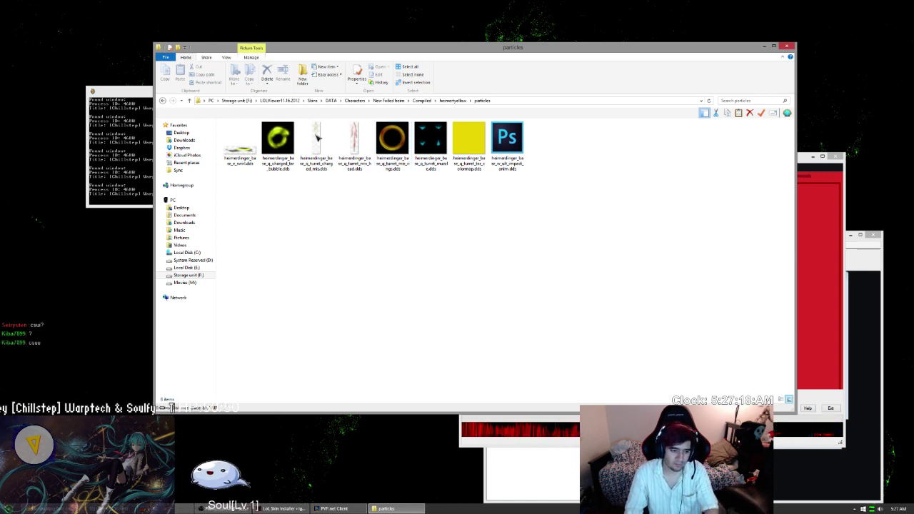
- Go back to Compiled and examine the particle textures inside the heimertblue folder
{"action": "key", "text": "alt+Left"}
{"action": "key", "text": "alt+Left"}
{"action": "double_click", "coordinate": [357, 149]}
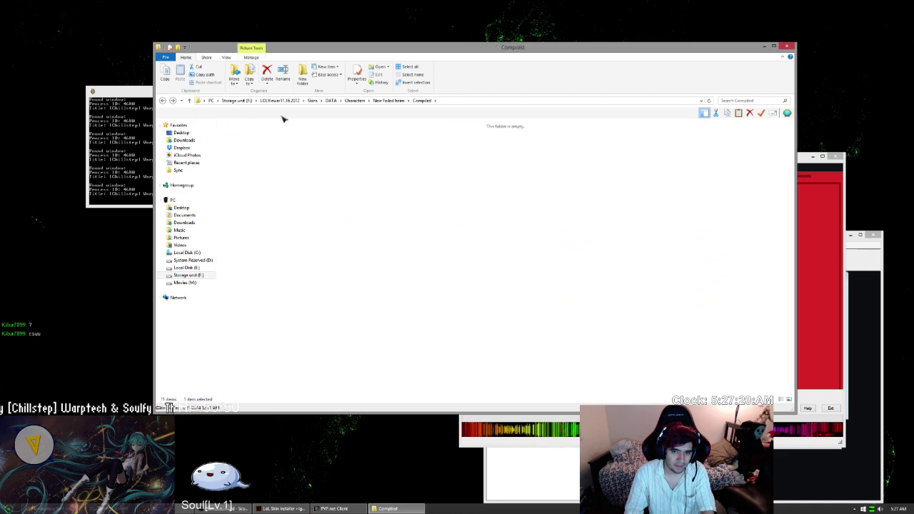
{"action": "double_click", "coordinate": [239, 139]}
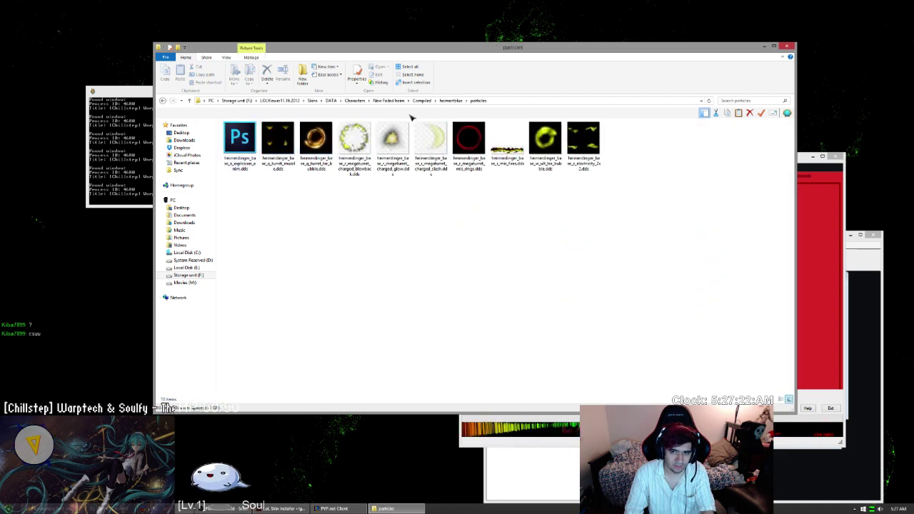
- Check the air folder in Compiled and return to the New Failed heim folder
{"action": "key", "text": "alt+Left"}
{"action": "key", "text": "alt+Left"}
{"action": "double_click", "coordinate": [280, 158]}
{"action": "key", "text": "alt+Left"}
{"action": "key", "text": "alt+Up"}
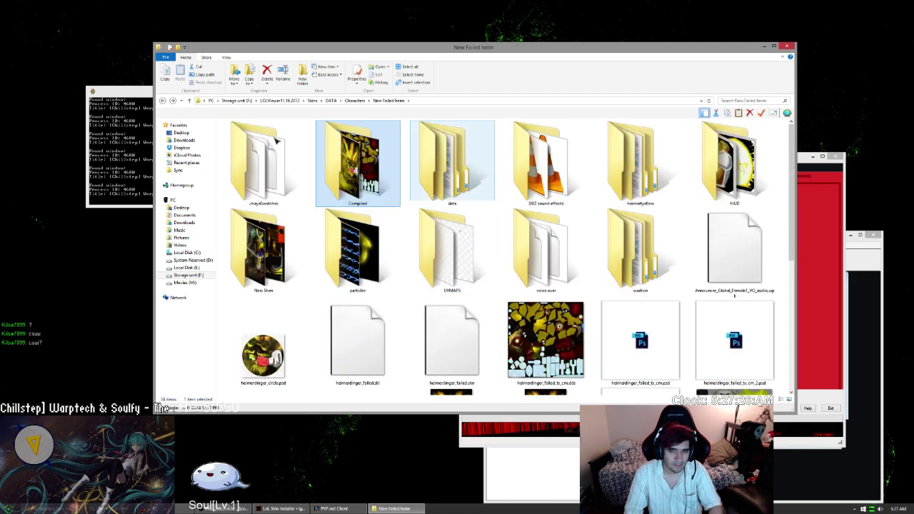
- Examine the custom item icons in the HUD folder and its spells subfolder, and return to New Failed heim
{"action": "double_click", "coordinate": [735, 171]}
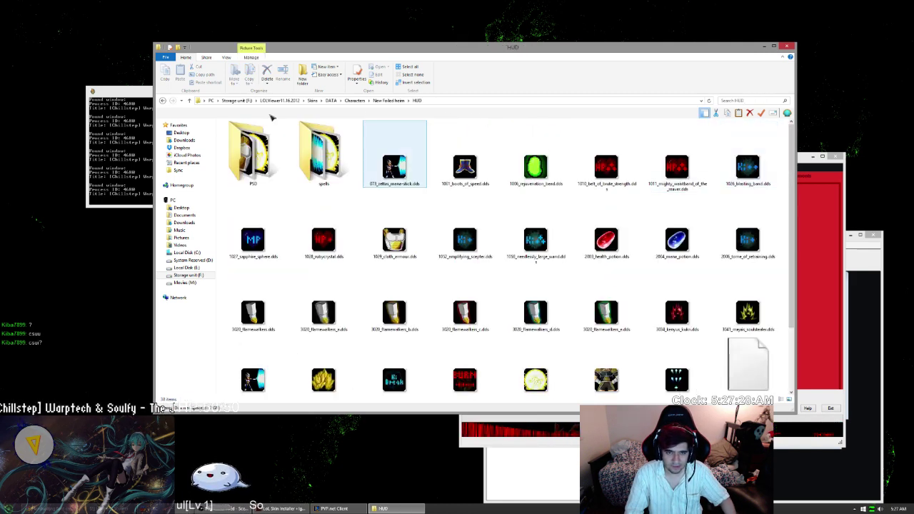
{"action": "scroll", "coordinate": [261, 118], "scroll_direction": "down", "scroll_amount": 2}
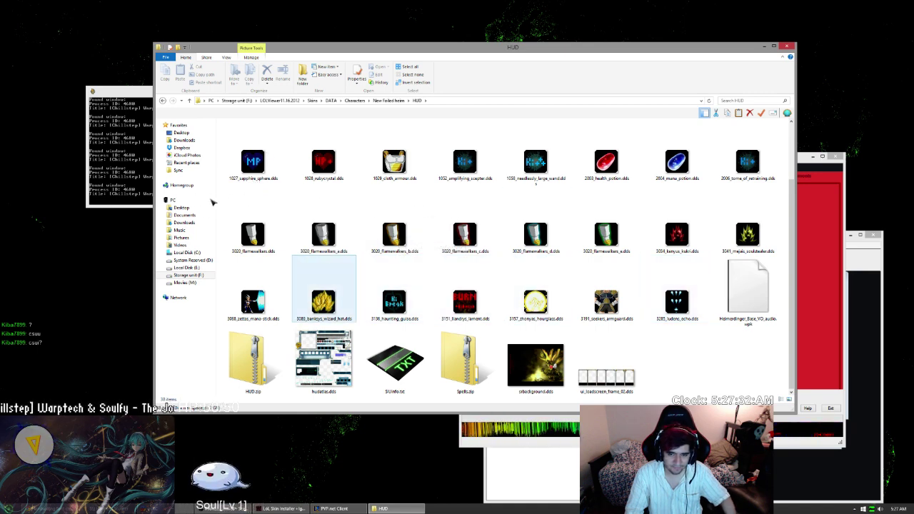
{"action": "key", "text": "Down"}
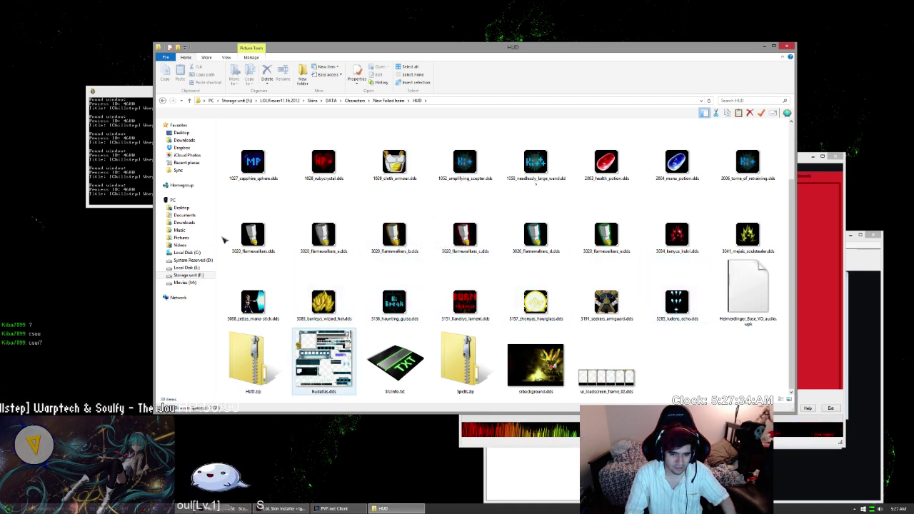
{"action": "scroll", "coordinate": [334, 357], "scroll_direction": "up", "scroll_amount": 2}
{"action": "double_click", "coordinate": [328, 158]}
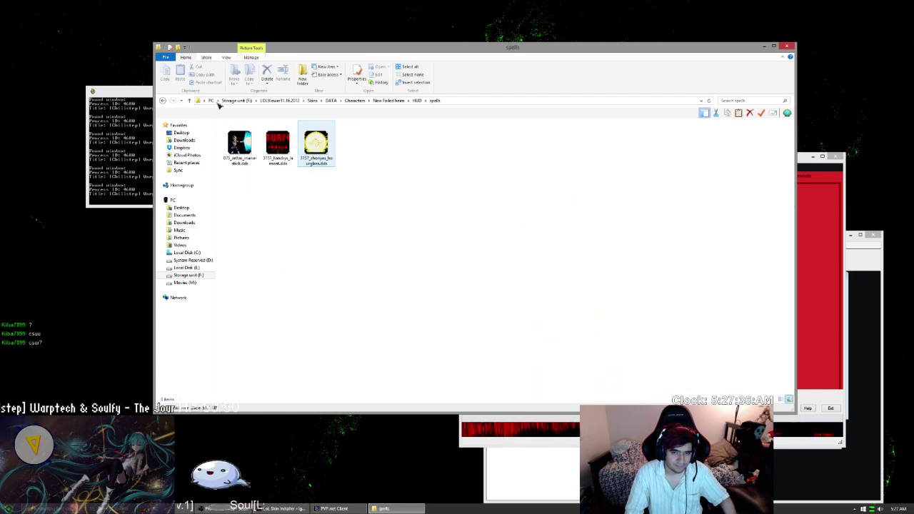
{"action": "key", "text": "shift+Tab"}
{"action": "key", "text": "BackSpace"}
{"action": "key", "text": "BackSpace"}
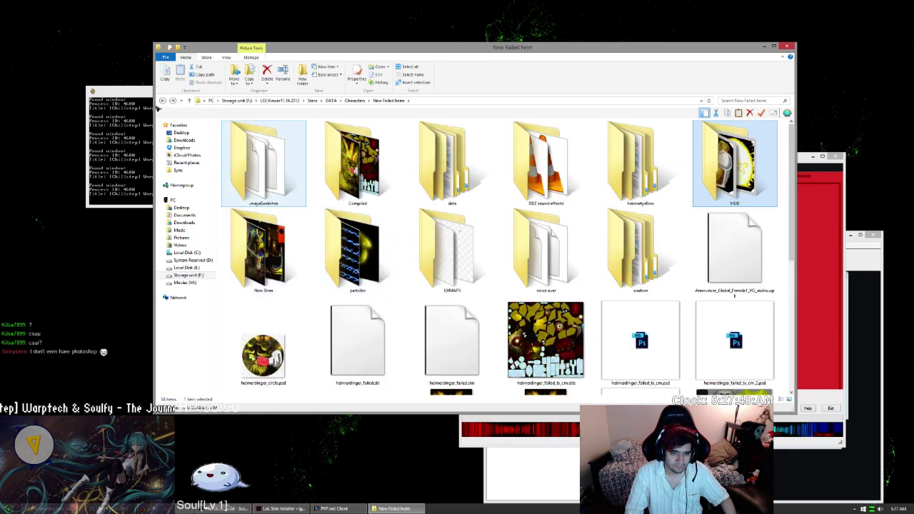
- Examine the New Shen folder's textures and subfolders at a larger icon size, and return to New Failed heim
{"action": "double_click", "coordinate": [258, 250]}
{"action": "left_click", "coordinate": [475, 147]}
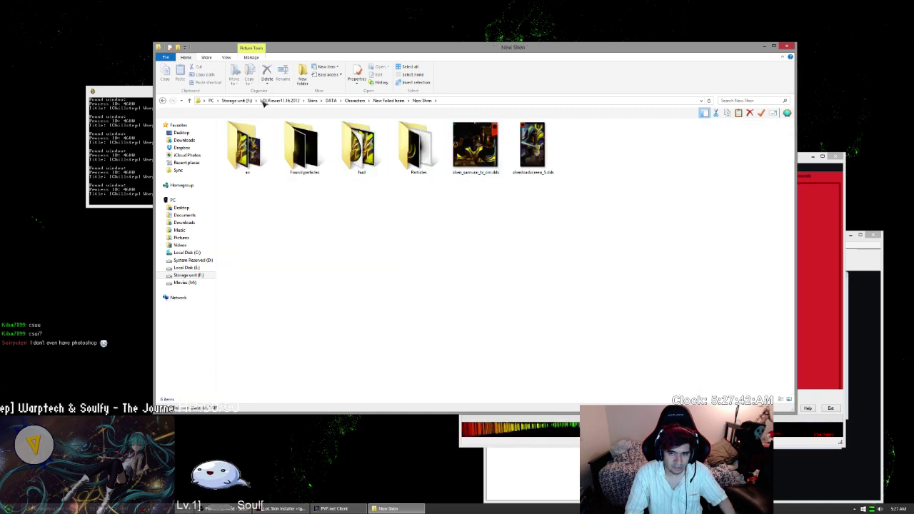
{"action": "scroll", "coordinate": [312, 125], "scroll_direction": "up", "scroll_amount": 2}
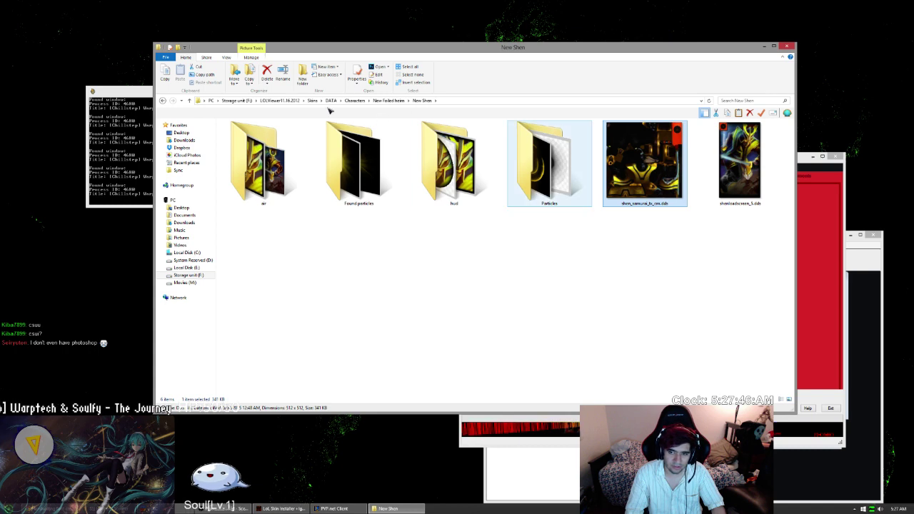
{"action": "left_click", "coordinate": [455, 164]}
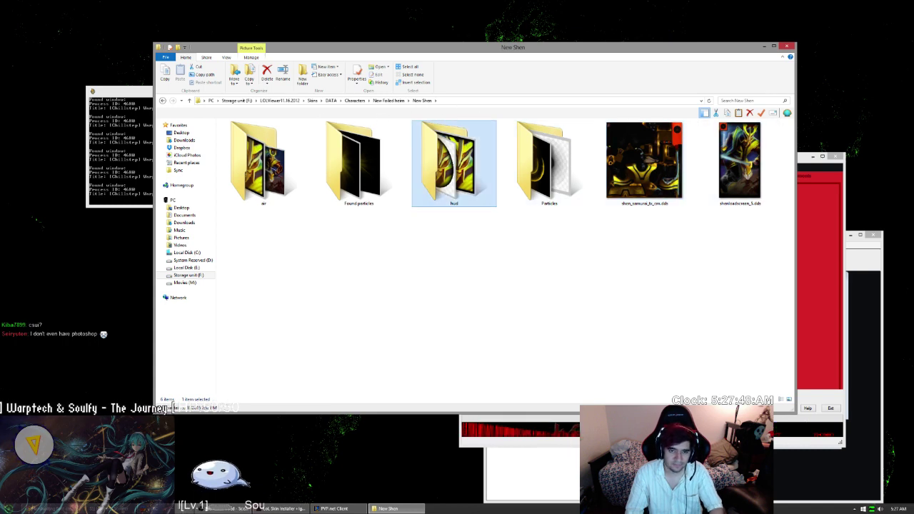
{"action": "key", "text": "BackSpace"}
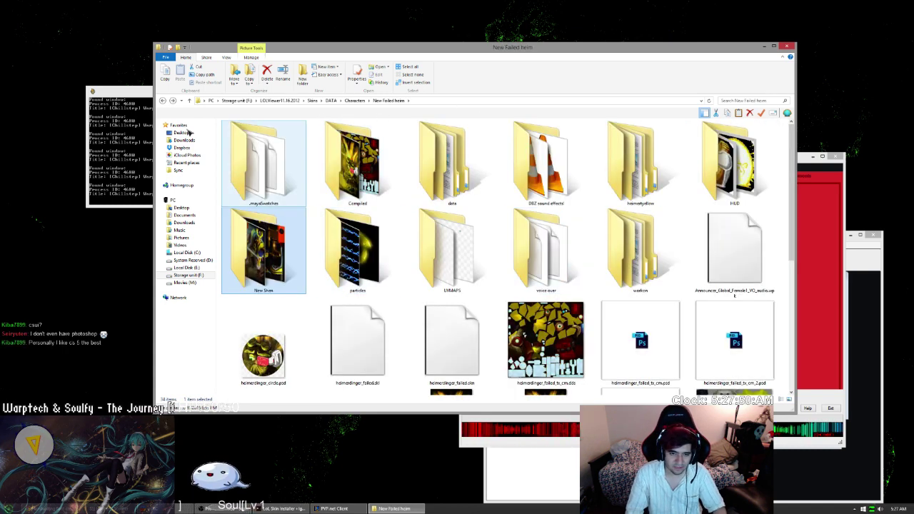
{"action": "scroll", "coordinate": [353, 284], "scroll_direction": "down", "scroll_amount": 3}
{"action": "scroll", "coordinate": [352, 285], "scroll_direction": "up", "scroll_amount": 3}
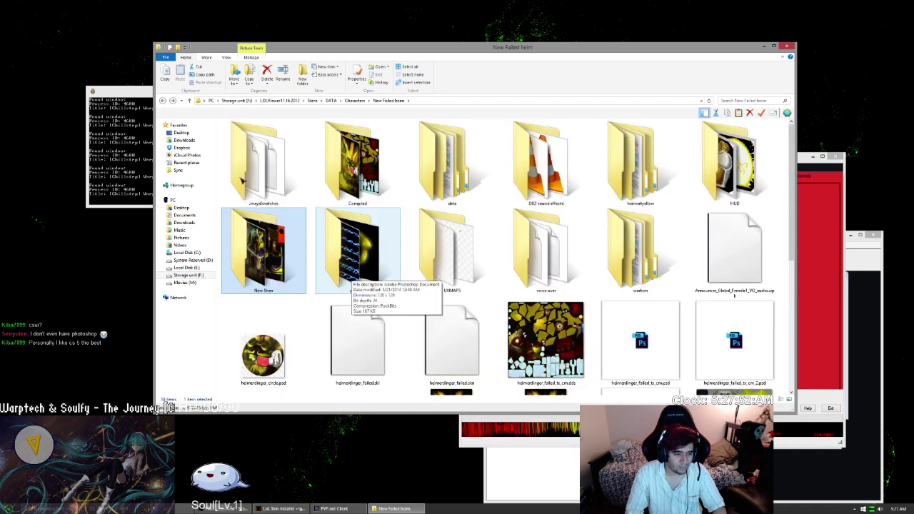
- Return to the Characters folder and look over its skin project folders
{"action": "key", "text": "BackSpace"}
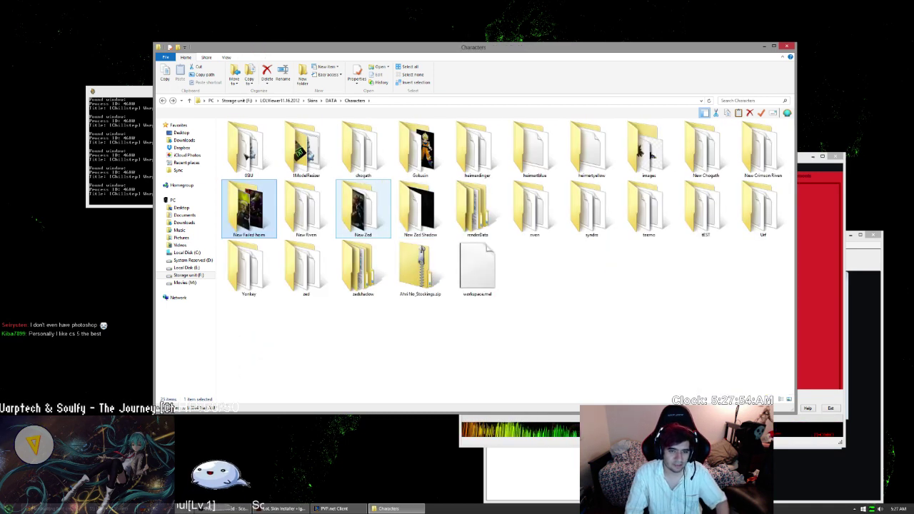
{"action": "left_click", "coordinate": [314, 332]}
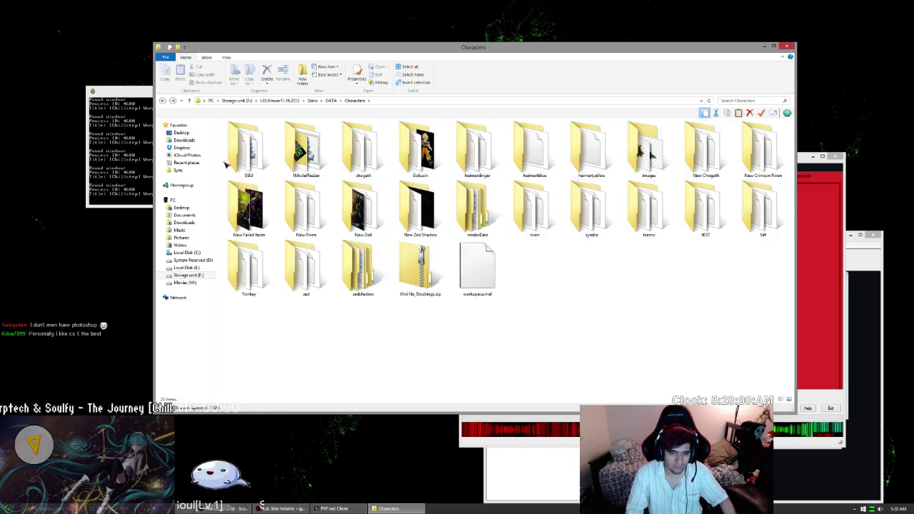
{"action": "key", "text": "z"}
{"action": "key", "text": "n"}
{"action": "key", "text": "a"}
{"action": "key", "text": "n"}
{"action": "key", "text": "s"}
{"action": "key", "text": "i"}
{"action": "key", "text": "t"}
{"action": "key", "text": "Left"}
{"action": "key", "text": "Left"}
{"action": "key", "text": "Left"}
{"action": "key", "text": "Left"}
{"action": "key", "text": "Left"}
{"action": "key", "text": "Left"}
{"action": "key", "text": "Left"}
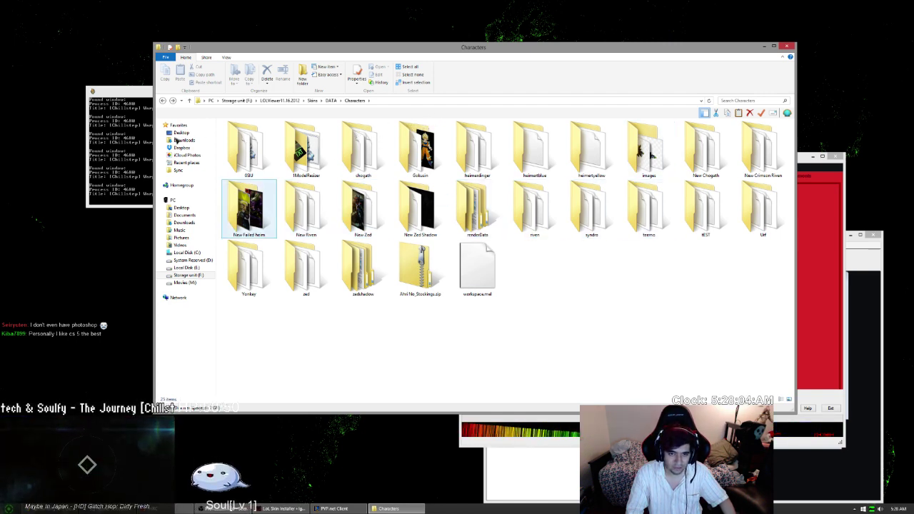
- Reopen the New Failed heim folder, check its data folder and come back
{"action": "key", "text": "Return"}
{"action": "key", "text": "Down"}
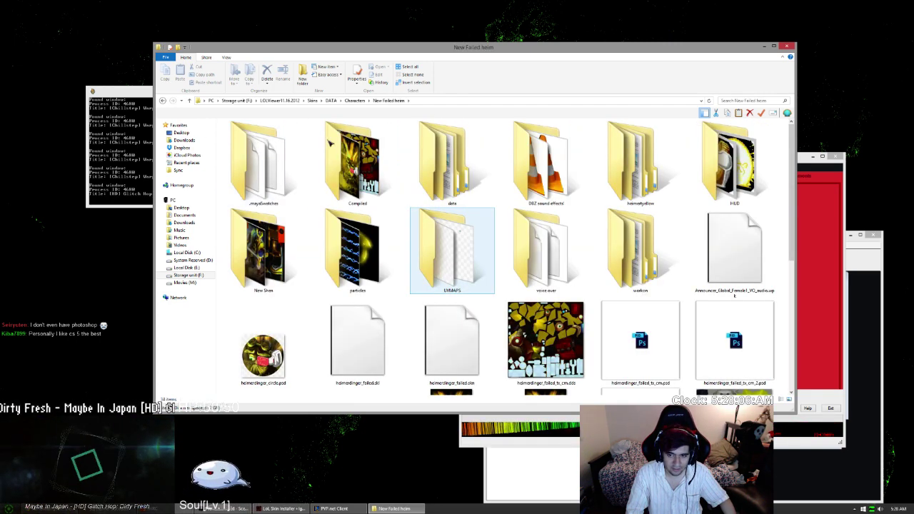
{"action": "key", "text": "Up"}
{"action": "key", "text": "Return"}
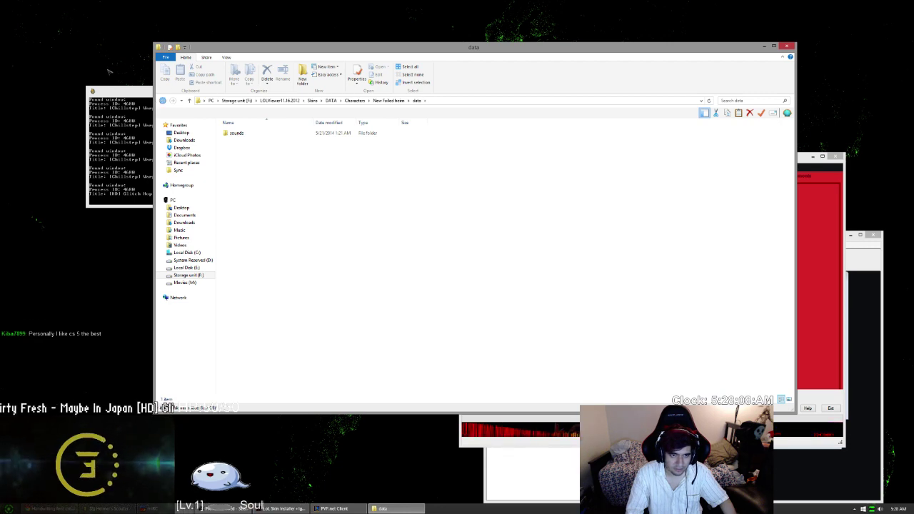
{"action": "key", "text": "BackSpace"}
- Open the SSj Udyr.zip archive in New Failed heim and show its contents as icons
{"action": "scroll", "coordinate": [276, 168], "scroll_direction": "down", "scroll_amount": 2}
{"action": "scroll", "coordinate": [289, 174], "scroll_direction": "up", "scroll_amount": 2}
{"action": "scroll", "coordinate": [293, 180], "scroll_direction": "down", "scroll_amount": 2}
{"action": "key", "text": "End"}
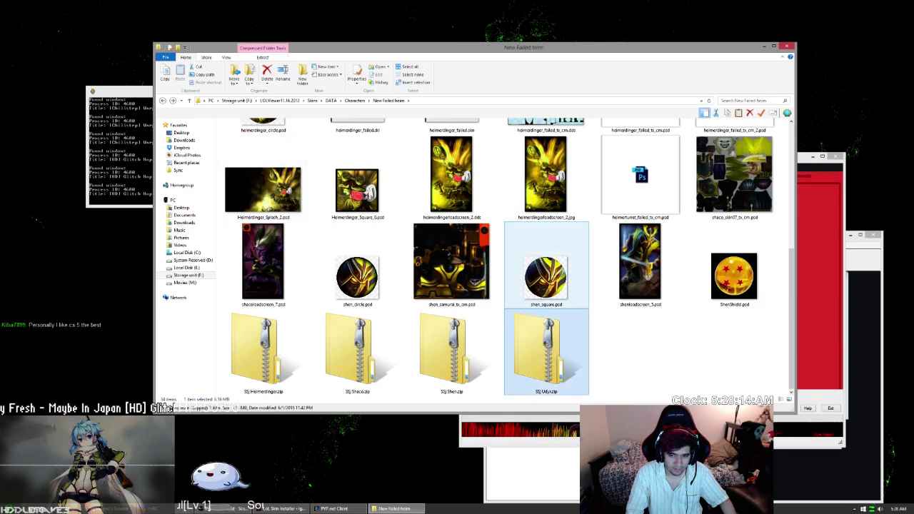
{"action": "key", "text": "Return"}
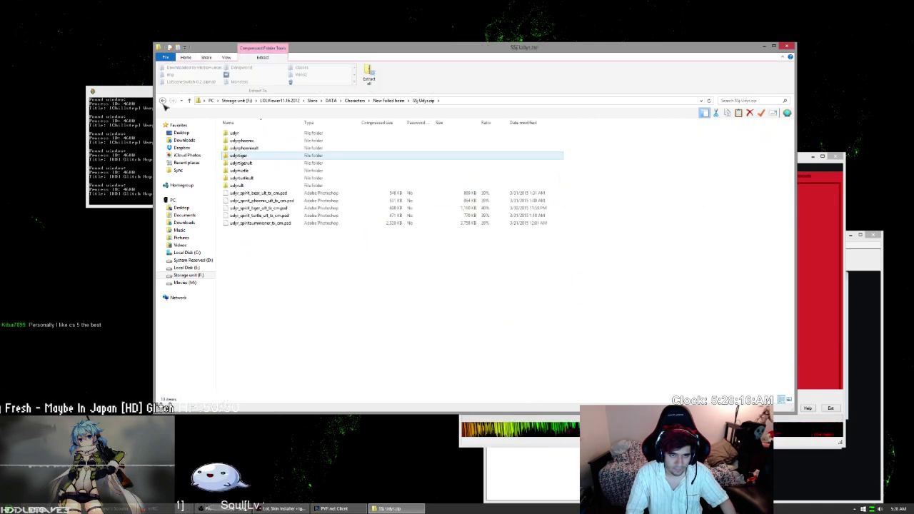
{"action": "scroll", "coordinate": [227, 185], "scroll_direction": "up", "scroll_amount": 5}
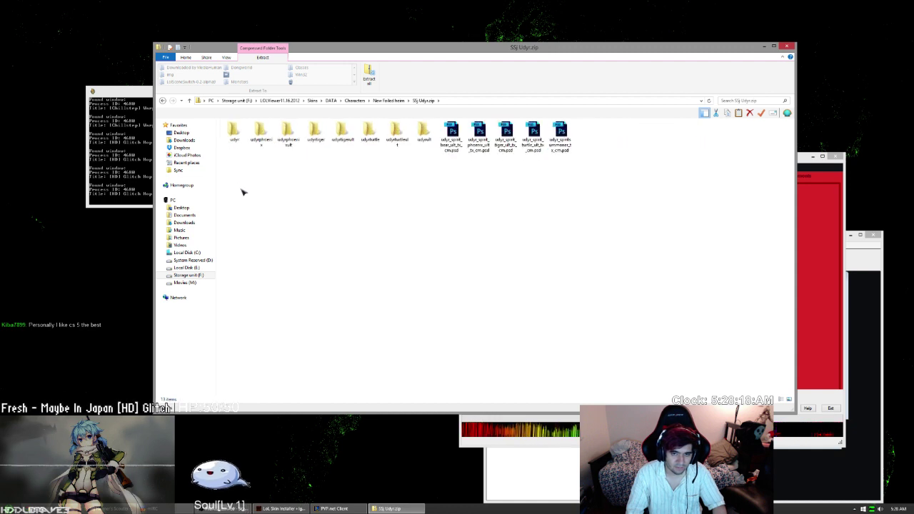
- Look over the Udyr form folders and PSD textures in the SSj Udyr.zip archive
{"action": "key", "text": "Right"}
{"action": "key", "text": "Right"}
{"action": "key", "text": "Right"}
{"action": "key", "text": "Right"}
{"action": "key", "text": "Right"}
{"action": "key", "text": "Right"}
{"action": "key", "text": "Right"}
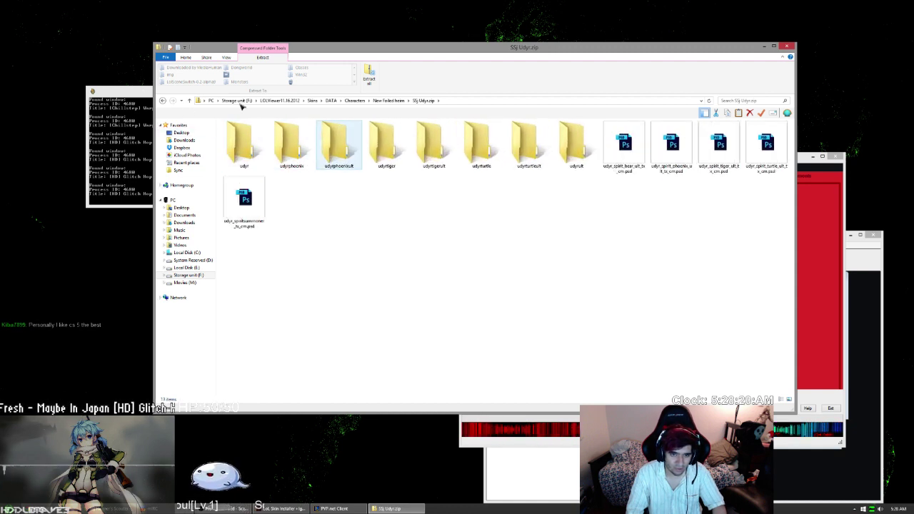
{"action": "key", "text": "Right"}
{"action": "key", "text": "Left"}
{"action": "key", "text": "Left"}
{"action": "key", "text": "Left"}
{"action": "key", "text": "Left"}
{"action": "key", "text": "Left"}
{"action": "key", "text": "Left"}
{"action": "key", "text": "Left"}
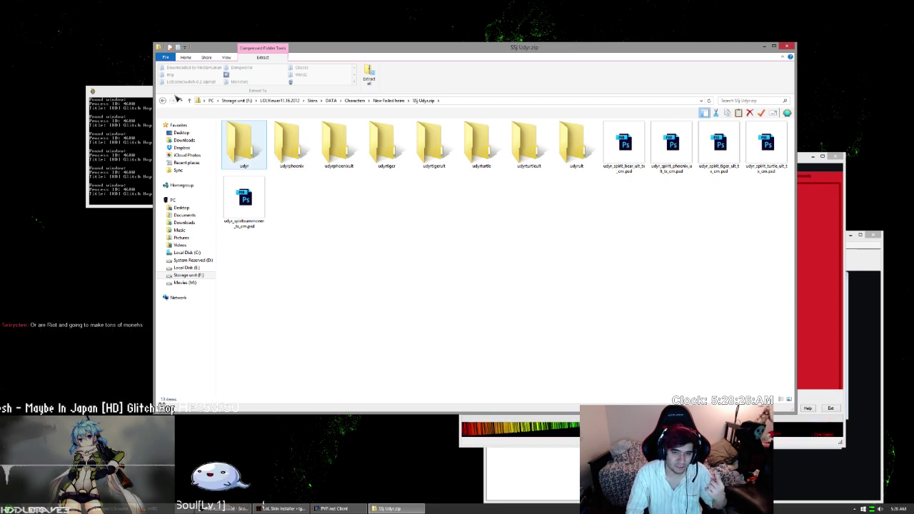
{"action": "key", "text": "Right"}
{"action": "key", "text": "Right"}
{"action": "key", "text": "Right"}
{"action": "key", "text": "Right"}
{"action": "key", "text": "Right"}
{"action": "key", "text": "Right"}
{"action": "key", "text": "Right"}
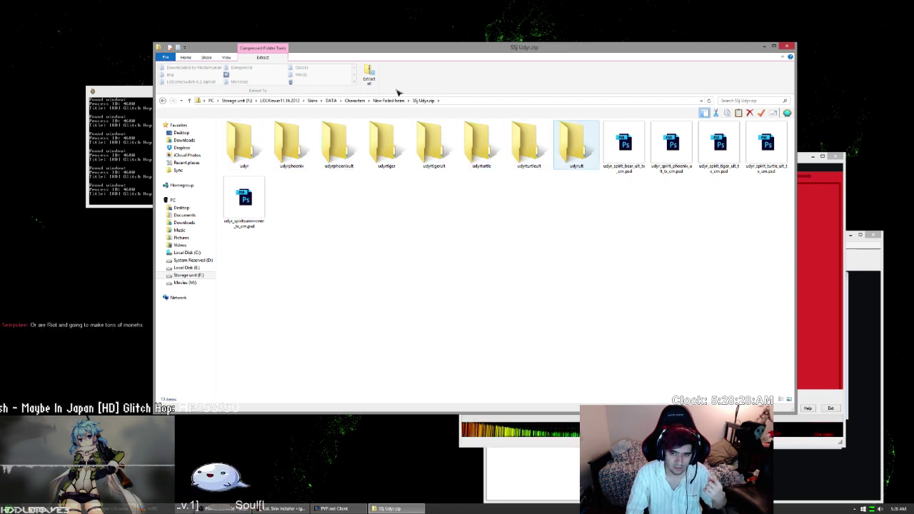
- Examine the archive's udyr folder and its hud subfolder, and return to the archive's top level
{"action": "left_click", "coordinate": [373, 113]}
{"action": "double_click", "coordinate": [244, 152]}
{"action": "scroll", "coordinate": [215, 105], "scroll_direction": "up", "scroll_amount": 4}
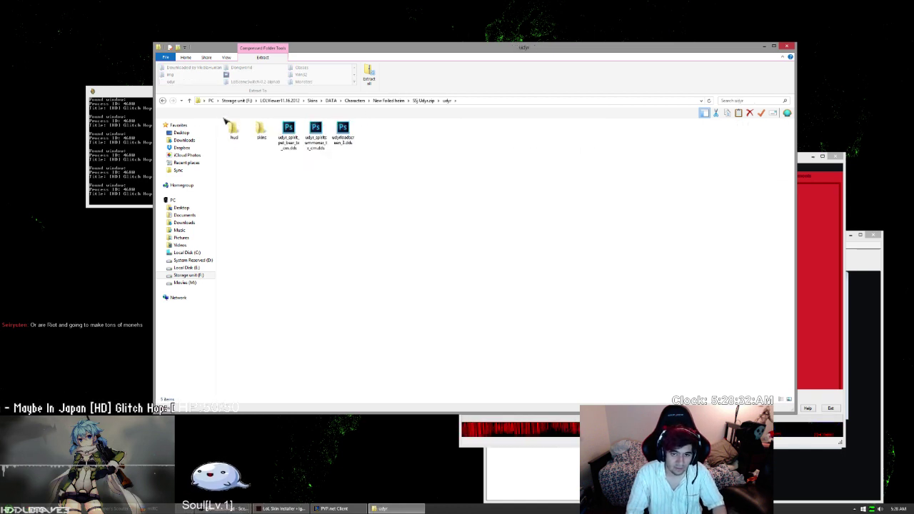
{"action": "key", "text": "Home"}
{"action": "key", "text": "Return"}
{"action": "left_click", "coordinate": [188, 101]}
{"action": "left_click", "coordinate": [188, 100]}
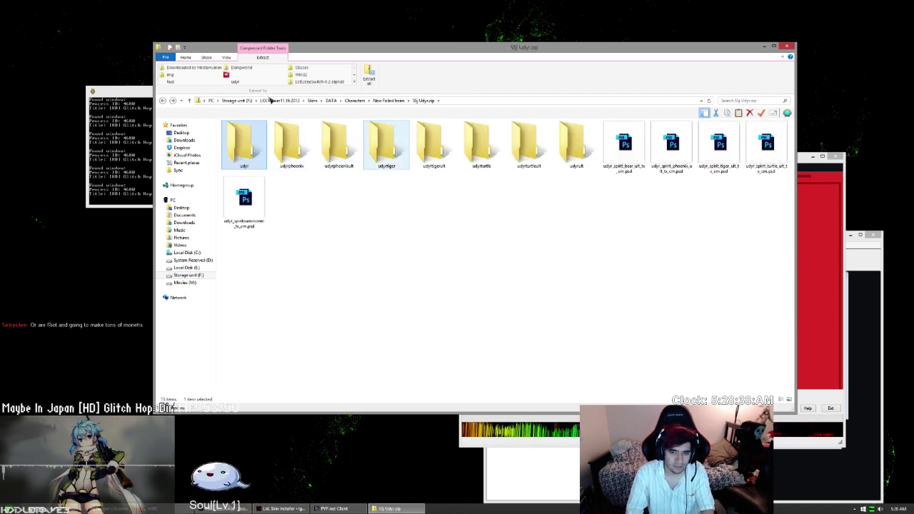
- Check the texture in the udyrphoenix folder and go back up to New Failed heim
{"action": "key", "text": "Right"}
{"action": "key", "text": "Return"}
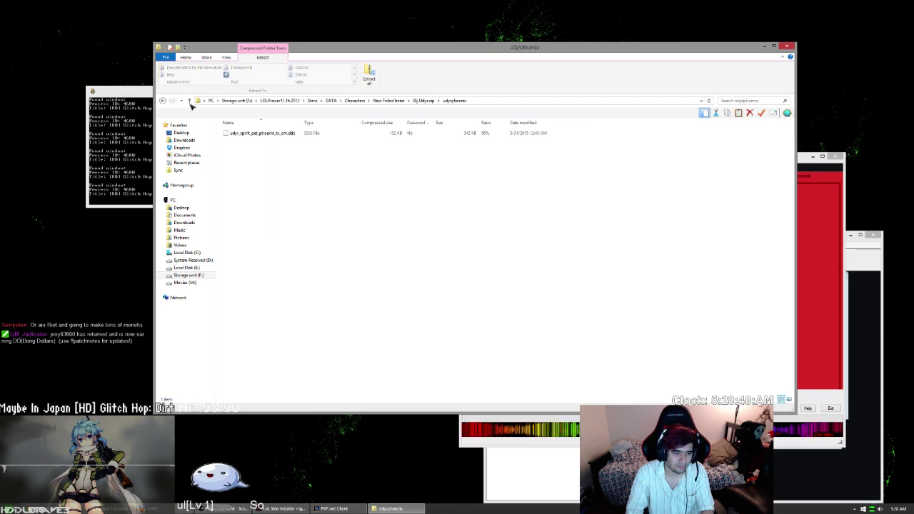
{"action": "left_click", "coordinate": [191, 100]}
{"action": "left_click", "coordinate": [191, 100]}
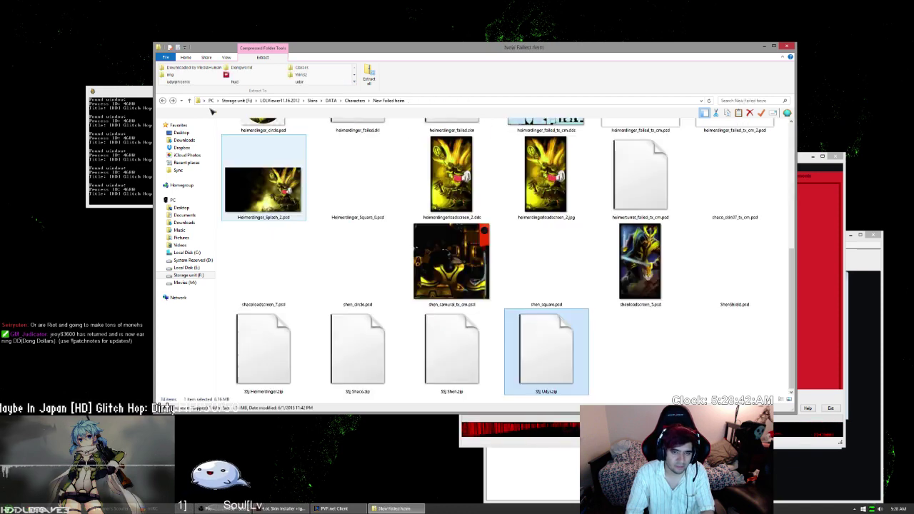
- Look over all files in New Failed heim at a smaller icon size
{"action": "scroll", "coordinate": [514, 246], "scroll_direction": "up", "scroll_amount": 4}
{"action": "scroll", "coordinate": [546, 254], "scroll_direction": "down", "scroll_amount": 4}
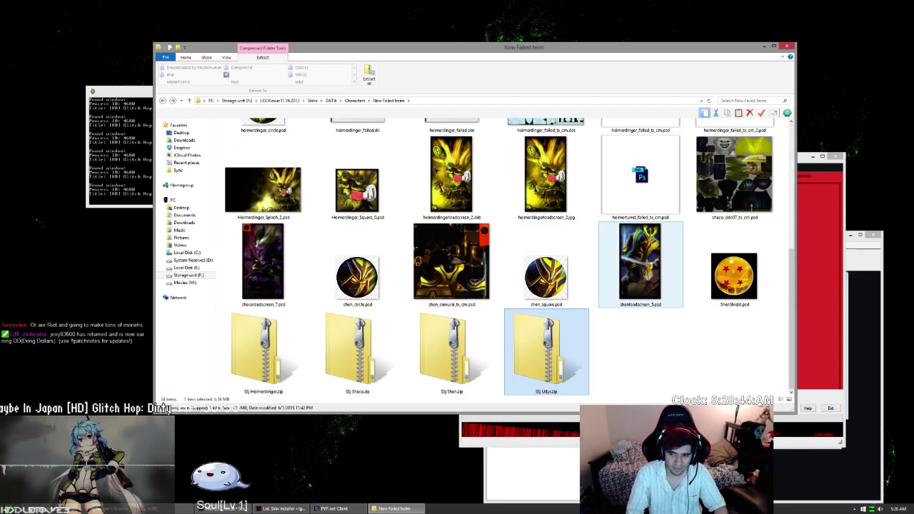
{"action": "scroll", "coordinate": [646, 275], "scroll_direction": "down", "scroll_amount": 2}
{"action": "scroll", "coordinate": [465, 203], "scroll_direction": "down", "scroll_amount": 2, "text": "ctrl"}
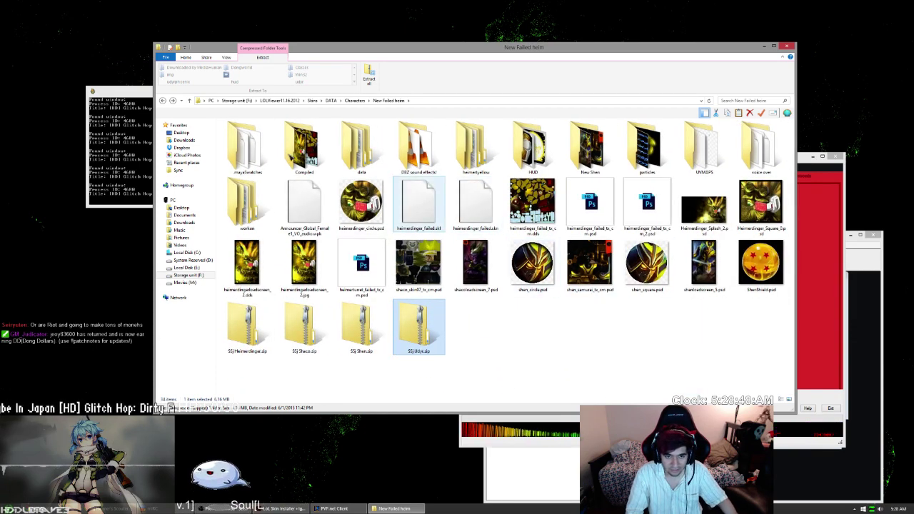
{"action": "left_click", "coordinate": [407, 218]}
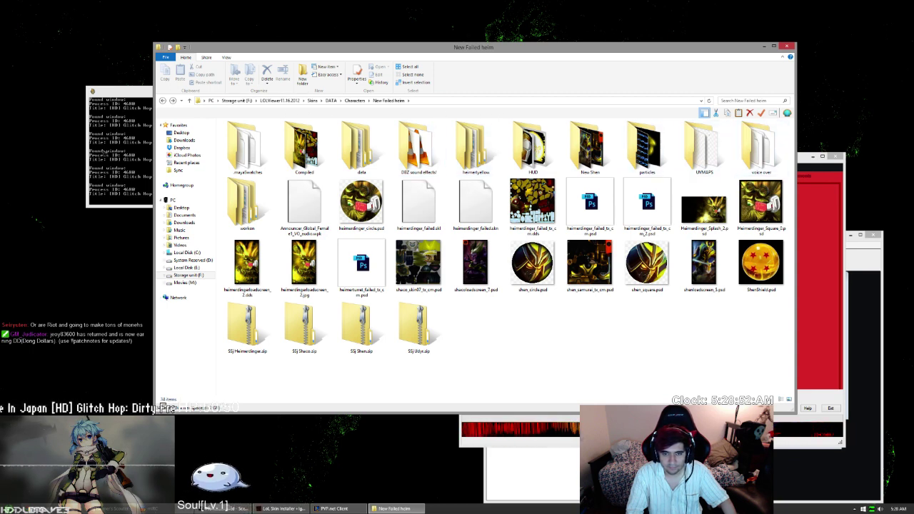
- Check the voice over folder and the folder listed after it, and return to New Failed heim
{"action": "double_click", "coordinate": [761, 146]}
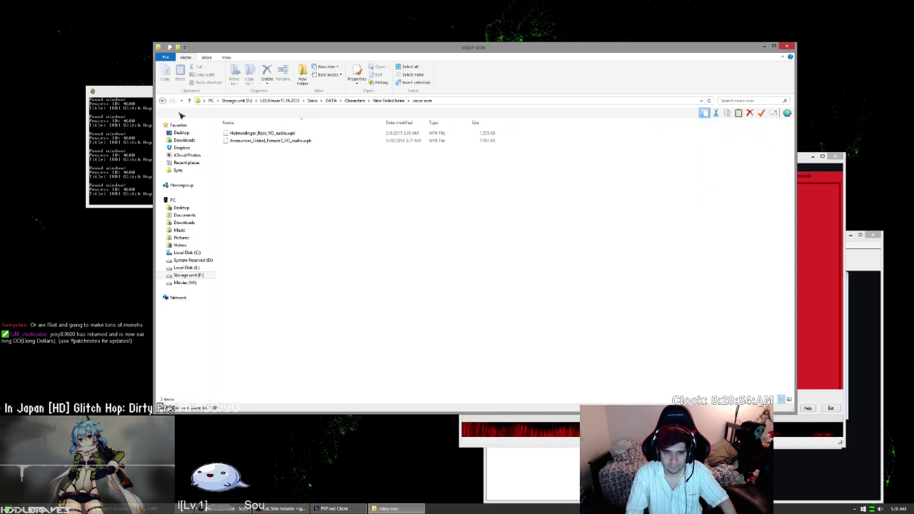
{"action": "left_click", "coordinate": [163, 101]}
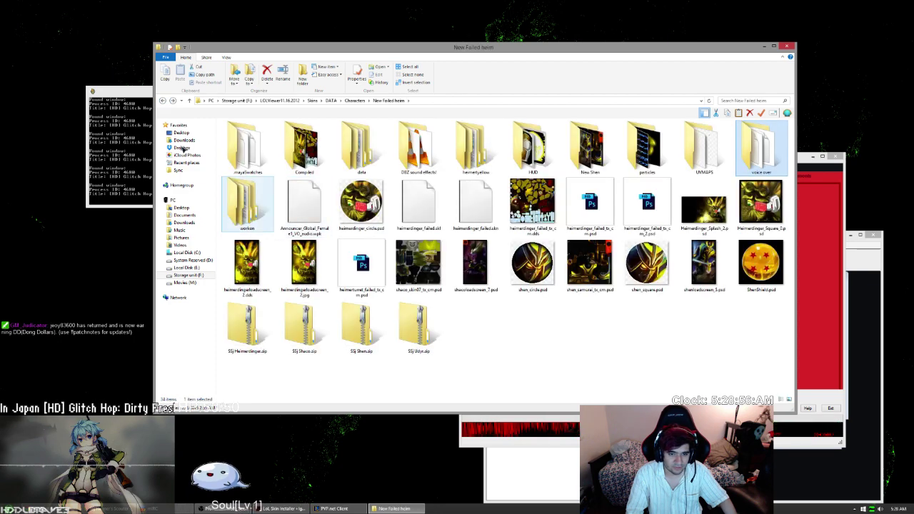
{"action": "double_click", "coordinate": [247, 205]}
{"action": "left_click", "coordinate": [241, 133]}
{"action": "left_click", "coordinate": [261, 141]}
{"action": "key", "text": "Return"}
{"action": "key", "text": "BackSpace"}
{"action": "key", "text": "BackSpace"}
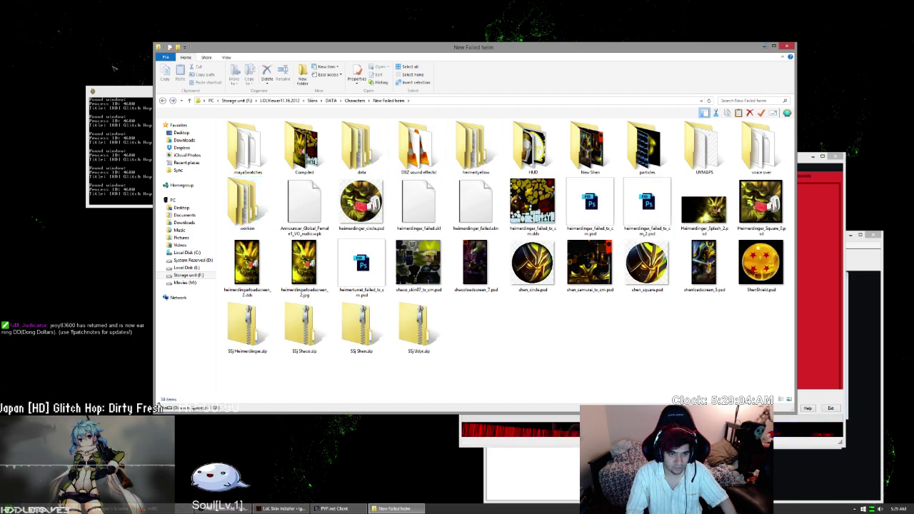
{"action": "key", "text": "Return"}
{"action": "key", "text": "Return"}
{"action": "key", "text": "BackSpace"}
{"action": "key", "text": "BackSpace"}
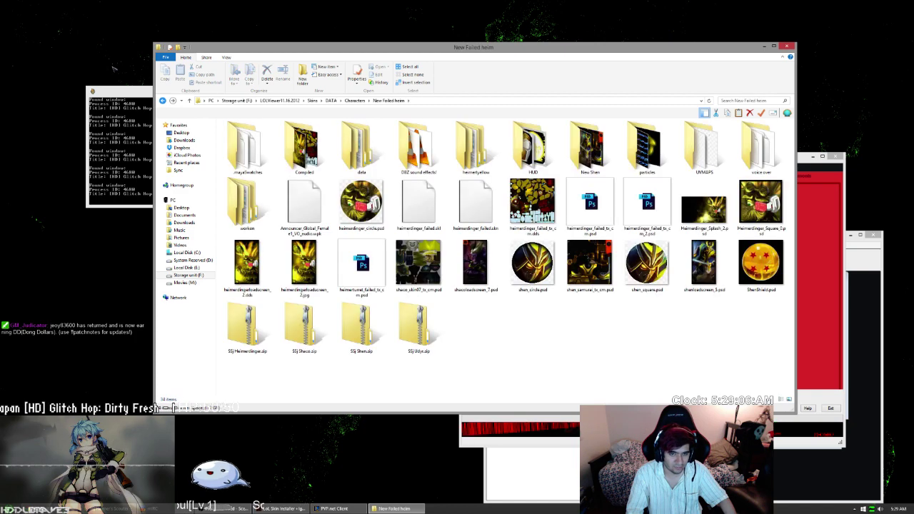
- Go up to Characters, examine the New Zed folder's textures and model files, and return
{"action": "key", "text": "BackSpace"}
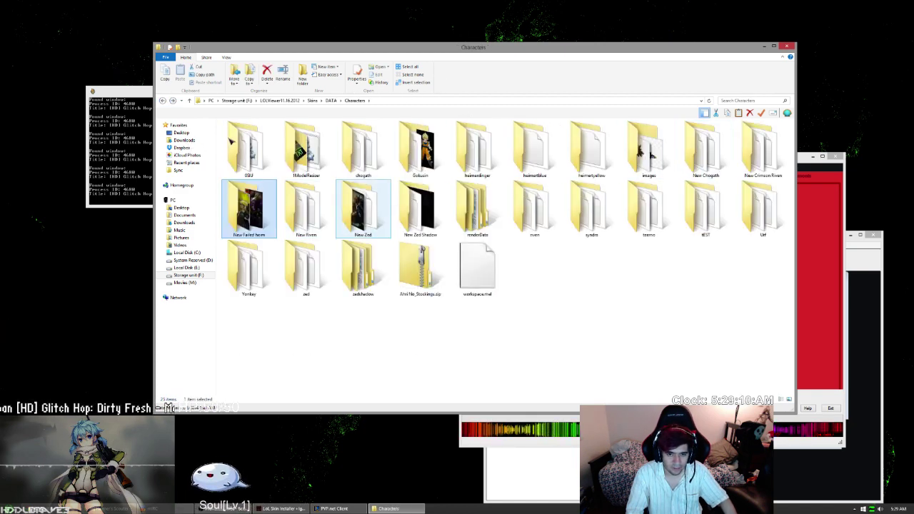
{"action": "double_click", "coordinate": [363, 208]}
{"action": "key", "text": "Right"}
{"action": "key", "text": "Right"}
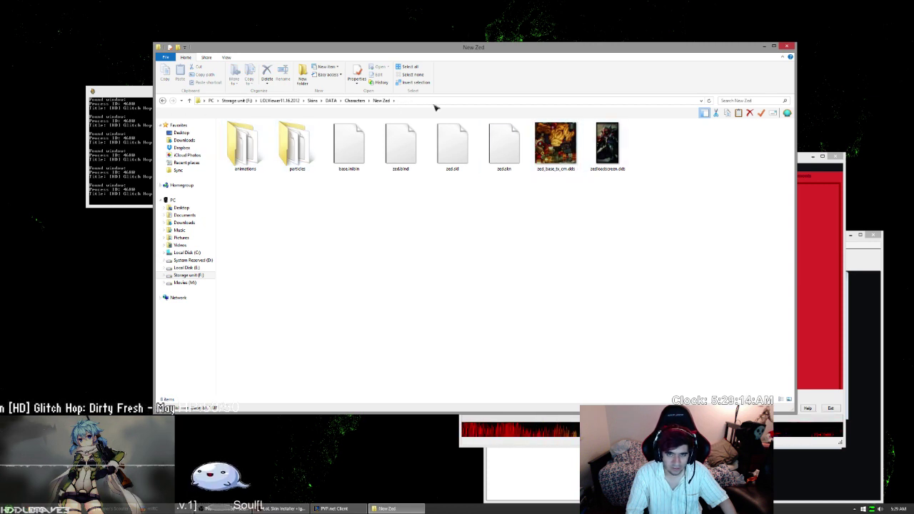
{"action": "key", "text": "Home"}
{"action": "left_click", "coordinate": [110, 79]}
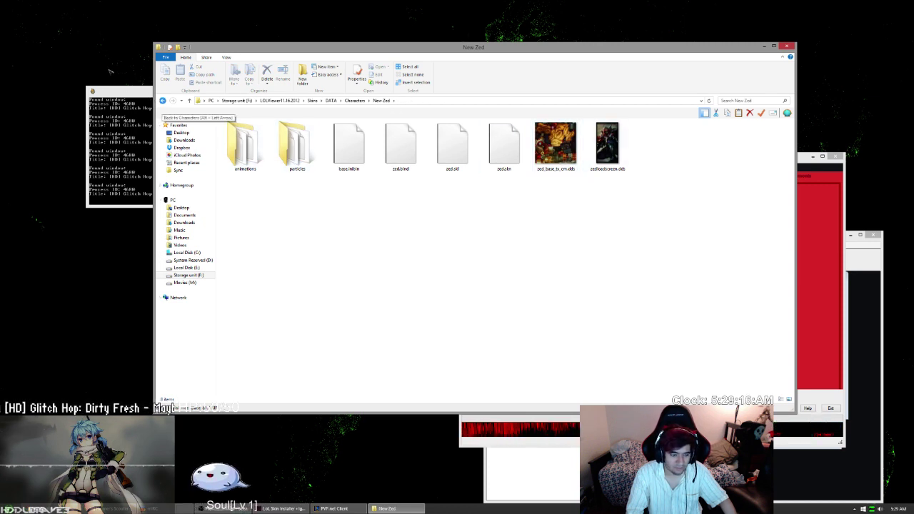
{"action": "key", "text": "BackSpace"}
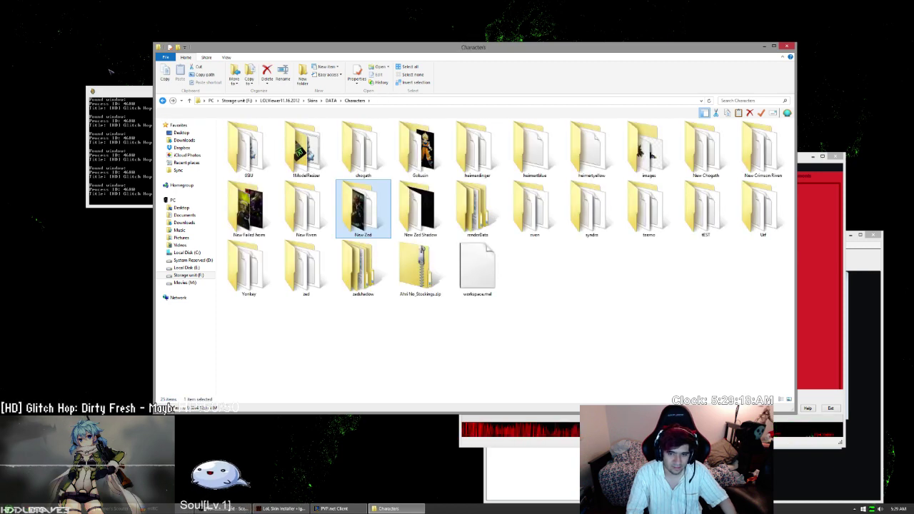
- Check the files in the New Zed Shadow folder and return to Characters
{"action": "key", "text": "Right"}
{"action": "key", "text": "Return"}
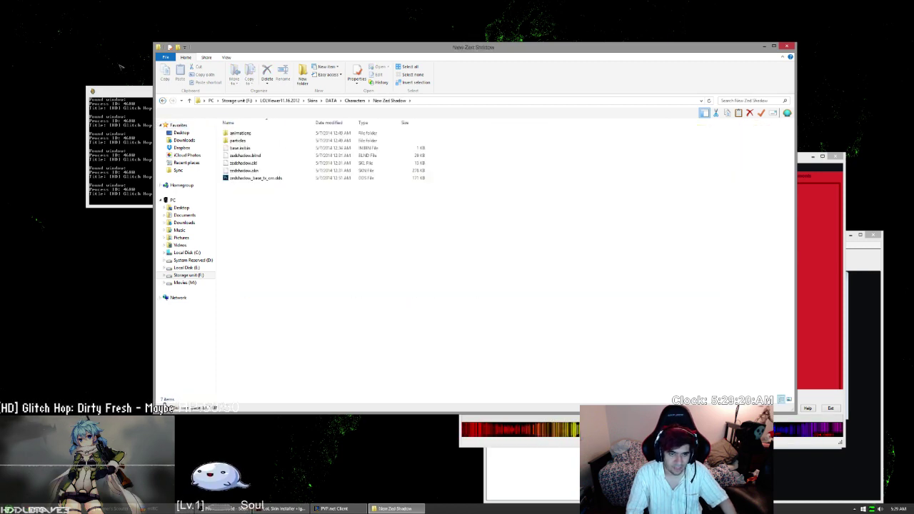
{"action": "key", "text": "BackSpace"}
{"action": "key", "text": "BackSpace"}
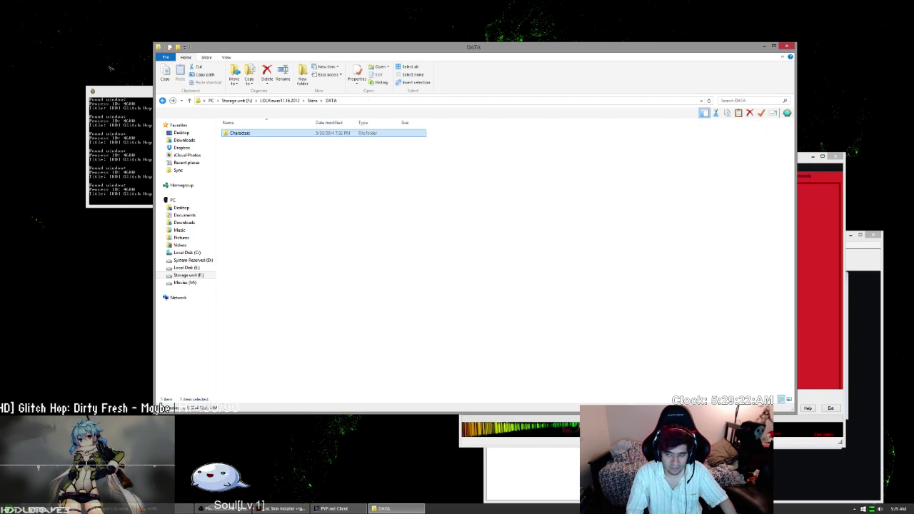
{"action": "left_click", "coordinate": [173, 100]}
- View the SSjHeimerModel.png render in the images folder and close the picture
{"action": "double_click", "coordinate": [648, 152]}
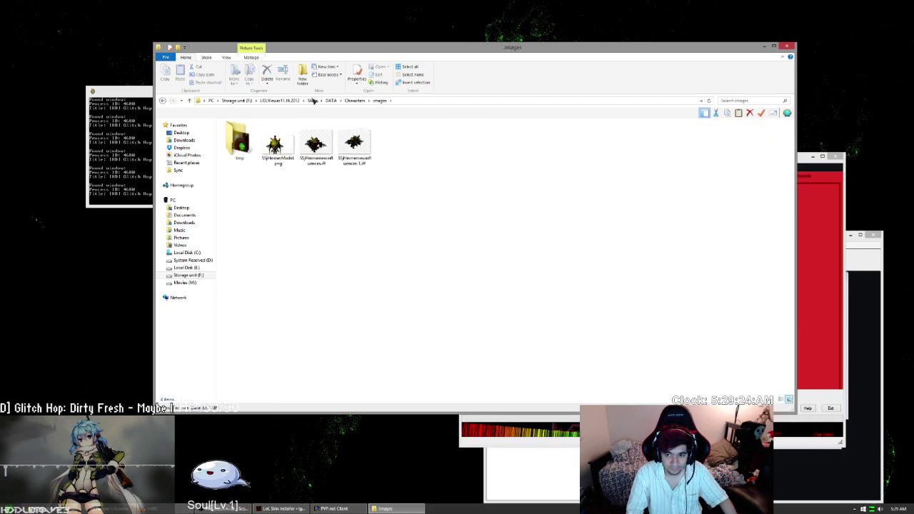
{"action": "key", "text": "Return"}
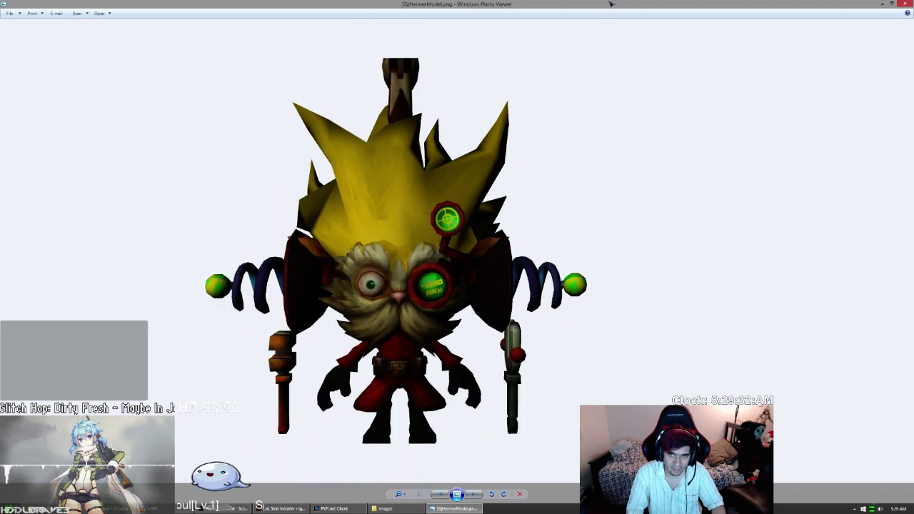
{"action": "left_click", "coordinate": [904, 4]}
- Try to open the first .iff render in the images folder
{"action": "double_click", "coordinate": [315, 146]}
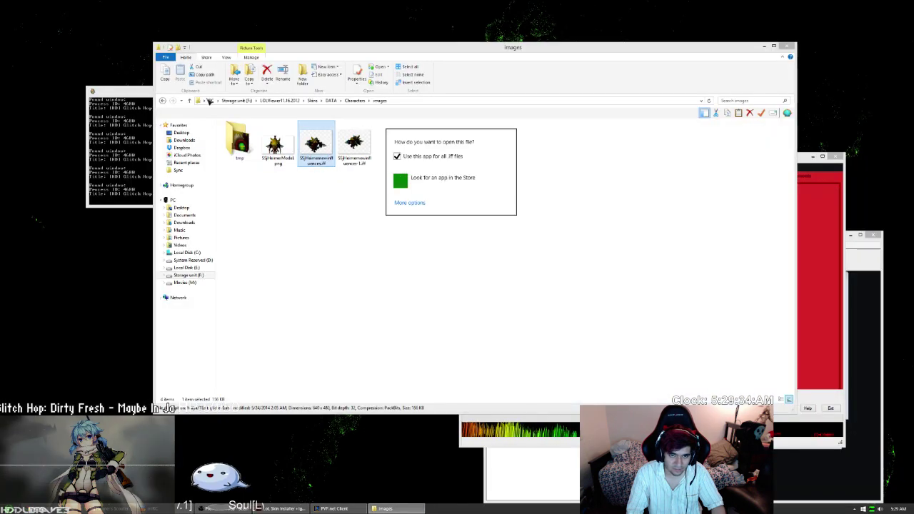
{"action": "key", "text": "Escape"}
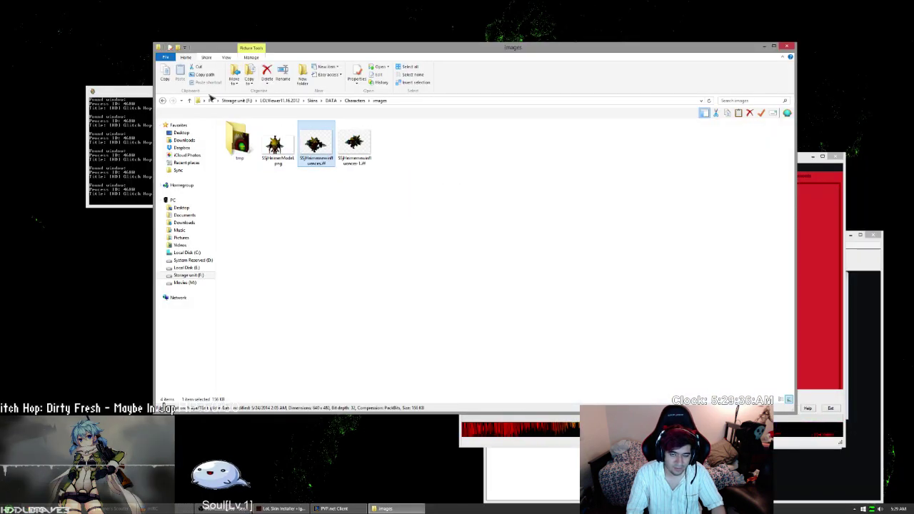
{"action": "left_click", "coordinate": [182, 133]}
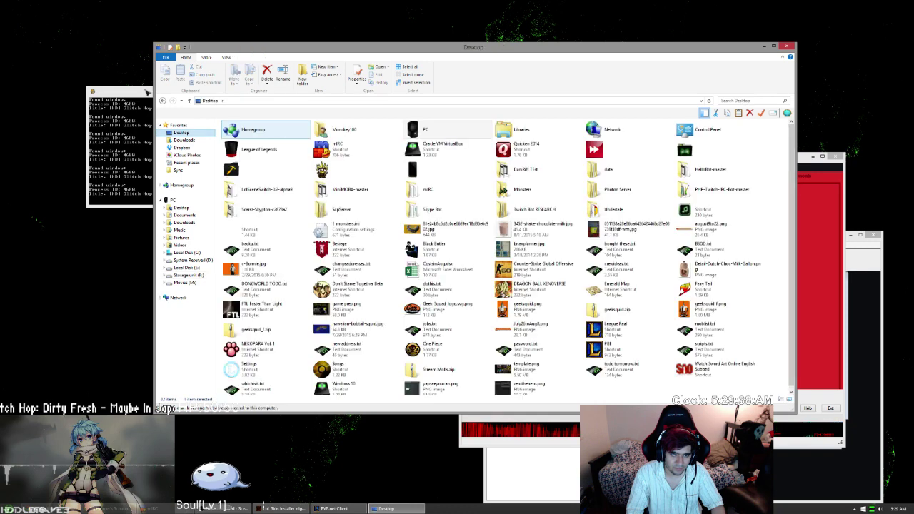
{"action": "left_click", "coordinate": [163, 101]}
- Try to open the .iff file in the images folder's tmp subfolder, then return to Characters
{"action": "left_click", "coordinate": [251, 142]}
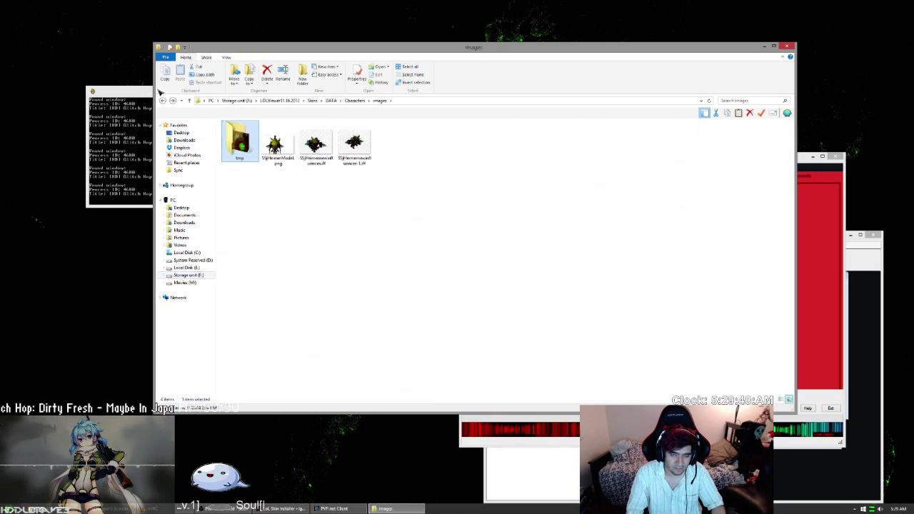
{"action": "double_click", "coordinate": [238, 136]}
{"action": "double_click", "coordinate": [239, 136]}
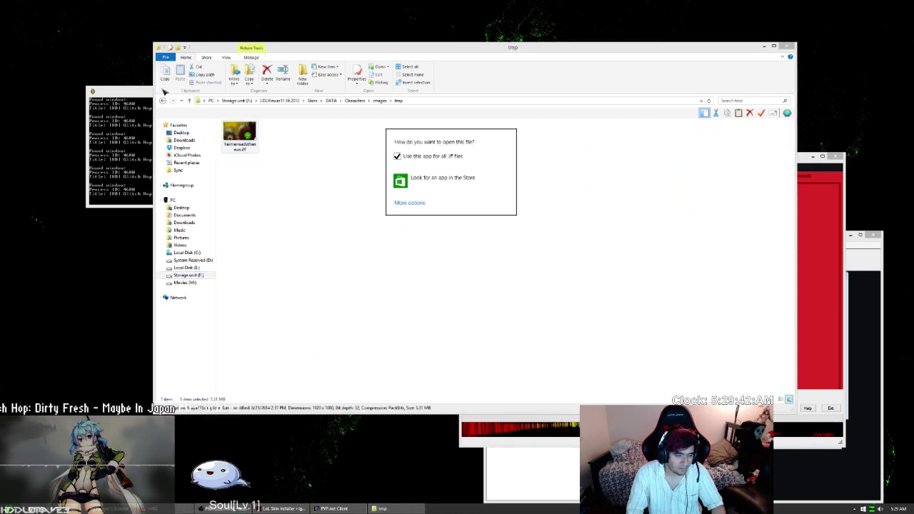
{"action": "key", "text": "Escape"}
{"action": "key", "text": "alt+Up"}
{"action": "key", "text": "alt+Up"}
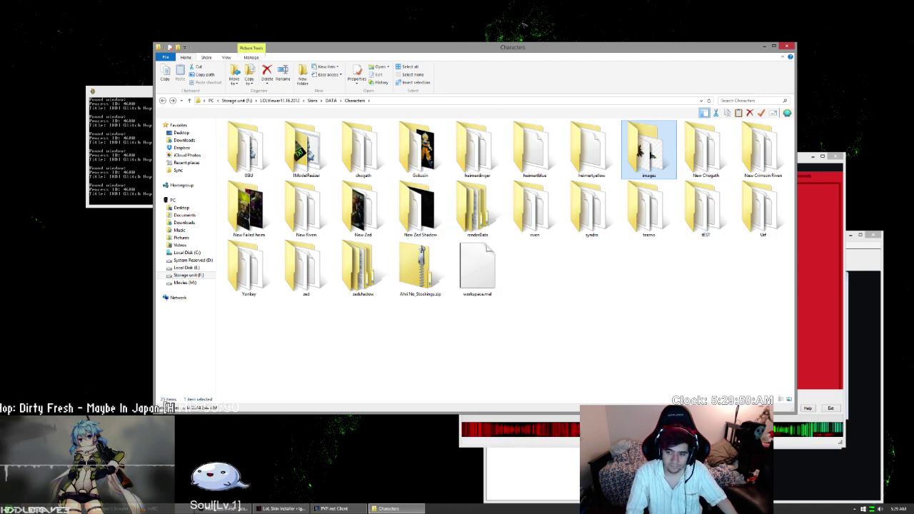
- View the urf_ghost_TX_CM.dds texture from the Urf folder in Photoshop without the grid and close it
{"action": "double_click", "coordinate": [763, 209]}
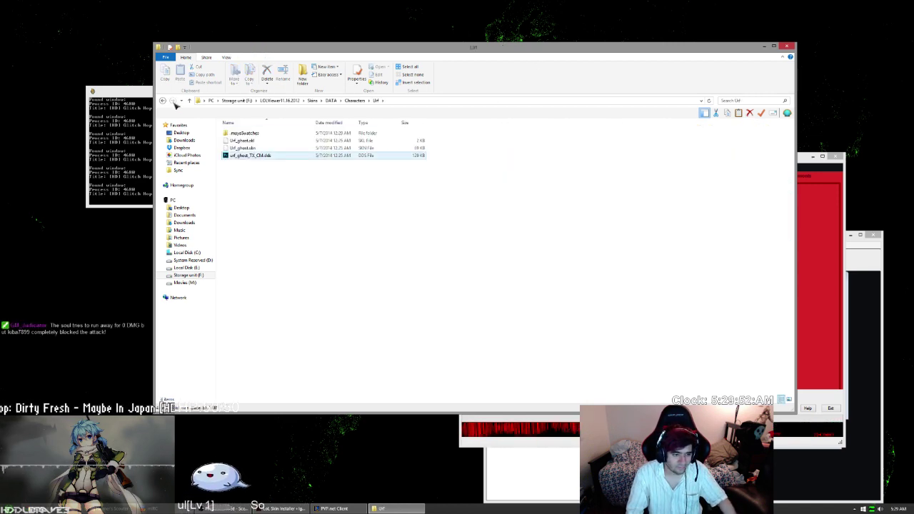
{"action": "double_click", "coordinate": [260, 155]}
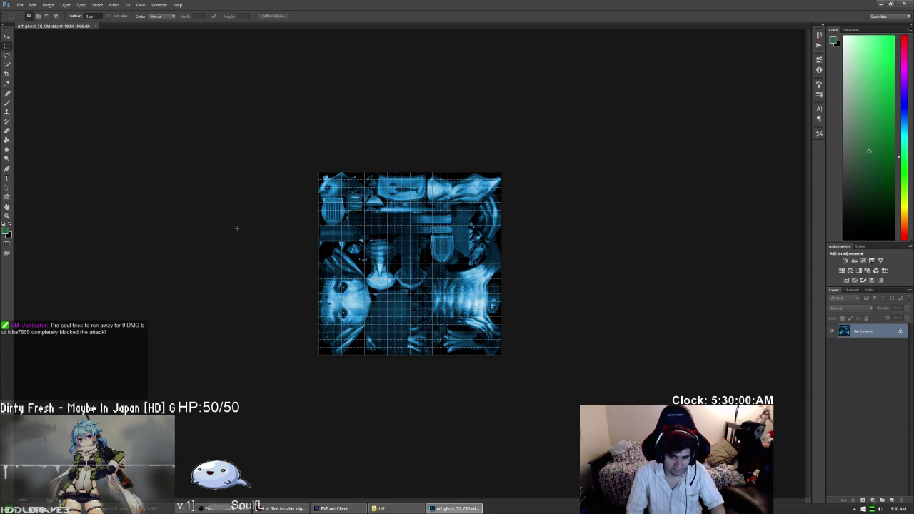
{"action": "key", "text": "ctrl+0"}
{"action": "key", "text": "ctrl+apostrophe"}
{"action": "left_click", "coordinate": [904, 3]}
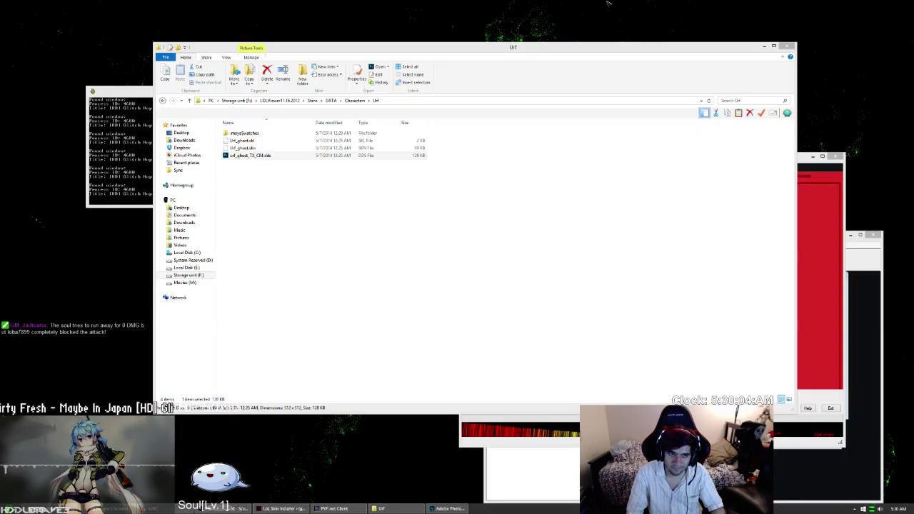
- Go up from the Urf folder to the LOLViewer folder and close the file window
{"action": "key", "text": "alt+Left"}
{"action": "key", "text": "alt+Left"}
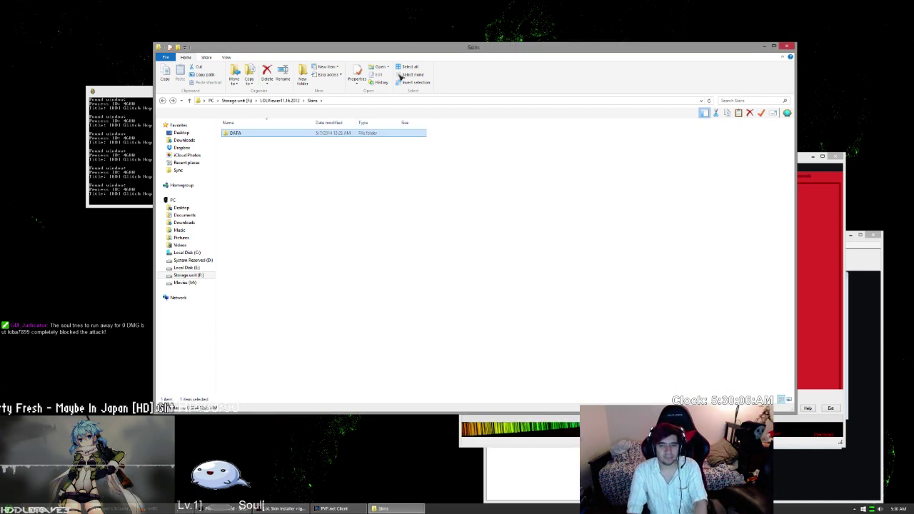
{"action": "key", "text": "alt+Up"}
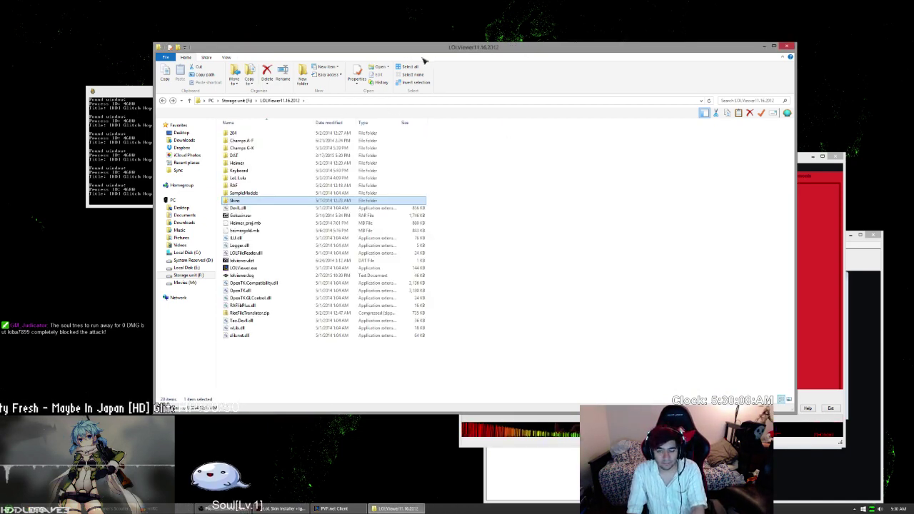
{"action": "key", "text": "alt+F4"}
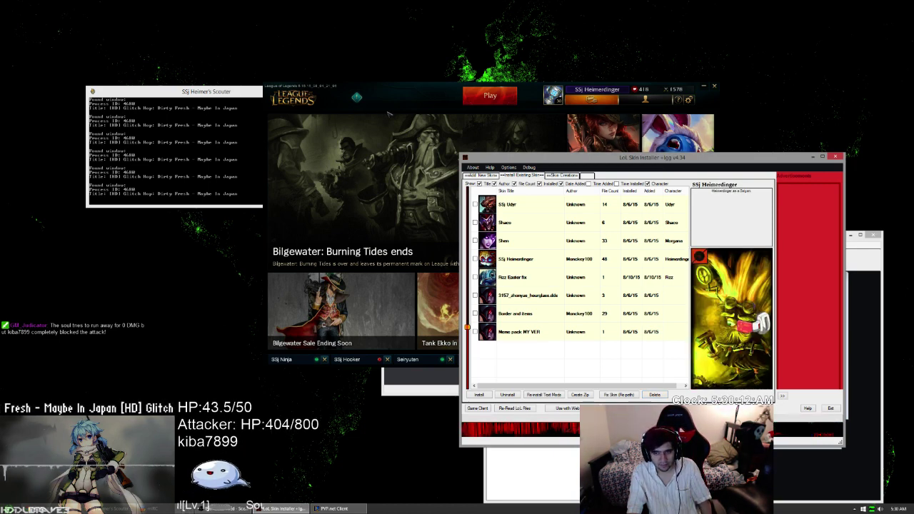
- Review heimerdinger's skin05 files in LoL Skin Installer's skin creation tree and collapse the hecarim and heimerdinger folders
{"action": "left_click", "coordinate": [562, 175]}
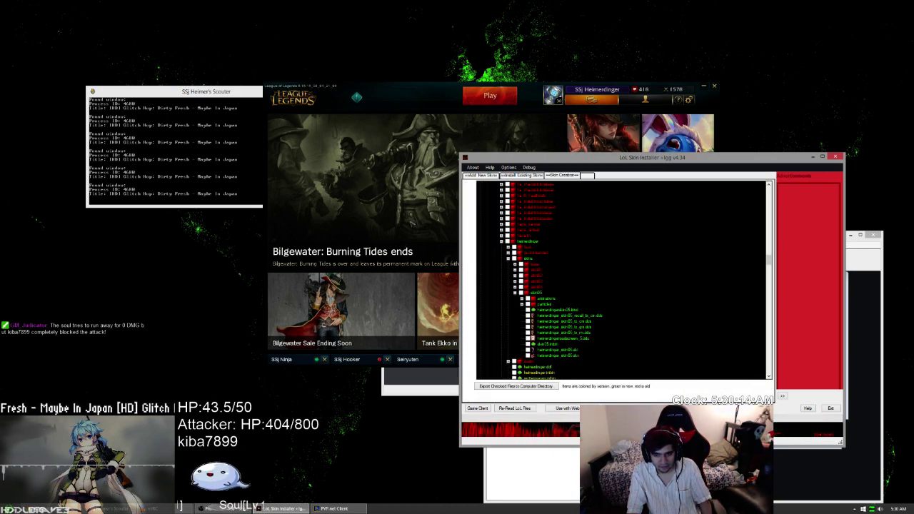
{"action": "left_click", "coordinate": [536, 292]}
{"action": "scroll", "coordinate": [536, 293], "scroll_direction": "down", "scroll_amount": 5}
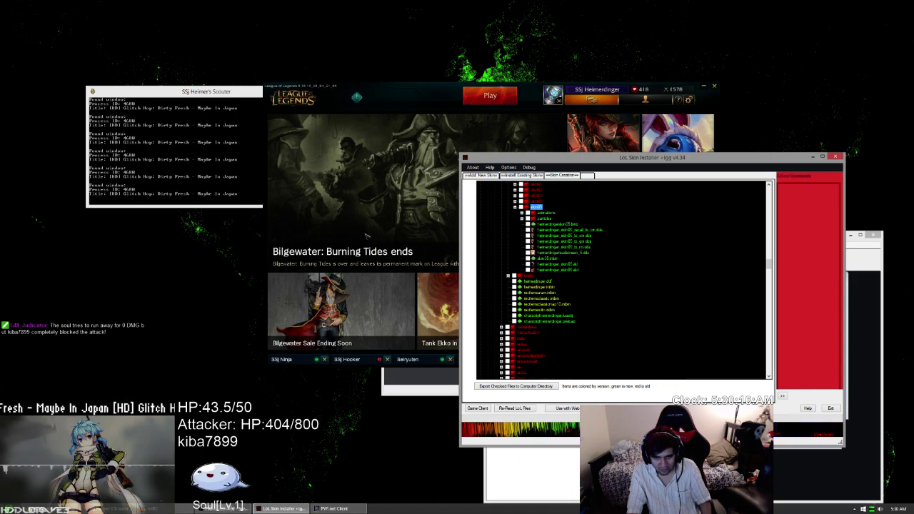
{"action": "scroll", "coordinate": [366, 236], "scroll_direction": "up", "scroll_amount": 3}
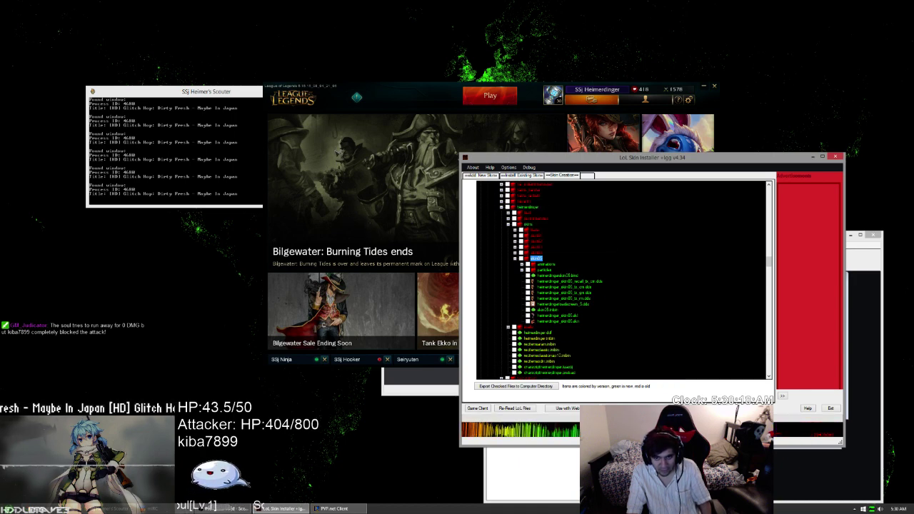
{"action": "scroll", "coordinate": [551, 303], "scroll_direction": "up", "scroll_amount": 4}
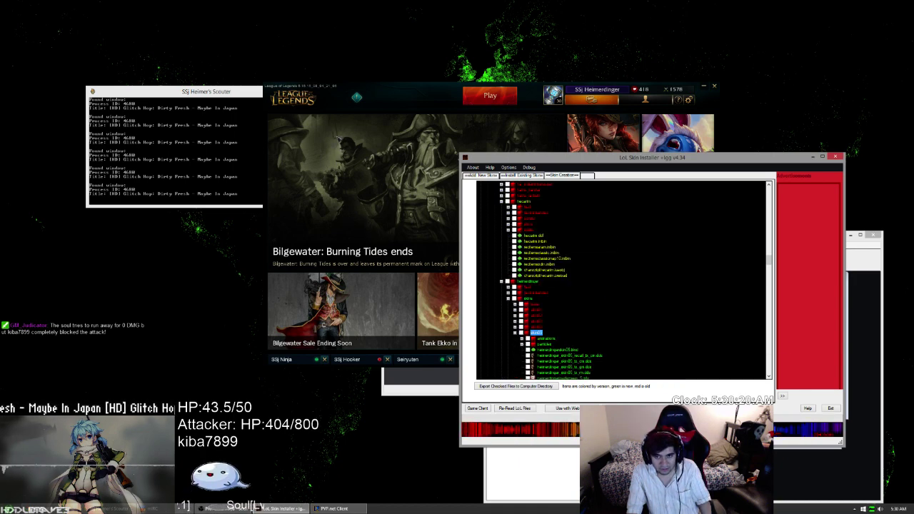
{"action": "left_click", "coordinate": [502, 202]}
{"action": "left_click", "coordinate": [501, 207]}
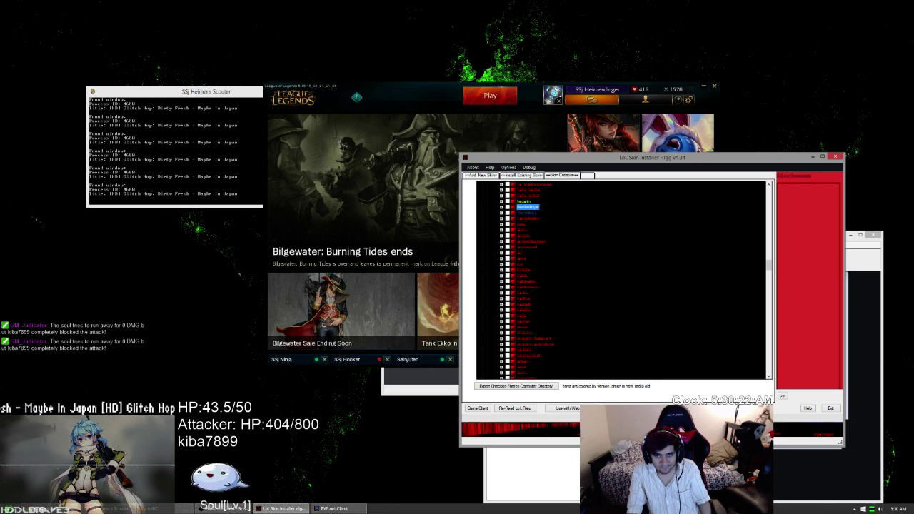
- Expand the fizz folder and its skins subfolder and examine the textures, load screens and model files
{"action": "scroll", "coordinate": [501, 207], "scroll_direction": "up", "scroll_amount": 17}
{"action": "scroll", "coordinate": [621, 278], "scroll_direction": "up", "scroll_amount": 5}
{"action": "left_click", "coordinate": [501, 299]}
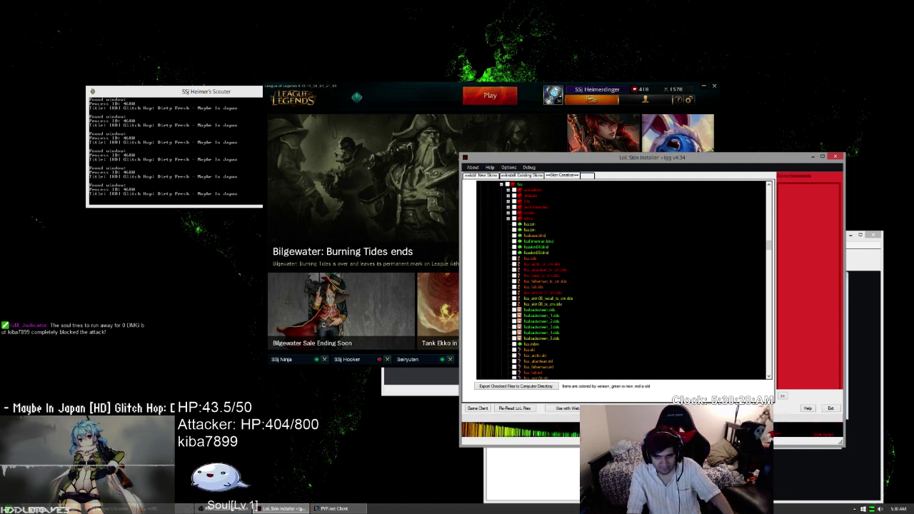
{"action": "left_click", "coordinate": [508, 218]}
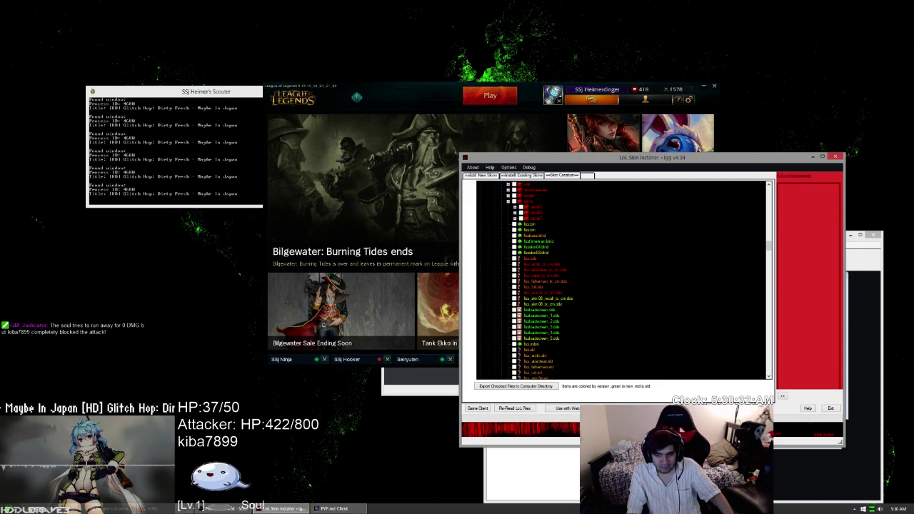
{"action": "scroll", "coordinate": [622, 279], "scroll_direction": "down", "scroll_amount": 3}
{"action": "scroll", "coordinate": [546, 303], "scroll_direction": "up", "scroll_amount": 2}
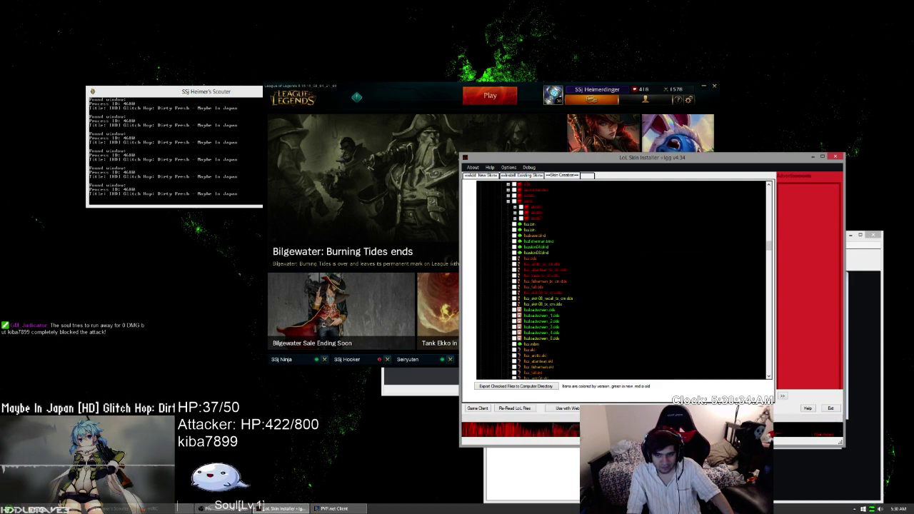
{"action": "scroll", "coordinate": [547, 307], "scroll_direction": "down", "scroll_amount": 1}
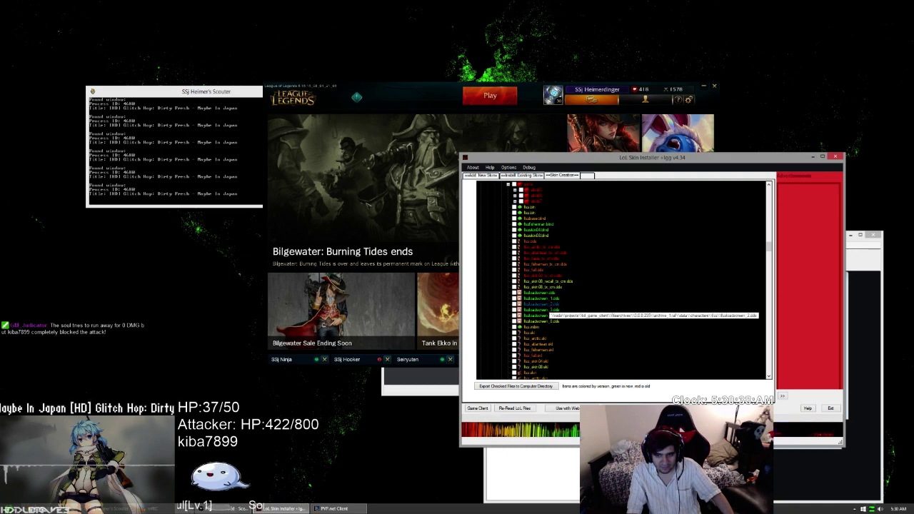
{"action": "scroll", "coordinate": [544, 315], "scroll_direction": "down", "scroll_amount": 3}
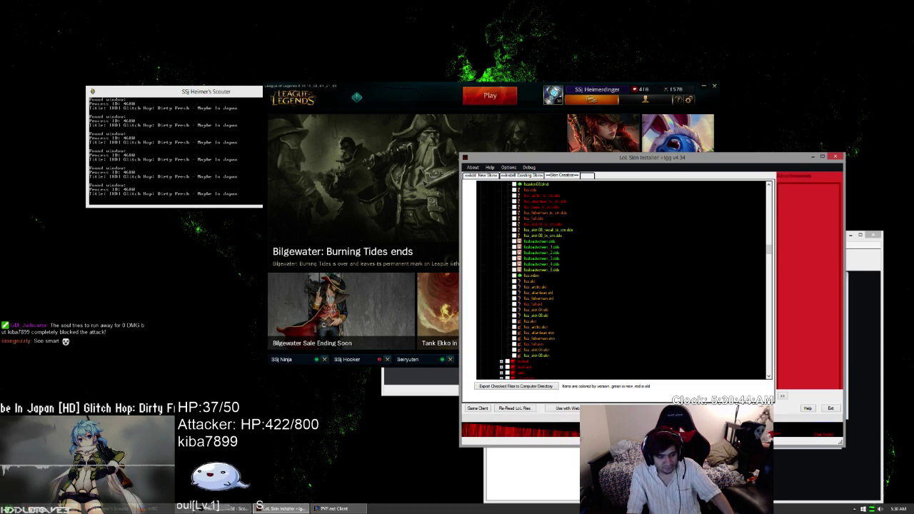
{"action": "scroll", "coordinate": [546, 293], "scroll_direction": "up", "scroll_amount": 2}
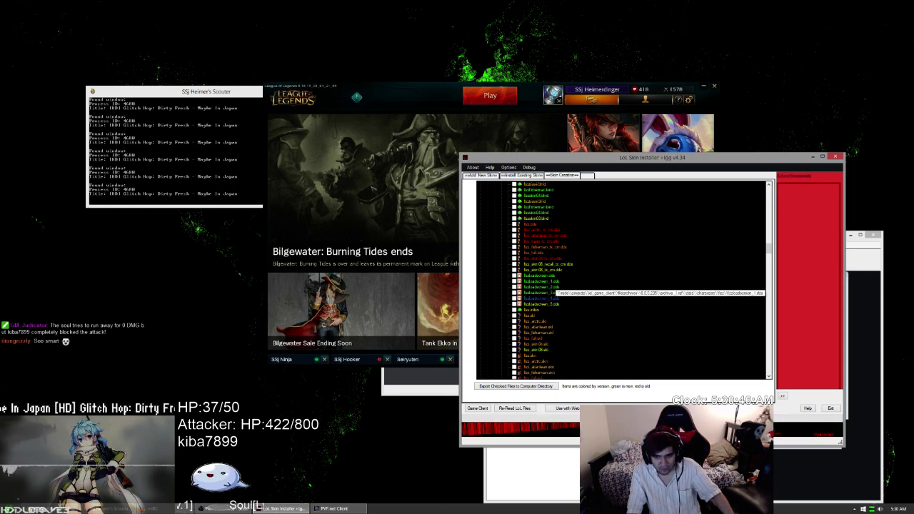
{"action": "scroll", "coordinate": [528, 286], "scroll_direction": "up", "scroll_amount": 4}
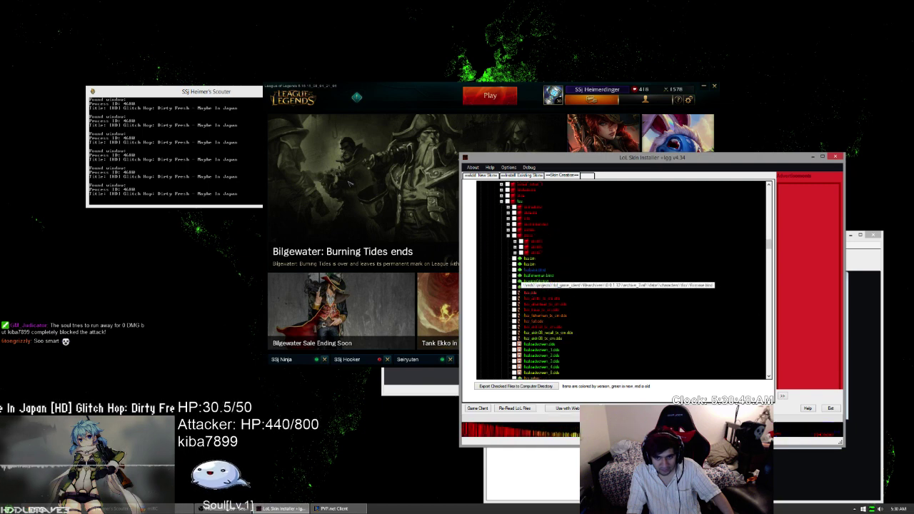
- Export fizzshark_arctic_tx_cm.dds from the fizzshark folder to the Desktop
{"action": "scroll", "coordinate": [378, 187], "scroll_direction": "down", "scroll_amount": 6}
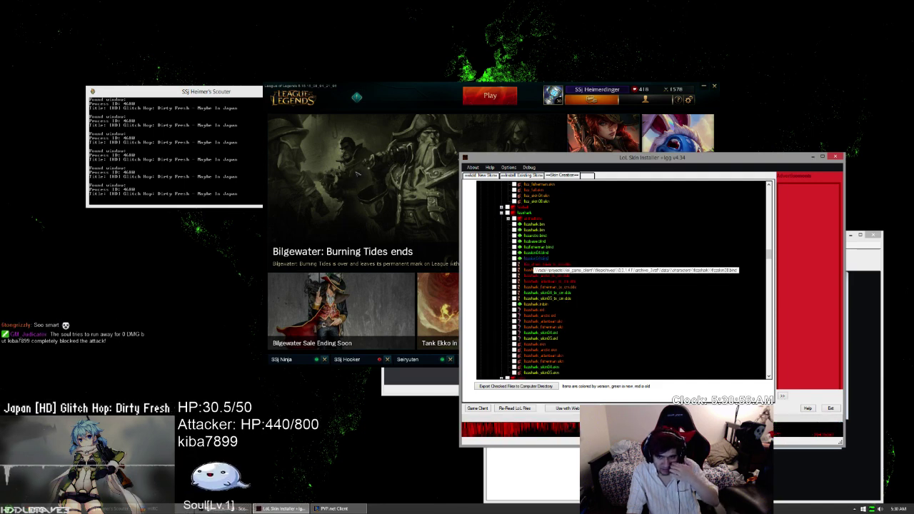
{"action": "scroll", "coordinate": [561, 259], "scroll_direction": "down", "scroll_amount": 1}
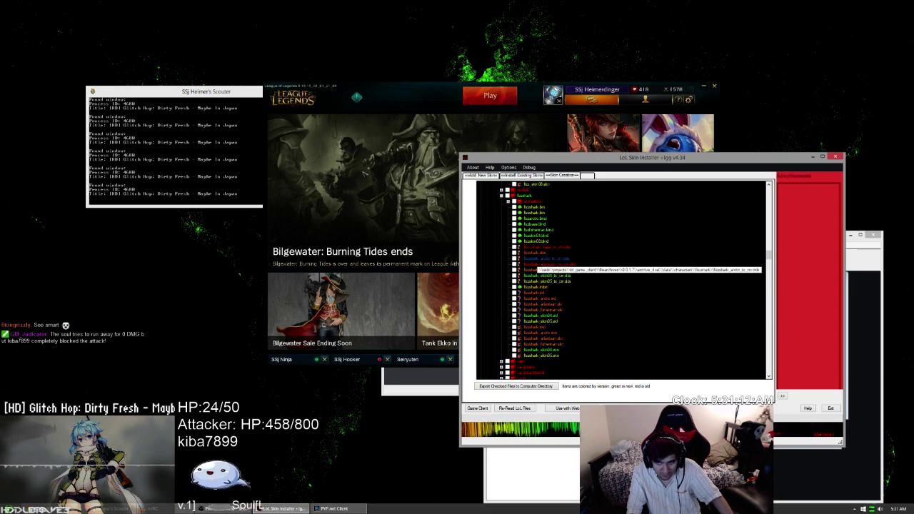
{"action": "left_click", "coordinate": [538, 258]}
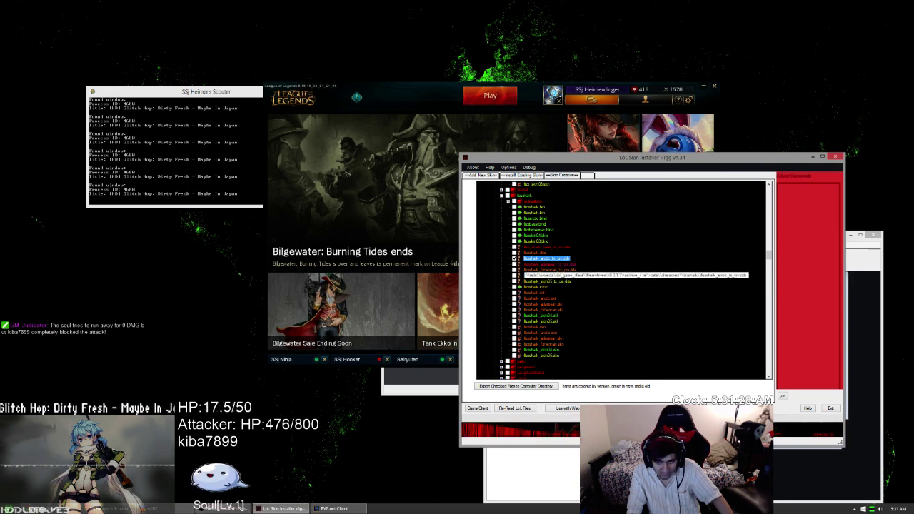
{"action": "right_click", "coordinate": [523, 258]}
{"action": "left_click", "coordinate": [543, 265]}
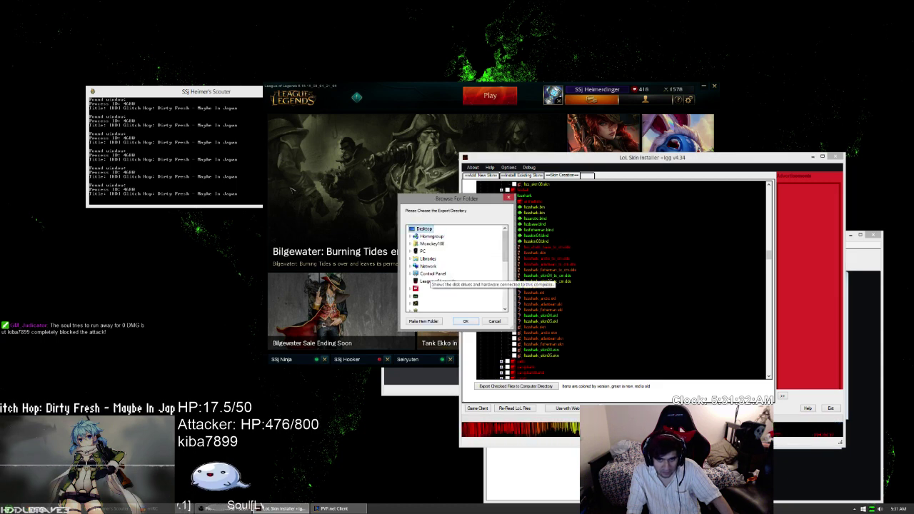
{"action": "key", "text": "Return"}
{"action": "key", "text": "Return"}
- Open the exported data folder on the Desktop down to characters > fizzshark and enlarge the texture's thumbnail
{"action": "double_click", "coordinate": [100, 227]}
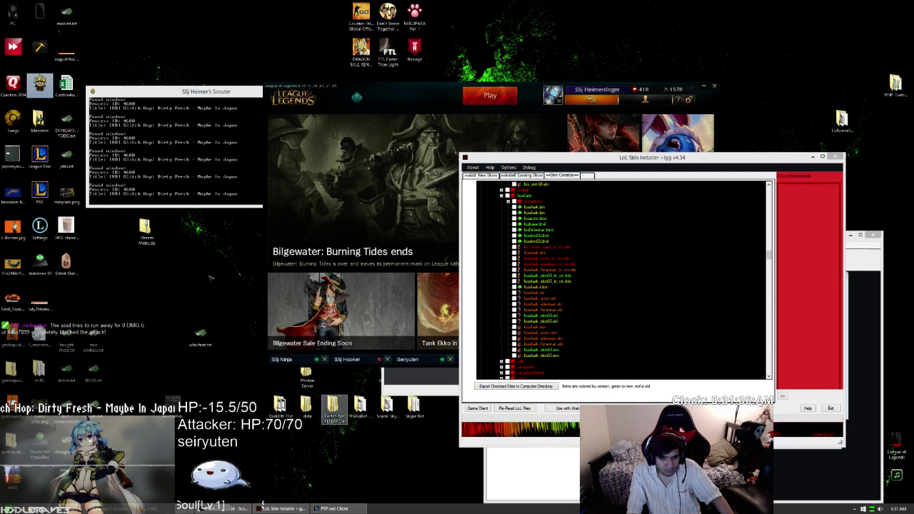
{"action": "double_click", "coordinate": [307, 406]}
{"action": "key", "text": "Down"}
{"action": "key", "text": "Return"}
{"action": "key", "text": "Down"}
{"action": "key", "text": "Return"}
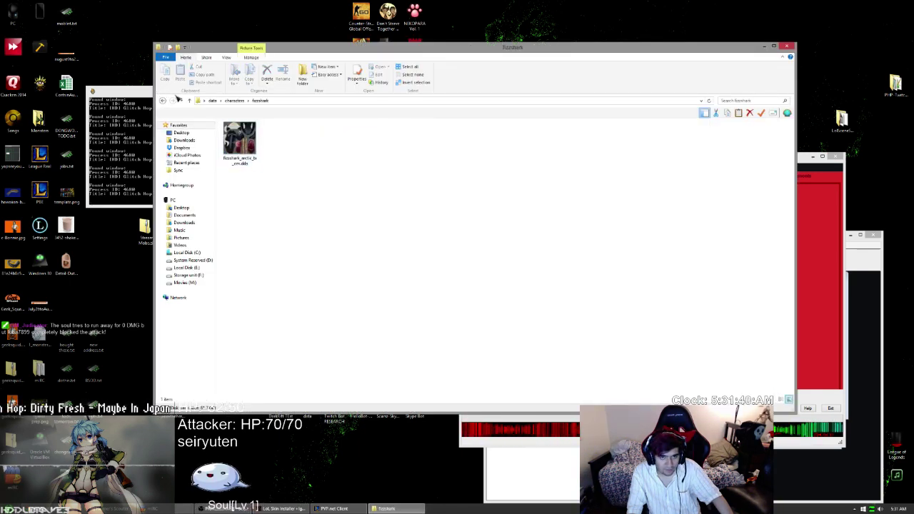
{"action": "scroll", "coordinate": [198, 160], "scroll_direction": "up", "scroll_amount": 6}
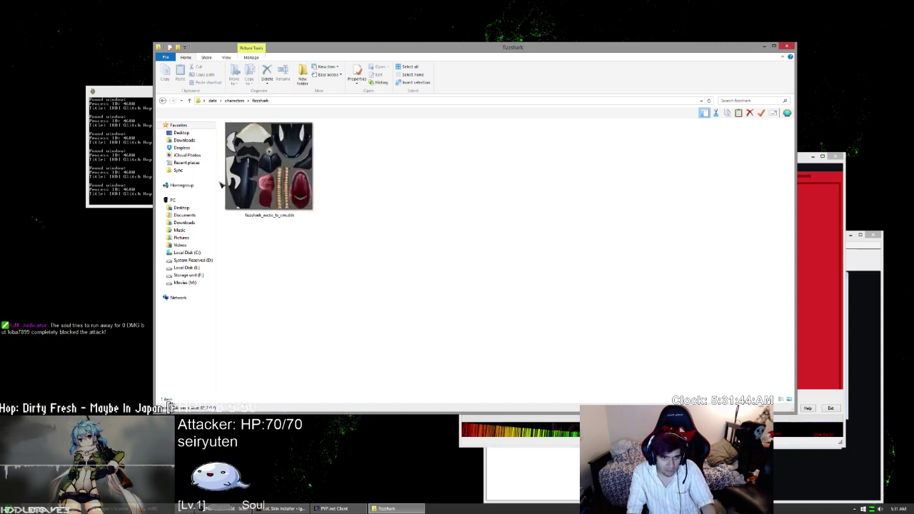
- Switch back to LoL Skin Installer and try to export the whole fizzshark folder to the Desktop
{"action": "key", "text": "alt+Tab"}
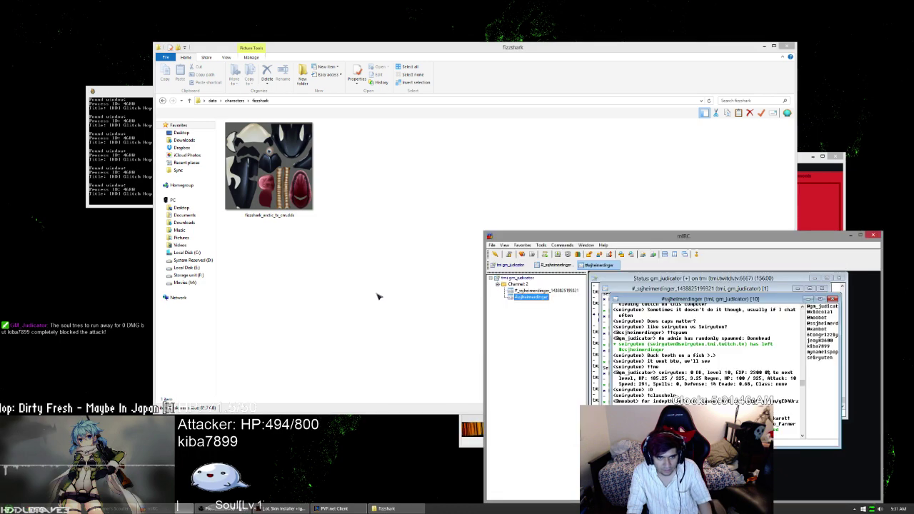
{"action": "key", "text": "alt+Tab"}
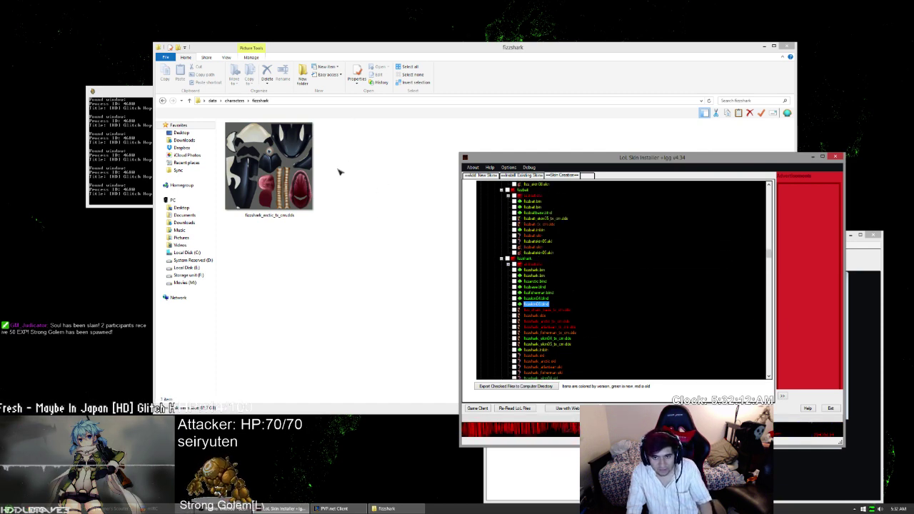
{"action": "right_click", "coordinate": [517, 259]}
{"action": "left_click", "coordinate": [546, 263]}
{"action": "left_click", "coordinate": [463, 321]}
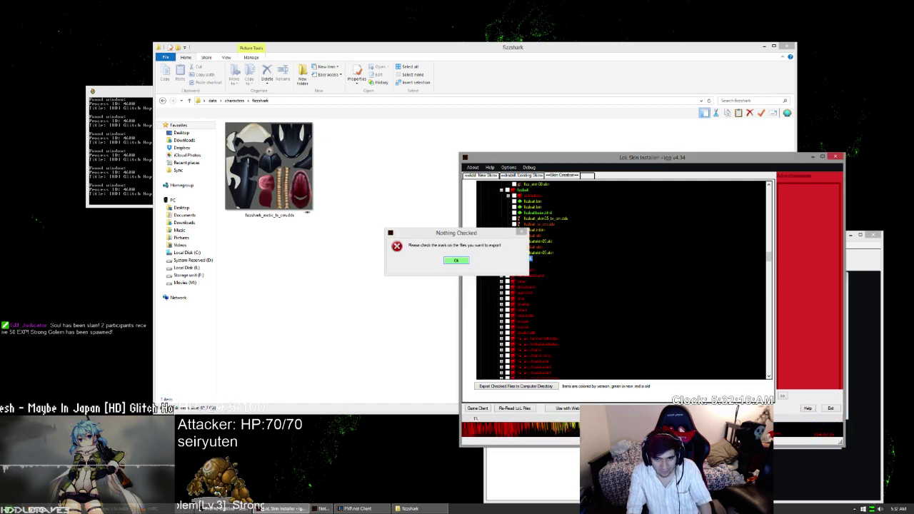
{"action": "left_click", "coordinate": [456, 260]}
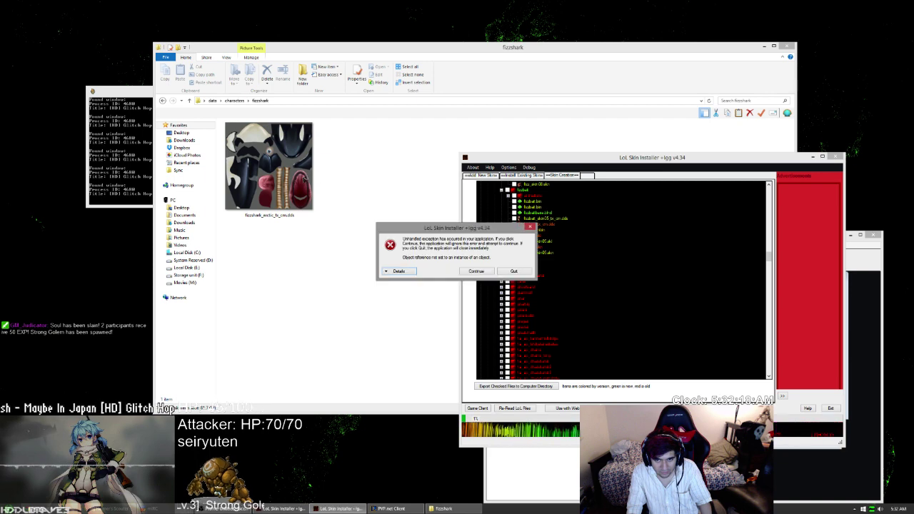
{"action": "left_click", "coordinate": [477, 270]}
- Mark the fizzshark folder with all its files for export, including the animations subfolder
{"action": "left_click", "coordinate": [508, 258]}
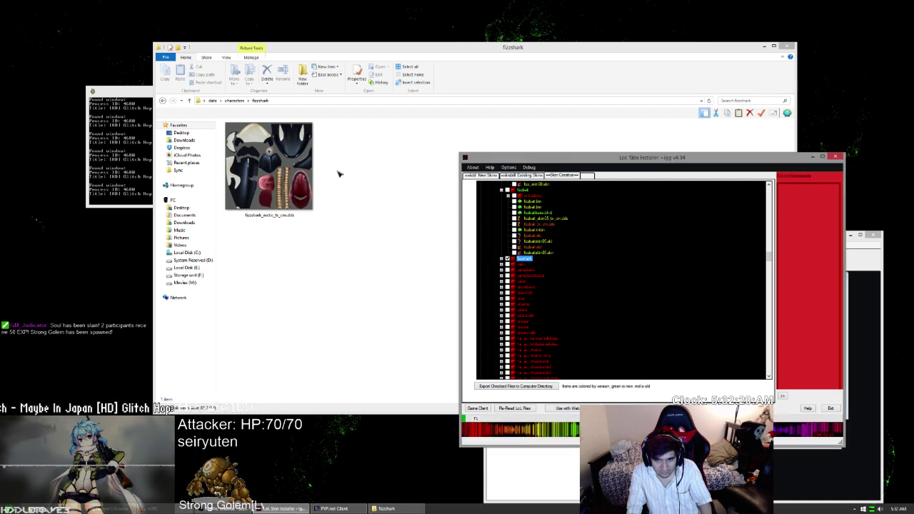
{"action": "left_click", "coordinate": [501, 259]}
{"action": "left_click", "coordinate": [508, 218]}
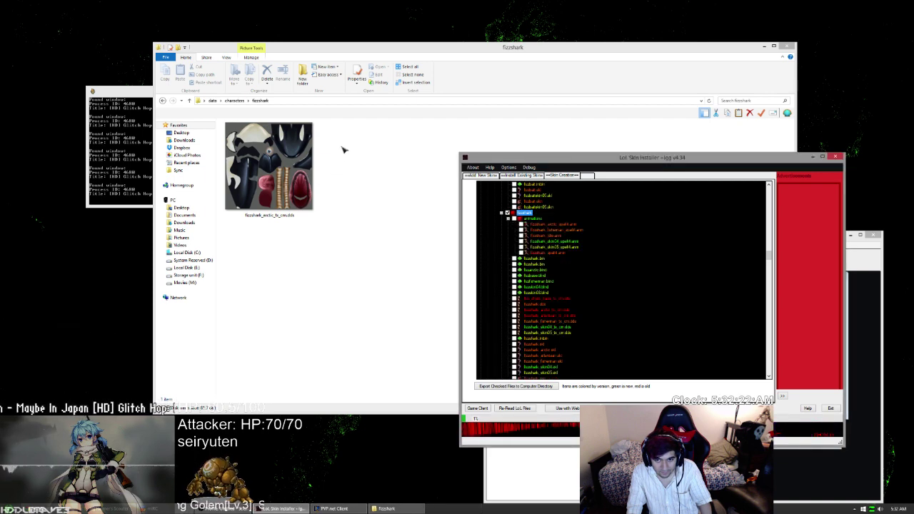
{"action": "left_click", "coordinate": [514, 218]}
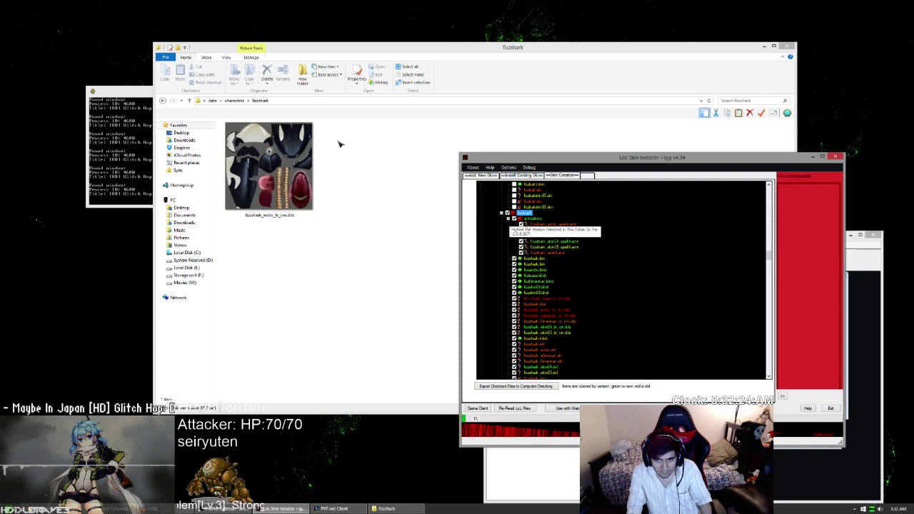
- Export the marked fizzshark folder to the Desktop and return to the exported fizzshark folder
{"action": "right_click", "coordinate": [521, 213]}
{"action": "left_click", "coordinate": [527, 216]}
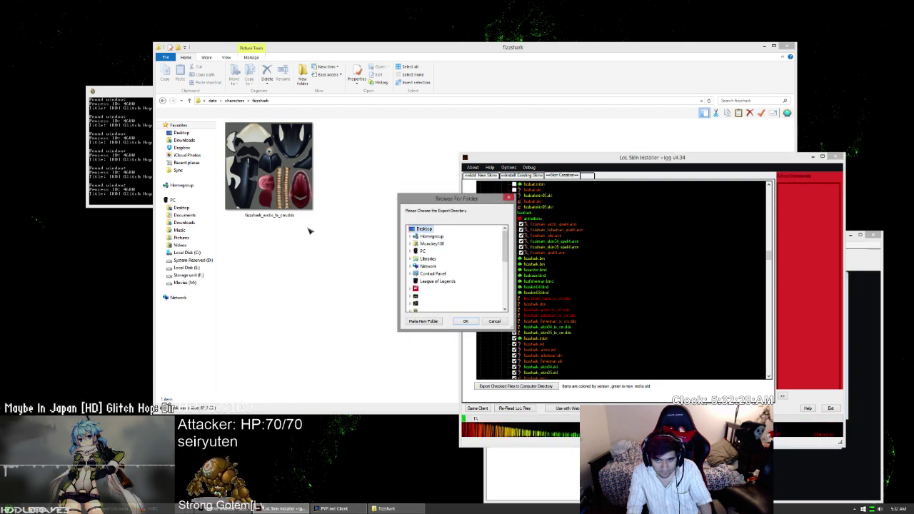
{"action": "key", "text": "Return"}
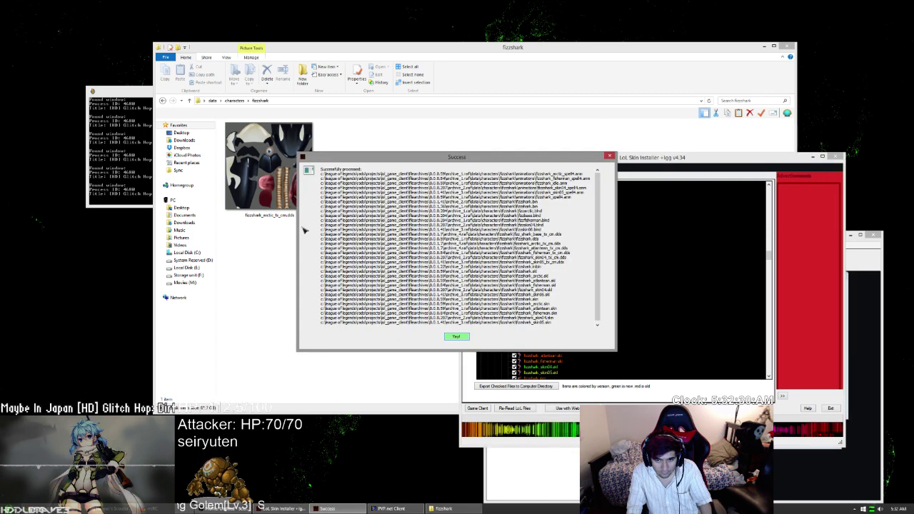
{"action": "key", "text": "Return"}
{"action": "left_click", "coordinate": [355, 250]}
{"action": "left_click", "coordinate": [483, 338]}
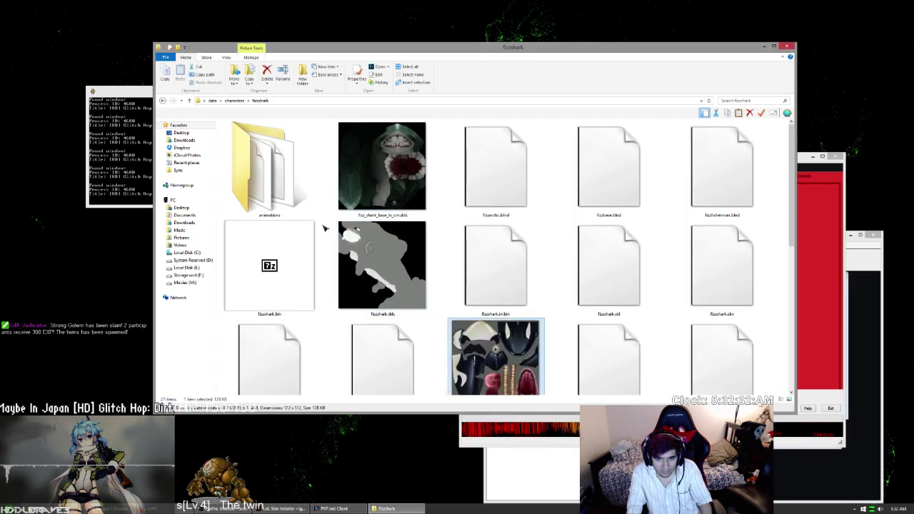
- Open fizzshark.dds in Photoshop, check its channels, close it and return to the fizzshark folder
{"action": "key", "text": "Up"}
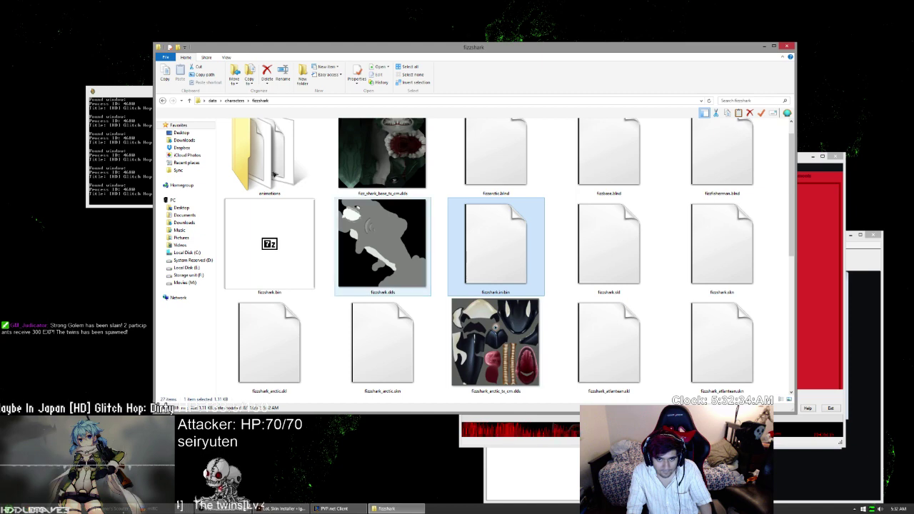
{"action": "key", "text": "Left"}
{"action": "key", "text": "Return"}
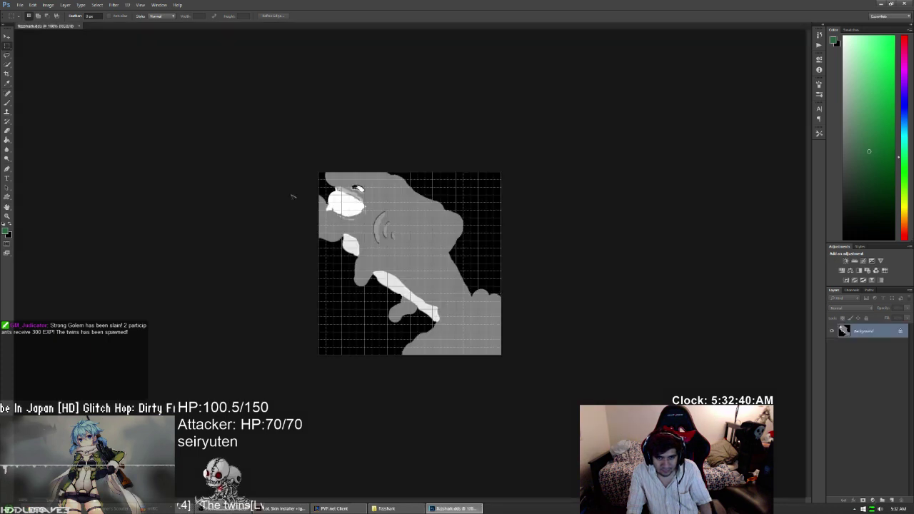
{"action": "scroll", "coordinate": [303, 201], "scroll_direction": "up", "scroll_amount": 3}
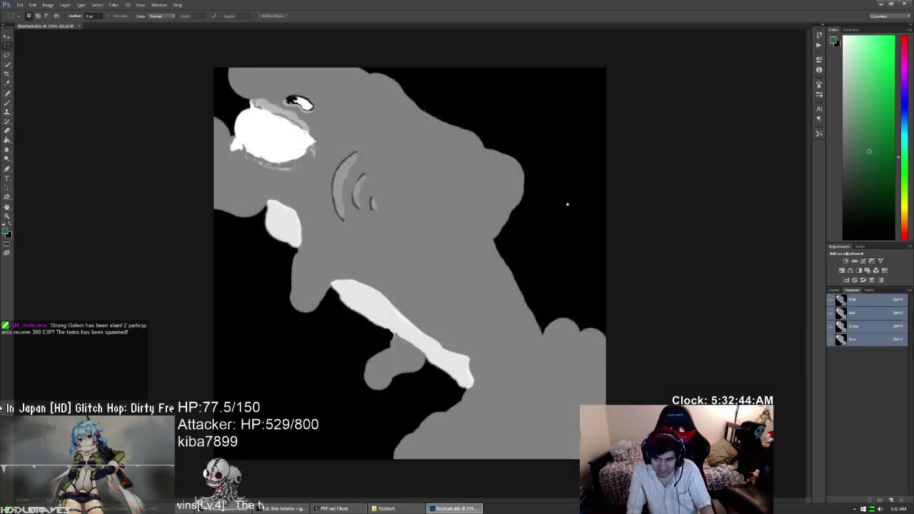
{"action": "key", "text": "ctrl+w"}
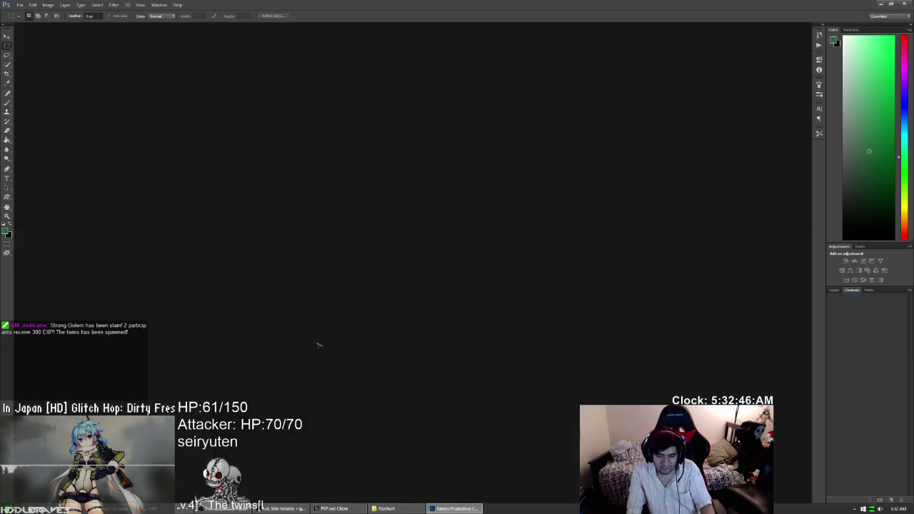
{"action": "left_click", "coordinate": [459, 509]}
- Open fizzshark_skin05_tx_cm.dds from the fizzshark folder in Photoshop and examine the texture up close
{"action": "key", "text": "Right"}
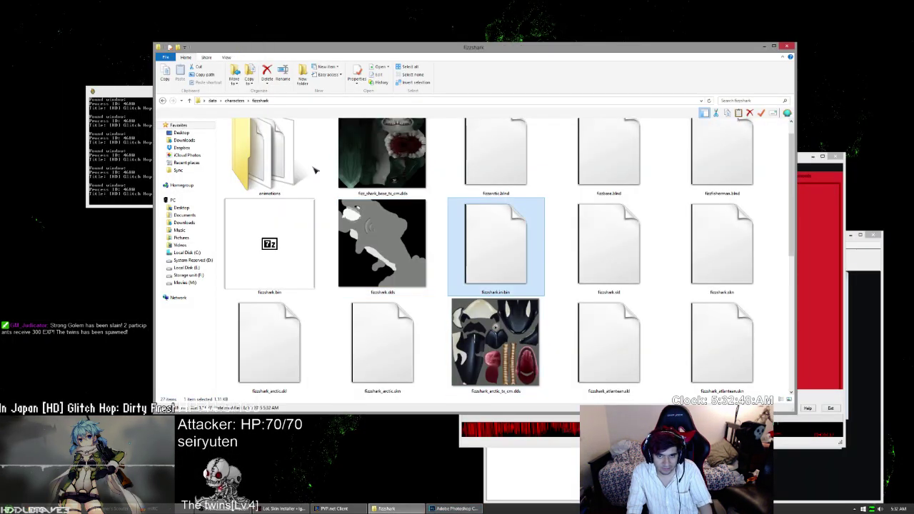
{"action": "scroll", "coordinate": [315, 170], "scroll_direction": "down", "scroll_amount": 1}
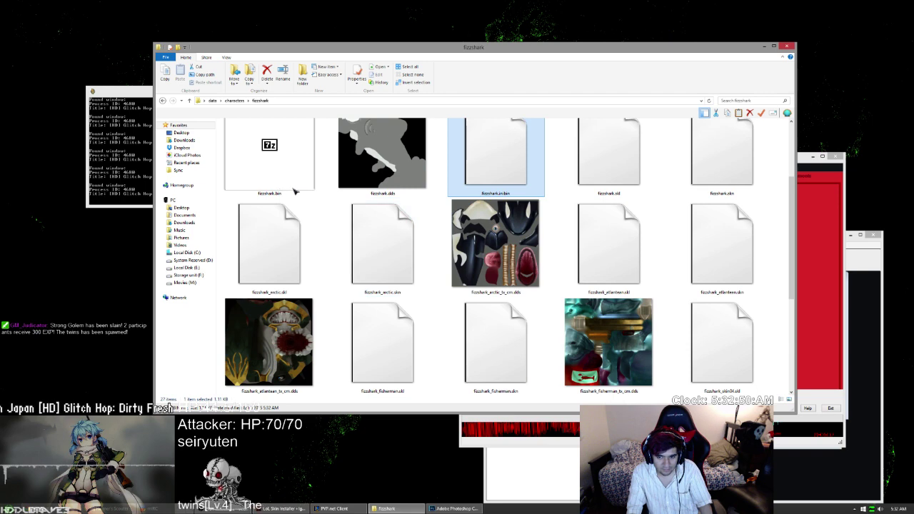
{"action": "scroll", "coordinate": [294, 191], "scroll_direction": "down", "scroll_amount": 1}
{"action": "left_click", "coordinate": [721, 344]}
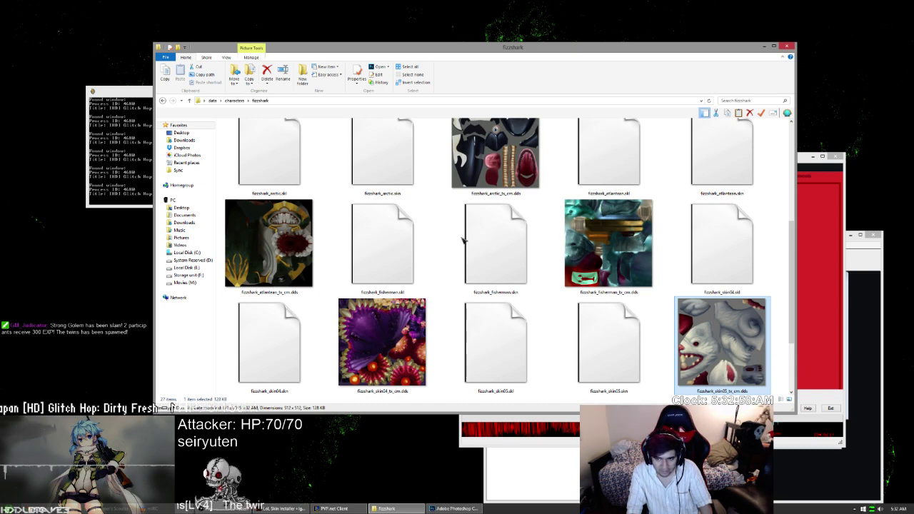
{"action": "scroll", "coordinate": [664, 360], "scroll_direction": "down", "scroll_amount": 1}
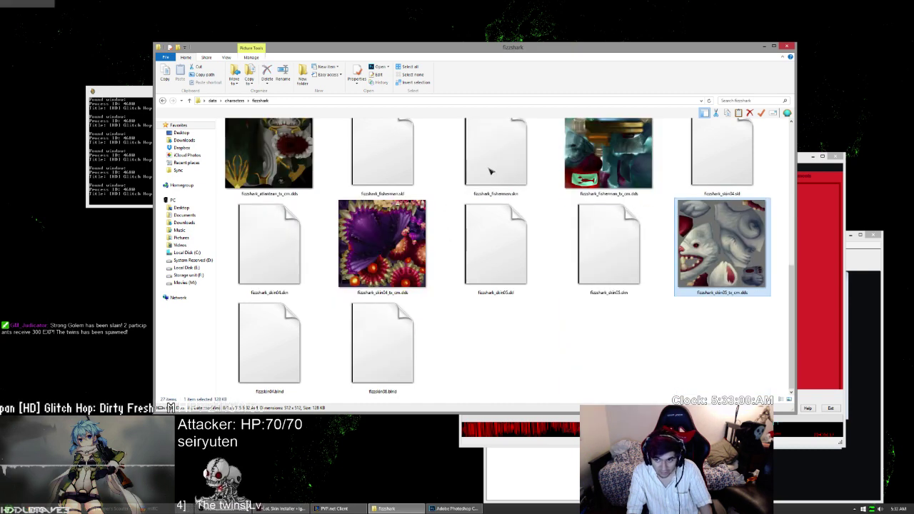
{"action": "double_click", "coordinate": [734, 255]}
{"action": "key", "text": "ctrl+0"}
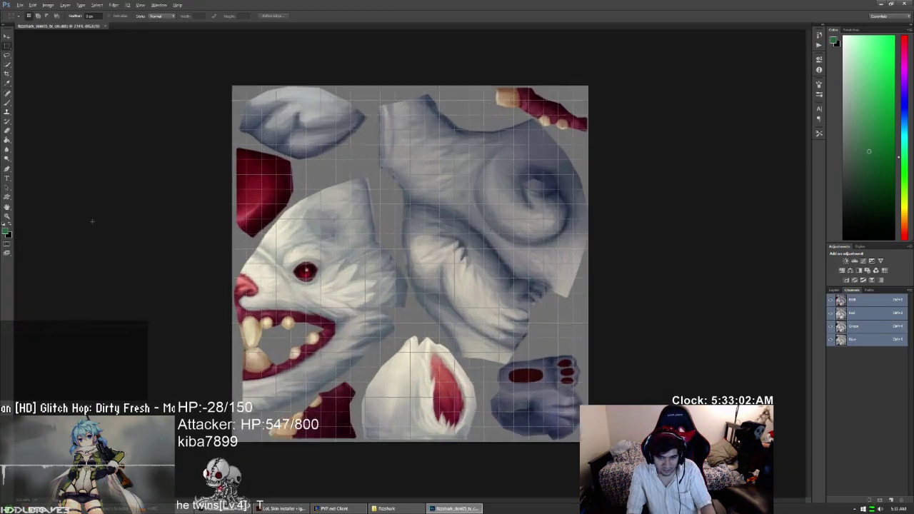
{"action": "scroll", "coordinate": [107, 215], "scroll_direction": "down", "scroll_amount": 1}
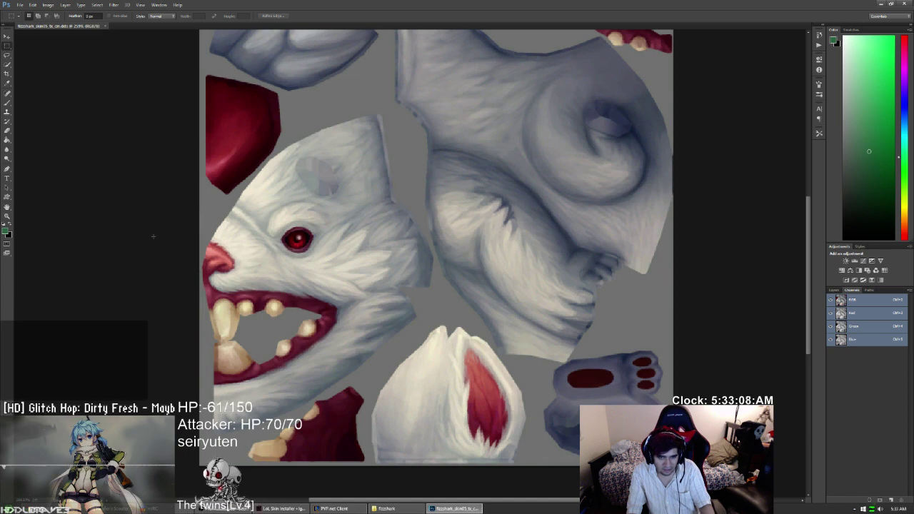
{"action": "scroll", "coordinate": [244, 112], "scroll_direction": "up", "scroll_amount": 3}
{"action": "scroll", "coordinate": [244, 112], "scroll_direction": "down", "scroll_amount": 4}
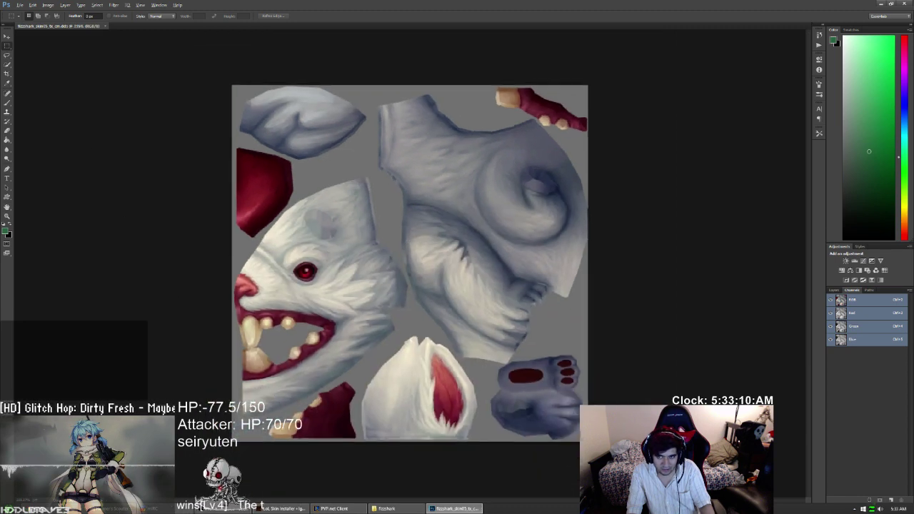
{"action": "scroll", "coordinate": [244, 112], "scroll_direction": "up", "scroll_amount": 1}
{"action": "scroll", "coordinate": [379, 225], "scroll_direction": "up", "scroll_amount": 1}
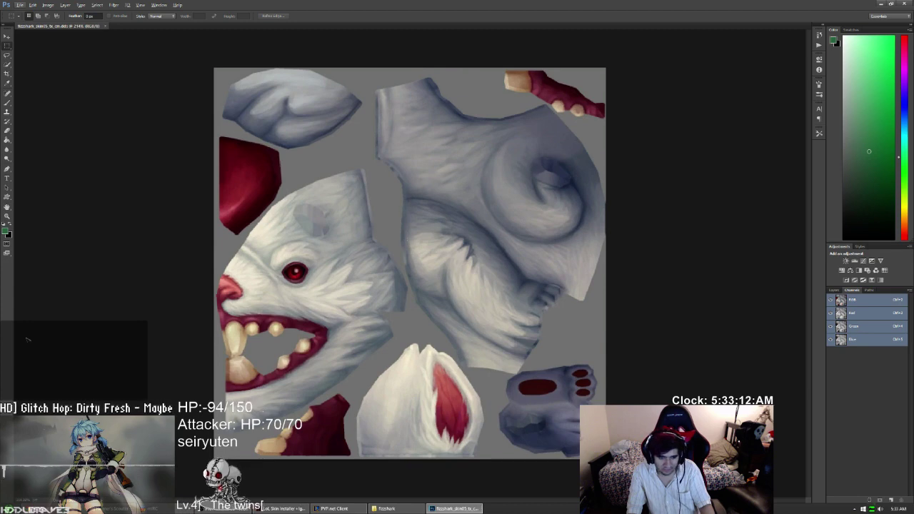
- Switch to the web browser and search Google for "lolking fizz" in a new tab
{"action": "left_click", "coordinate": [43, 508]}
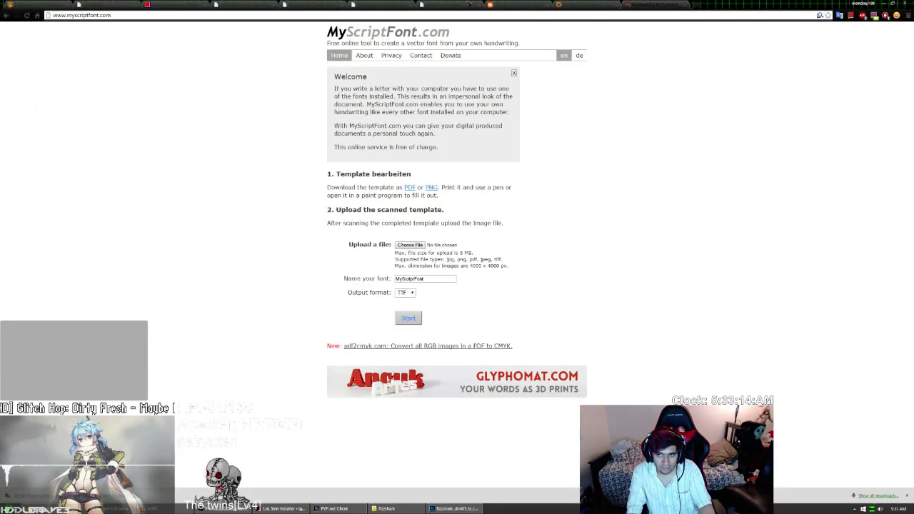
{"action": "key", "text": "ctrl+t"}
{"action": "type", "text": "google.com"}
{"action": "key", "text": "Return"}
{"action": "type", "text": "lolking fizz"}
{"action": "key", "text": "Return"}
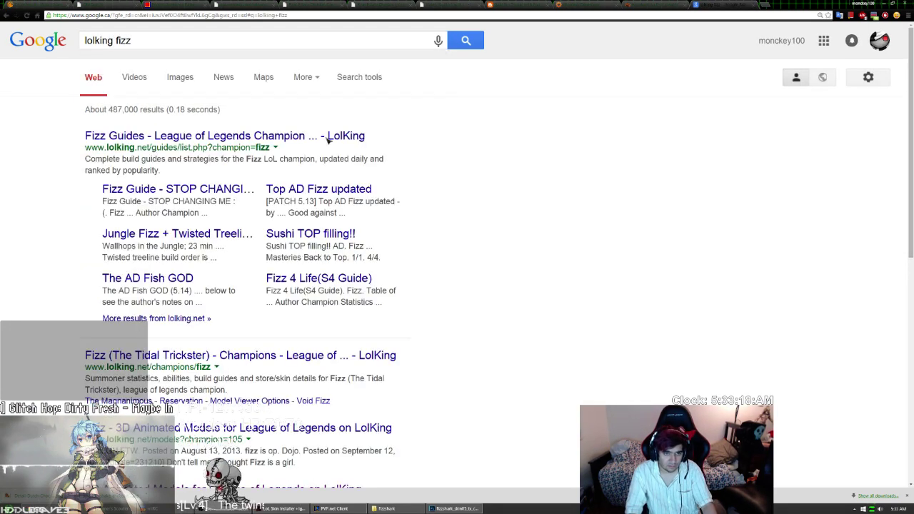
- Refine the search to "lolking fizz model" and open LolKing's Fizz 3D animated models page
{"action": "left_click", "coordinate": [122, 41]}
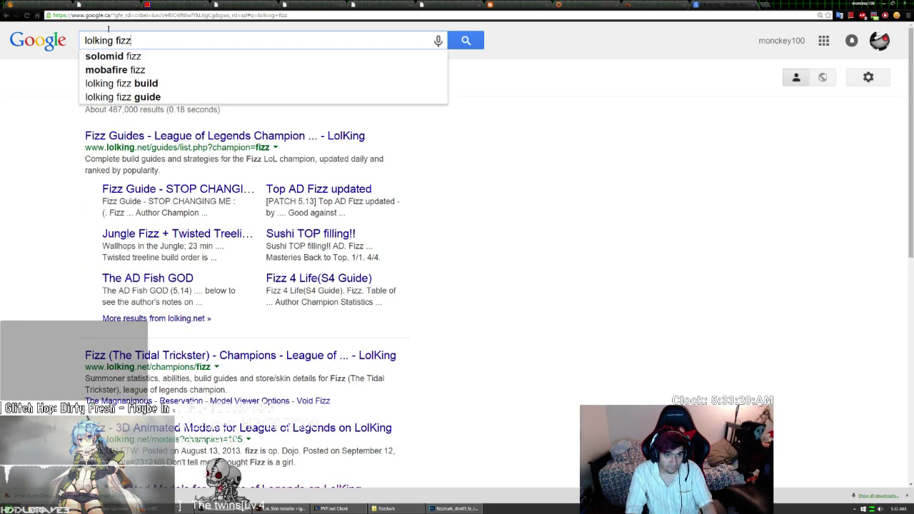
{"action": "type", "text": "model"}
{"action": "key", "text": "Return"}
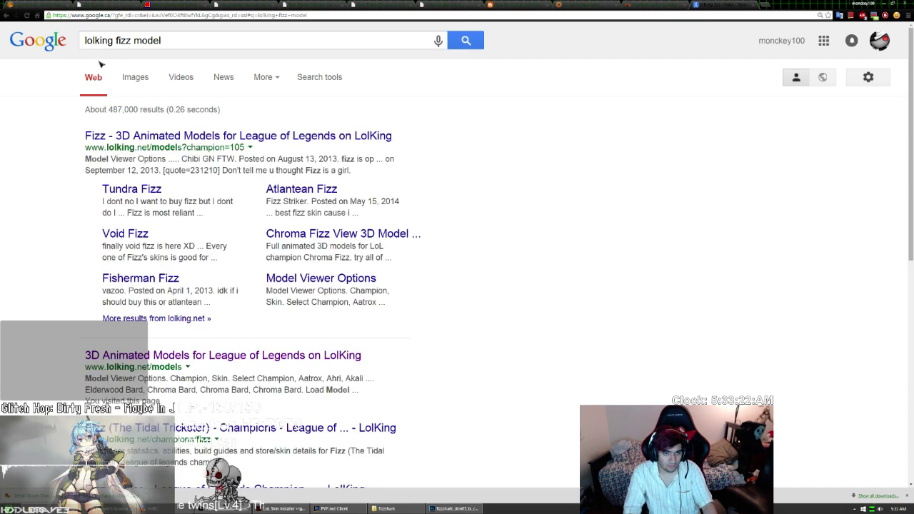
{"action": "left_click", "coordinate": [107, 135]}
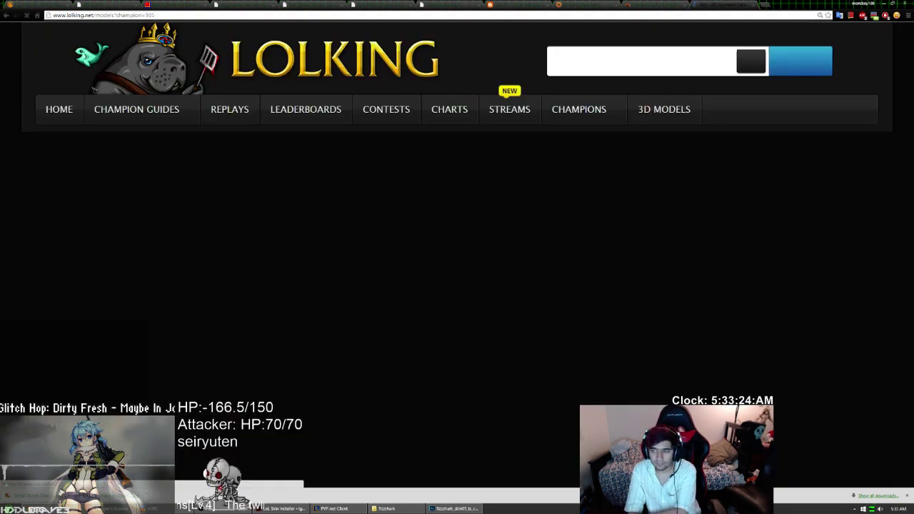
{"action": "scroll", "coordinate": [255, 116], "scroll_direction": "down", "scroll_amount": 2}
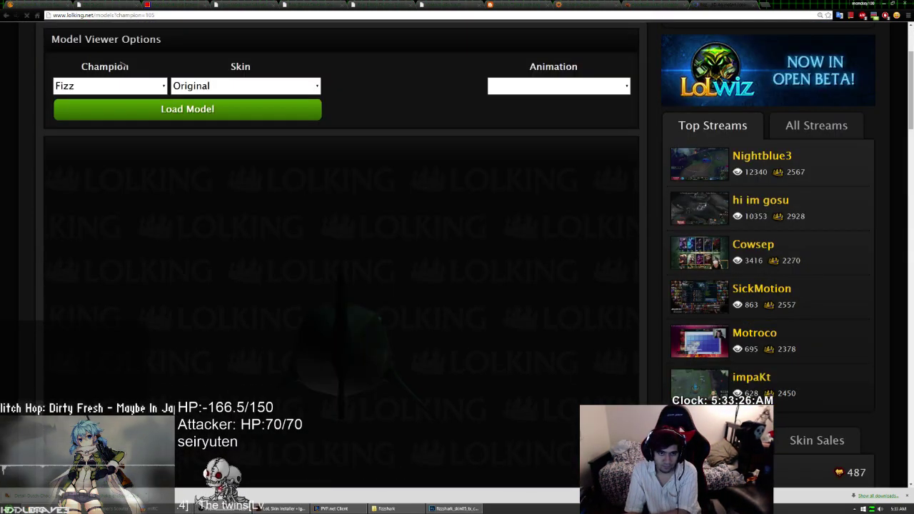
- Load the Tundra Fizz skin in the LolKing model viewer
{"action": "left_click", "coordinate": [234, 86]}
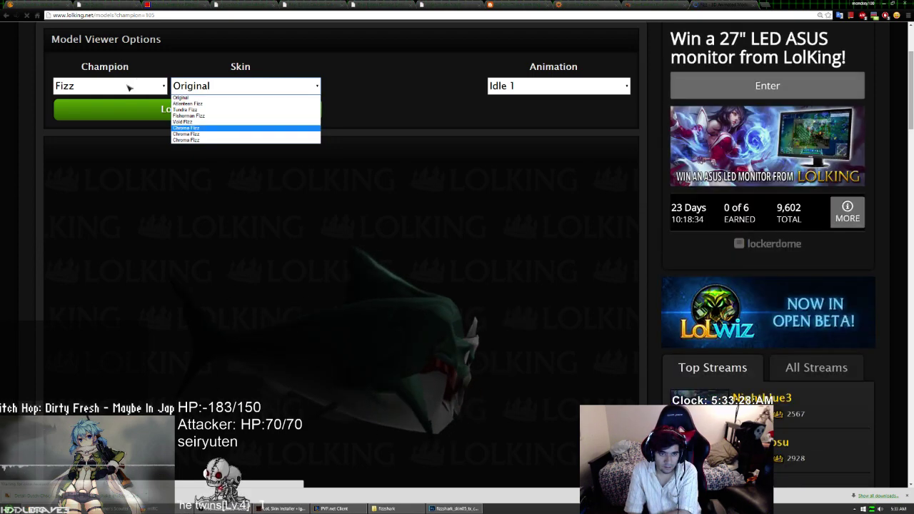
{"action": "key", "text": "Up"}
{"action": "key", "text": "Up"}
{"action": "key", "text": "Up"}
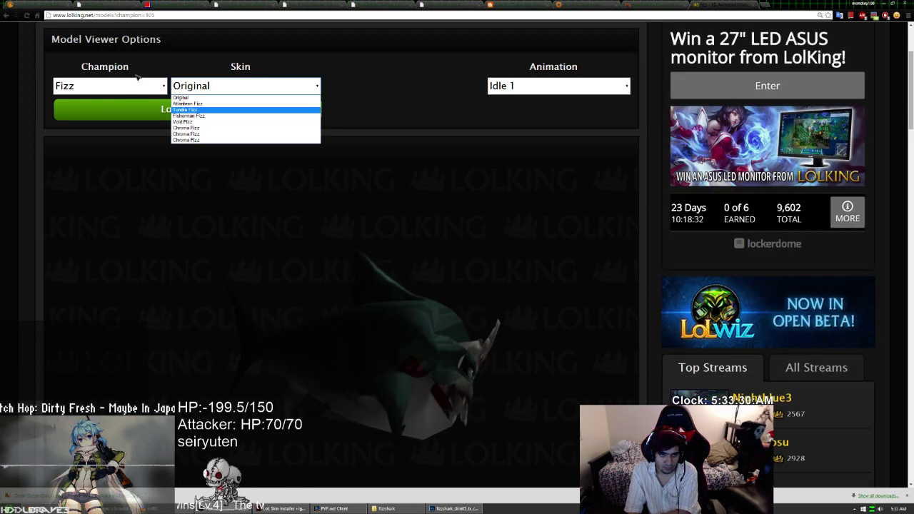
{"action": "key", "text": "Return"}
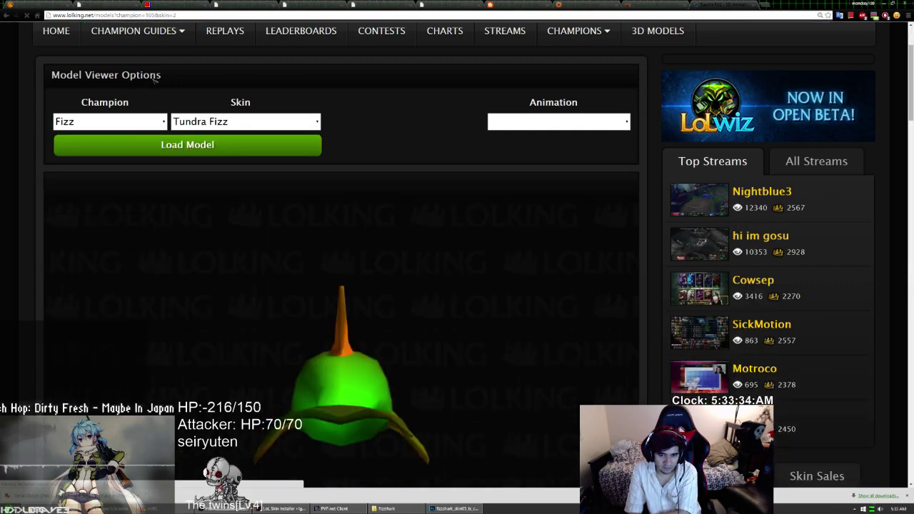
- Try to pick Fisherman Fizz as the skin in the model viewer, then close the LolKing page
{"action": "left_click", "coordinate": [230, 121]}
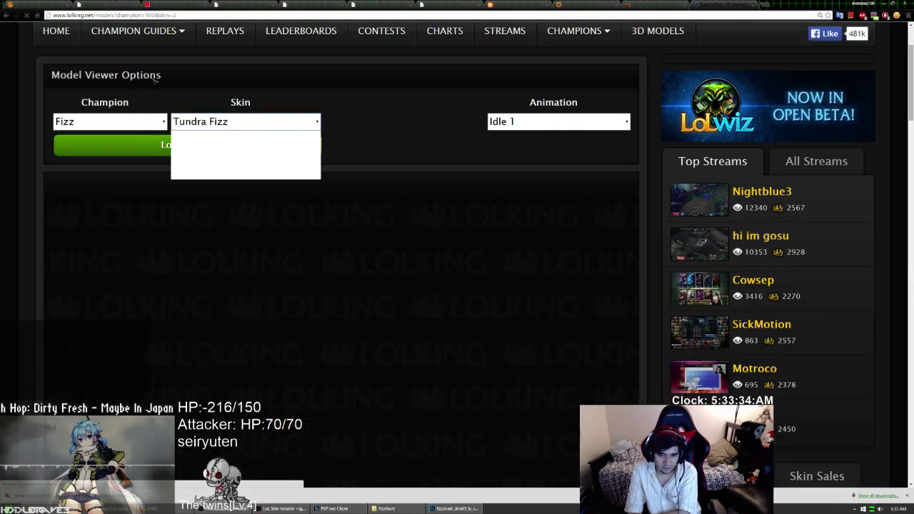
{"action": "key", "text": "Down"}
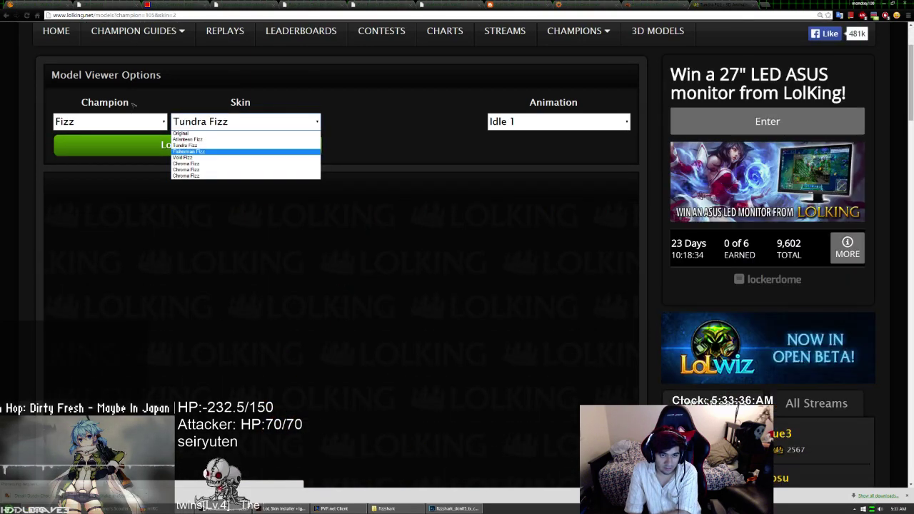
{"action": "left_click", "coordinate": [269, 90]}
{"action": "scroll", "coordinate": [251, 95], "scroll_direction": "down", "scroll_amount": 1}
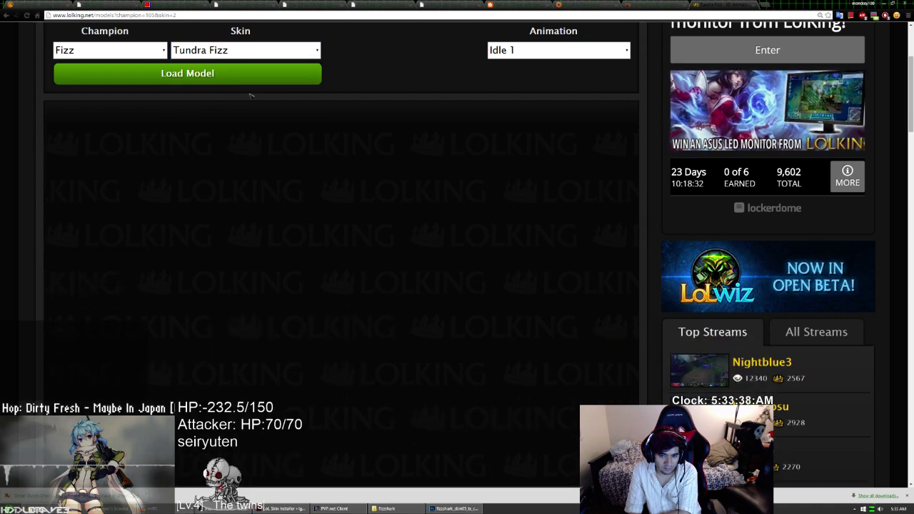
{"action": "scroll", "coordinate": [251, 95], "scroll_direction": "up", "scroll_amount": 1}
{"action": "key", "text": "alt+Down"}
{"action": "left_click", "coordinate": [271, 101]}
{"action": "scroll", "coordinate": [307, 82], "scroll_direction": "down", "scroll_amount": 2}
{"action": "scroll", "coordinate": [319, 84], "scroll_direction": "up", "scroll_amount": 2}
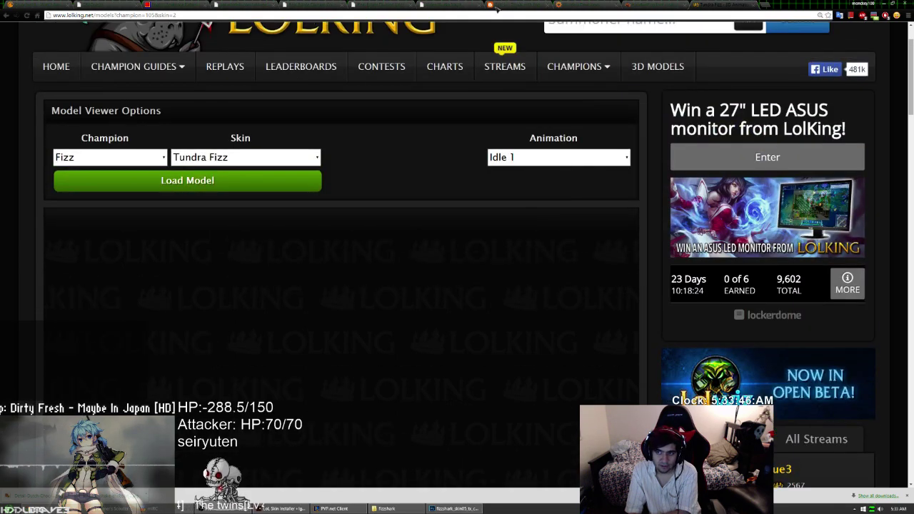
{"action": "left_click", "coordinate": [755, 5]}
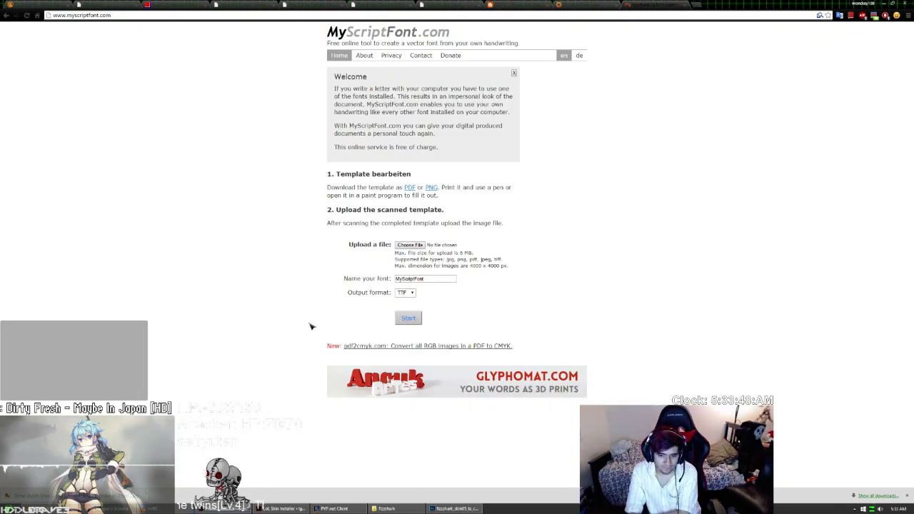
- Switch back to Photoshop, add an alpha channel filled with white to fizzshark_skin05_tx_cm.dds and compare it with the RGB view
{"action": "left_click", "coordinate": [454, 508]}
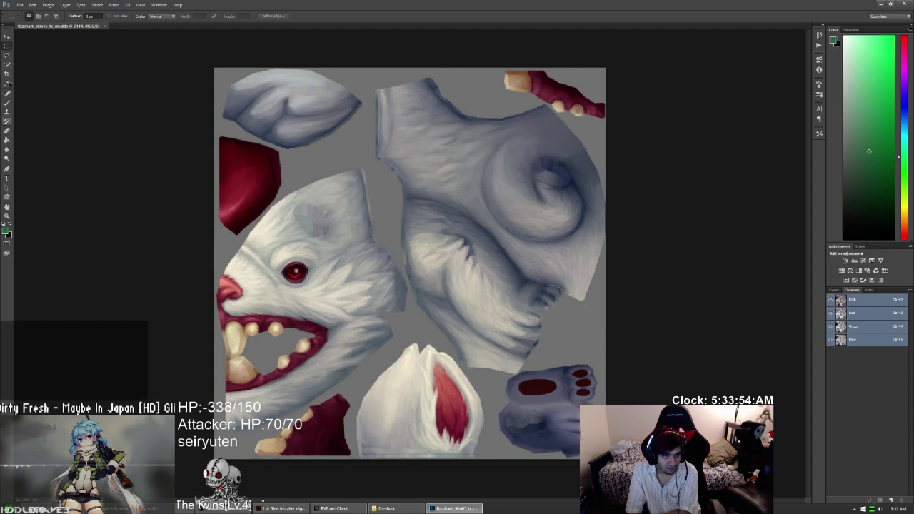
{"action": "key", "text": "b"}
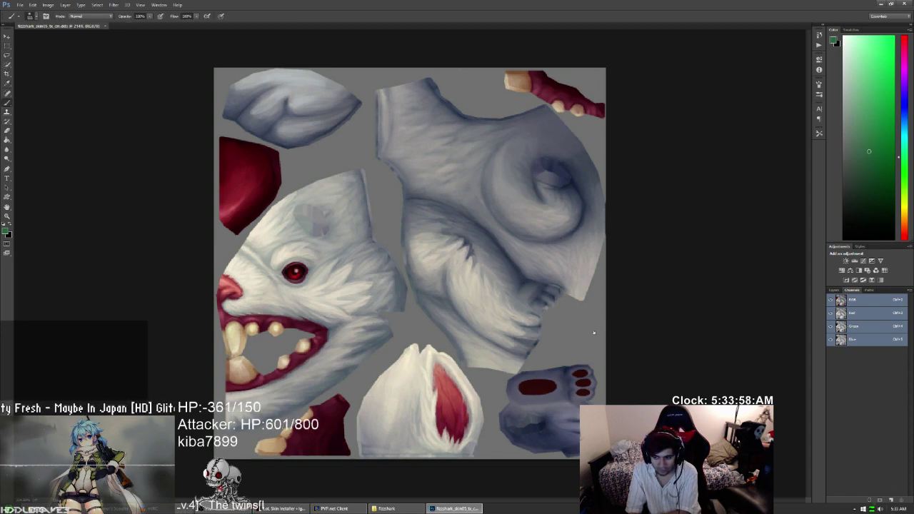
{"action": "key", "text": "ctrl+z"}
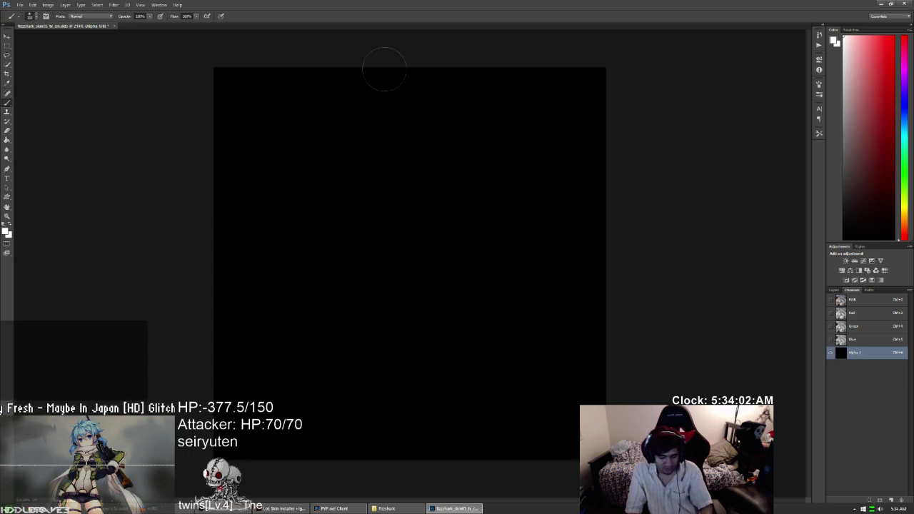
{"action": "key", "text": "alt+BackSpace"}
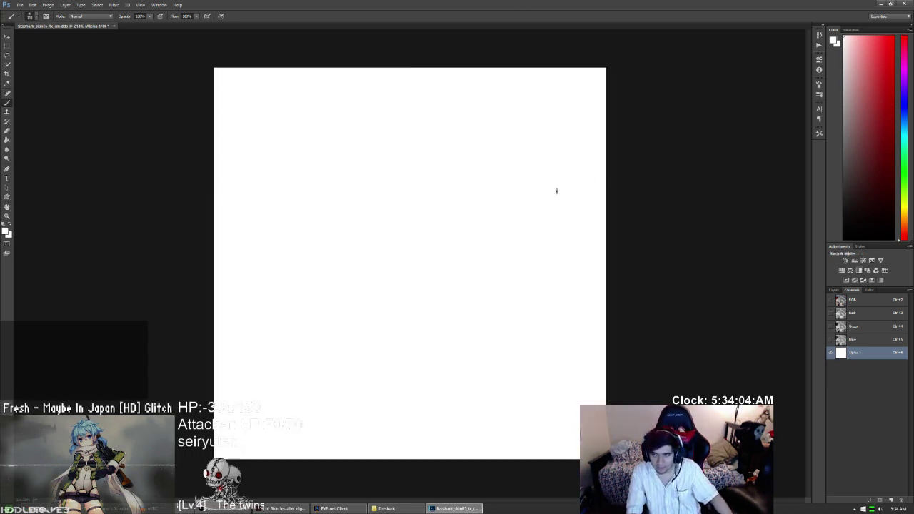
{"action": "key", "text": "ctrl+2"}
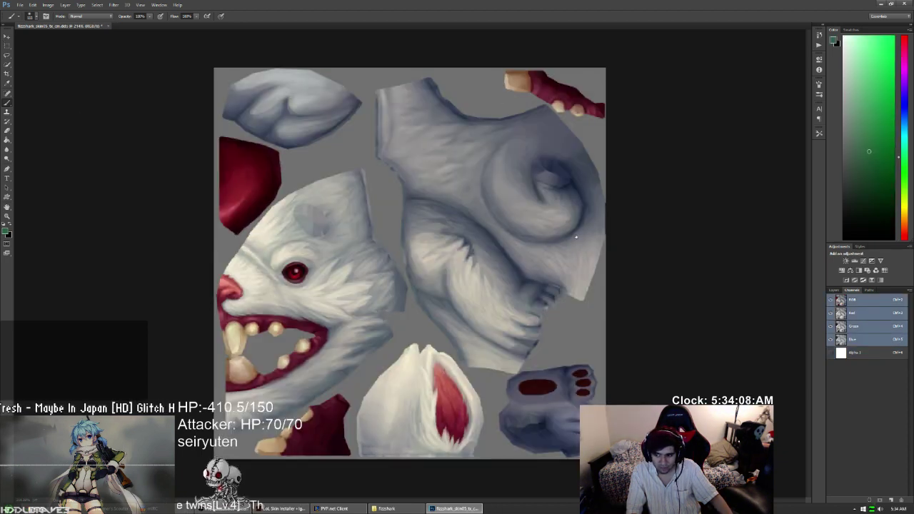
{"action": "key", "text": "ctrl+6"}
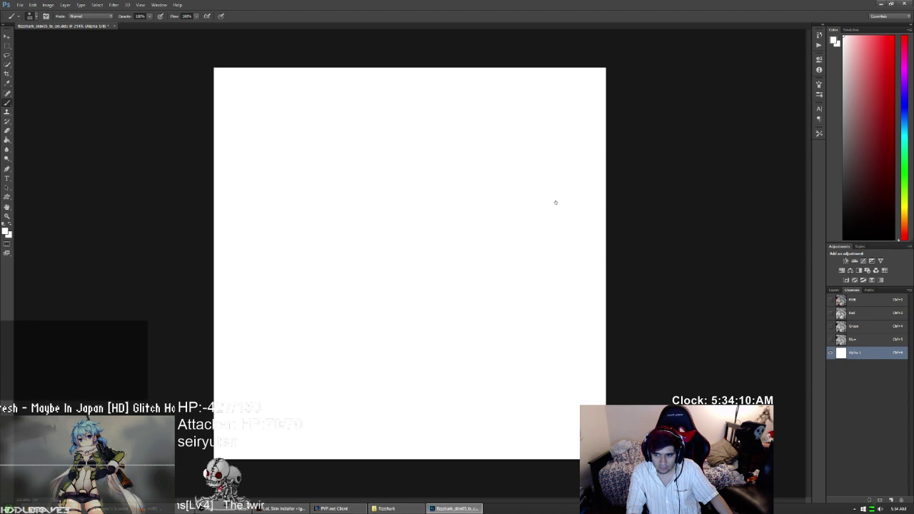
- Show the alpha overlay over the colour texture and, with a smaller soft black brush, mask the separate gum-and-teeth piece above the curled tail
{"action": "key", "text": "grave"}
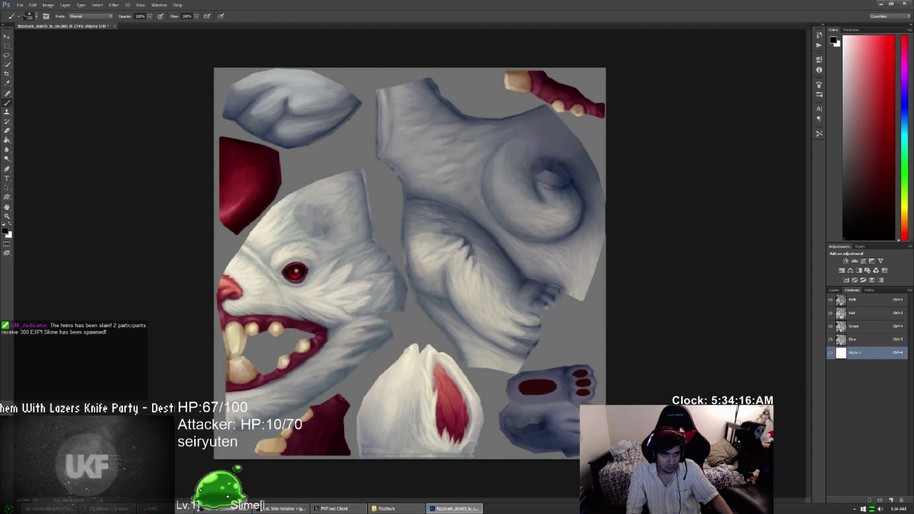
{"action": "left_click", "coordinate": [30, 16]}
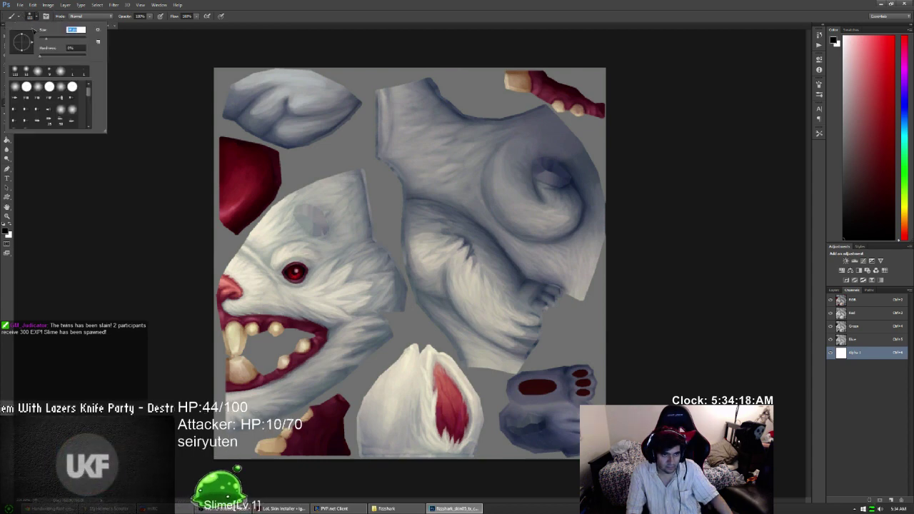
{"action": "left_click", "coordinate": [96, 169]}
{"action": "mouse_move", "coordinate": [511, 80]}
{"action": "left_mouse_down"}
{"action": "mouse_move", "coordinate": [527, 76]}
{"action": "mouse_move", "coordinate": [502, 82]}
{"action": "mouse_move", "coordinate": [537, 75]}
{"action": "mouse_move", "coordinate": [553, 88]}
{"action": "left_mouse_up"}
{"action": "left_click_drag", "start_coordinate": [369, 60], "coordinate": [386, 67]}
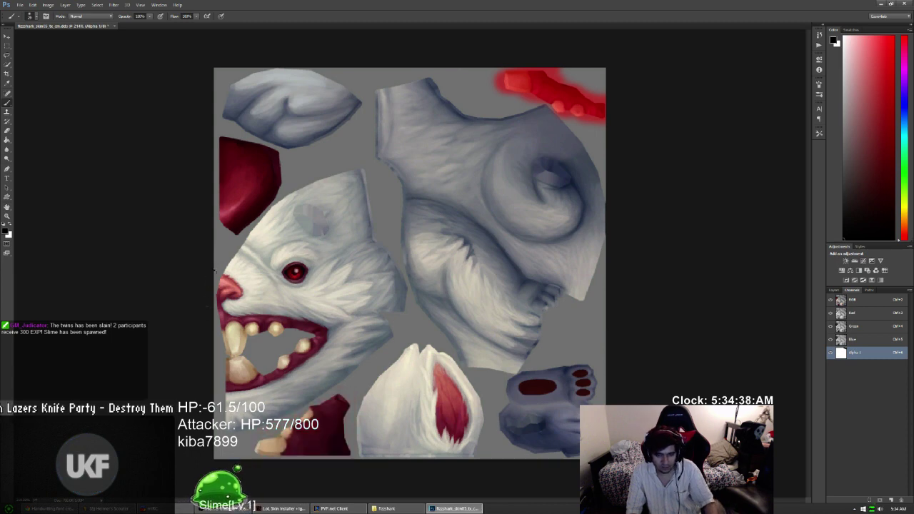
- Paint black in the alpha channel over the gum piece below the jaw and over the shark's open mouth and teeth
{"action": "left_click_drag", "start_coordinate": [347, 395], "coordinate": [303, 419]}
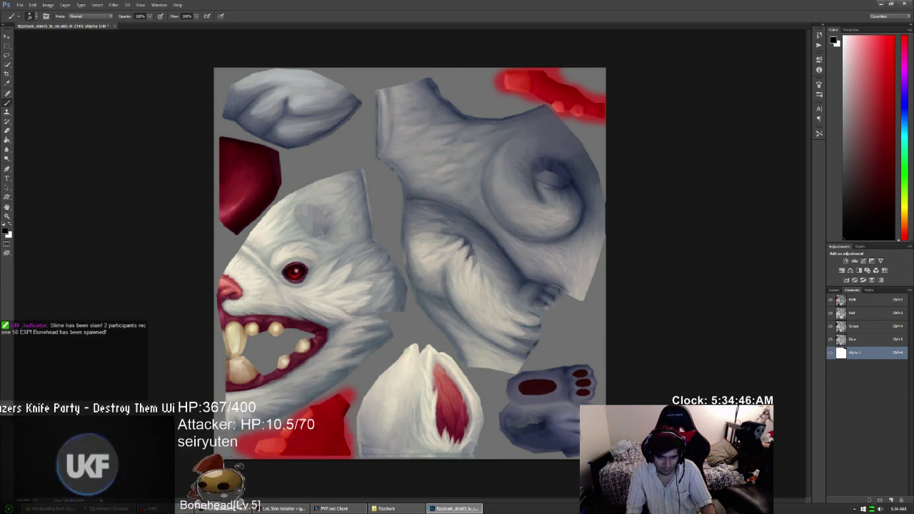
{"action": "mouse_move", "coordinate": [250, 329]}
{"action": "left_mouse_down"}
{"action": "mouse_move", "coordinate": [221, 342]}
{"action": "mouse_move", "coordinate": [246, 352]}
{"action": "left_mouse_up"}
{"action": "mouse_move", "coordinate": [164, 235]}
{"action": "left_mouse_down"}
{"action": "mouse_move", "coordinate": [149, 253]}
{"action": "mouse_move", "coordinate": [203, 225]}
{"action": "mouse_move", "coordinate": [184, 222]}
{"action": "left_mouse_up"}
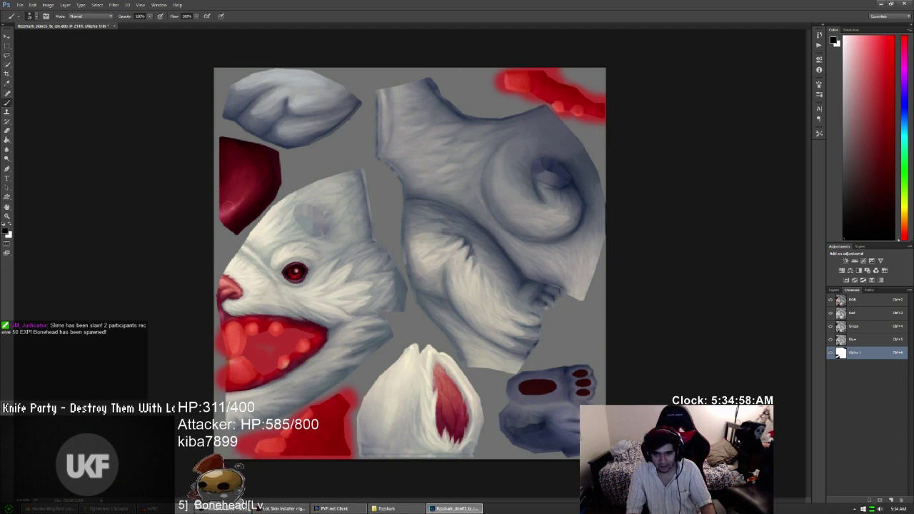
{"action": "scroll", "coordinate": [227, 191], "scroll_direction": "down", "scroll_amount": 1}
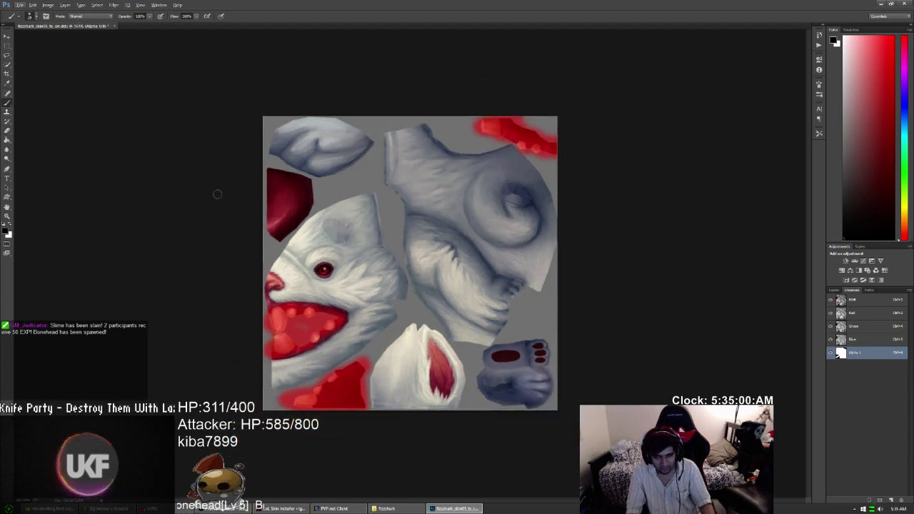
{"action": "scroll", "coordinate": [189, 209], "scroll_direction": "up", "scroll_amount": 2}
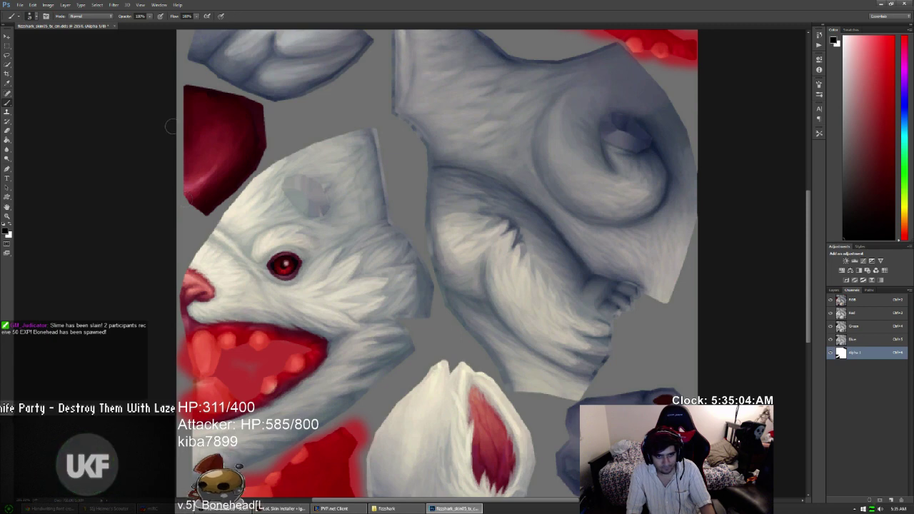
{"action": "scroll", "coordinate": [170, 107], "scroll_direction": "down", "scroll_amount": 2}
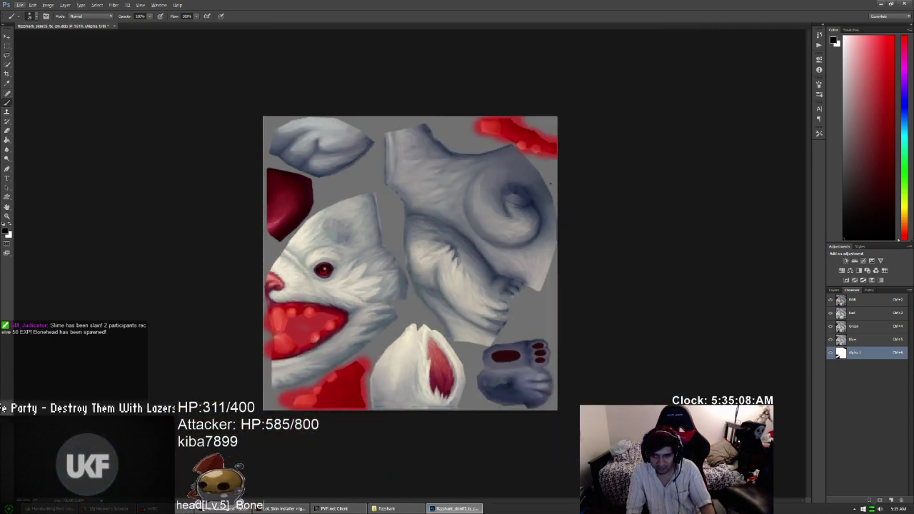
- Save the texture as DDS in DXT3 ARGB format with explicit alpha and generated MIP maps, then close Photoshop
{"action": "key", "text": "F7"}
{"action": "key", "text": "ctrl+s"}
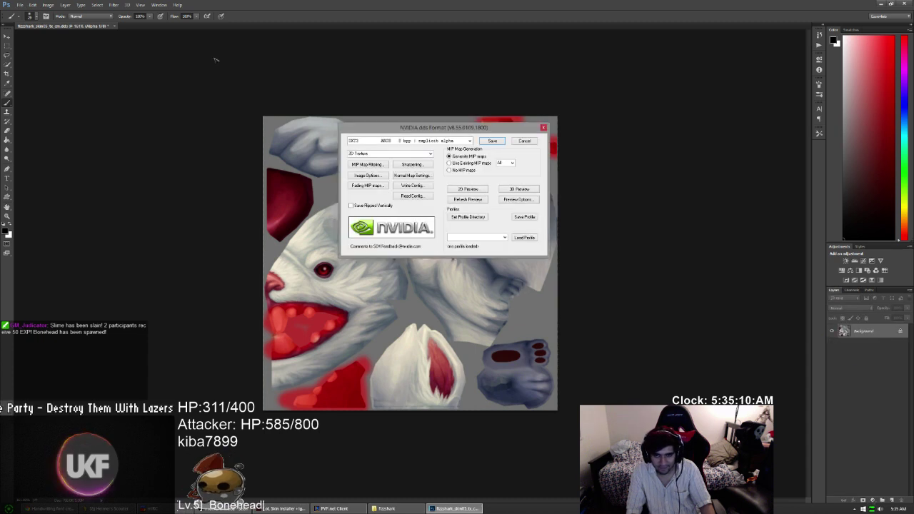
{"action": "key", "text": "Return"}
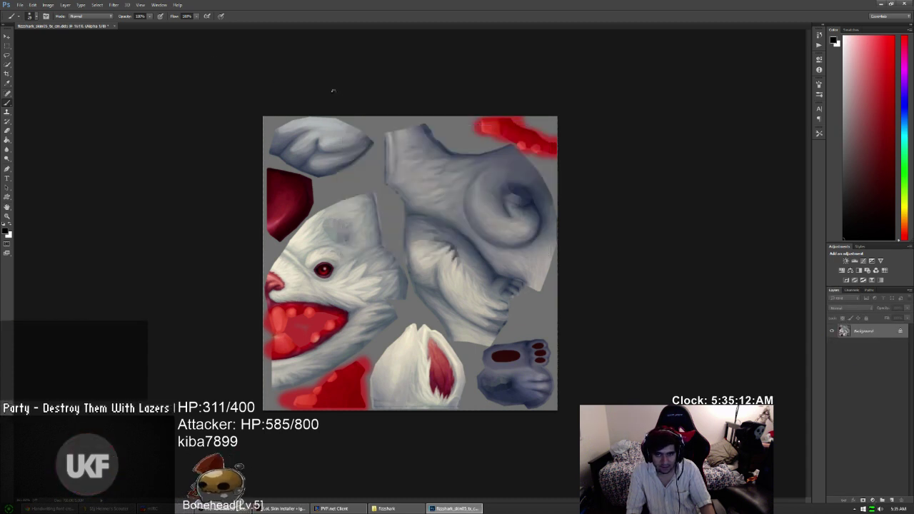
{"action": "left_click", "coordinate": [903, 3]}
- Minimize the browser and move the fizzshark folder window aside to uncover LoL Skin Installer
{"action": "middle_click", "coordinate": [584, 3]}
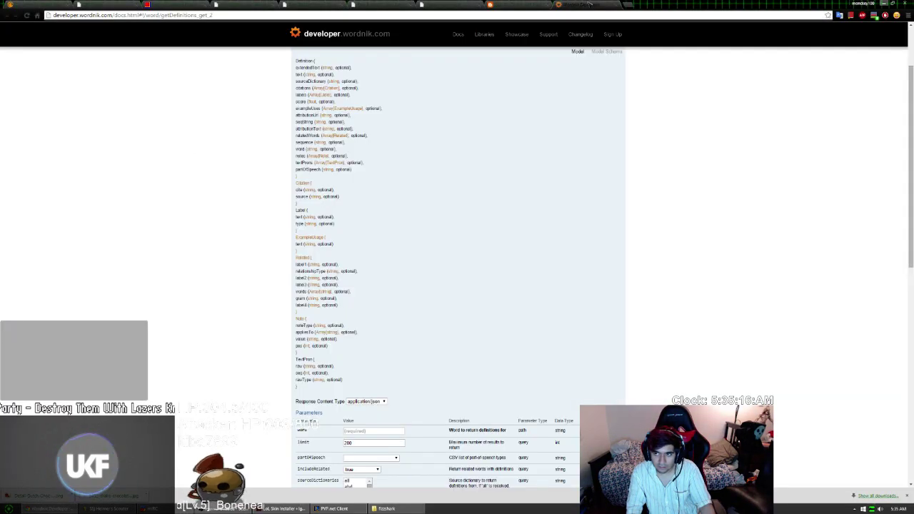
{"action": "key", "text": "ctrl+shift+t"}
{"action": "left_click", "coordinate": [884, 4]}
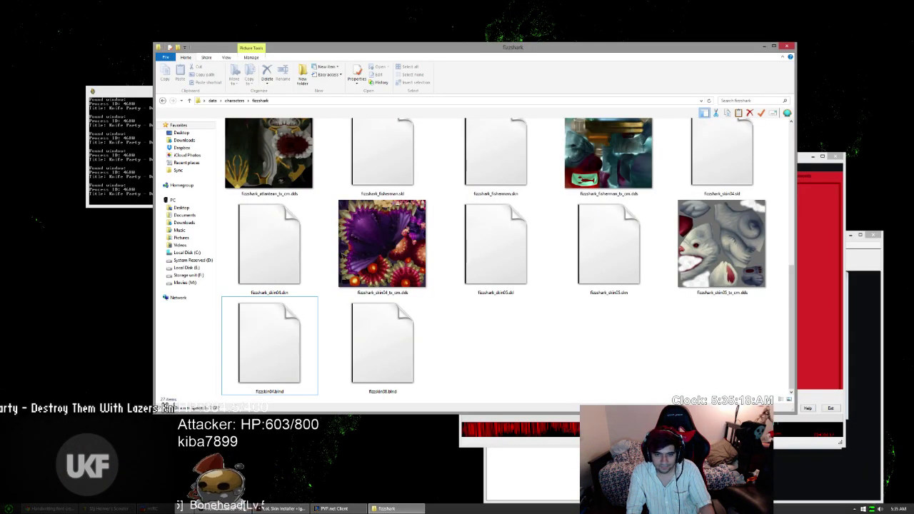
{"action": "left_click", "coordinate": [474, 300]}
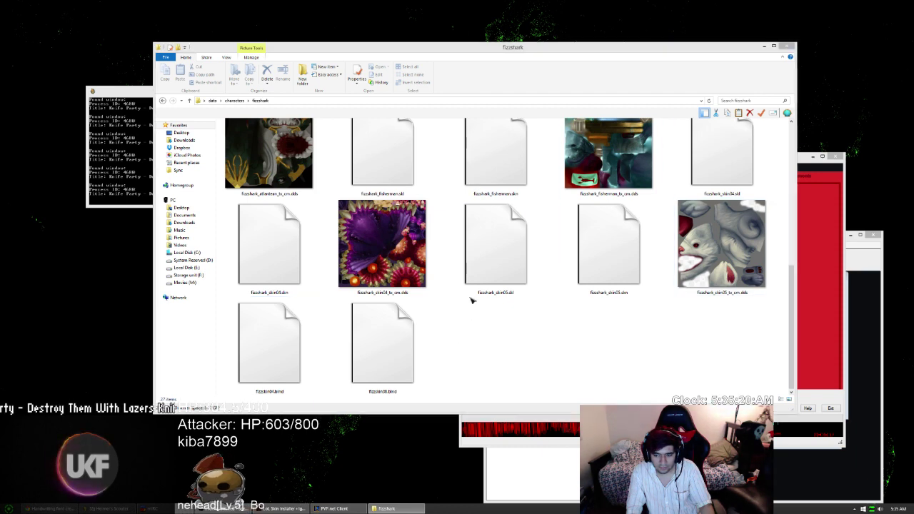
{"action": "left_click_drag", "start_coordinate": [435, 48], "coordinate": [99, 59]}
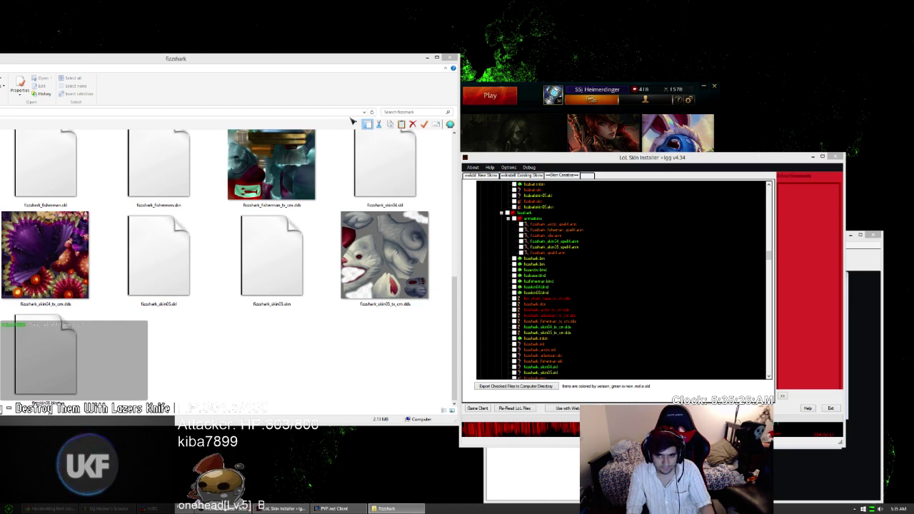
{"action": "key", "text": "alt+Tab"}
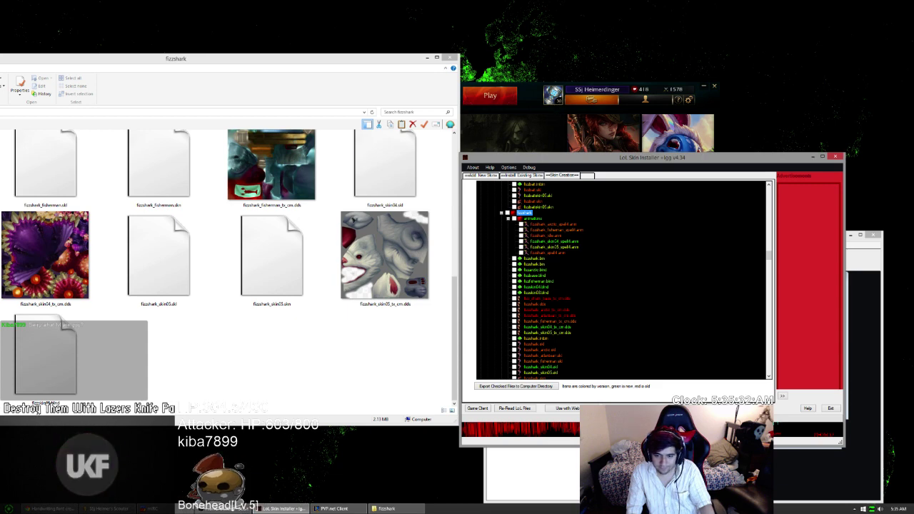
{"action": "right_click", "coordinate": [280, 508]}
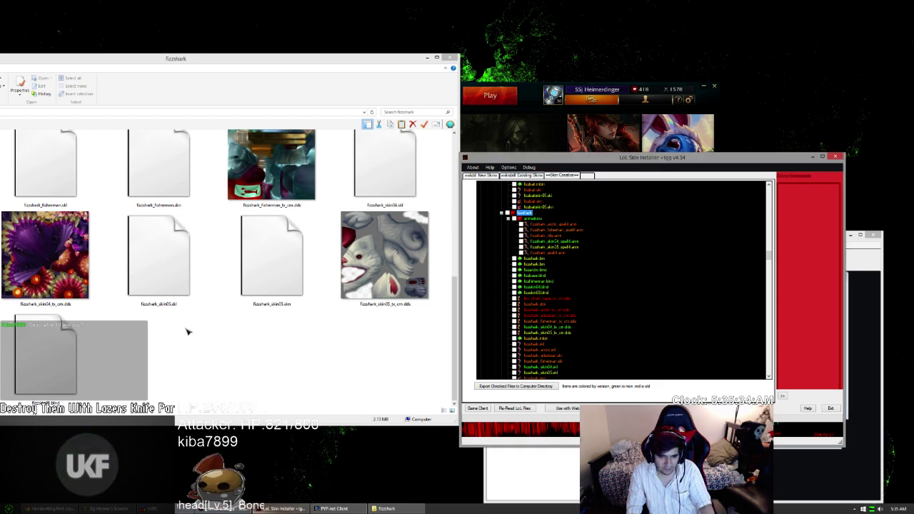
{"action": "left_click", "coordinate": [342, 509]}
{"action": "left_click", "coordinate": [389, 508]}
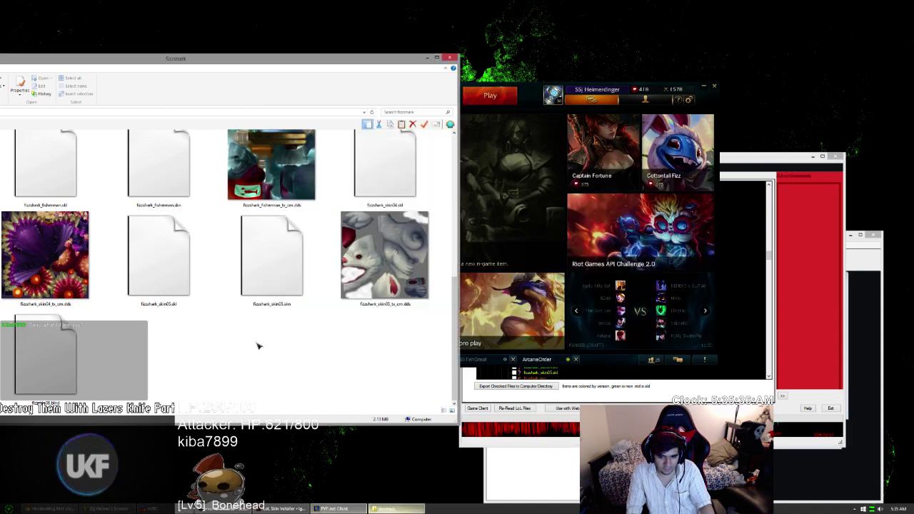
{"action": "key", "text": "alt+Tab"}
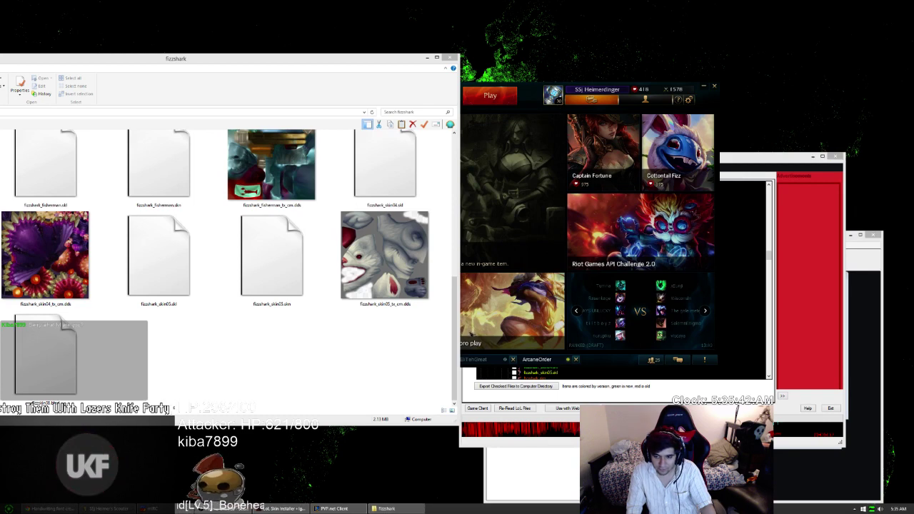
- End the Skin Installer Ultimate task in Task Manager and close Task Manager
{"action": "key", "text": "ctrl+shift+Escape"}
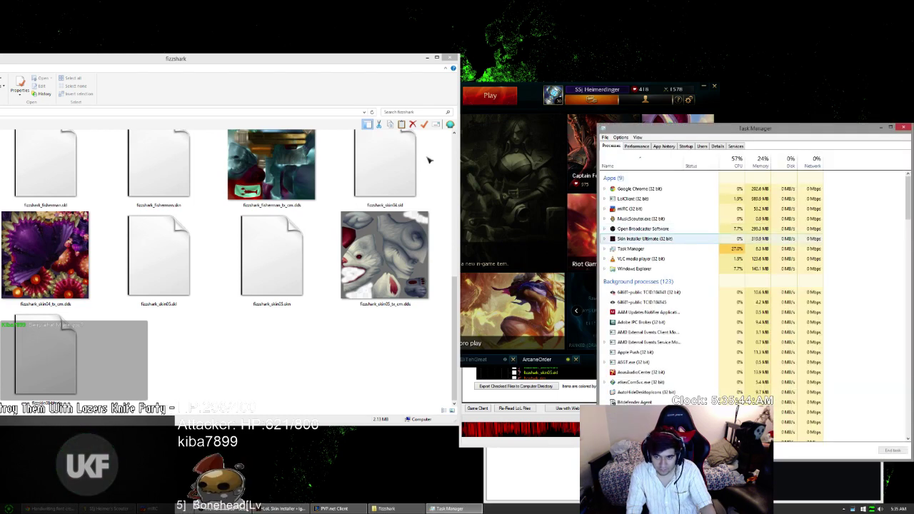
{"action": "right_click", "coordinate": [640, 237]}
{"action": "key", "text": "Down"}
{"action": "key", "text": "Return"}
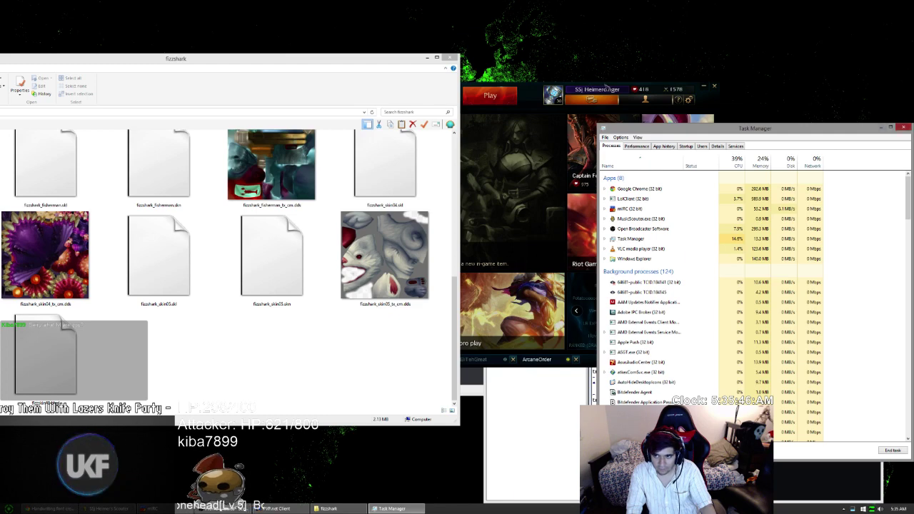
{"action": "key", "text": "alt+F4"}
- Minimize the mIRC window and move the fizzshark folder window back towards the middle of the desktop
{"action": "left_click", "coordinate": [528, 421]}
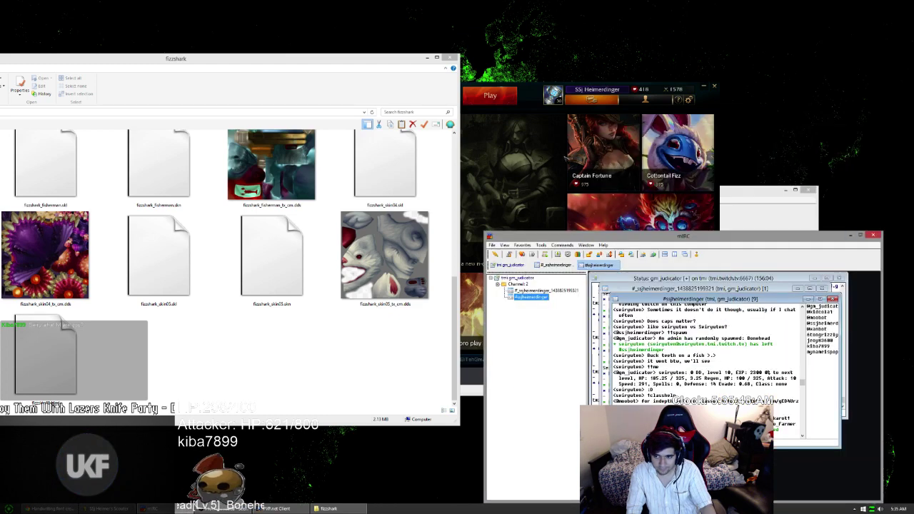
{"action": "left_click", "coordinate": [851, 234]}
{"action": "left_click", "coordinate": [769, 222]}
{"action": "left_click", "coordinate": [214, 200]}
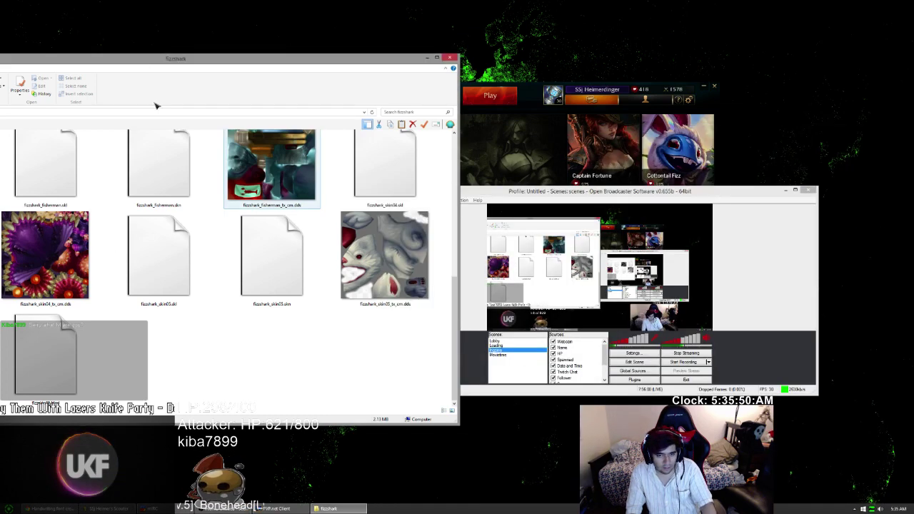
{"action": "left_click_drag", "start_coordinate": [156, 59], "coordinate": [326, 61]}
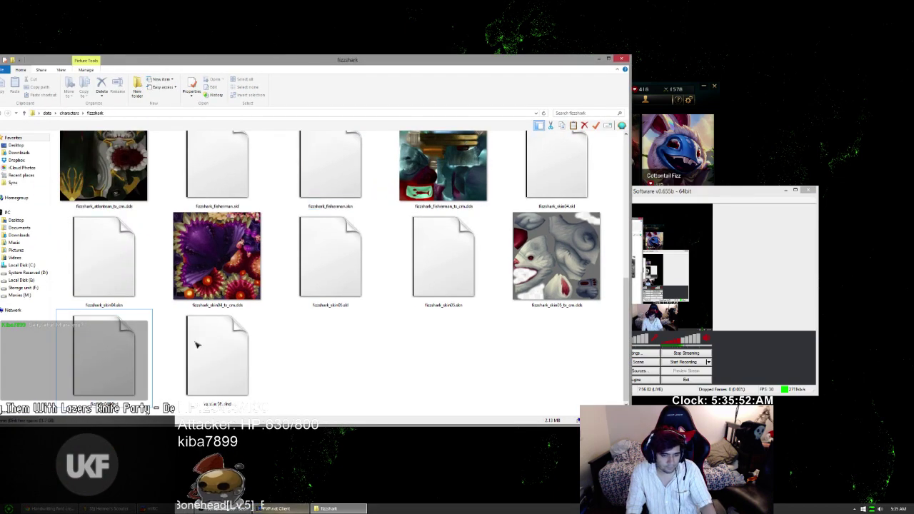
- Minimize the fizzshark folder and open the LOLViewer11.16.2012 folder through the desktop's folder of streaming files
{"action": "left_click", "coordinate": [323, 509]}
{"action": "double_click", "coordinate": [307, 421]}
{"action": "double_click", "coordinate": [40, 87]}
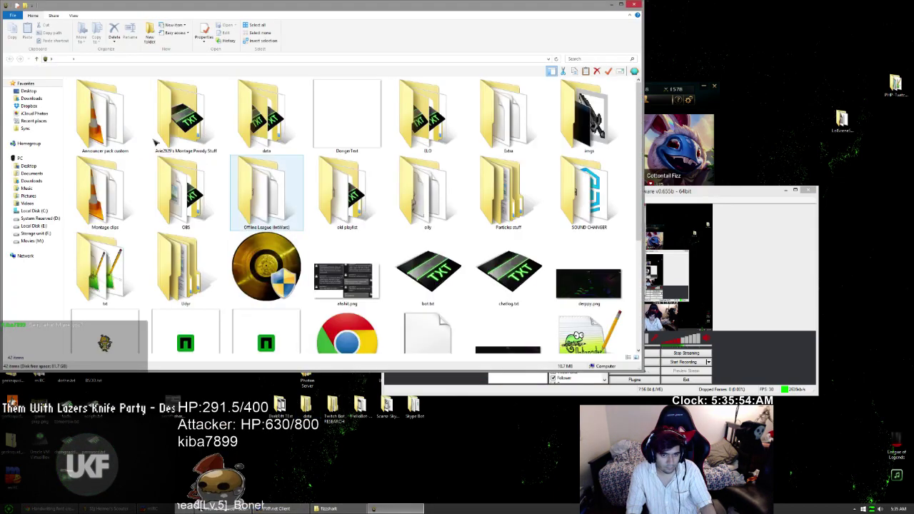
{"action": "left_click", "coordinate": [185, 269]}
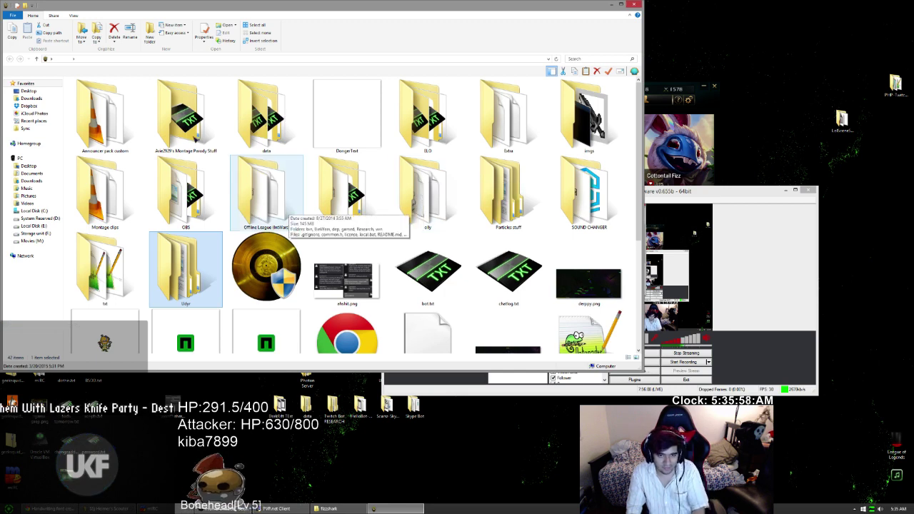
{"action": "scroll", "coordinate": [271, 143], "scroll_direction": "down", "scroll_amount": 2}
{"action": "scroll", "coordinate": [248, 86], "scroll_direction": "up", "scroll_amount": 2}
{"action": "scroll", "coordinate": [335, 193], "scroll_direction": "down", "scroll_amount": 3}
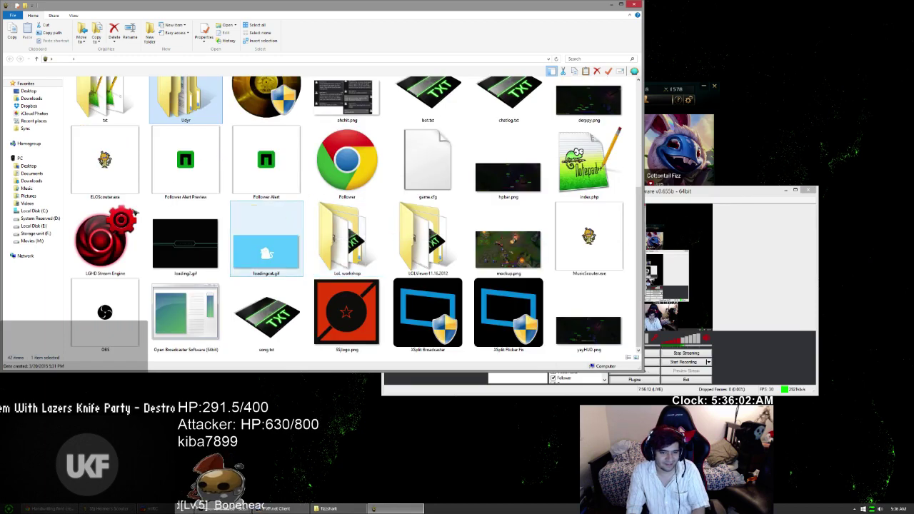
{"action": "double_click", "coordinate": [427, 239]}
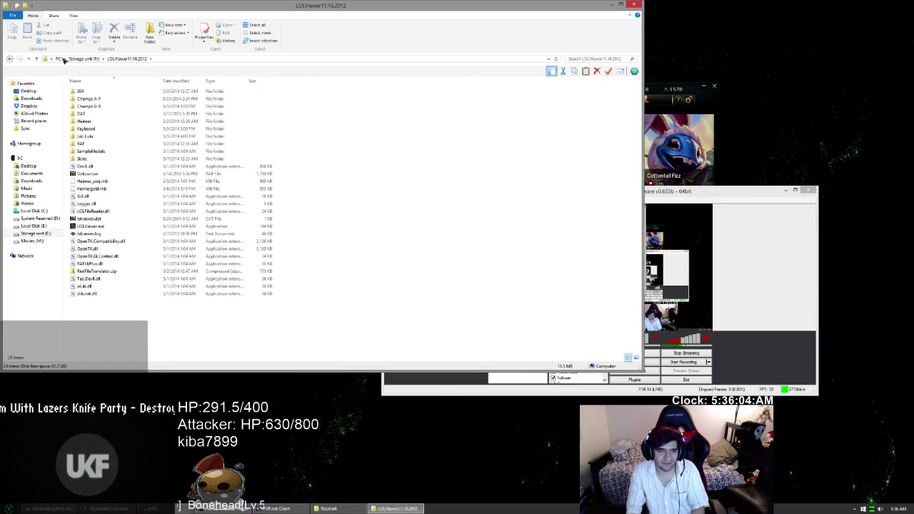
- Open Skins > DATA > Characters > 0SIU, launch Skin Installer Ultimate.exe and close the folder window
{"action": "key", "text": "Return"}
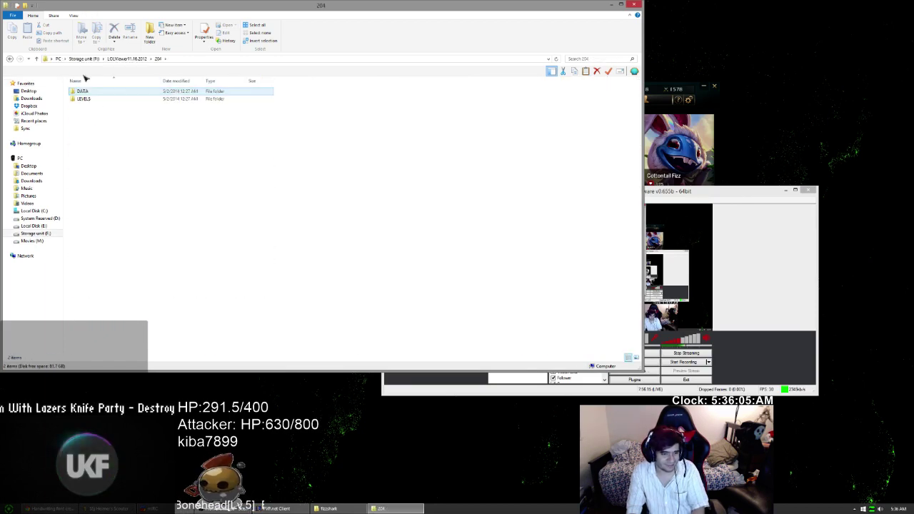
{"action": "left_click", "coordinate": [10, 58]}
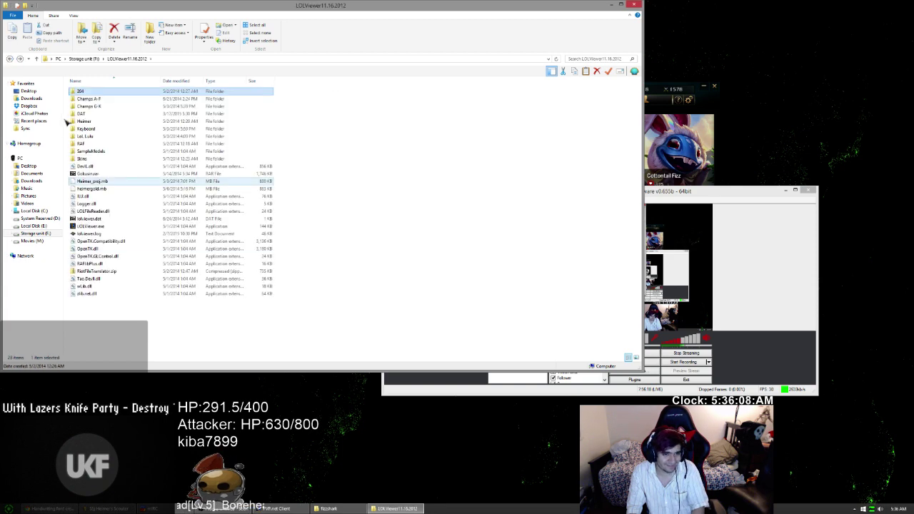
{"action": "double_click", "coordinate": [84, 158]}
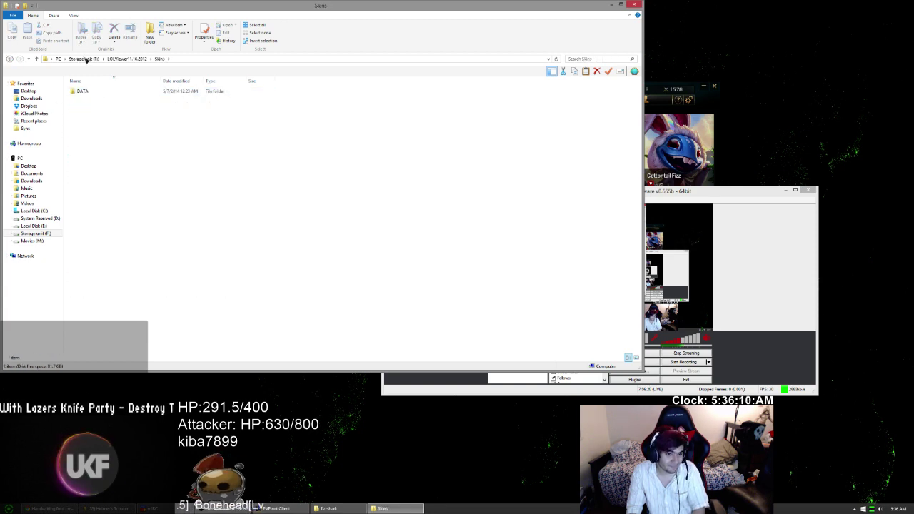
{"action": "double_click", "coordinate": [84, 91]}
{"action": "double_click", "coordinate": [85, 91]}
{"action": "double_click", "coordinate": [87, 110]}
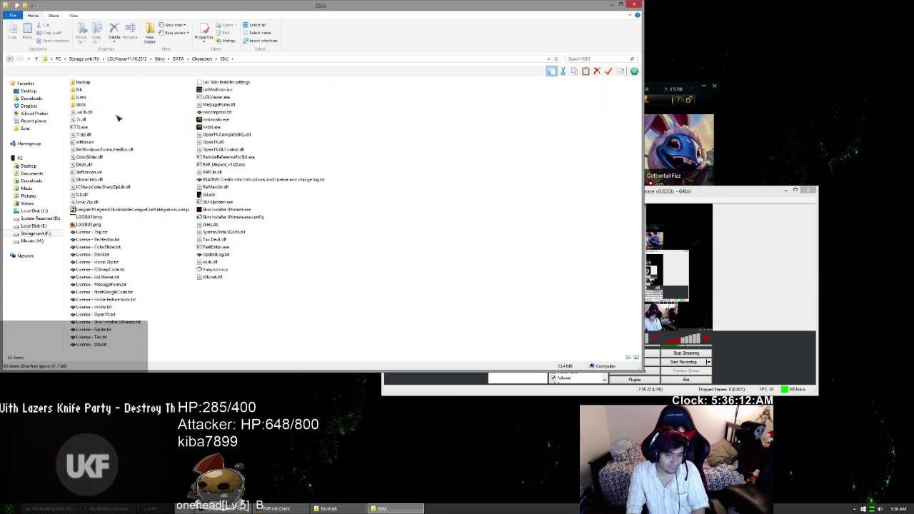
{"action": "left_click", "coordinate": [216, 209]}
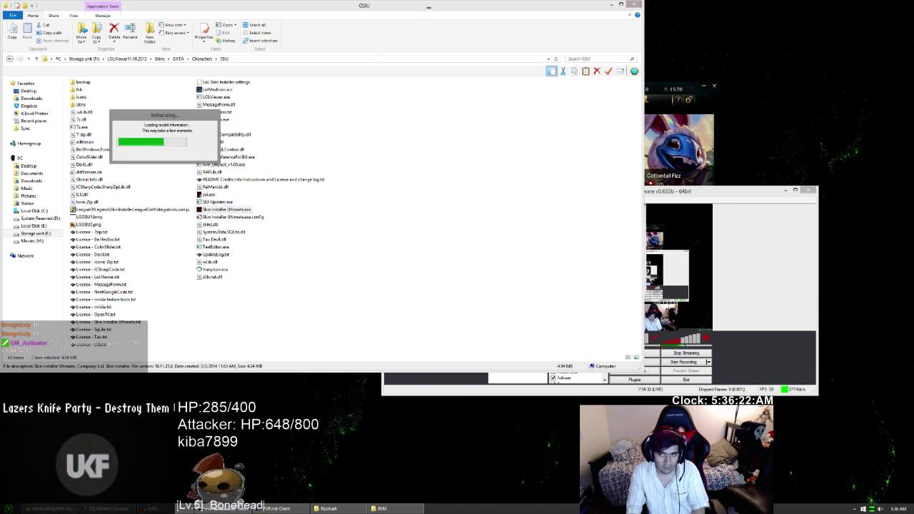
{"action": "left_click", "coordinate": [639, 5]}
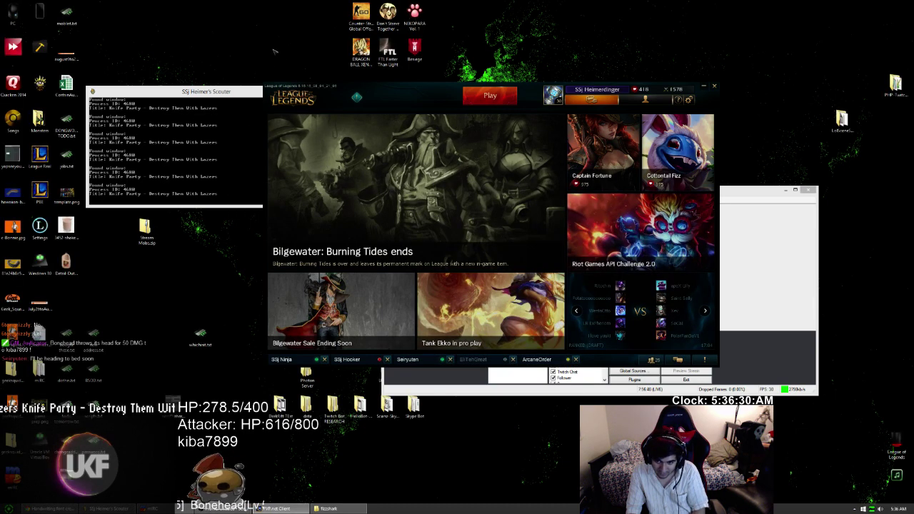
- Move the League of Legends client window aside and bring the fizzshark folder back to the front
{"action": "left_click_drag", "start_coordinate": [307, 84], "coordinate": [210, 70]}
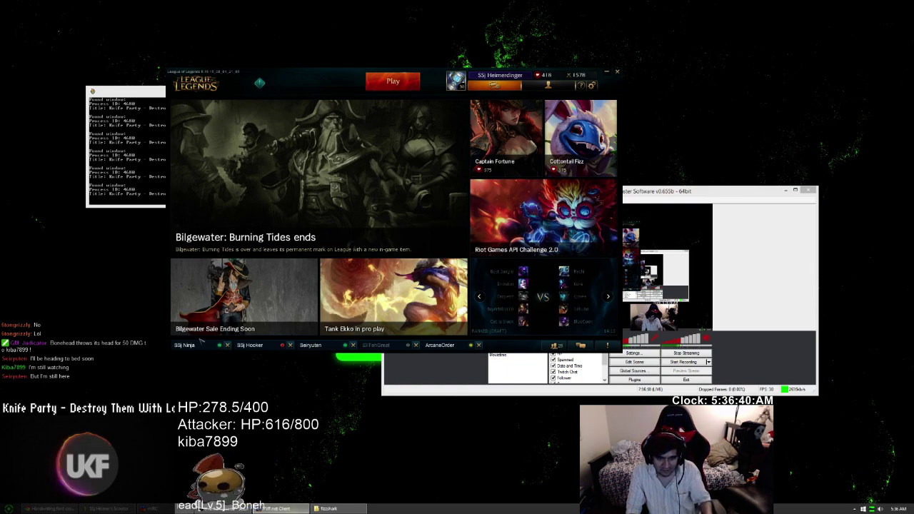
{"action": "key", "text": "alt+Tab"}
{"action": "key", "text": "alt+Tab"}
{"action": "key", "text": "alt+Tab"}
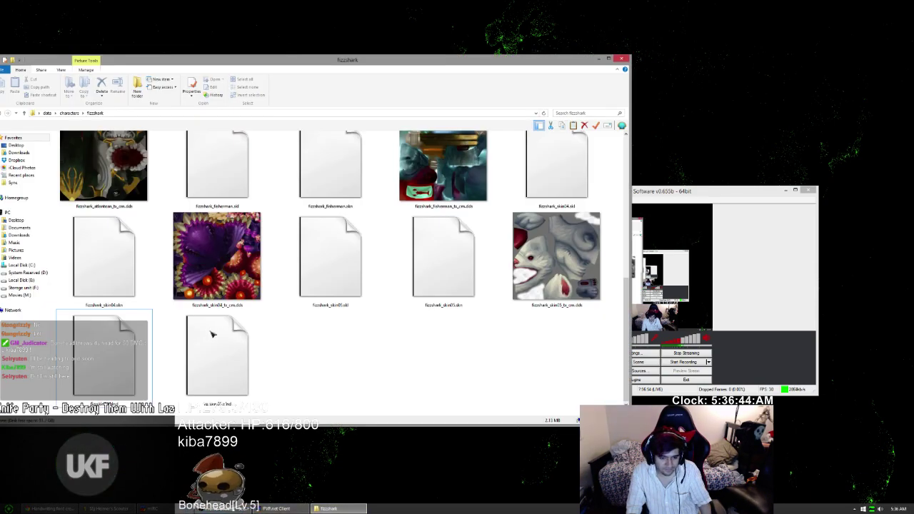
- Bring the Skin Installer window to the front and place it beside the fizzshark folder so both are accessible
{"action": "left_click", "coordinate": [338, 508]}
{"action": "left_click_drag", "start_coordinate": [314, 77], "coordinate": [277, 65]}
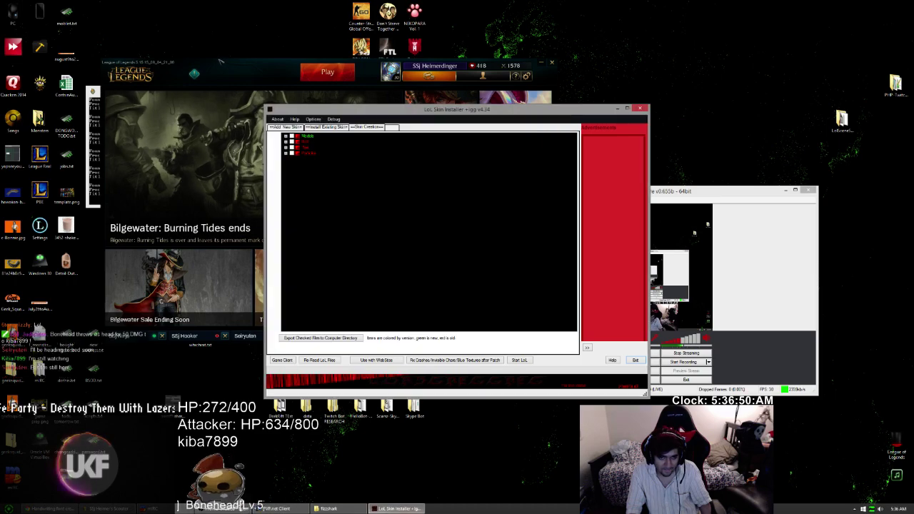
{"action": "left_click", "coordinate": [339, 509]}
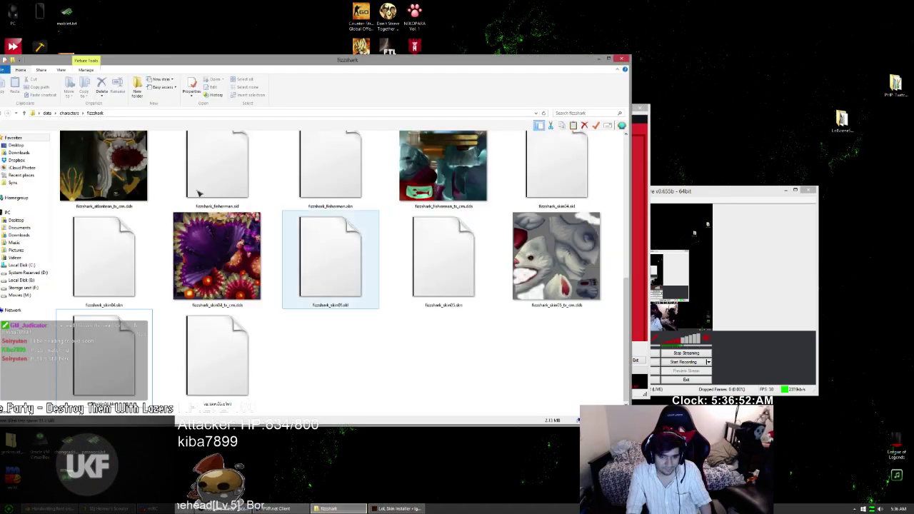
{"action": "key", "text": "alt+Tab"}
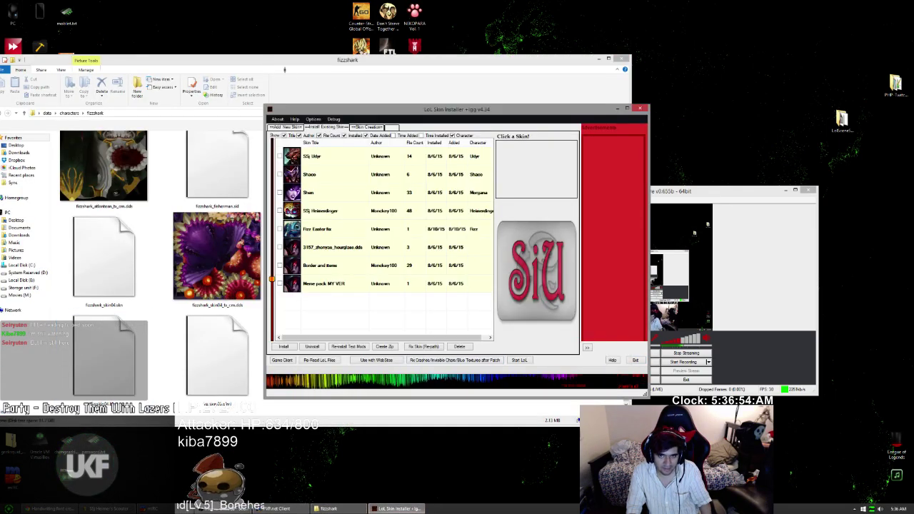
{"action": "left_click_drag", "start_coordinate": [446, 109], "coordinate": [735, 92]}
- Add fizzshark_skin05_tx_cm.dds from the fizzshark folder to the skin database under the name RAbbit
{"action": "left_click_drag", "start_coordinate": [533, 268], "coordinate": [610, 300]}
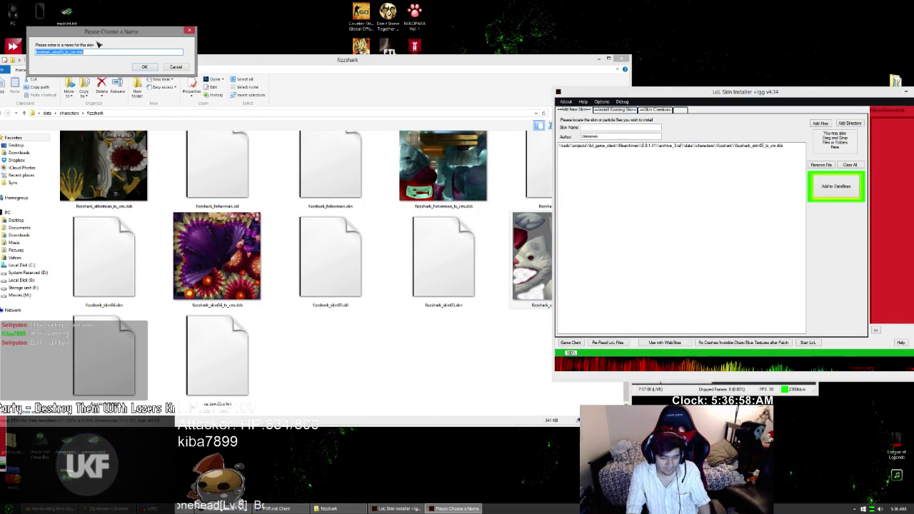
{"action": "type", "text": "fiz"}
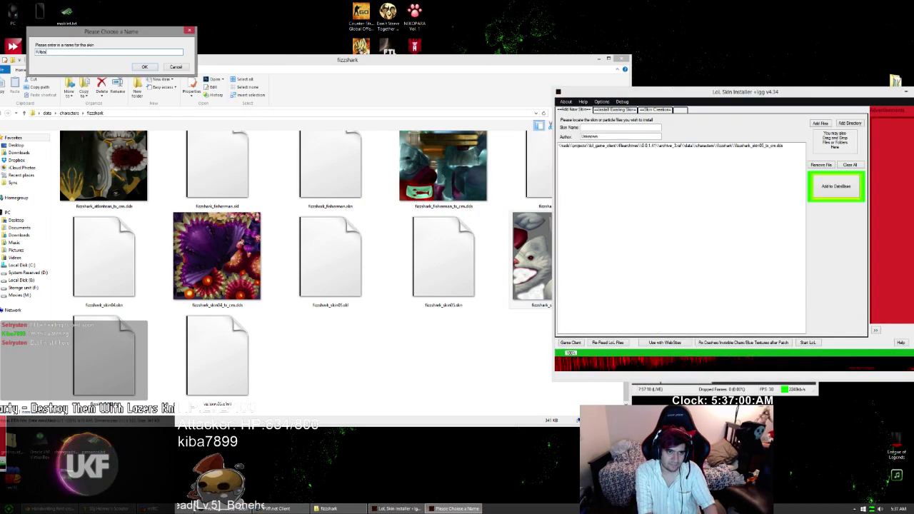
{"action": "key", "text": "Return"}
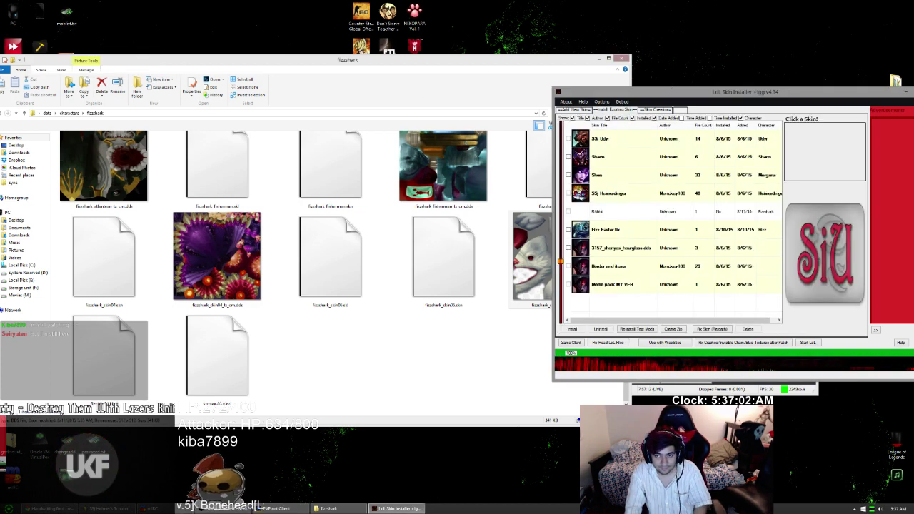
- Close the fizzshark folder window and finish installing the RAbbit skin
{"action": "left_click", "coordinate": [621, 59]}
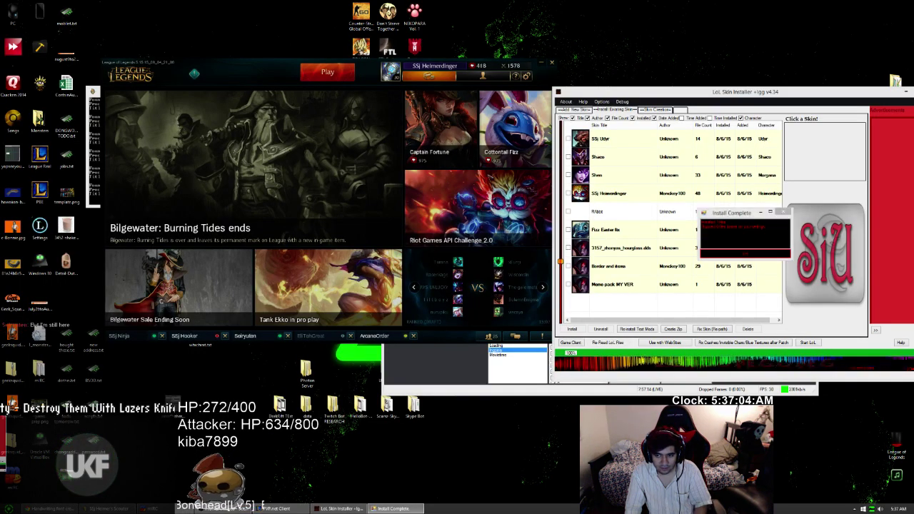
{"action": "key", "text": "Return"}
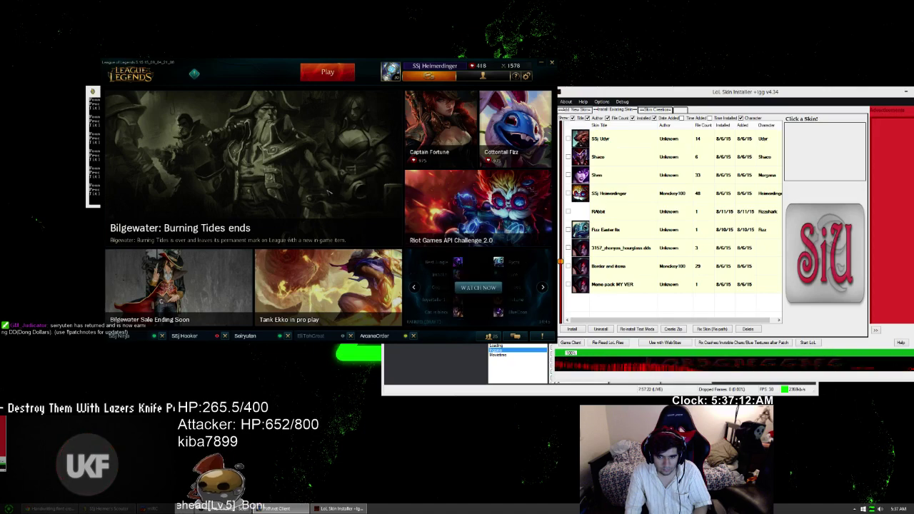
- Leave the game in progress without reconnecting and look through the client's friends list
{"action": "key", "text": "alt+F4"}
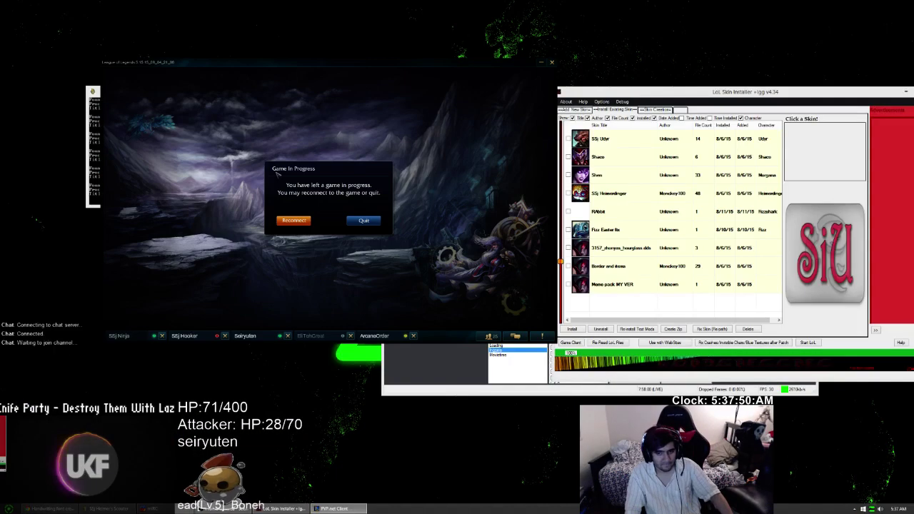
{"action": "left_click", "coordinate": [364, 219]}
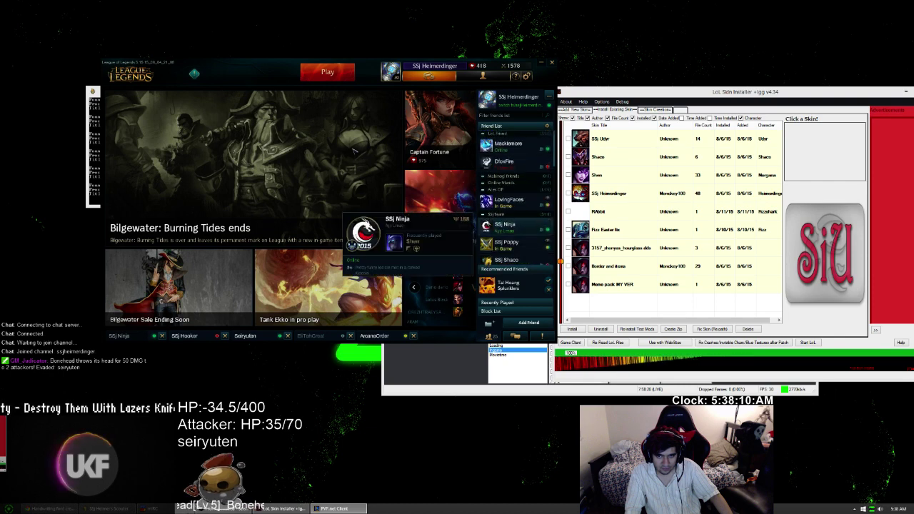
{"action": "scroll", "coordinate": [510, 178], "scroll_direction": "down", "scroll_amount": 2}
{"action": "mouse_move", "coordinate": [511, 160]}
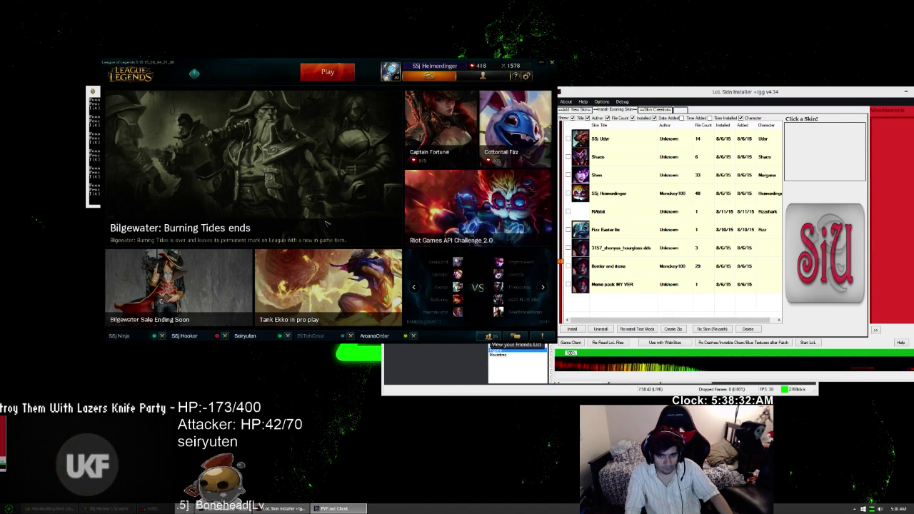
- Look up Cottontail Fizz in the store and open the list of joinable Normal custom games
{"action": "left_click", "coordinate": [325, 76]}
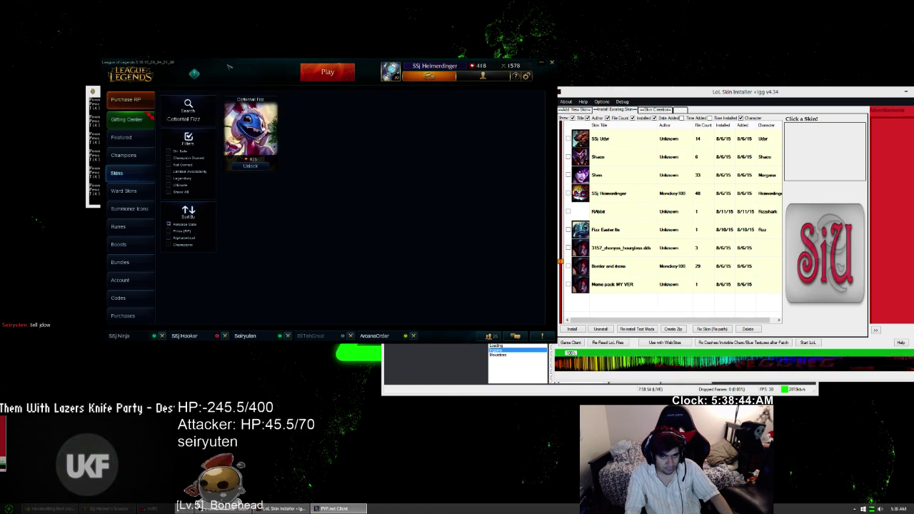
{"action": "left_click", "coordinate": [328, 72]}
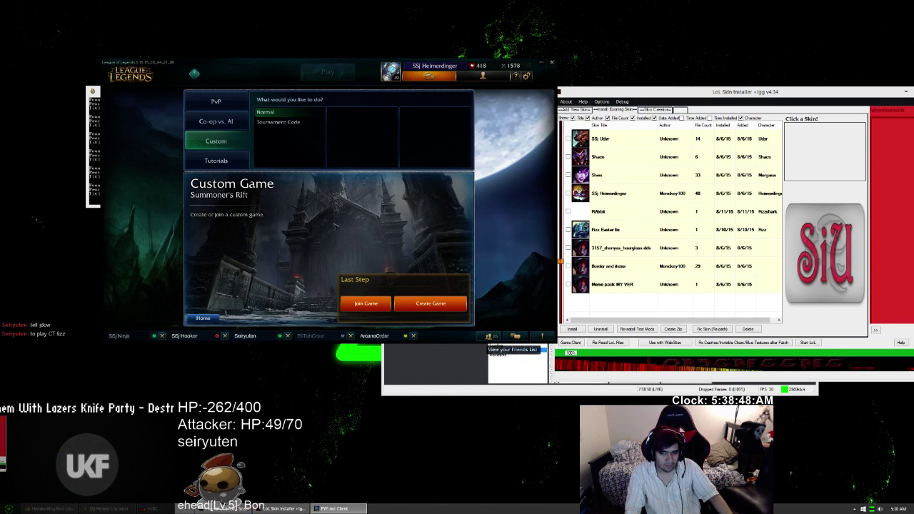
{"action": "left_click", "coordinate": [490, 335]}
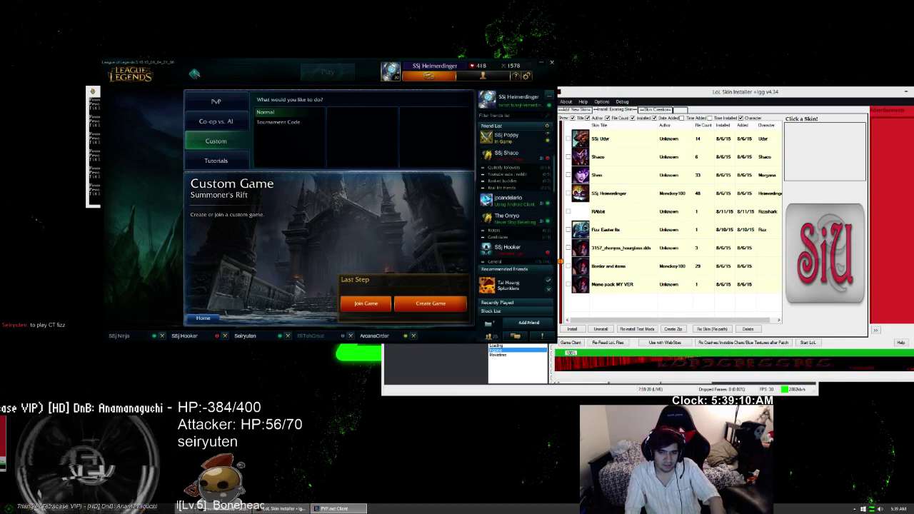
{"action": "left_click", "coordinate": [216, 100]}
{"action": "left_click", "coordinate": [215, 140]}
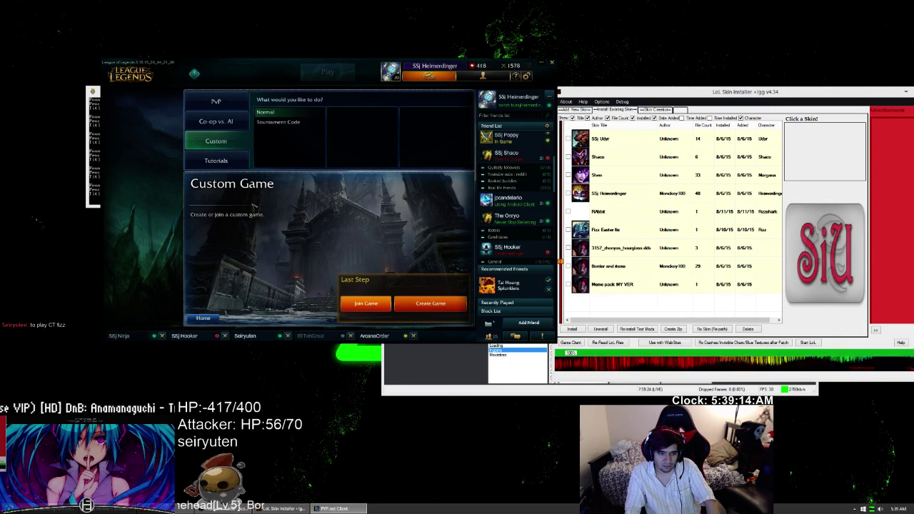
{"action": "left_click", "coordinate": [365, 302]}
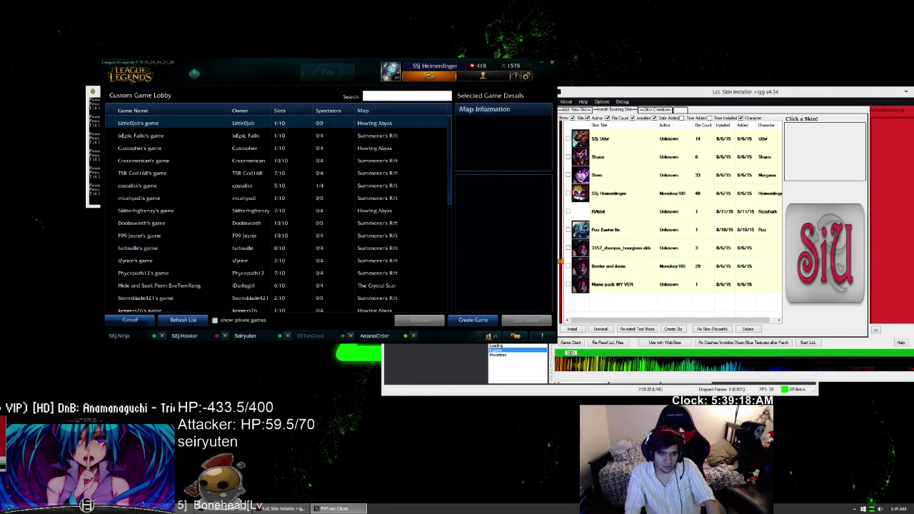
- Browse the Custom Game Lobby list for a suitable game and return to the client's home page
{"action": "scroll", "coordinate": [215, 144], "scroll_direction": "down", "scroll_amount": 6}
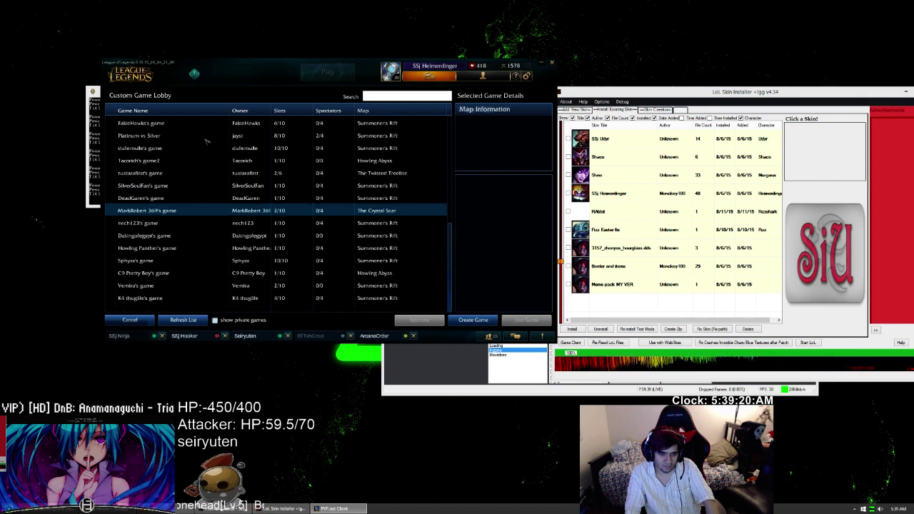
{"action": "scroll", "coordinate": [207, 141], "scroll_direction": "up", "scroll_amount": 6}
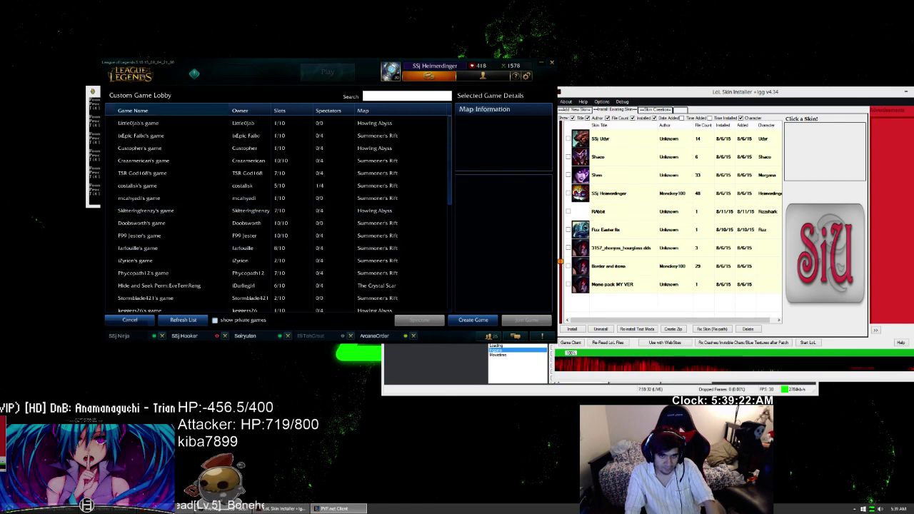
{"action": "left_click", "coordinate": [130, 74]}
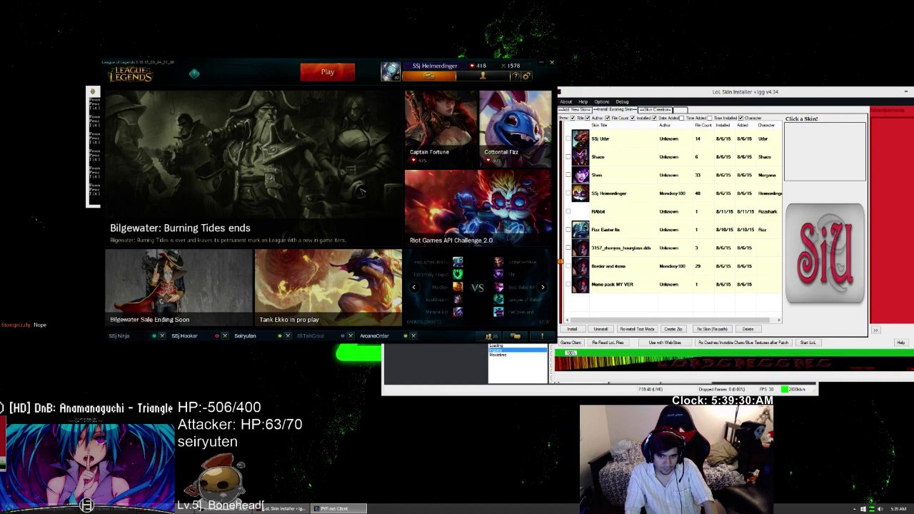
- Spectate a live match and focus the camera closely on Fizz to examine the skin in game
{"action": "key", "text": "alt+F4"}
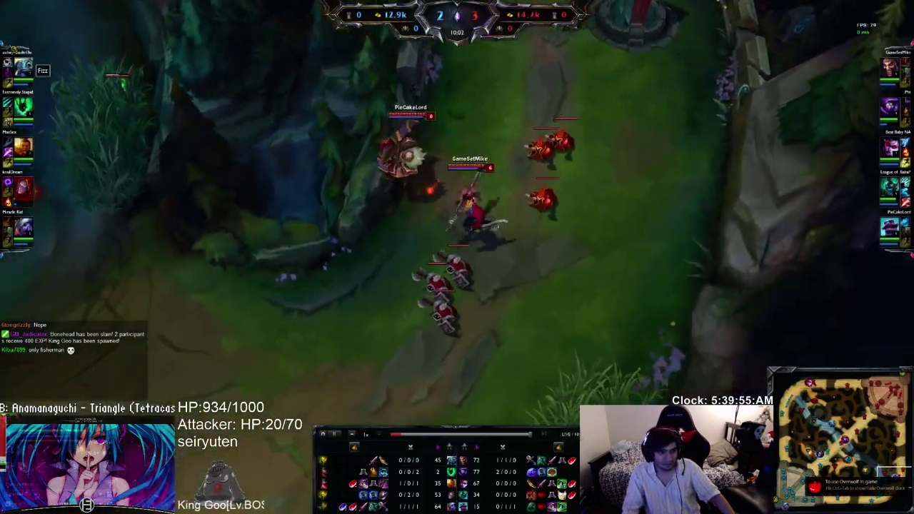
{"action": "double_click", "coordinate": [13, 49]}
{"action": "scroll", "coordinate": [371, 233], "scroll_direction": "up", "scroll_amount": 5}
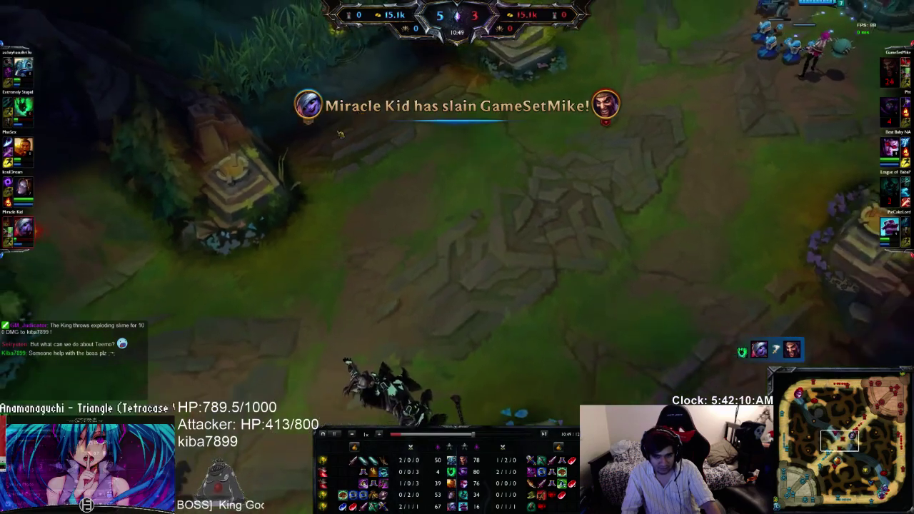
- Try to exit the spectated match
{"action": "key", "text": "Escape"}
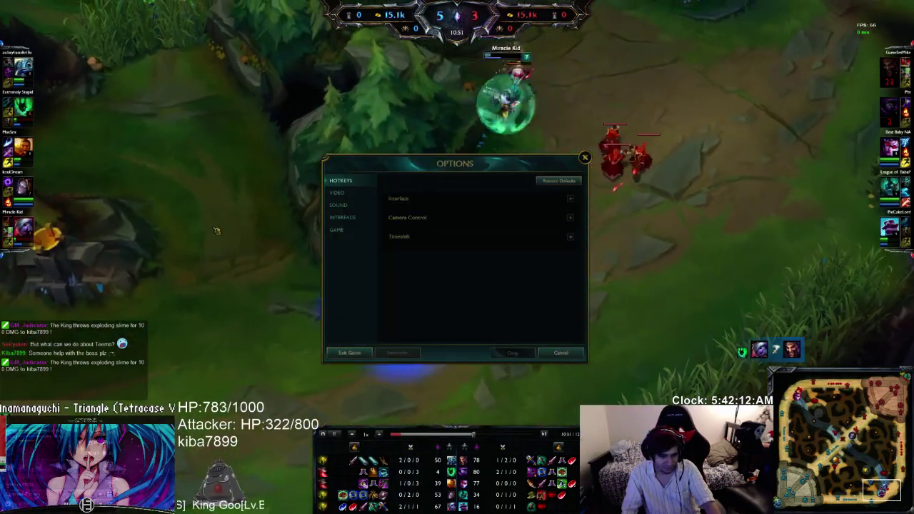
{"action": "left_click", "coordinate": [349, 353]}
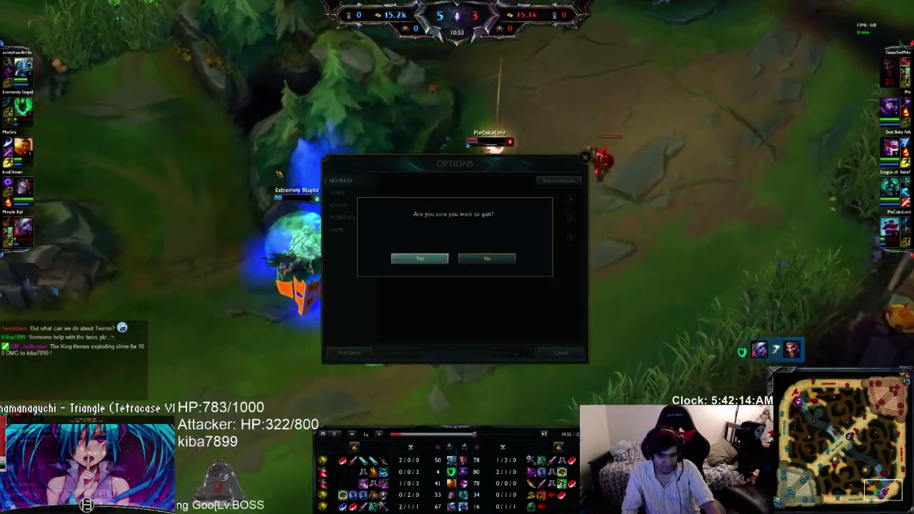
{"action": "key", "text": "Escape"}
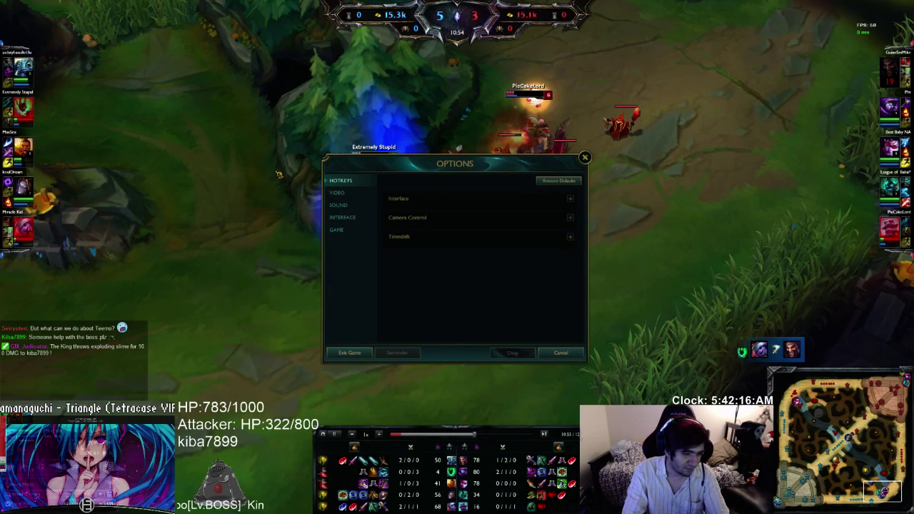